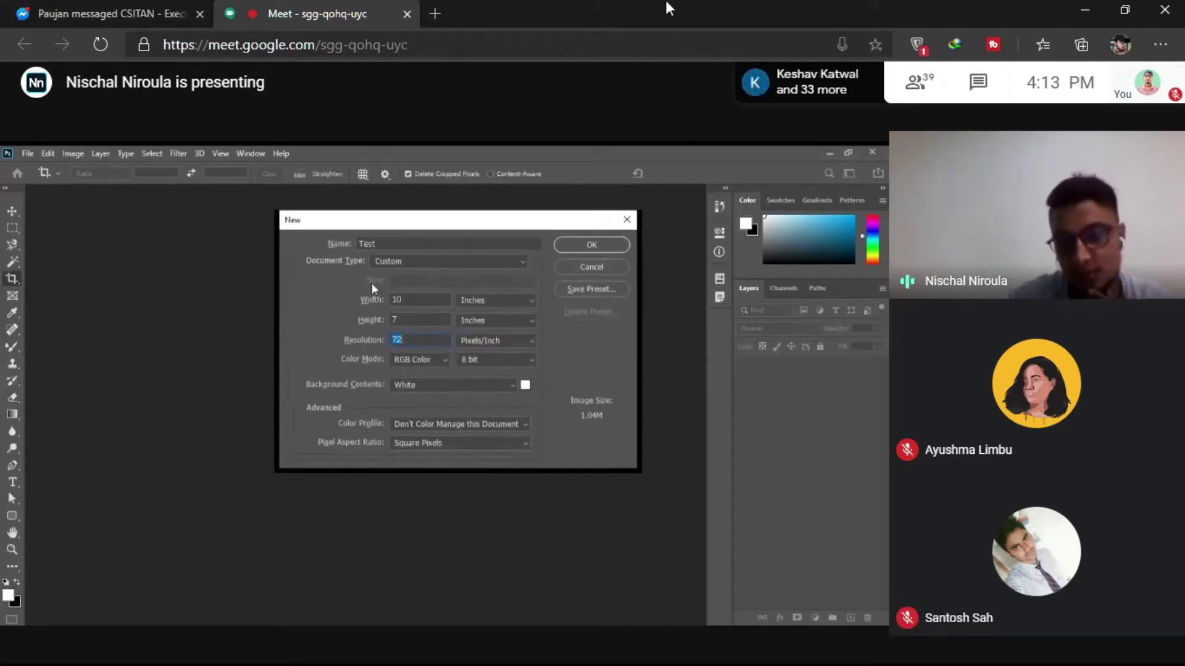
- Close the Messenger tab, put the Meet call in full screen, and reopen More options
click(198, 15)
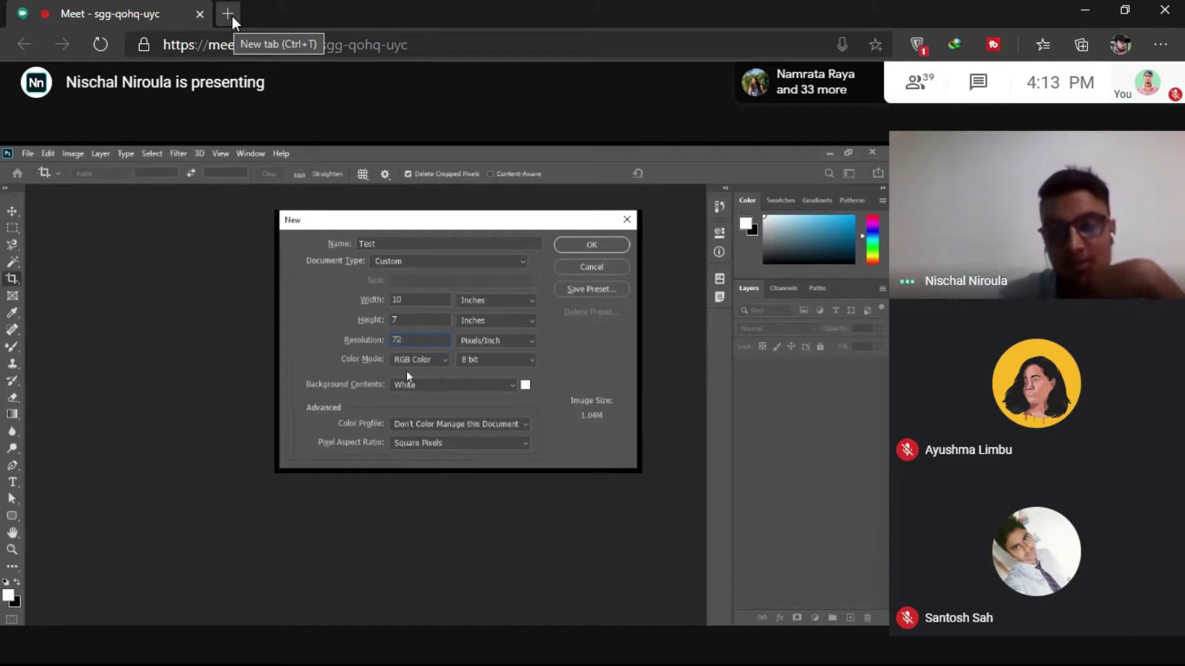
mouse_move(1018, 519)
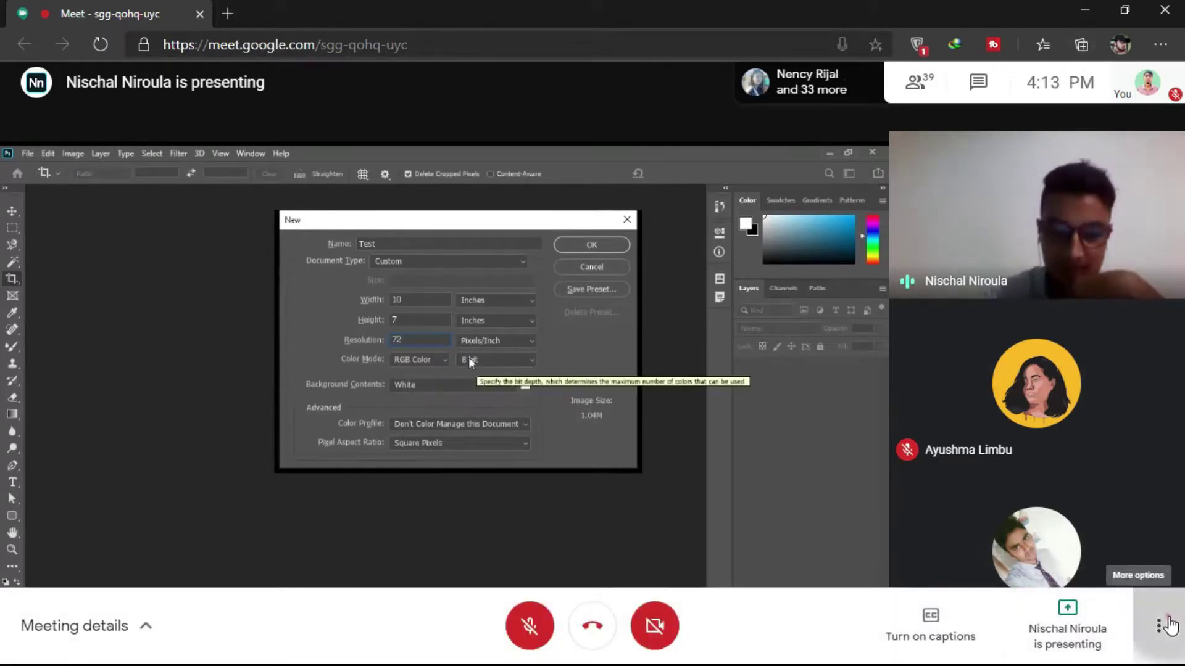
click(1168, 625)
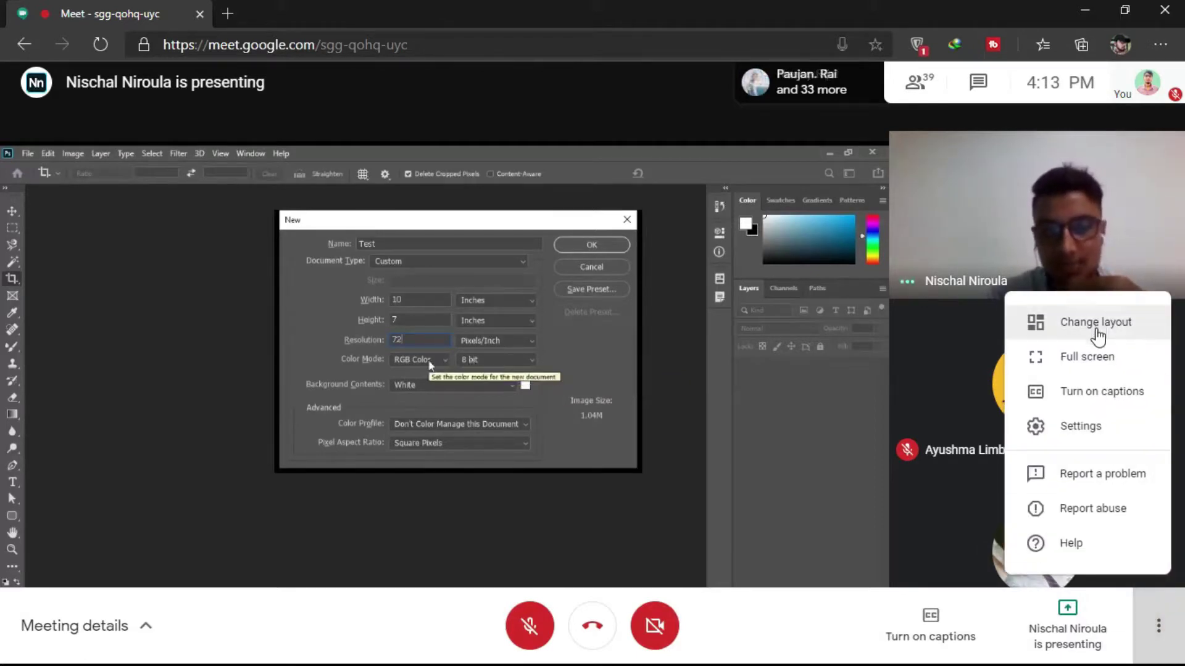
click(1102, 358)
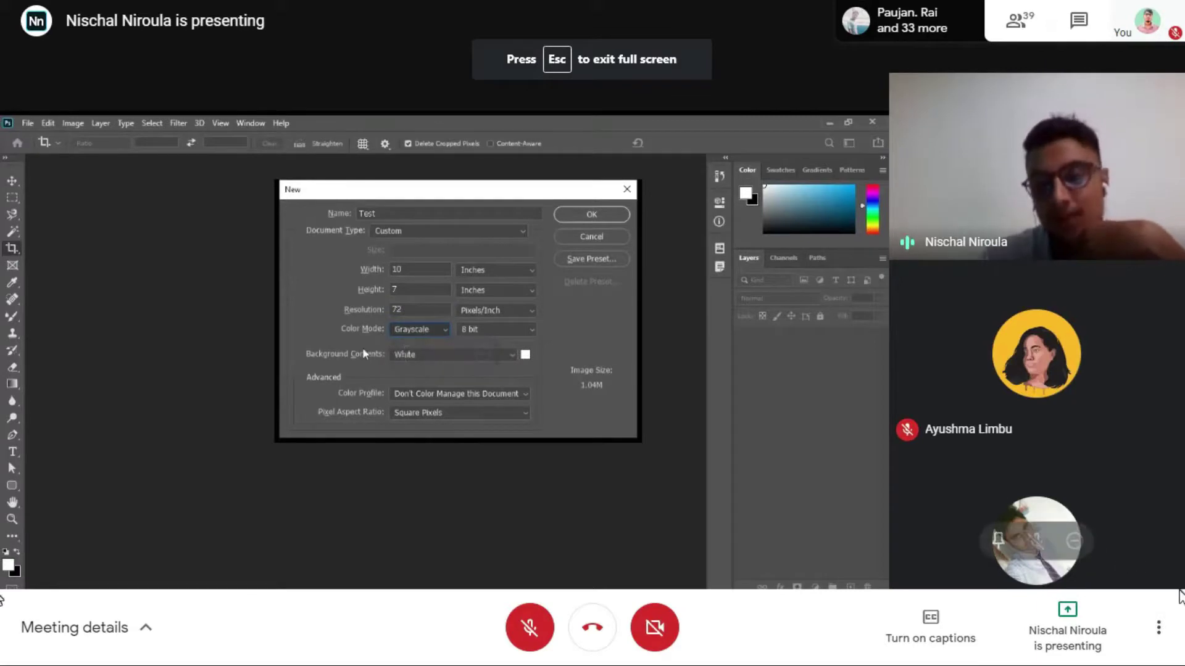
click(1159, 626)
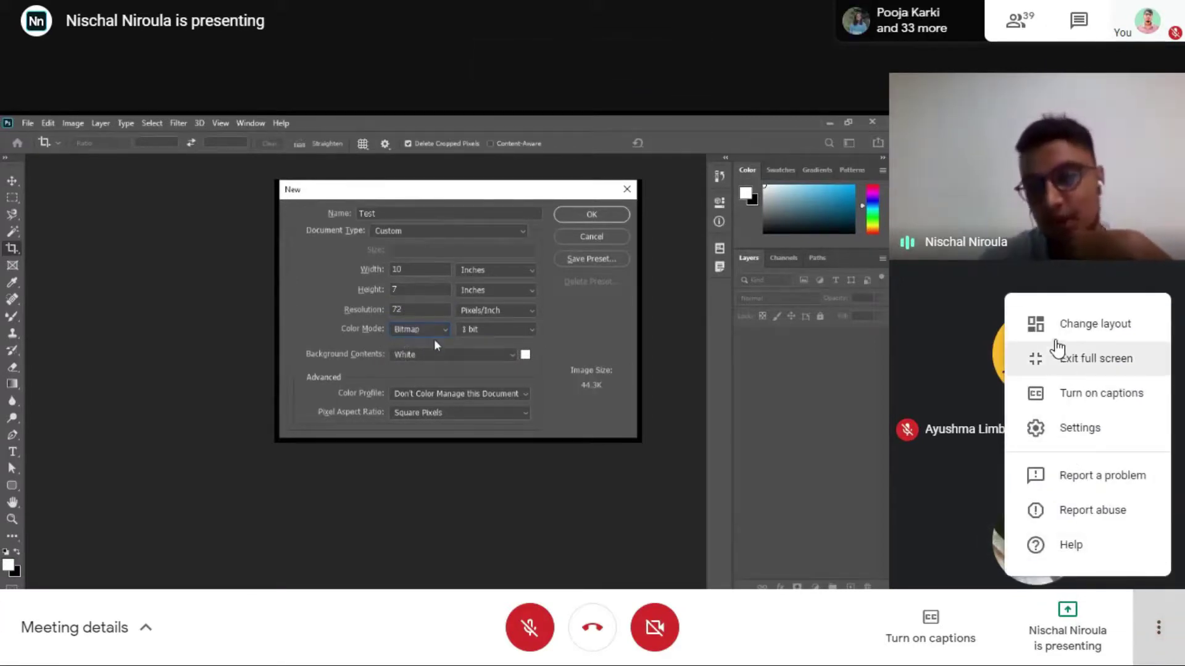
- Switch the Google Meet layout to Spotlight
click(1056, 336)
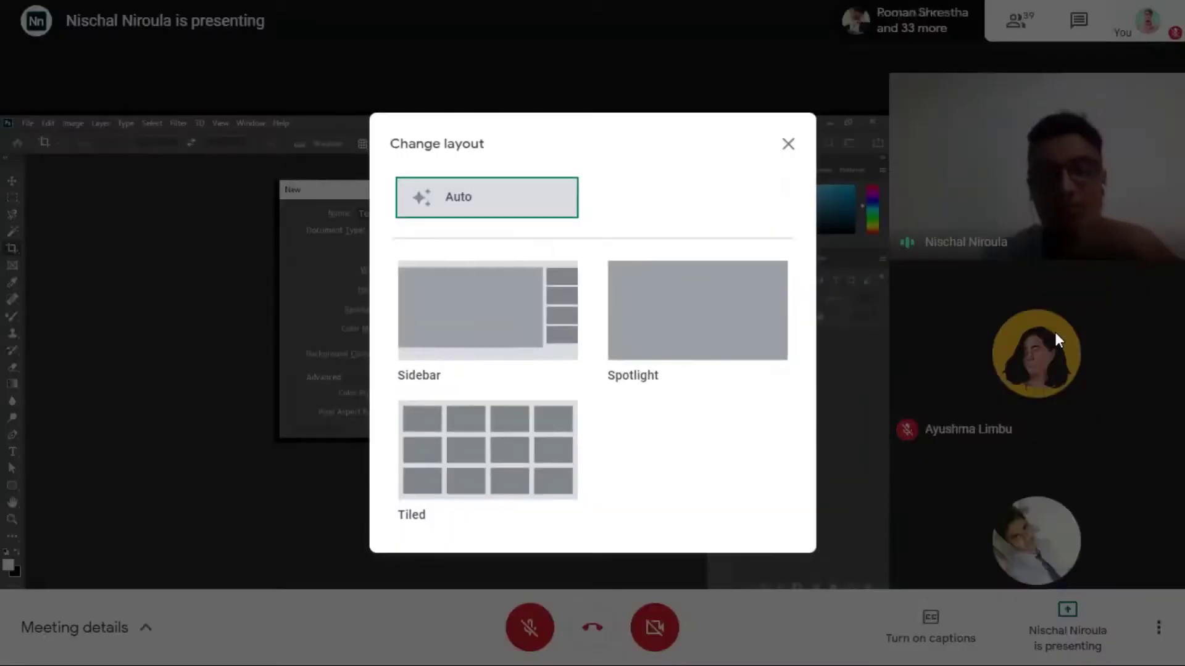
click(764, 315)
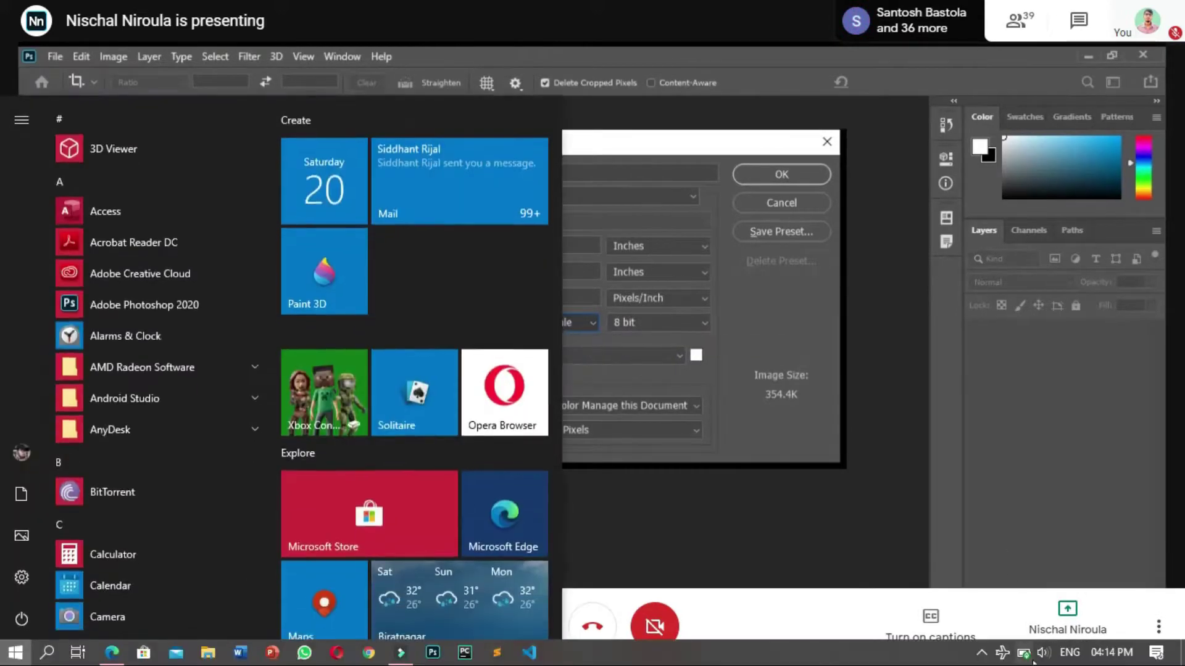
- Open the screen recorder controls from the hidden tray icons and tuck them away
click(980, 654)
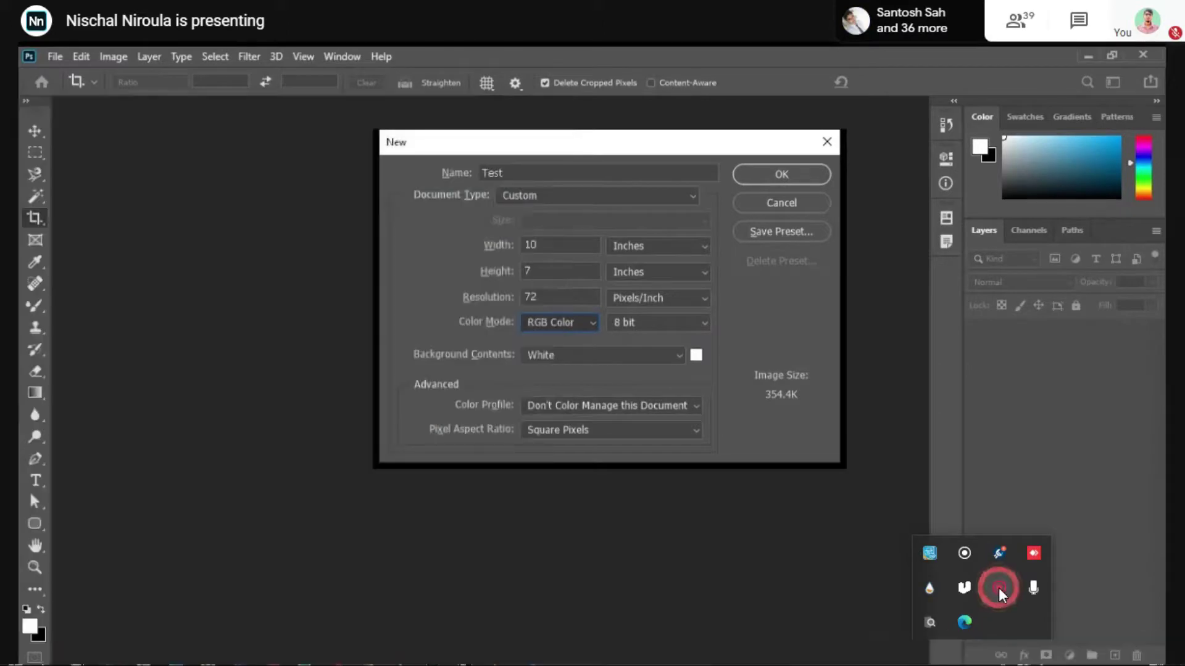
right_click(999, 588)
click(1029, 606)
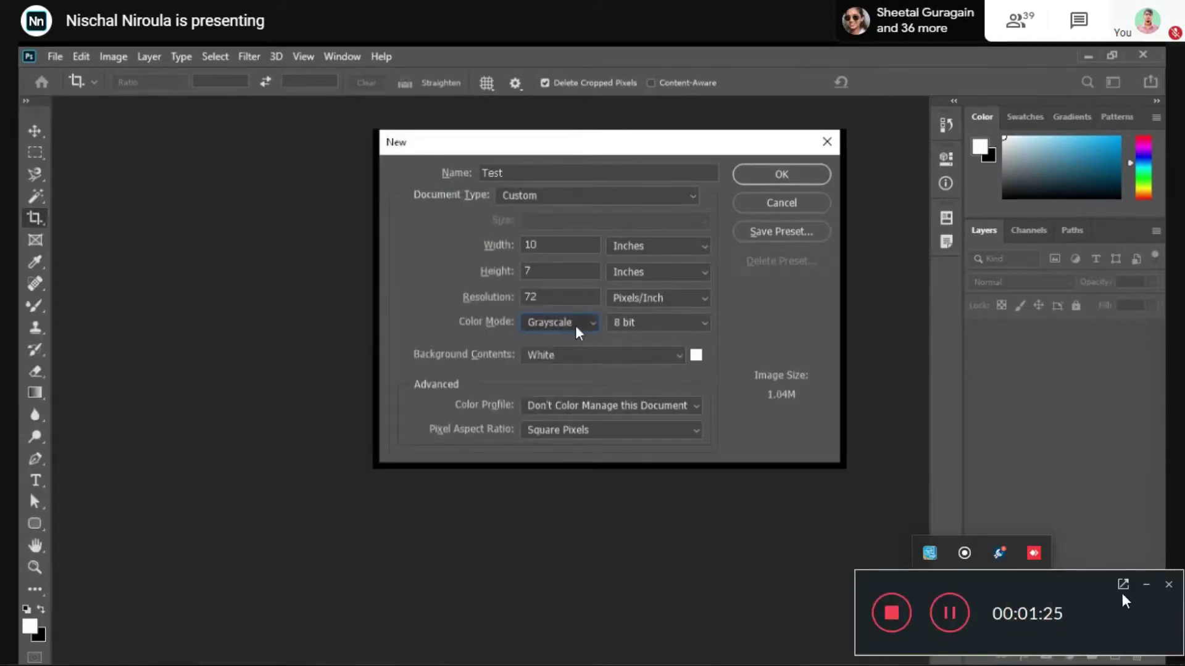
click(1145, 585)
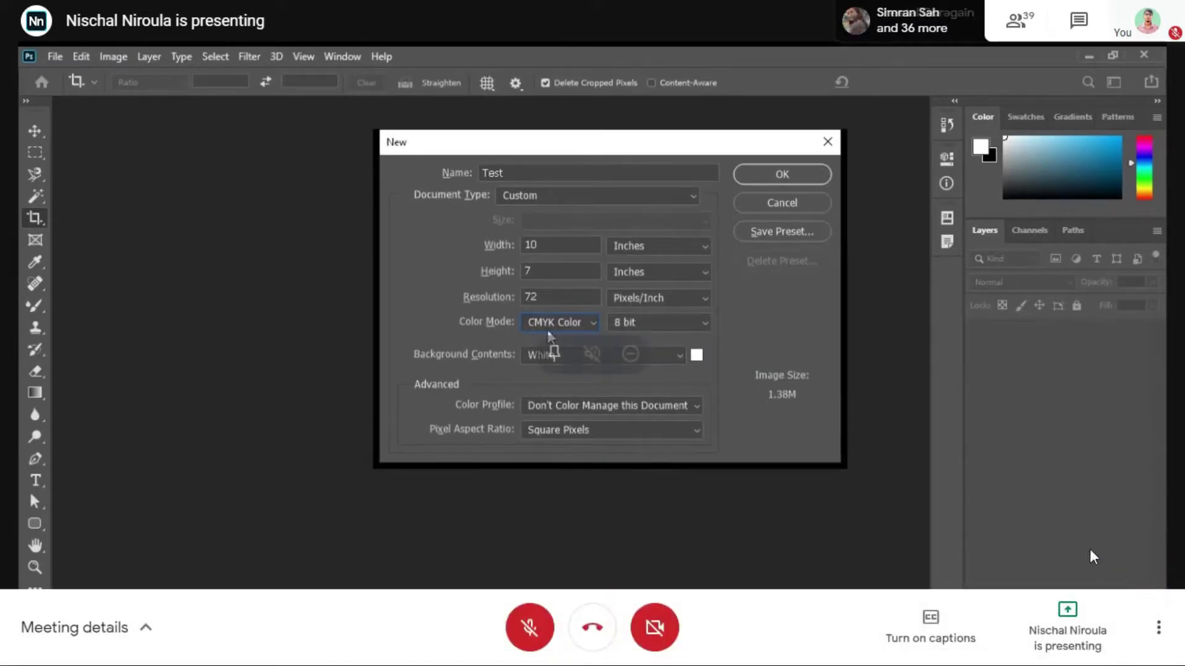
mouse_move(593, 351)
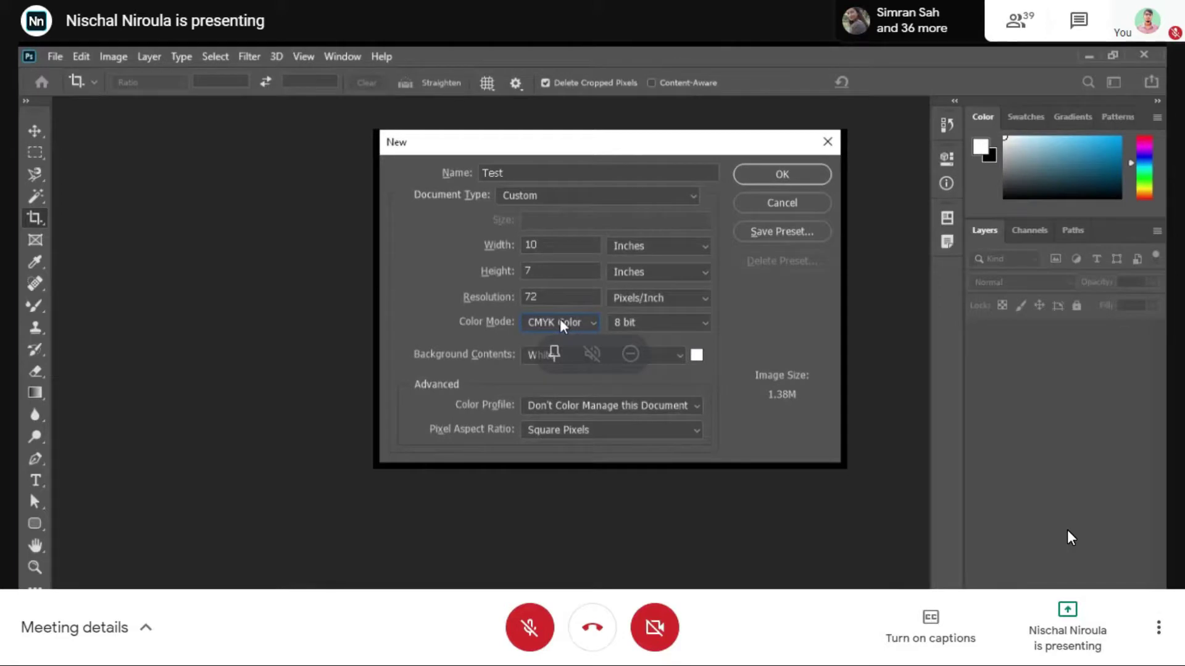
- Toggle Meet live captions on and off, and set Test's colour mode to RGB Color
click(1070, 536)
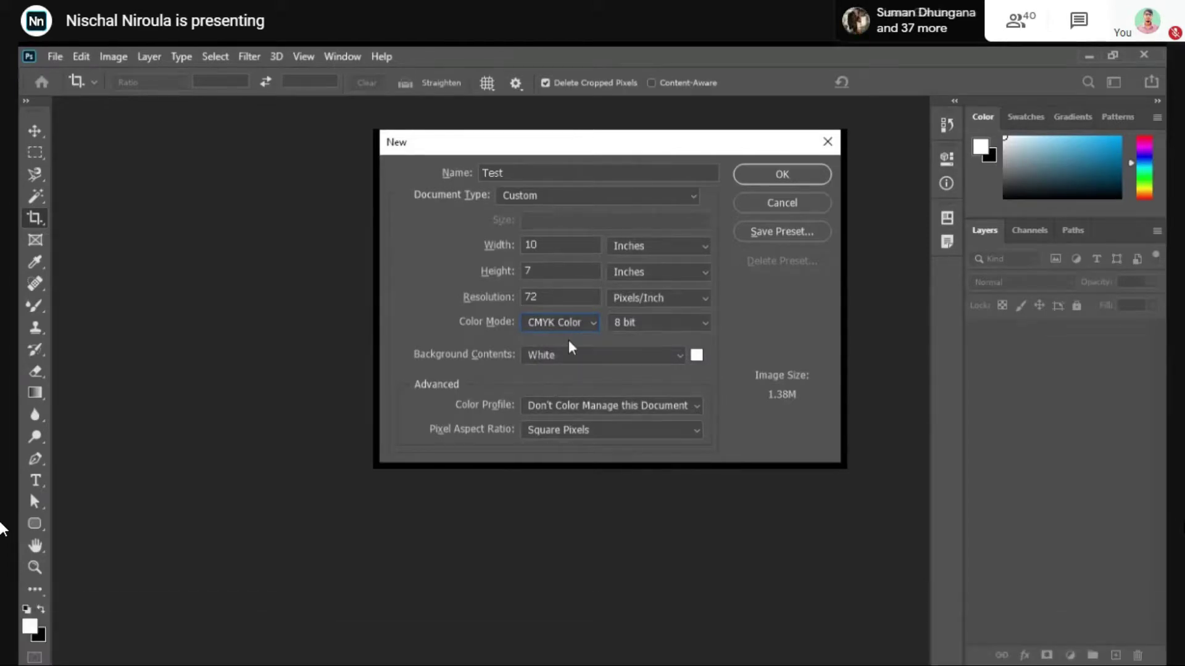
click(958, 638)
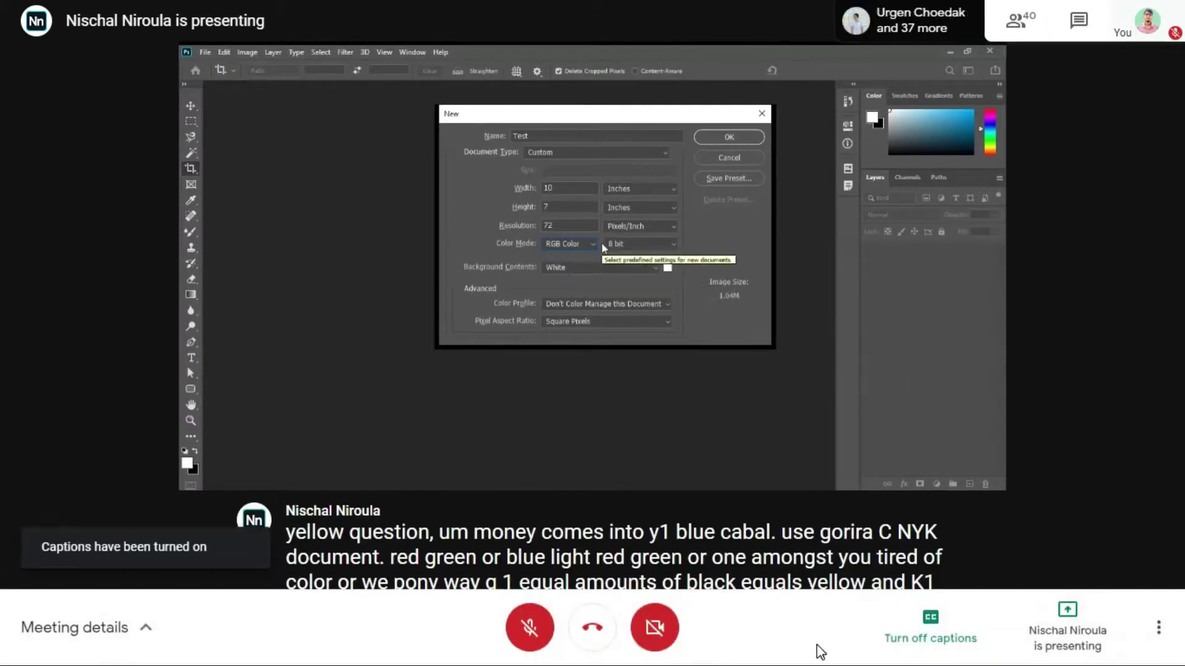
click(935, 620)
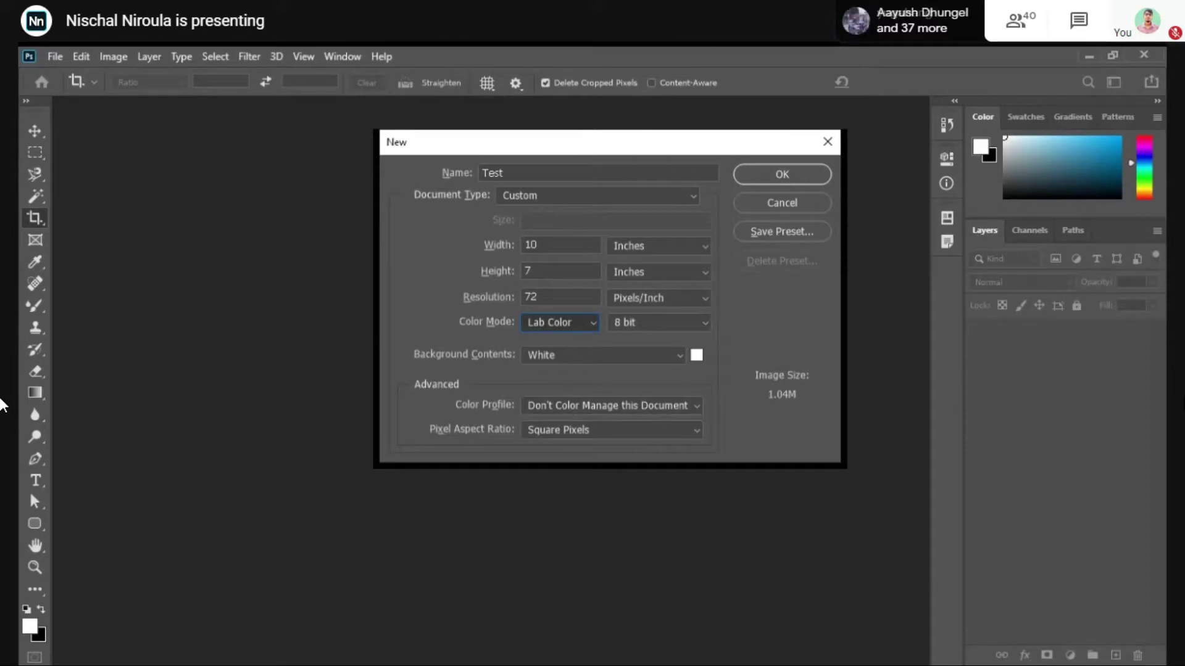
key(Up)
key(Up)
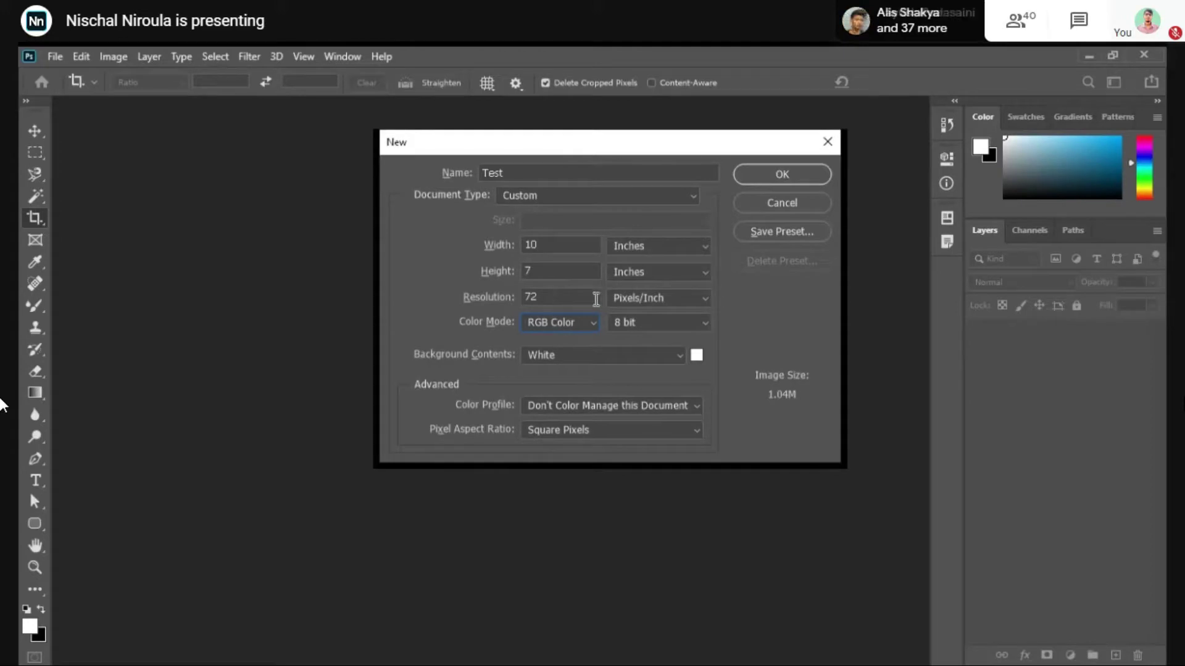
- Create the 10×7 inch, 72 ppi Test document and fit the blank canvas to the screen
click(753, 180)
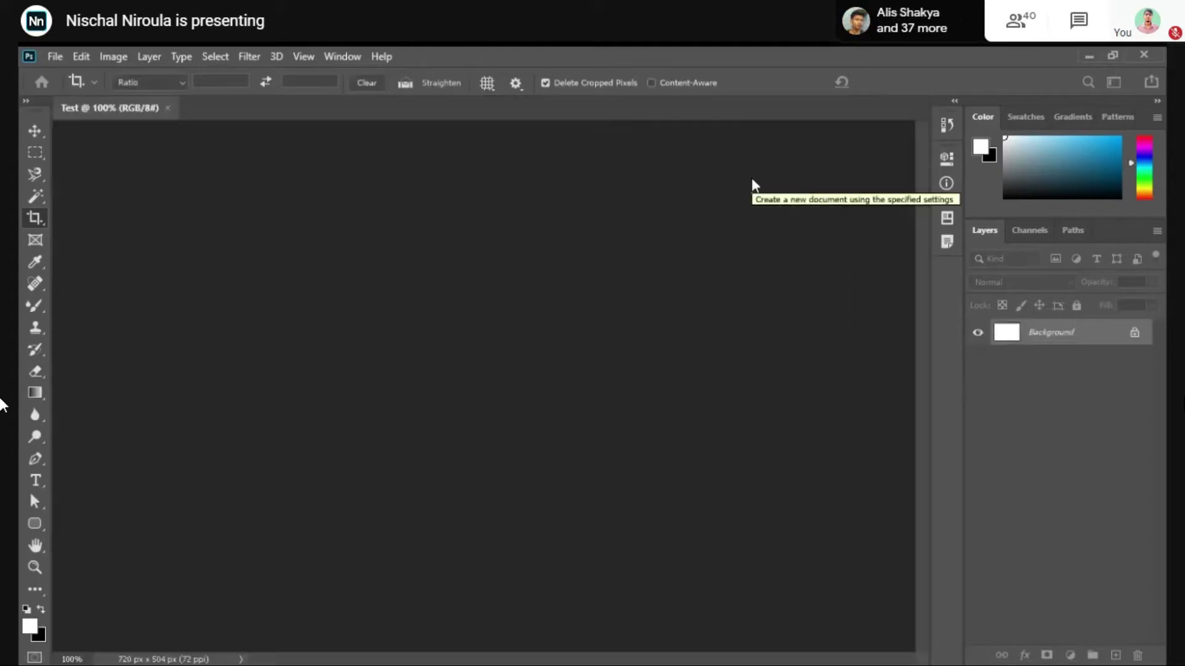
key(z)
right_click(616, 298)
click(642, 302)
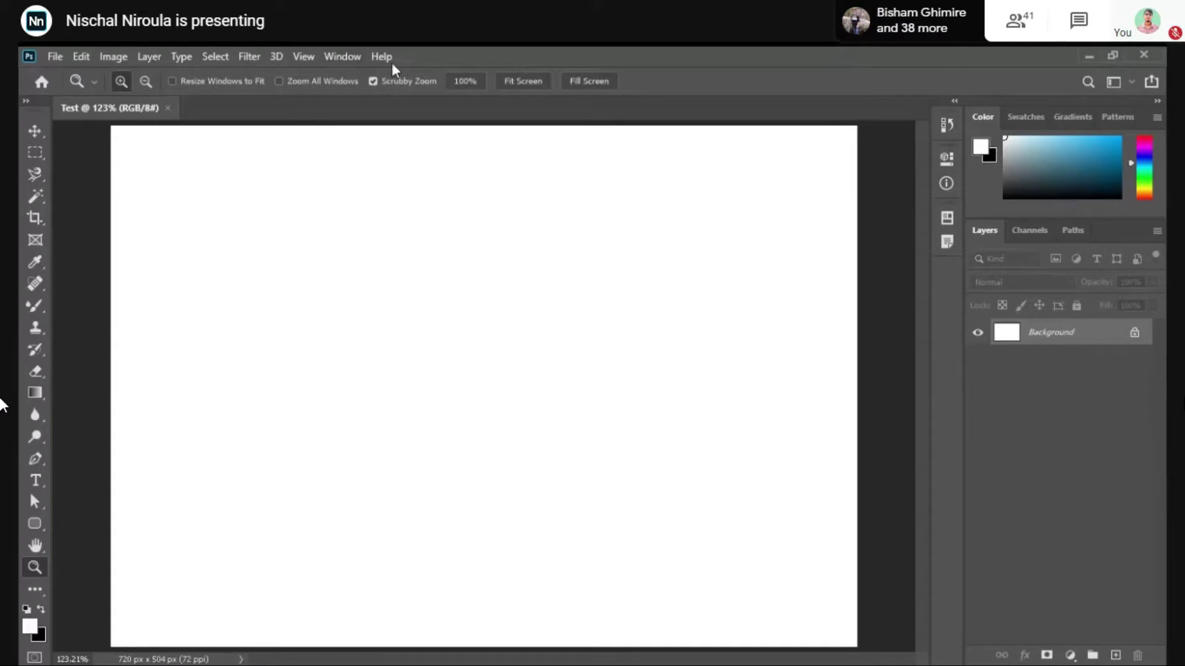
click(342, 57)
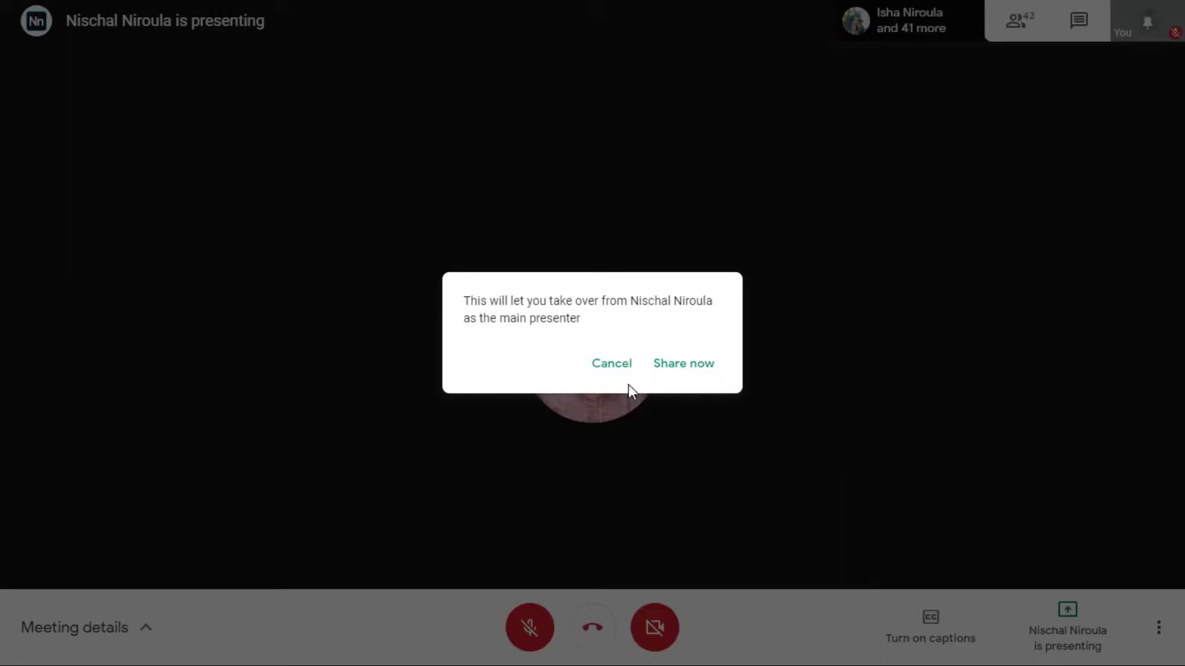
- Cancel the presenter take-over prompt, then open and close the Present menu and People panel
click(617, 370)
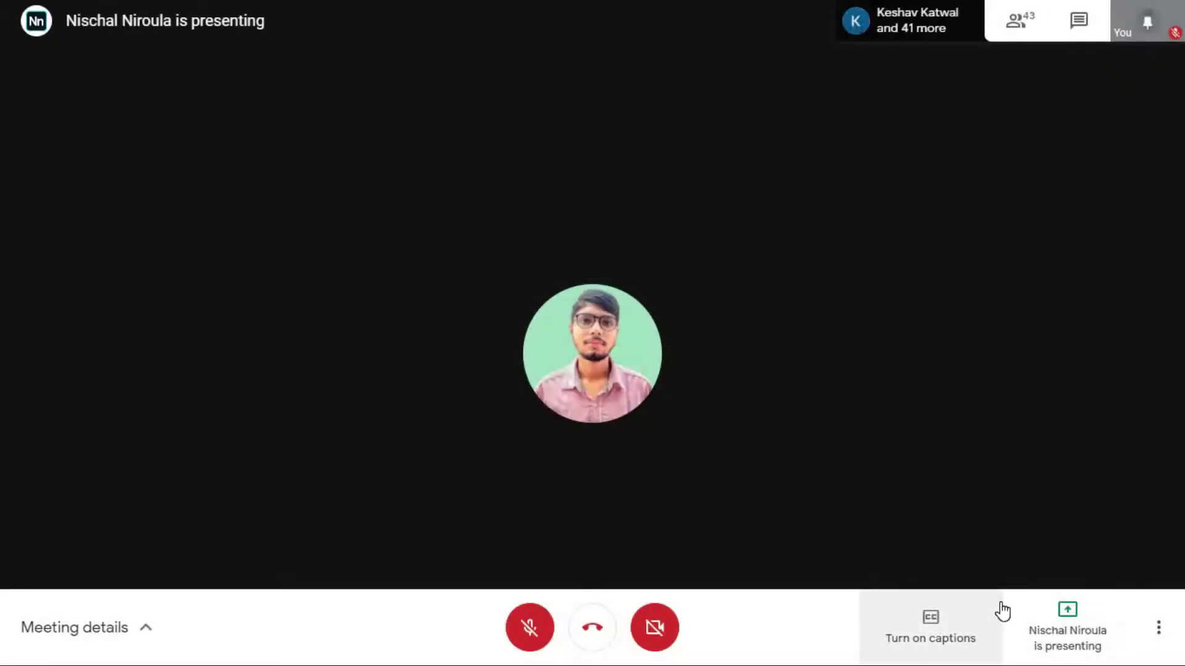
click(1086, 640)
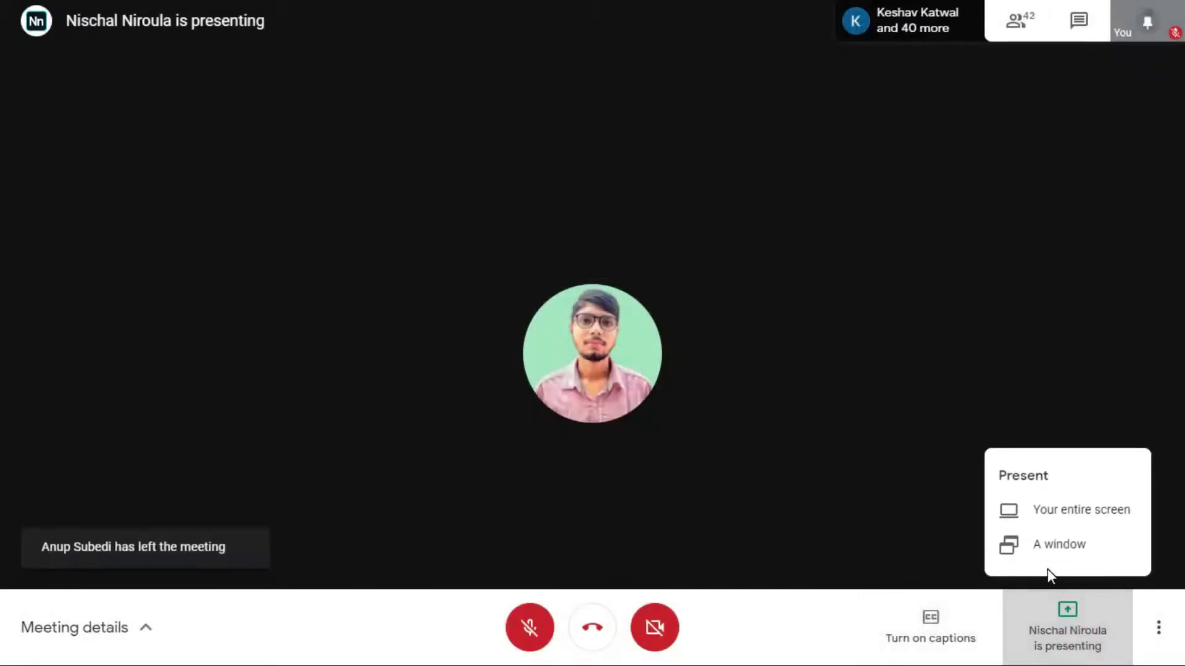
click(876, 453)
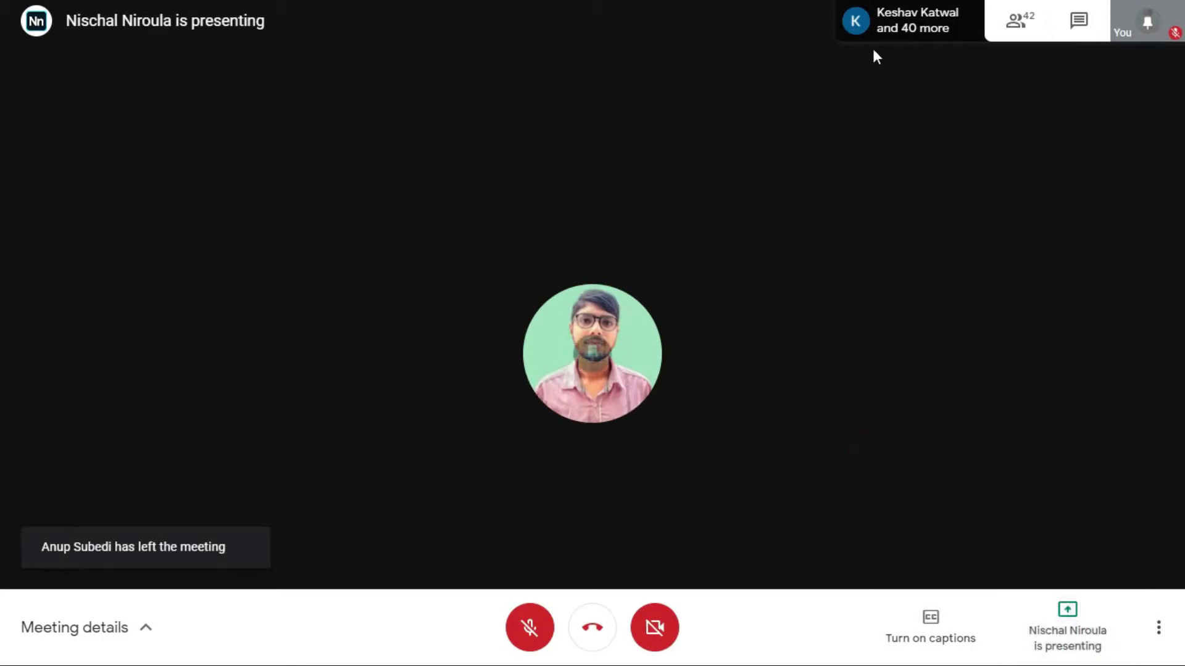
click(896, 26)
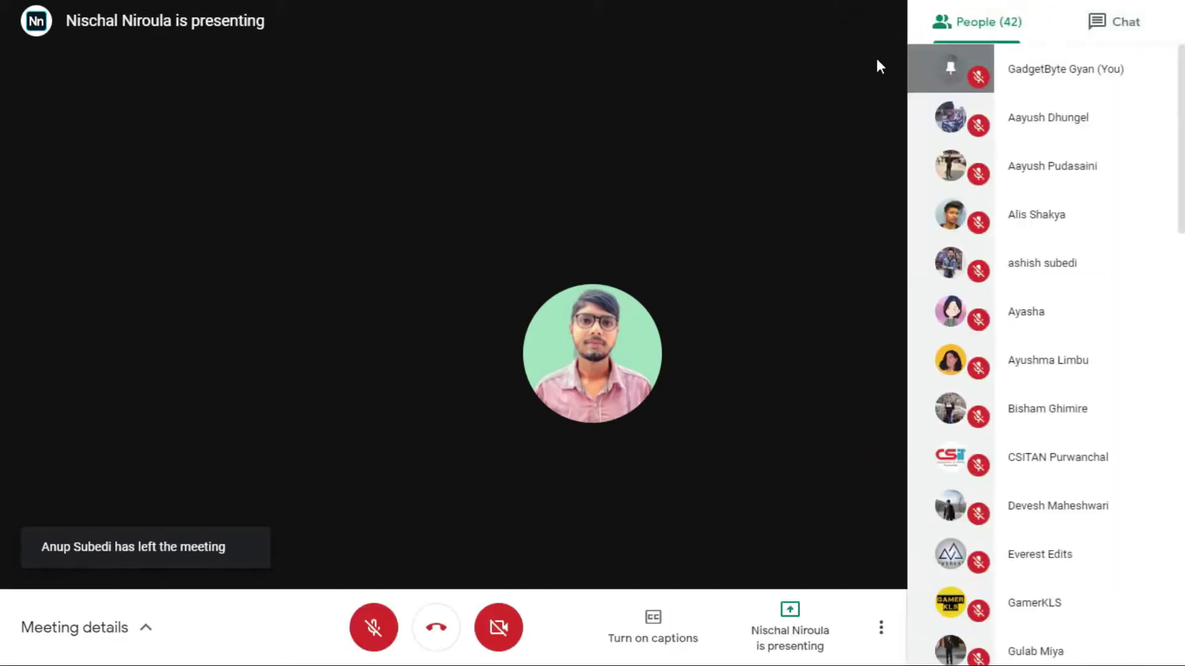
click(876, 58)
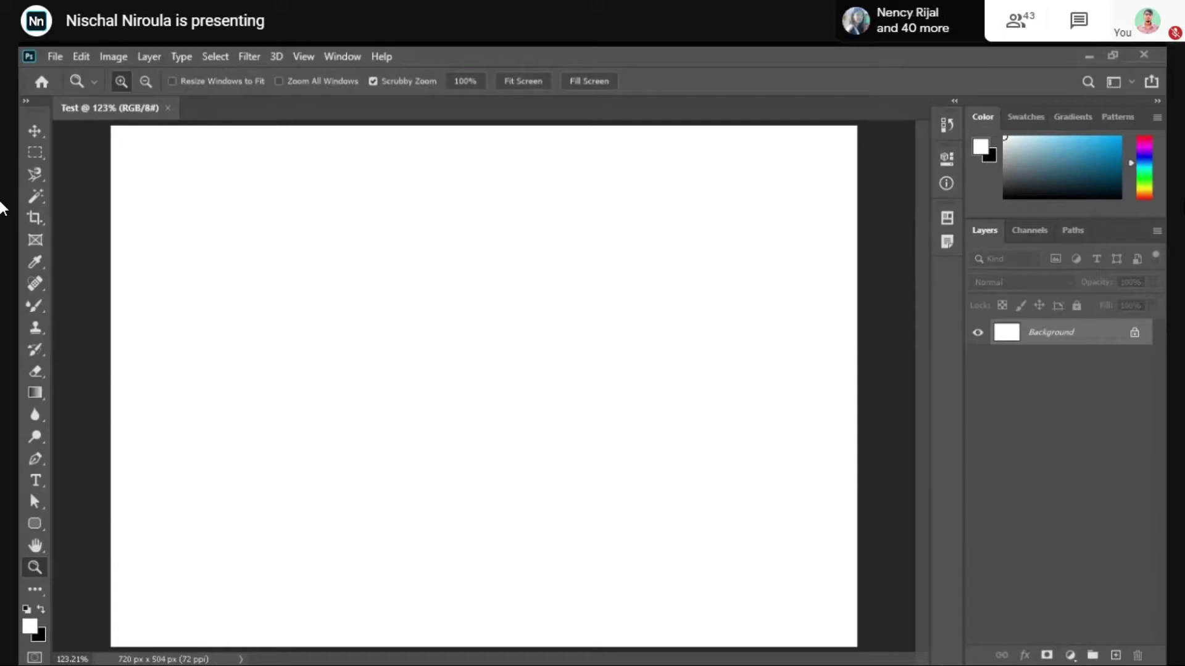
- Switch the Photoshop workspace to the 3D preset
click(342, 56)
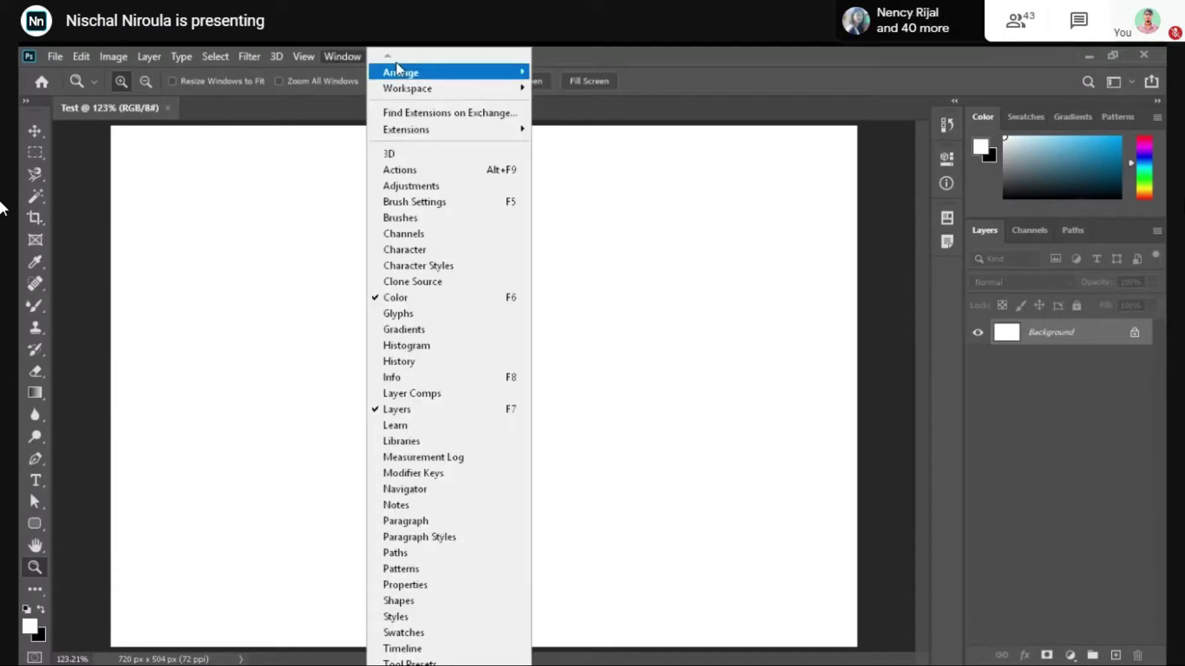
click(347, 57)
click(347, 57)
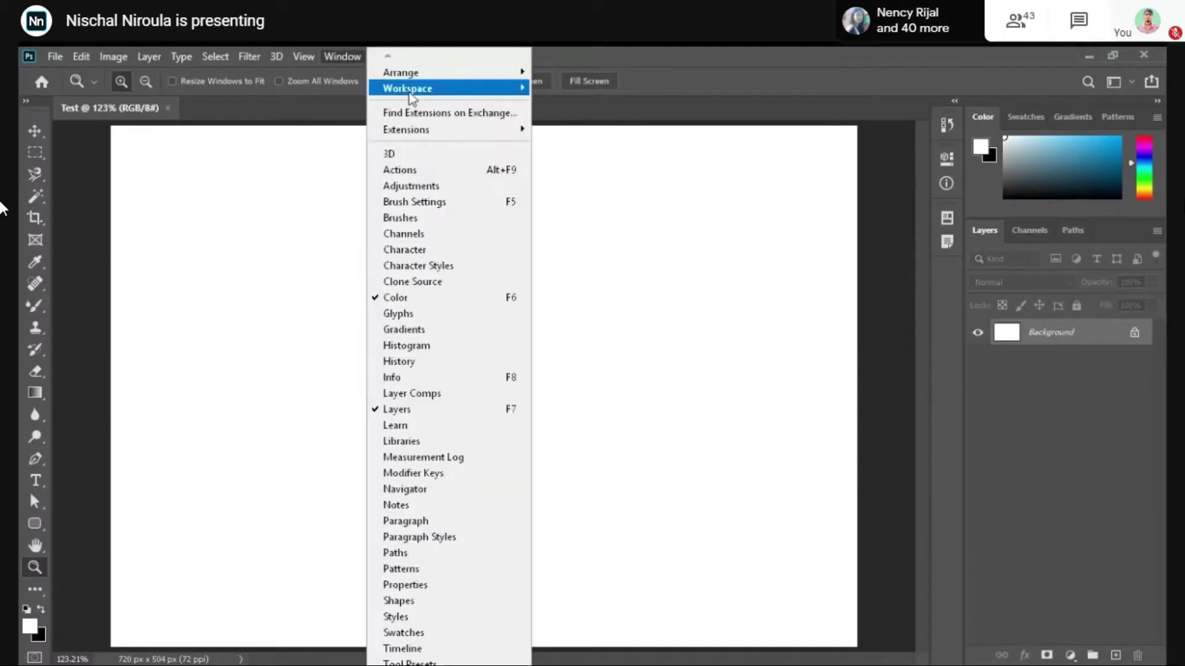
mouse_move(407, 87)
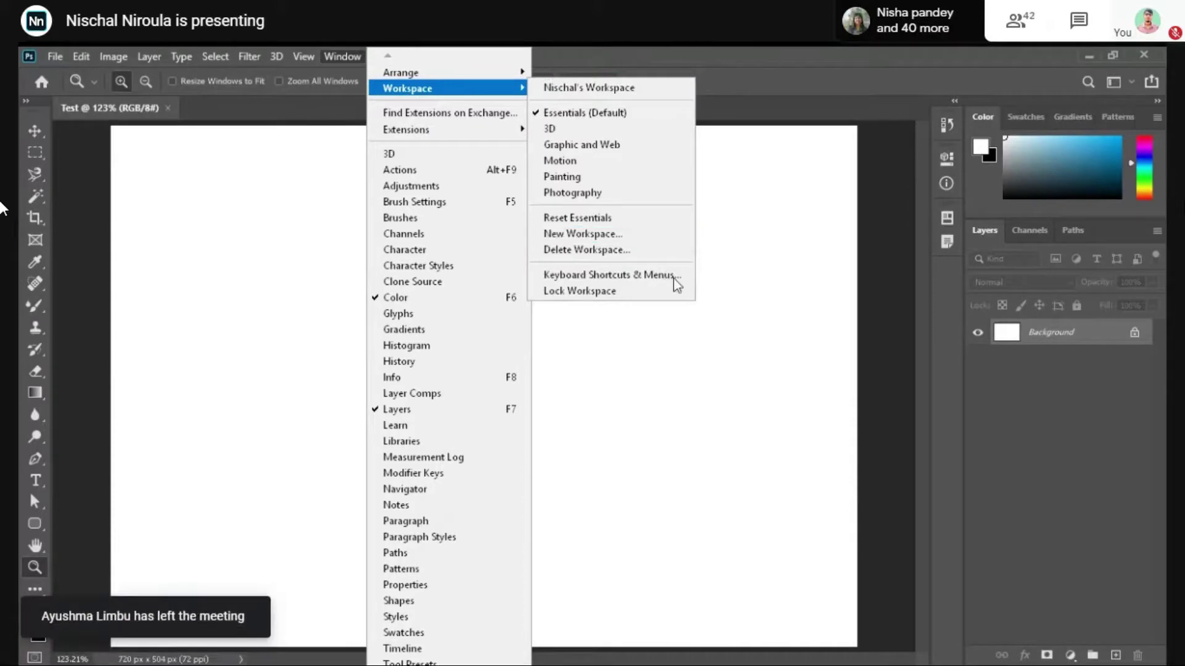
click(577, 121)
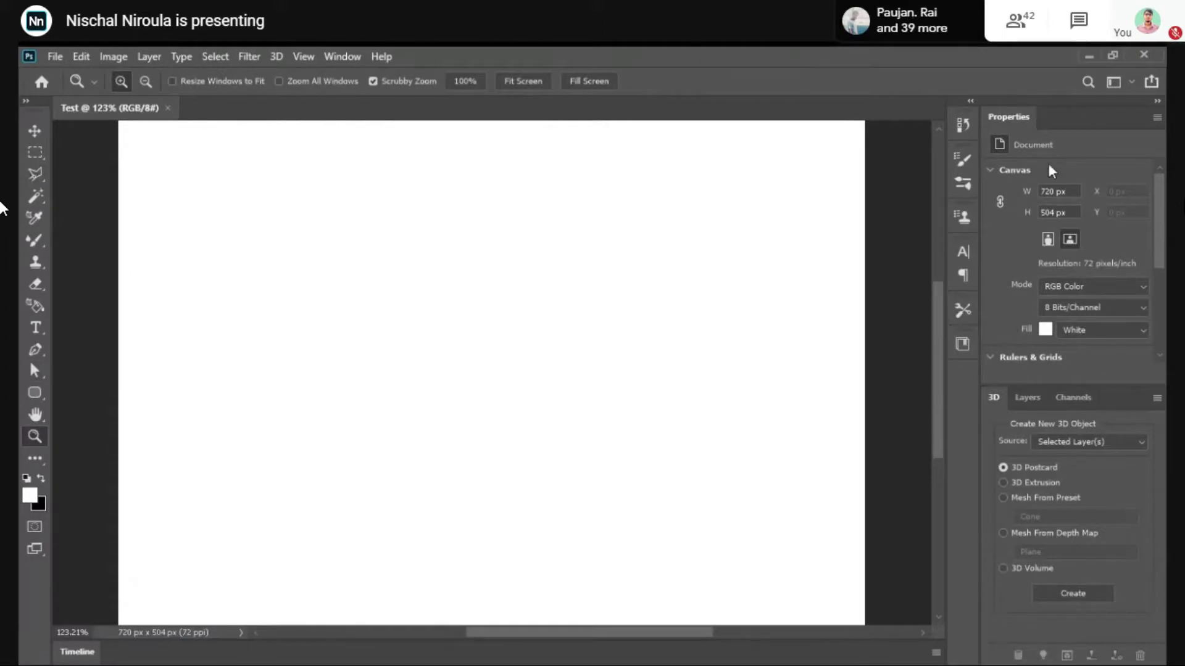
- Browse the Channels, Brush Settings, Clone Source and Character panels, then choose Essentials (Default)
click(1027, 398)
click(1070, 398)
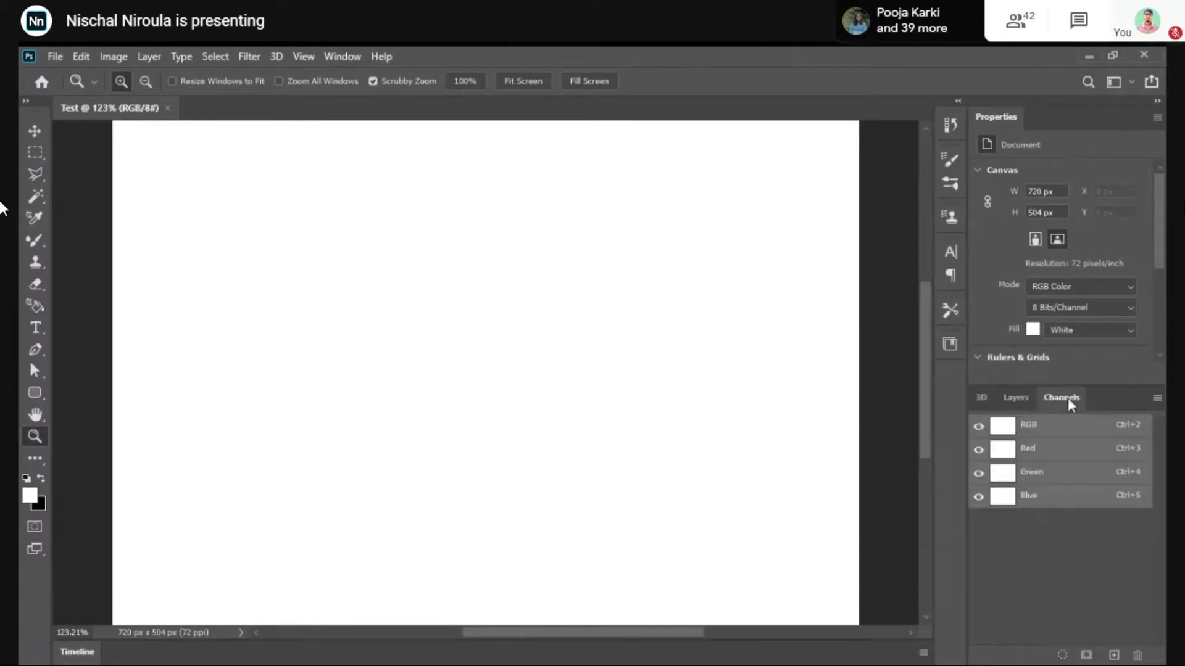
click(984, 398)
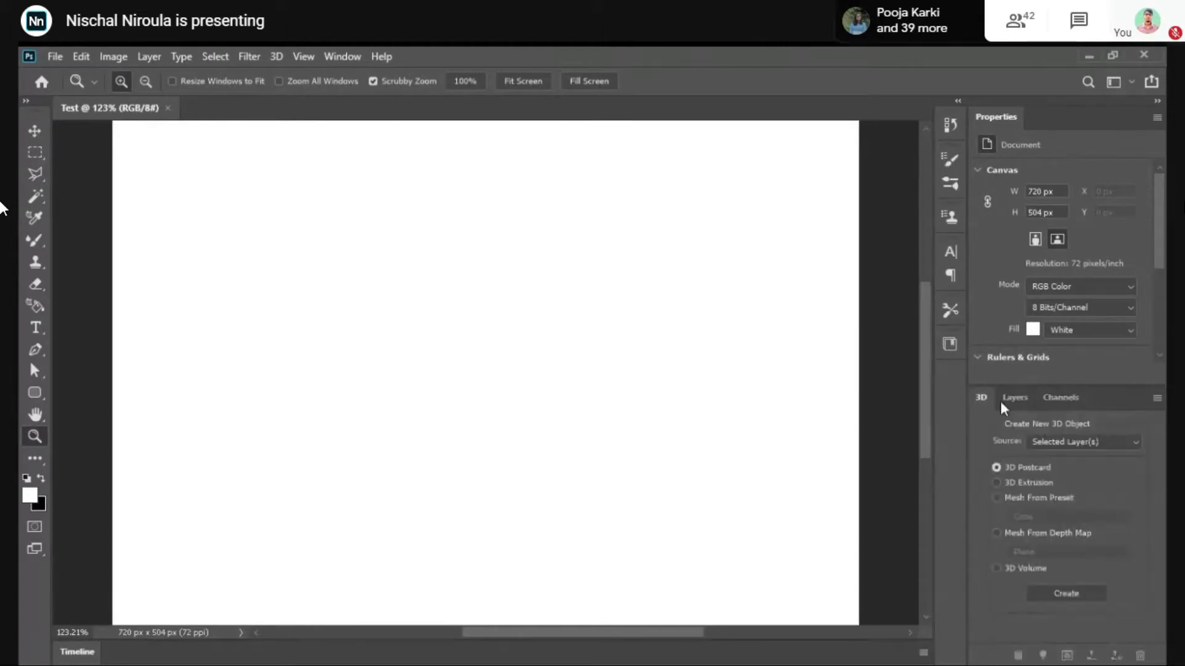
click(953, 166)
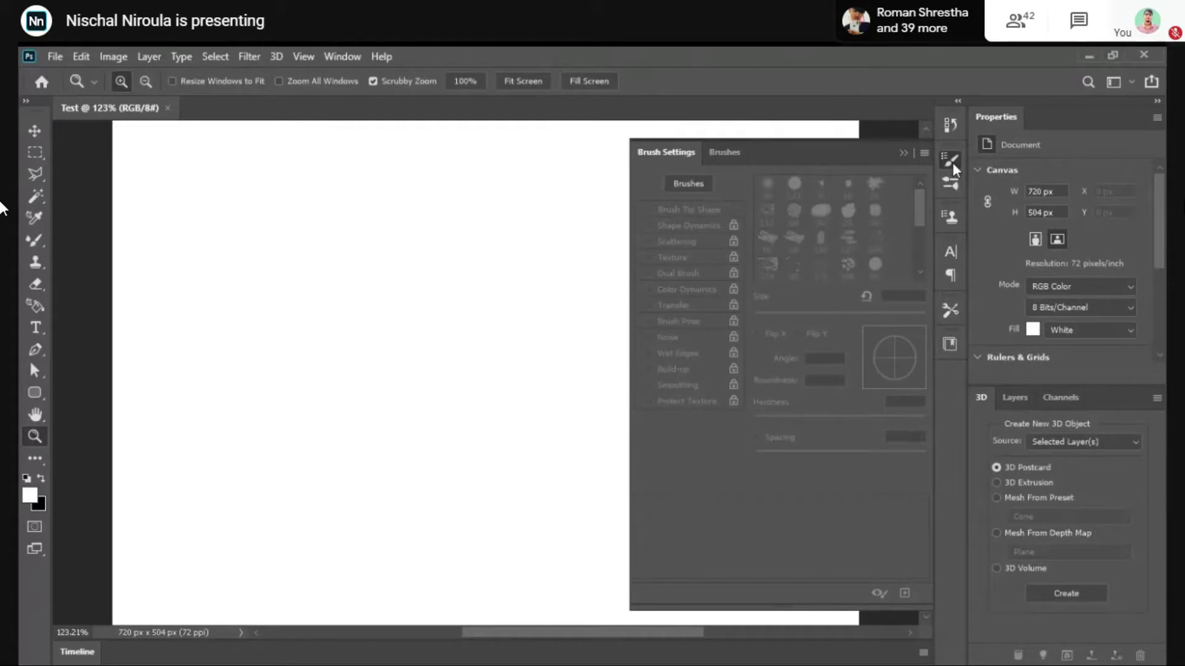
click(950, 186)
click(950, 185)
click(951, 216)
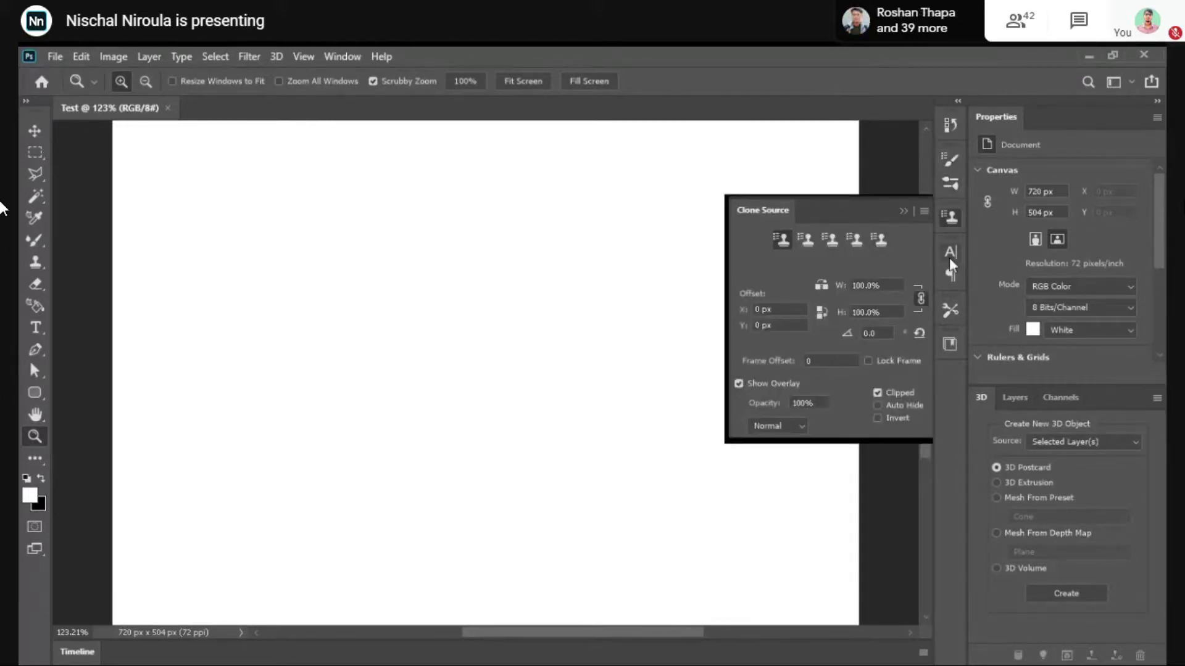
click(950, 254)
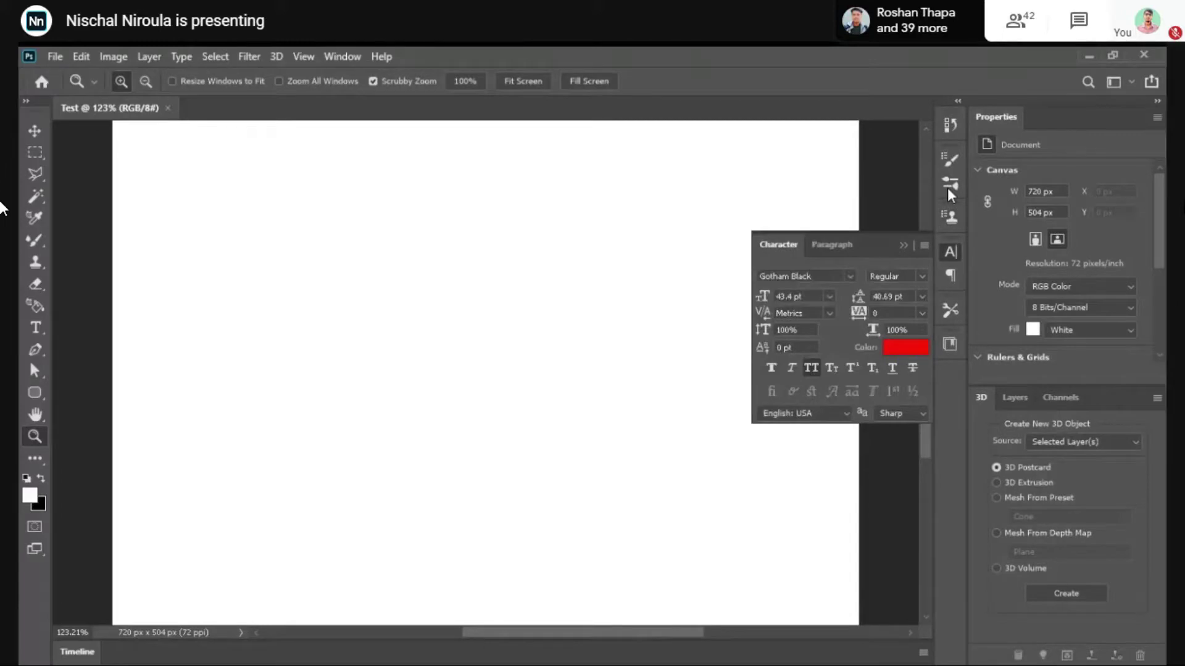
click(342, 56)
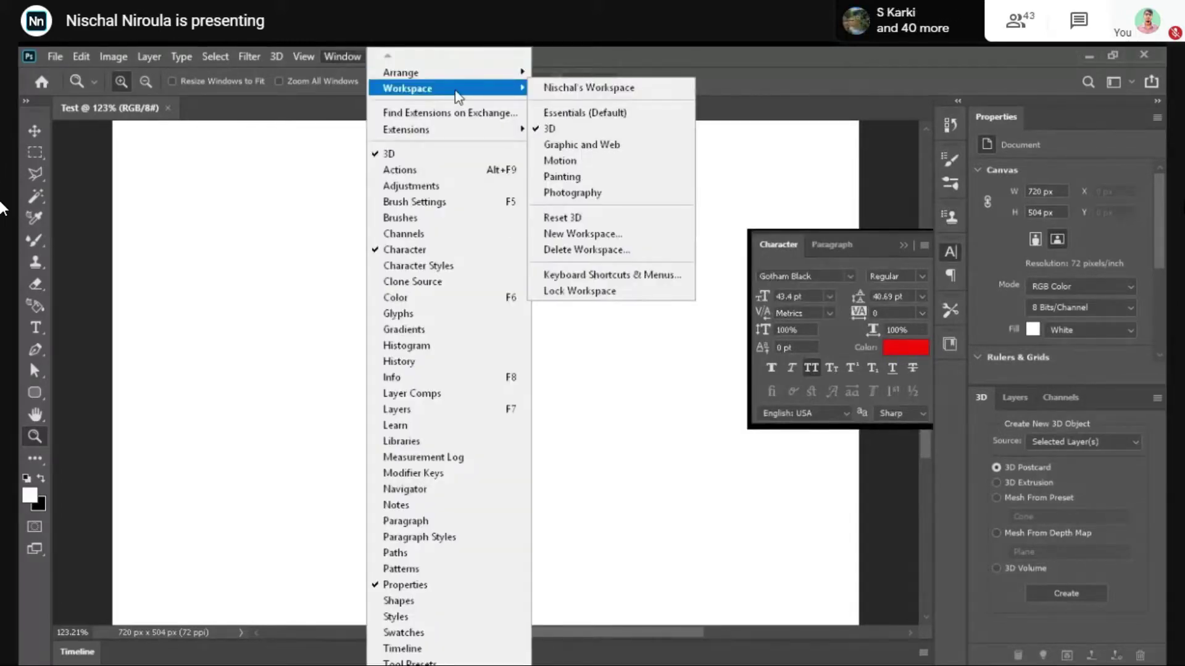
click(611, 120)
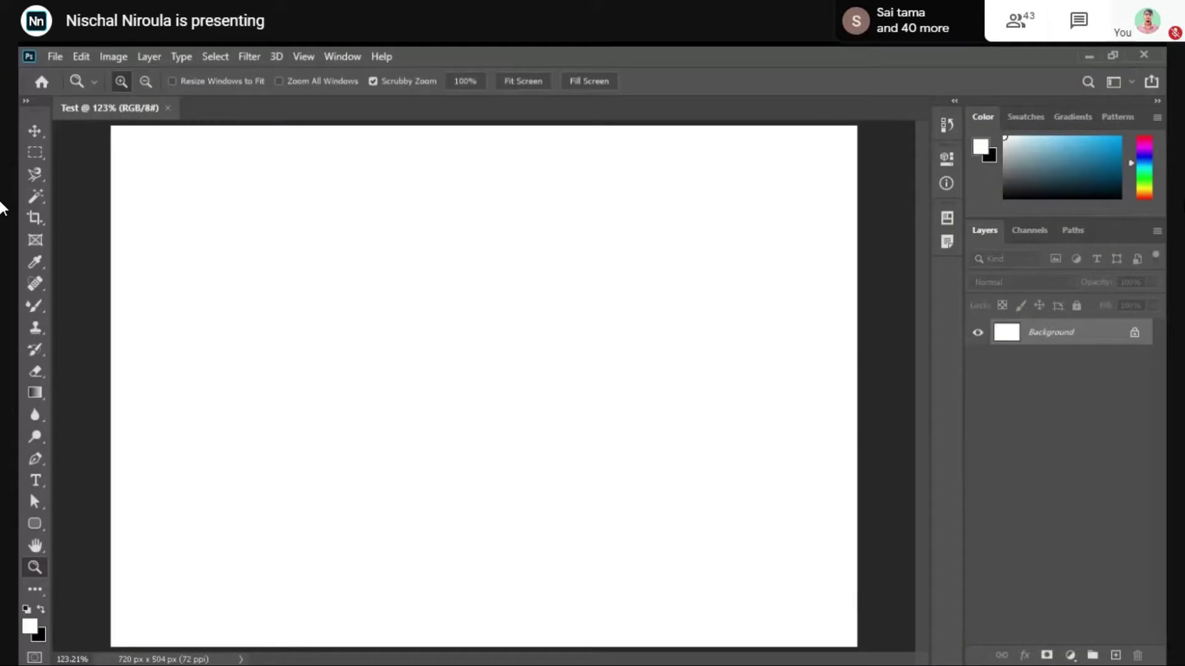
click(26, 102)
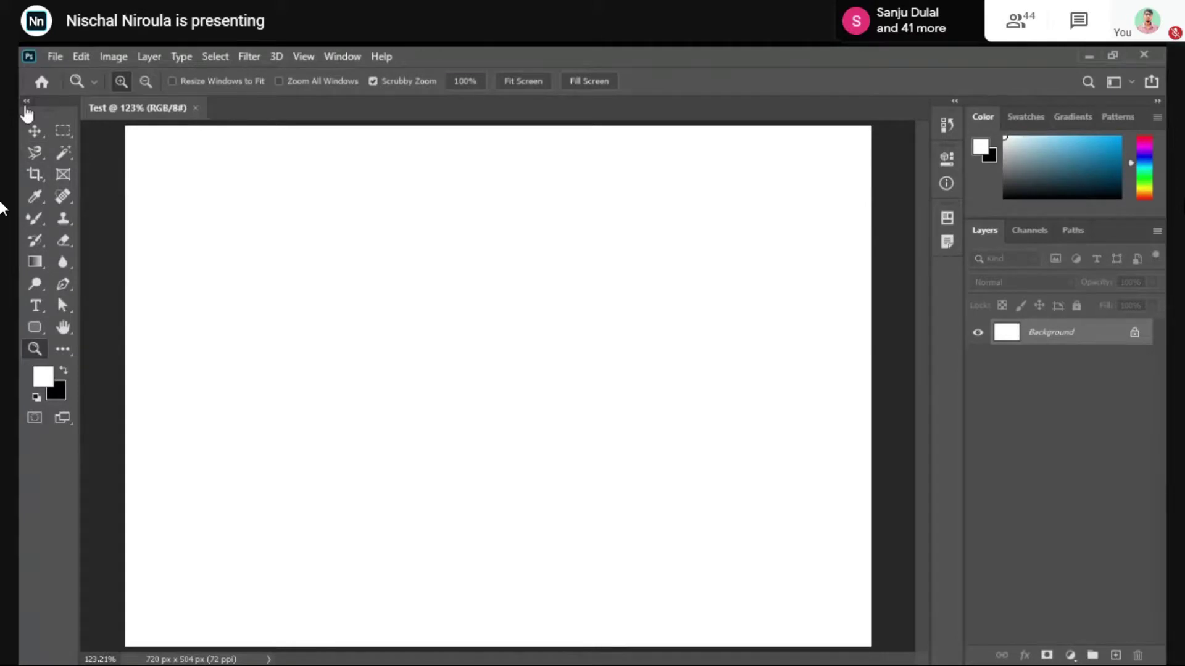
click(25, 102)
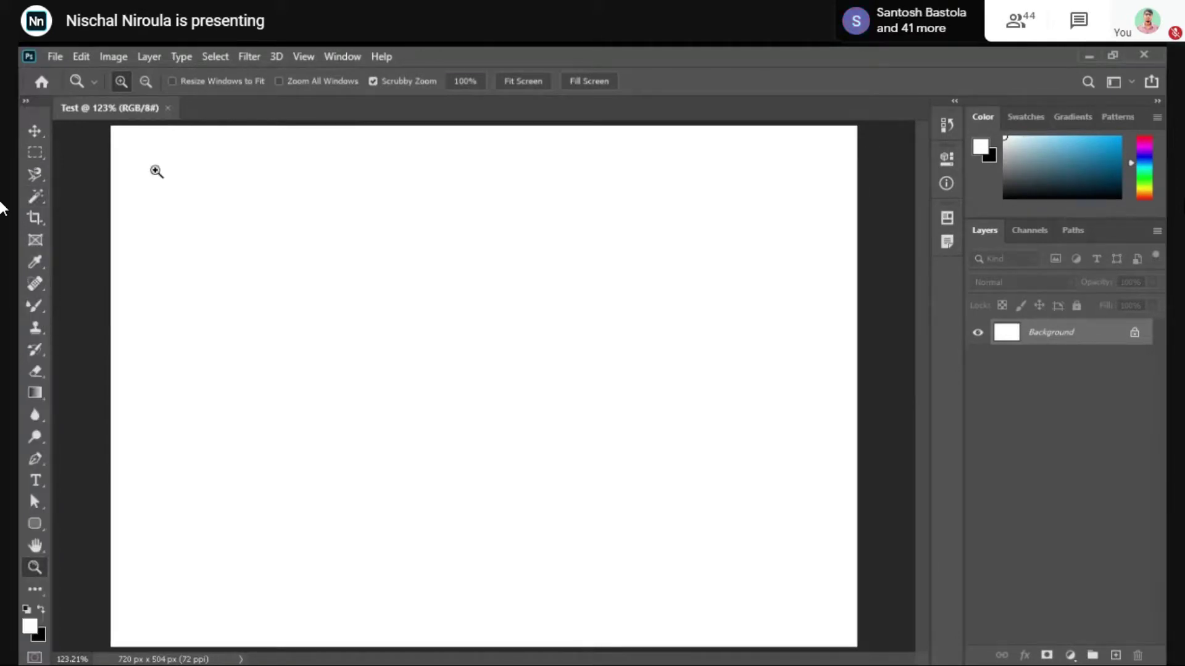
click(27, 103)
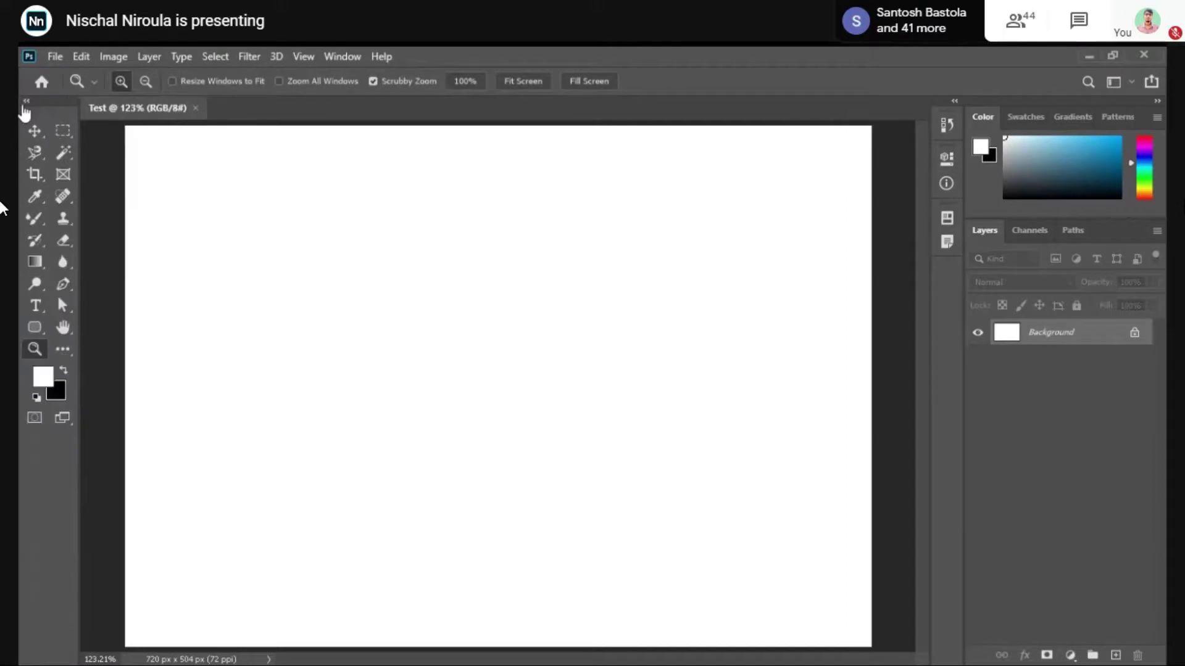
click(27, 103)
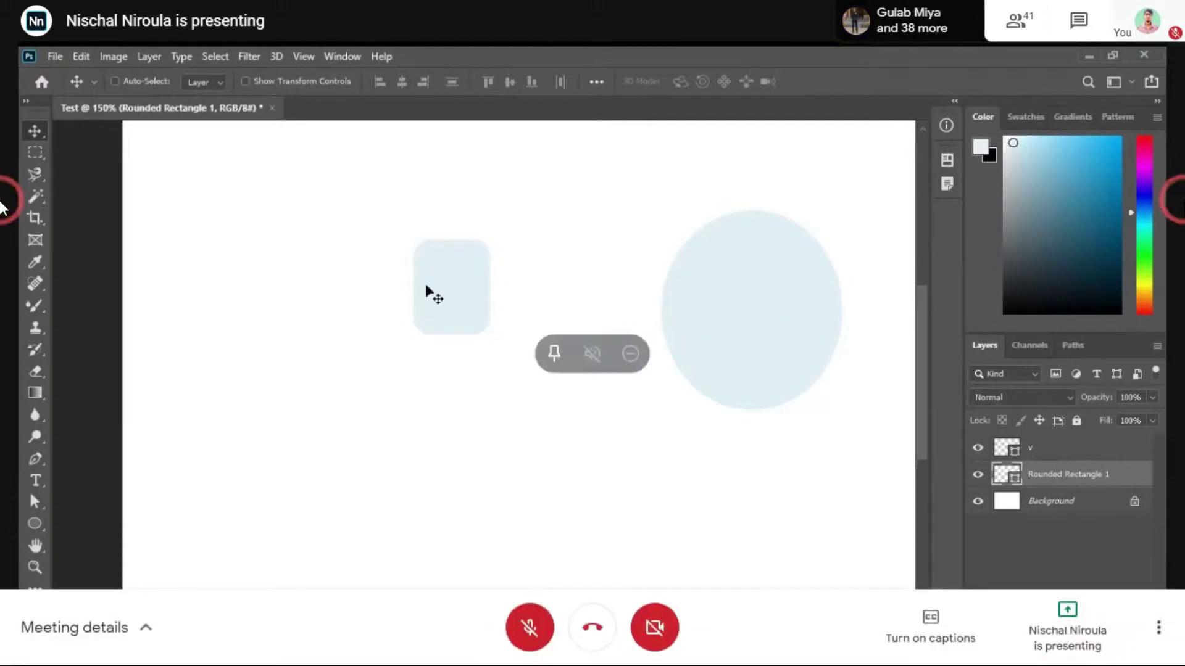
mouse_move(592, 334)
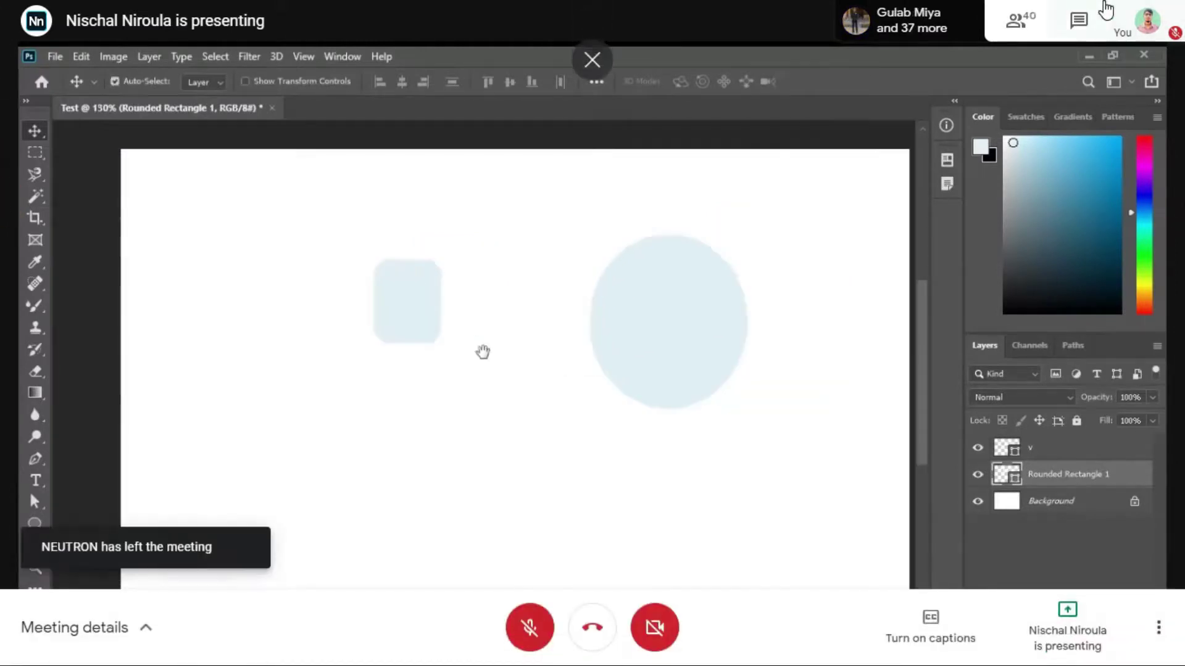
- Open and close the People panel, then exit Meet full screen
click(1007, 28)
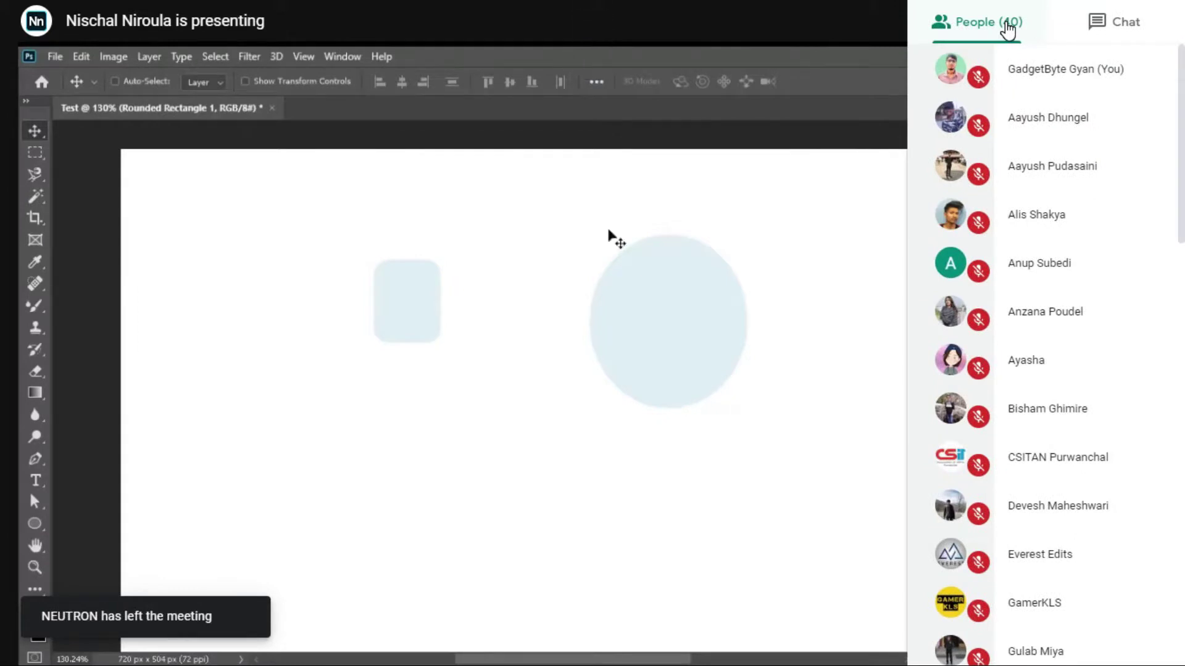
click(731, 356)
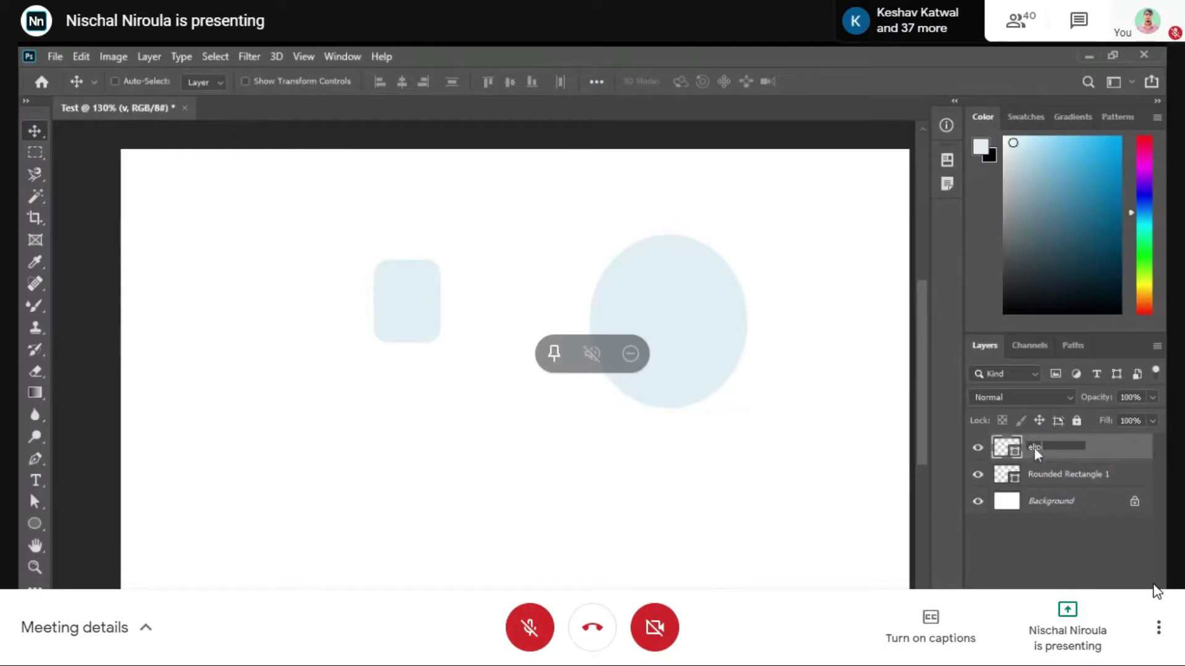
click(1168, 645)
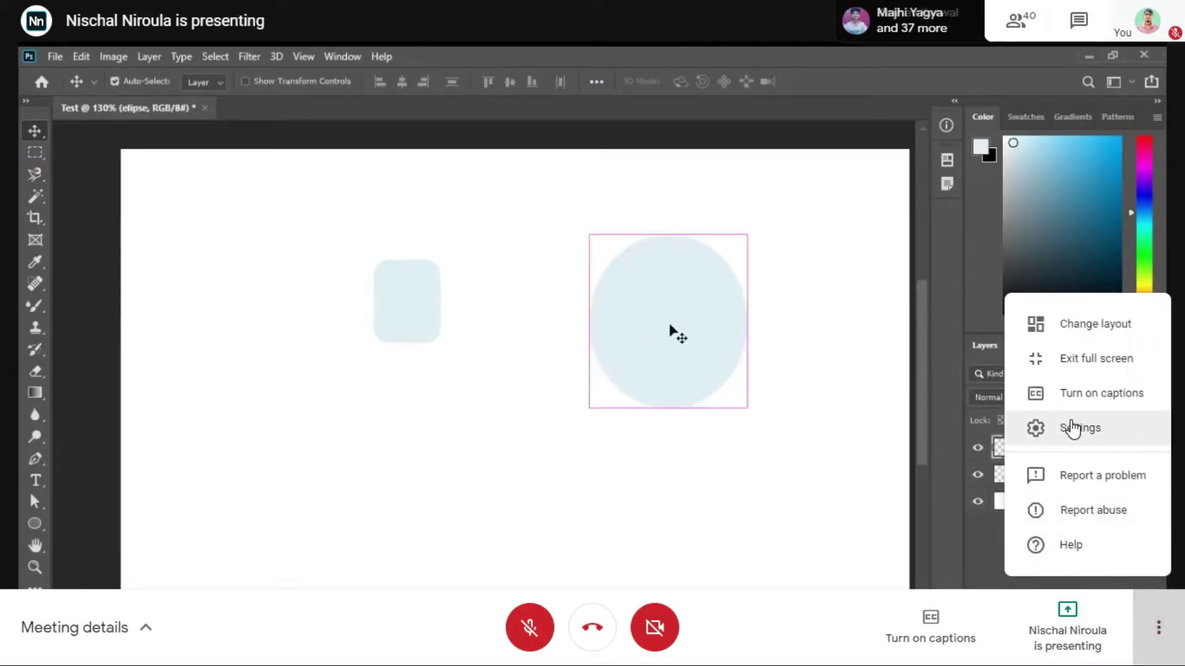
click(1055, 364)
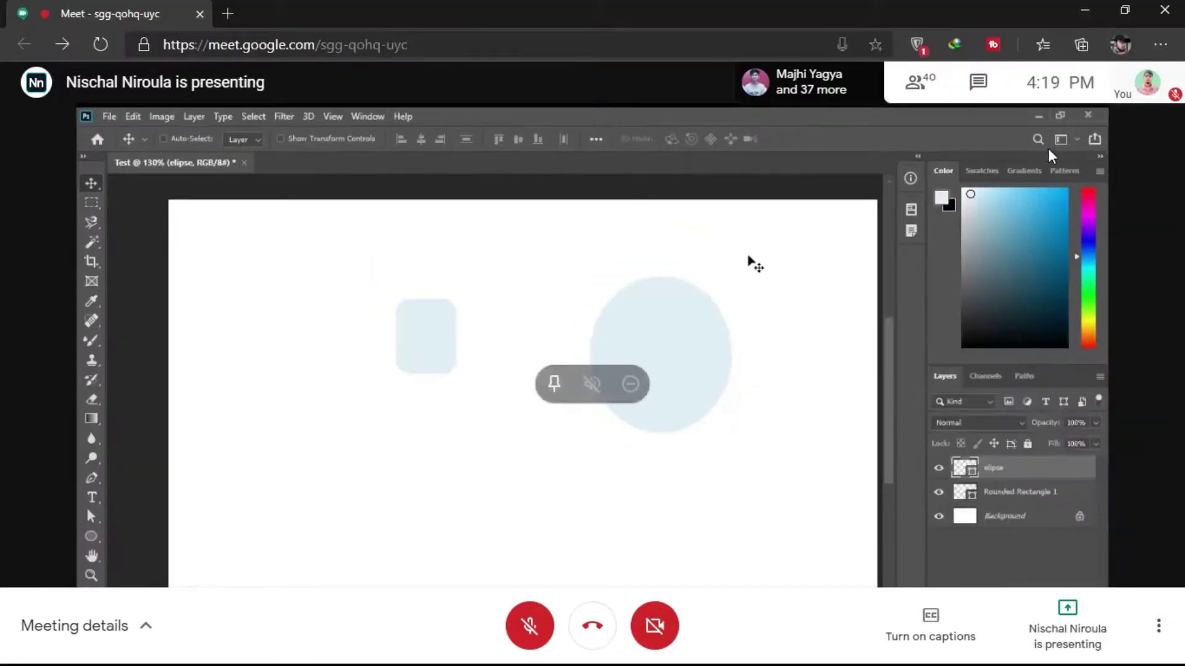
click(940, 80)
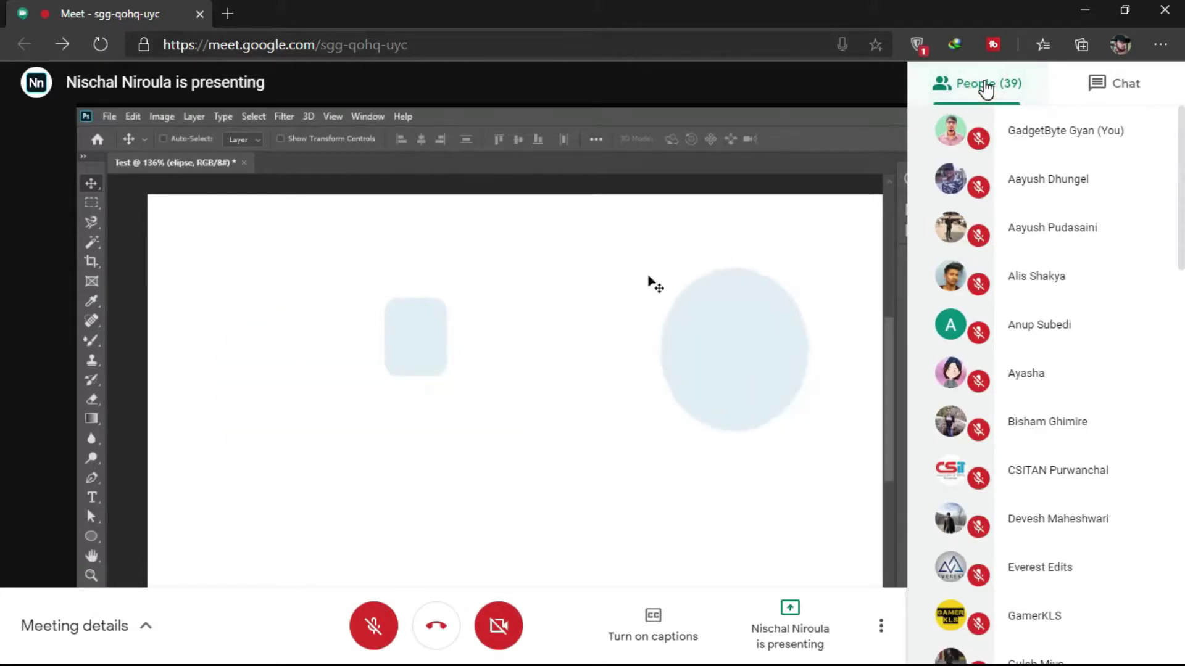
click(848, 163)
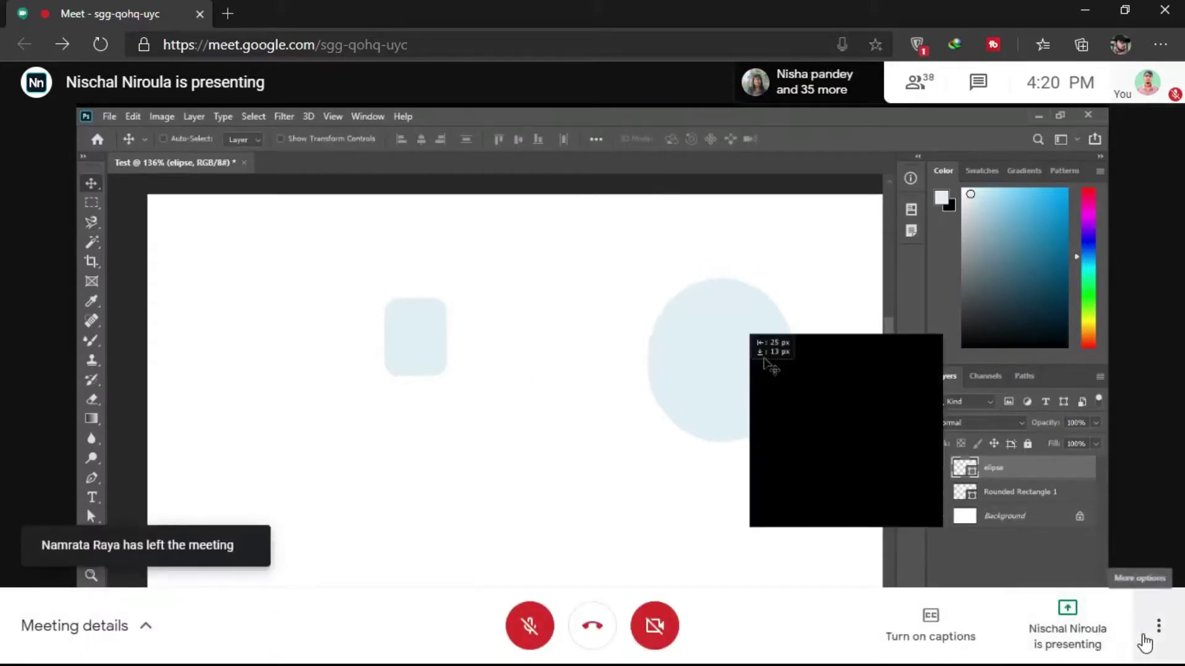
- Set the Meet layout to Sidebar and open the People panel showing 39 participants
click(1145, 639)
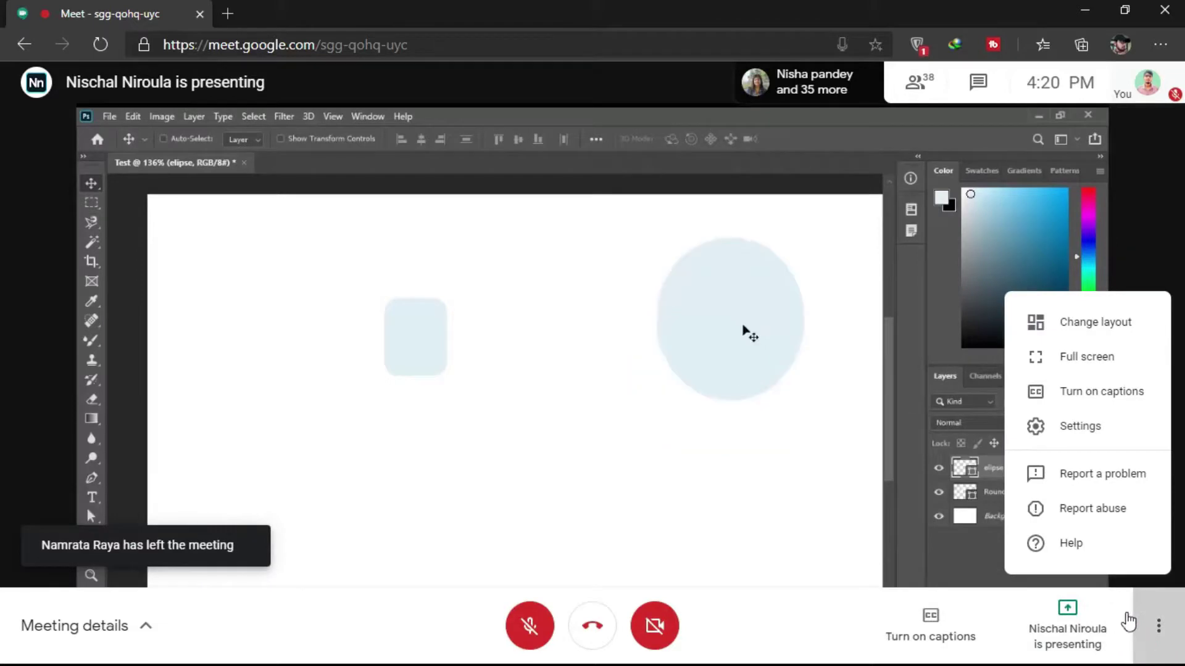
click(1071, 323)
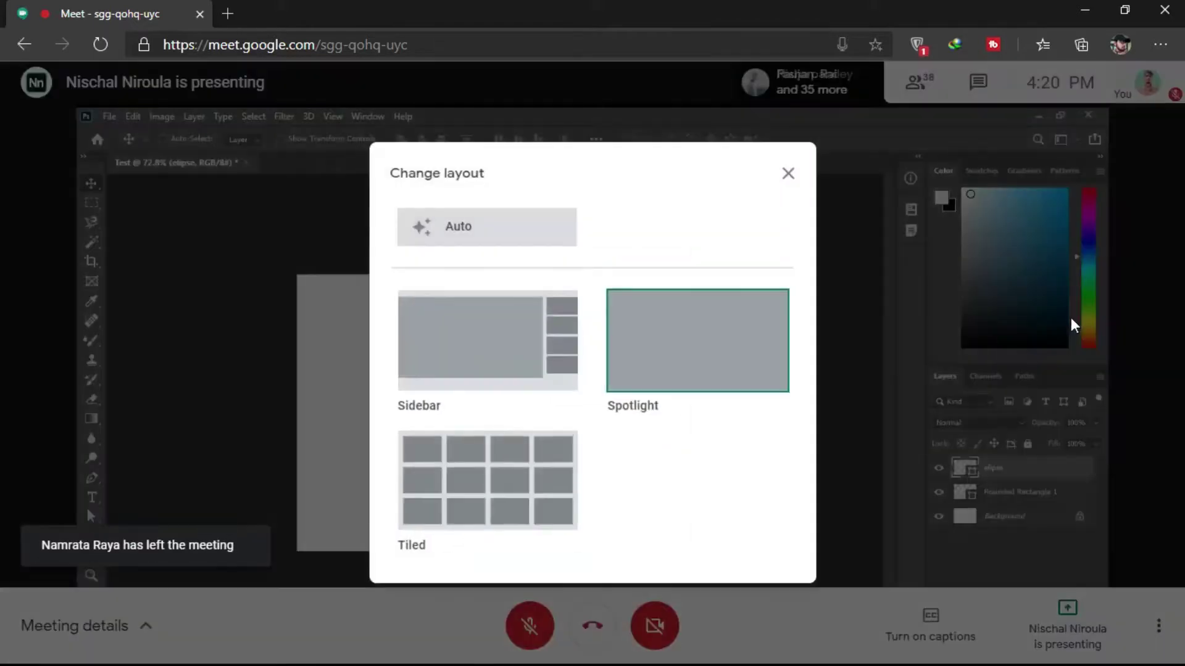
click(491, 339)
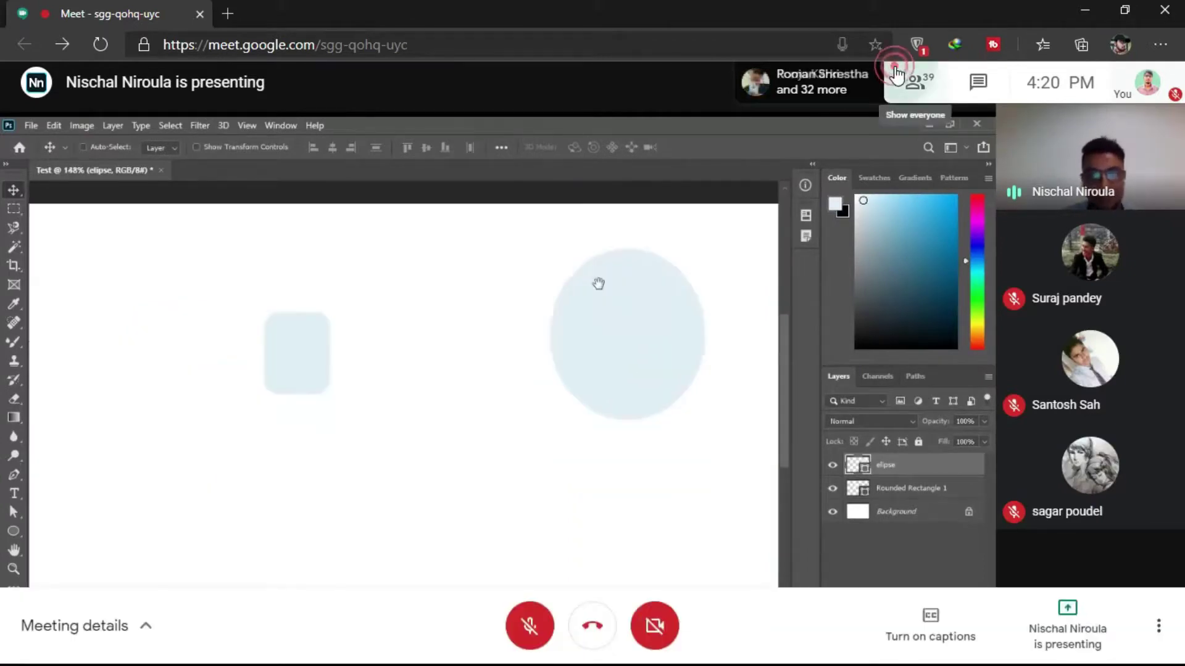
click(896, 72)
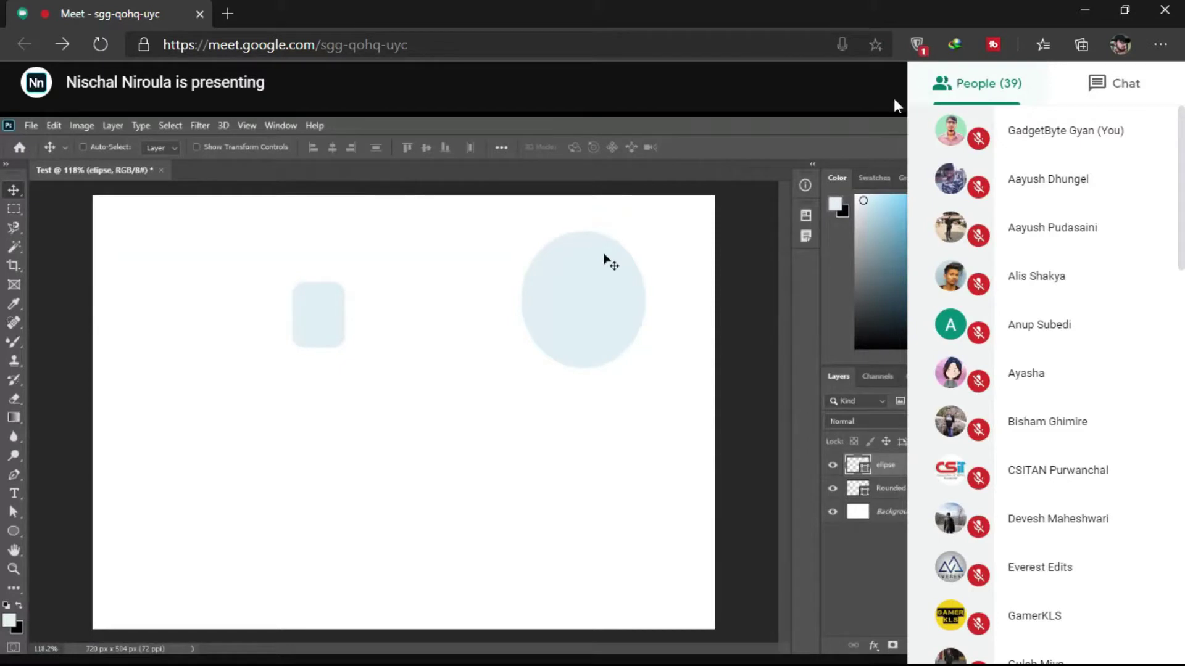
- Close the Meet People panel
click(873, 102)
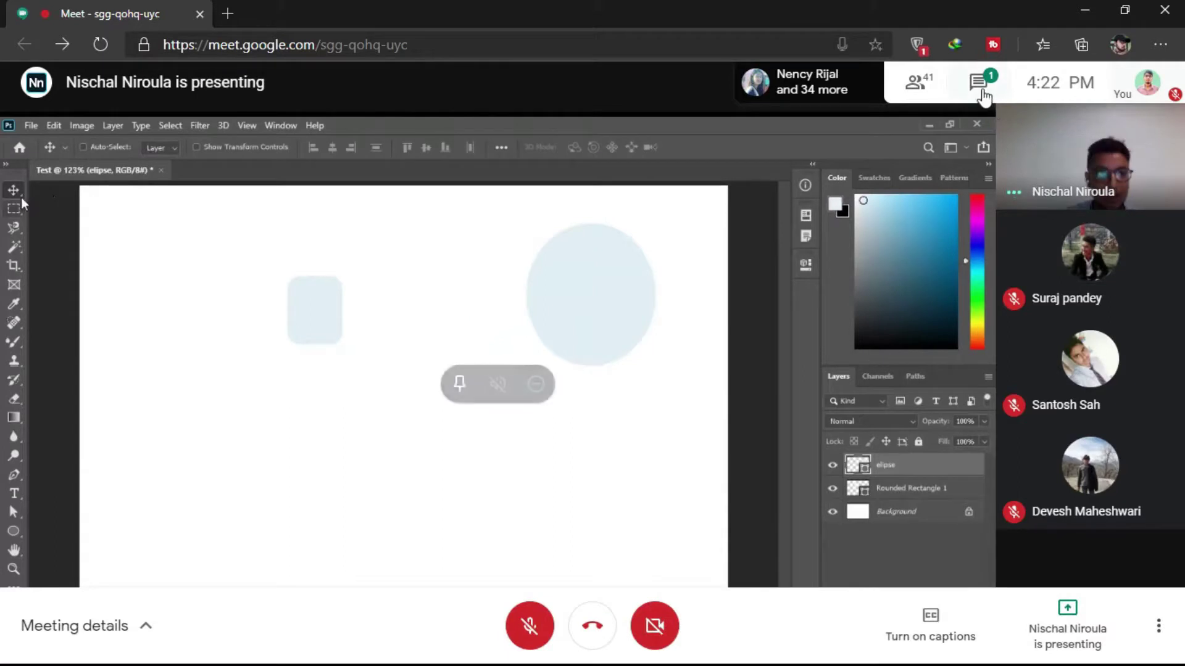
- Open the Meet chat panel, then switch it to the People tab
click(978, 83)
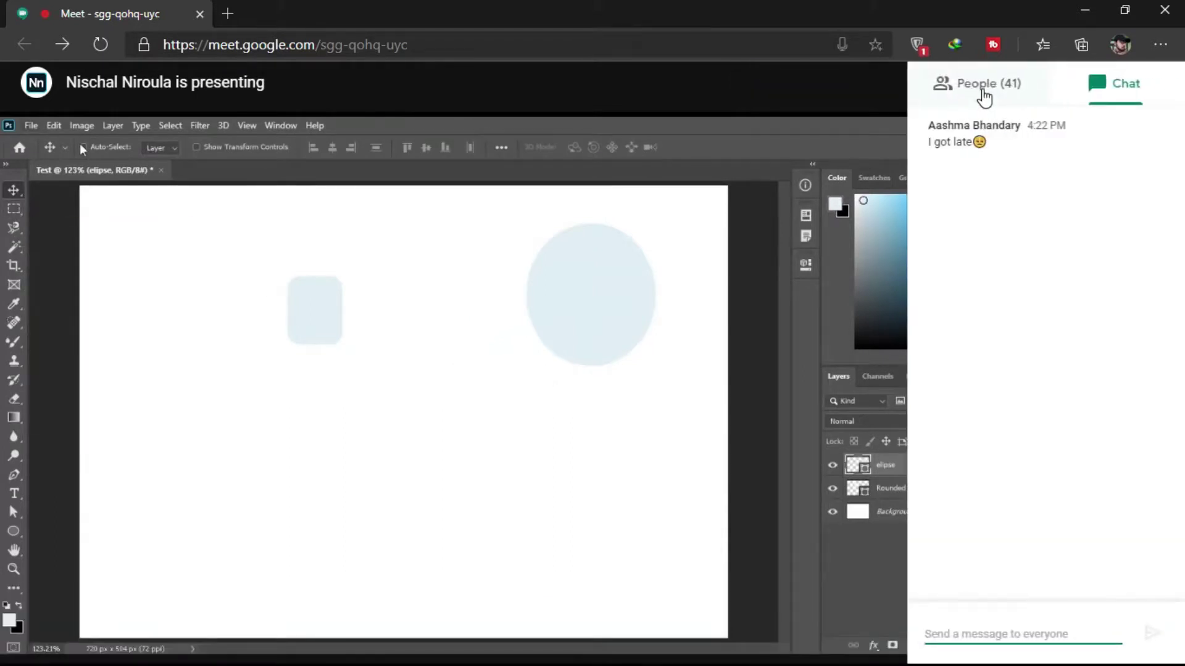
click(982, 92)
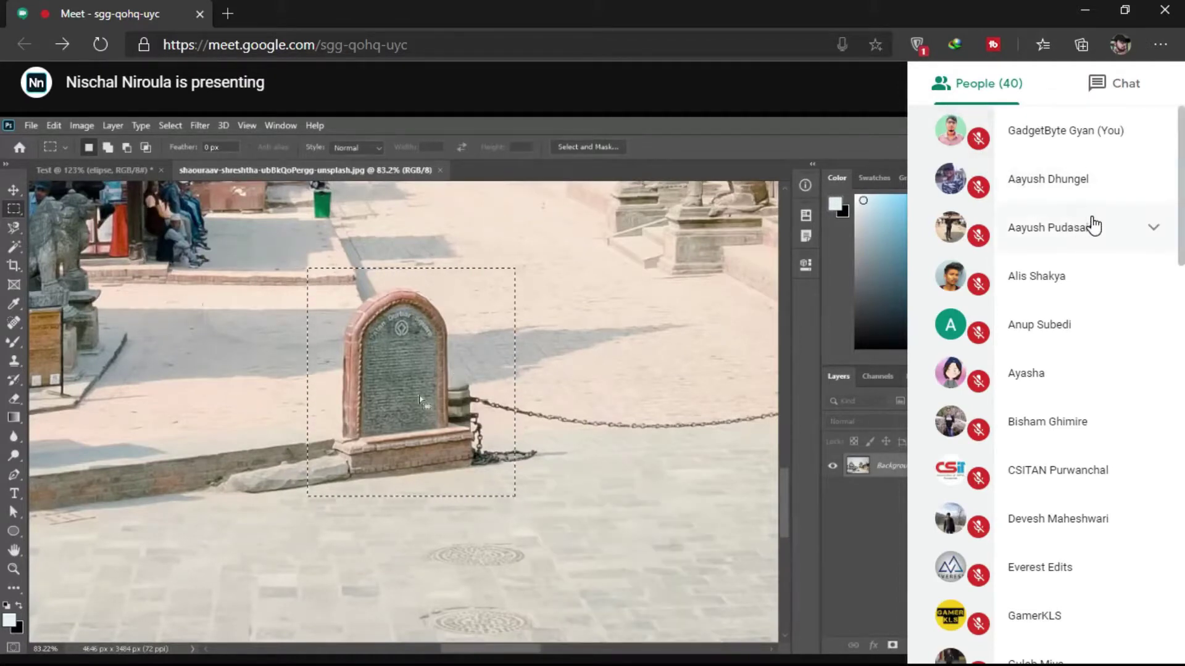
scroll(1094, 226, down, 2)
scroll(1094, 226, down, 4)
scroll(1093, 226, down, 2)
scroll(1093, 226, down, 4)
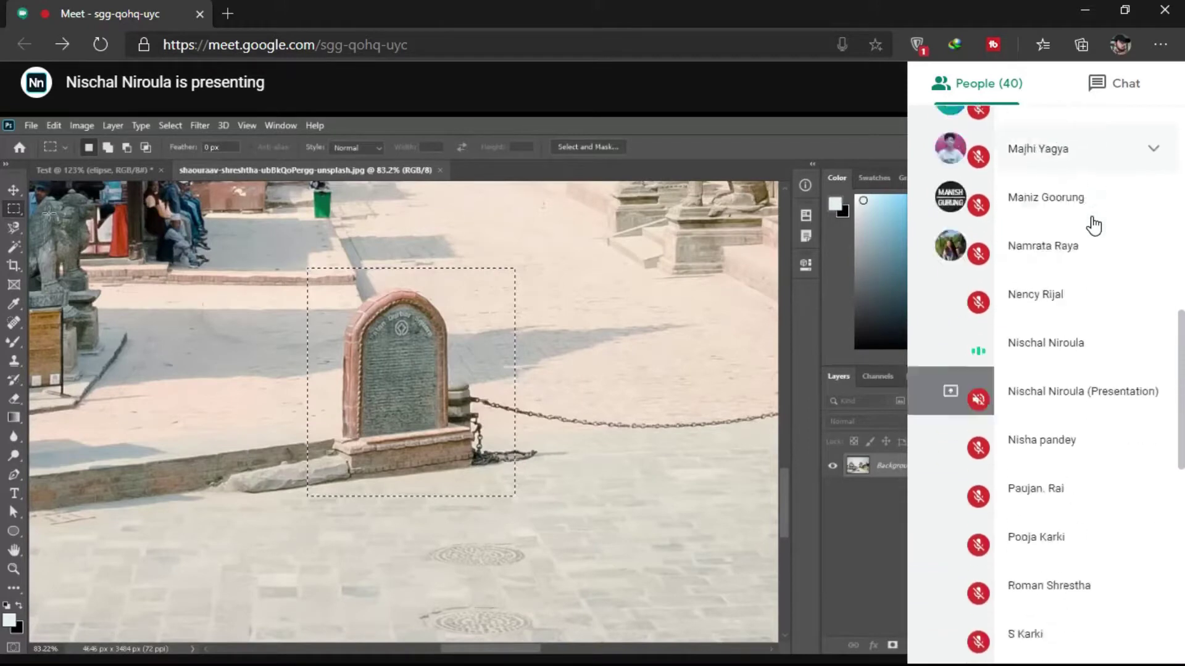
scroll(1094, 226, down, 3)
scroll(1094, 226, down, 1)
scroll(1094, 226, down, 1)
scroll(1093, 226, down, 3)
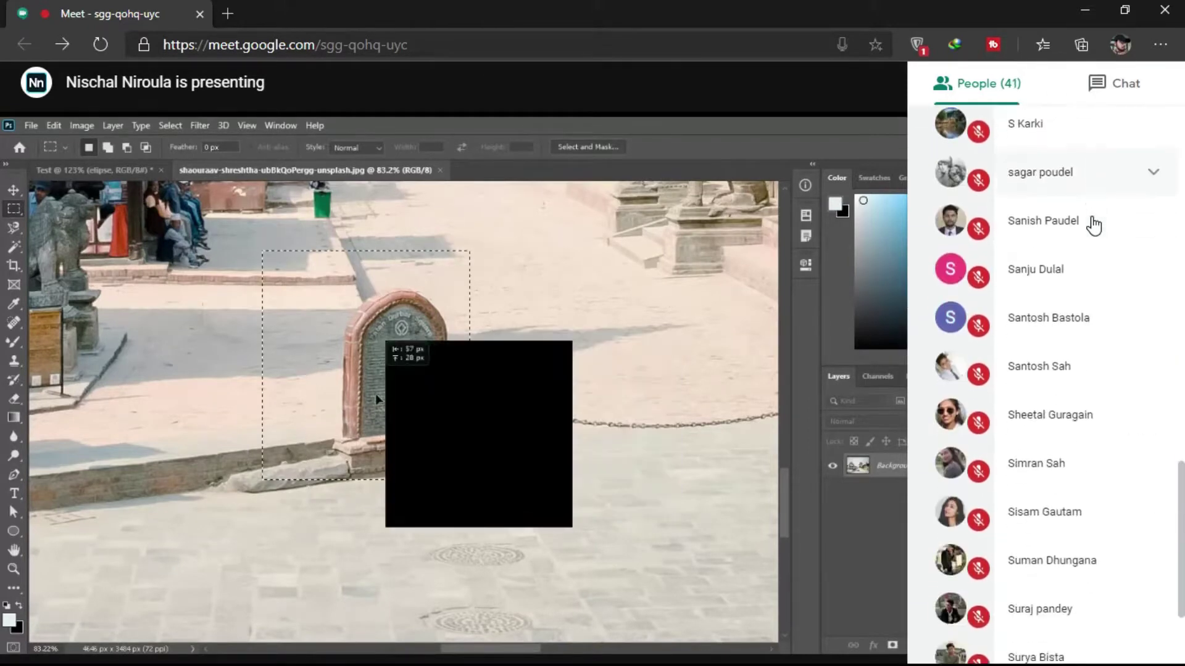
scroll(1093, 226, down, 3)
scroll(1094, 226, down, 1)
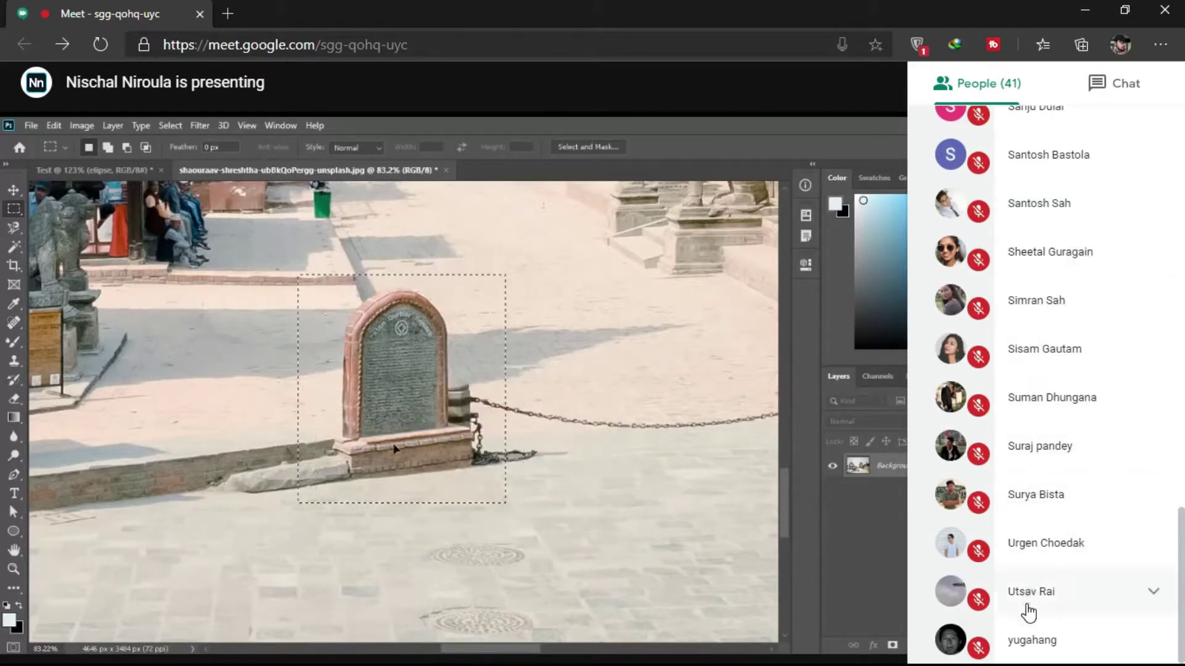
scroll(1036, 555, up, 3)
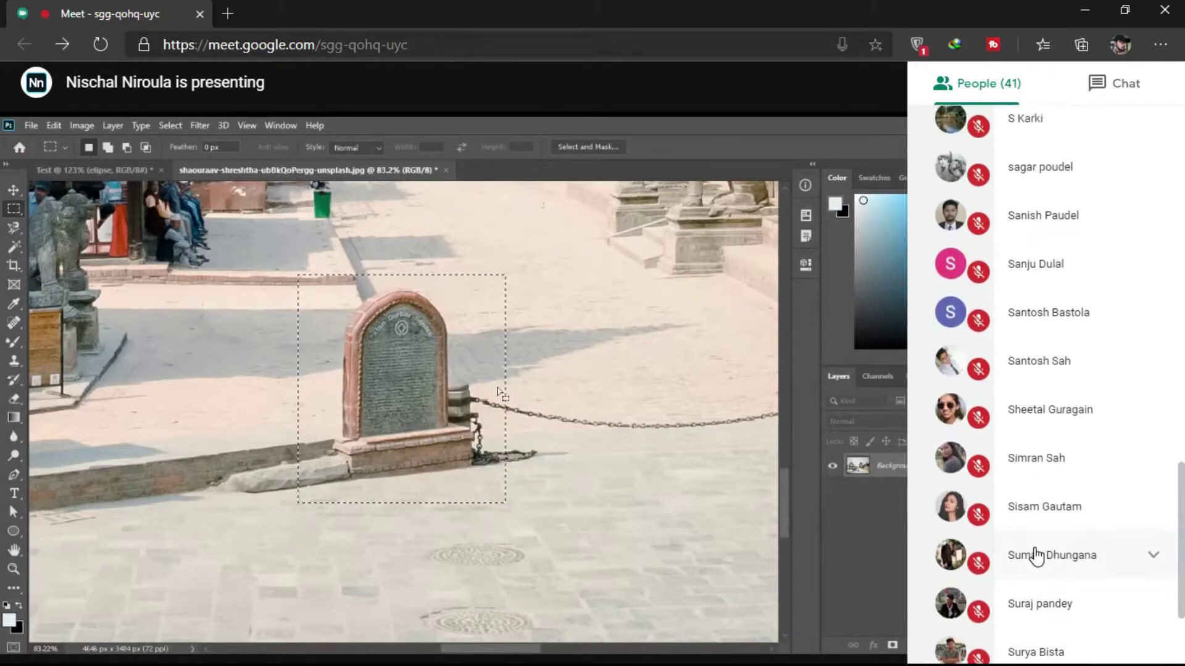
scroll(1036, 556, up, 3)
scroll(1036, 555, up, 4)
- Scroll up the shared photo view, then briefly open and close the meeting chat panel
scroll(1036, 555, up, 1)
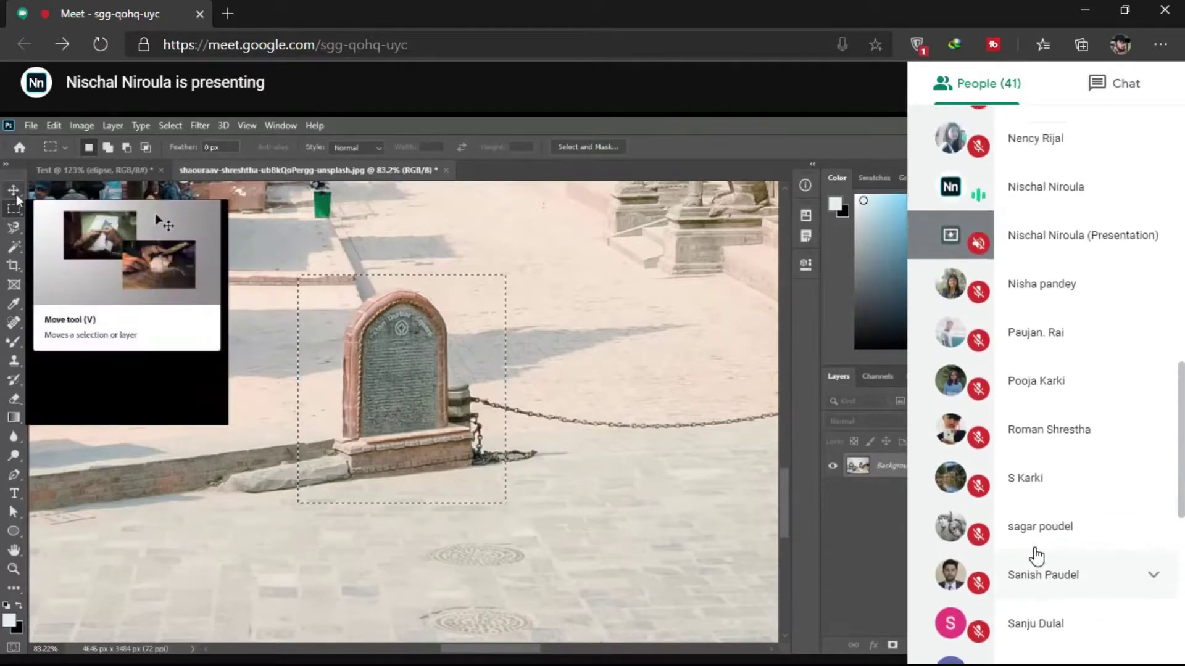
scroll(1036, 555, up, 1)
scroll(1036, 556, up, 4)
scroll(1036, 556, up, 3)
scroll(1036, 555, up, 1)
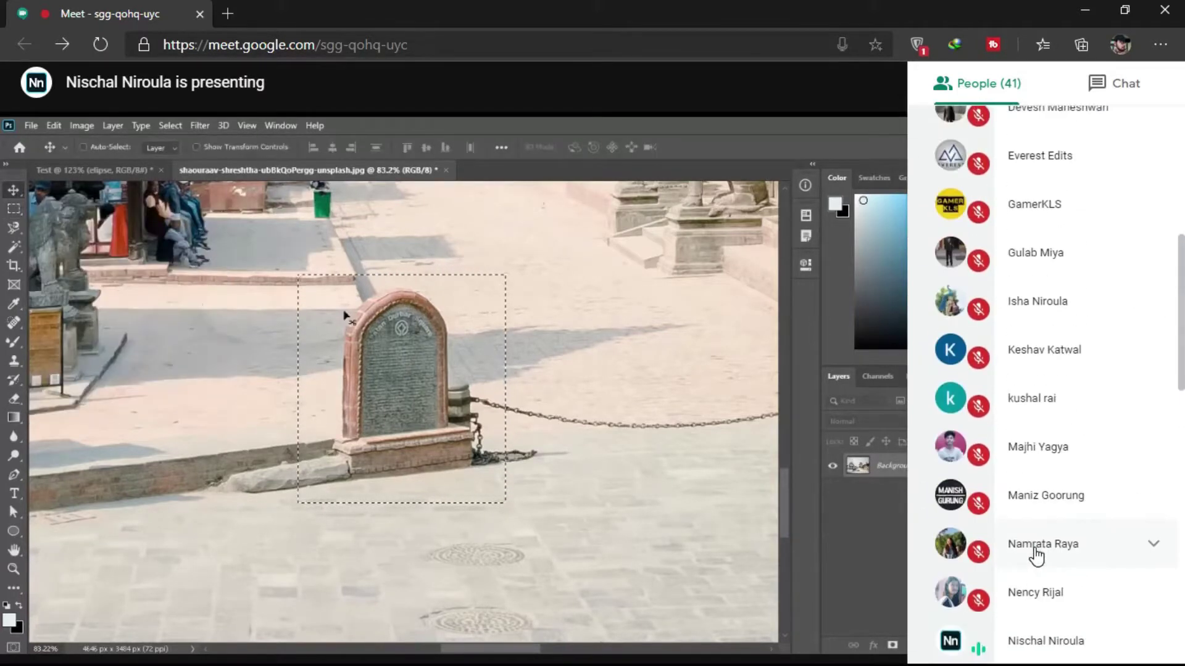
scroll(1037, 555, up, 4)
scroll(1036, 556, up, 2)
scroll(1036, 556, up, 3)
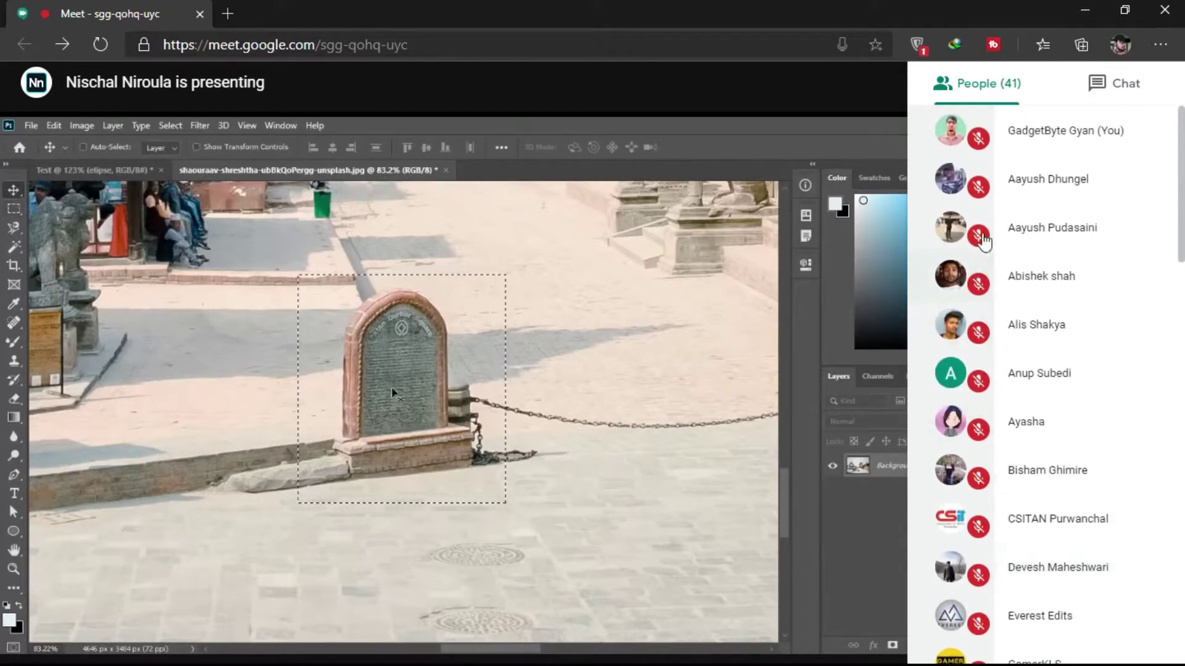
click(1070, 93)
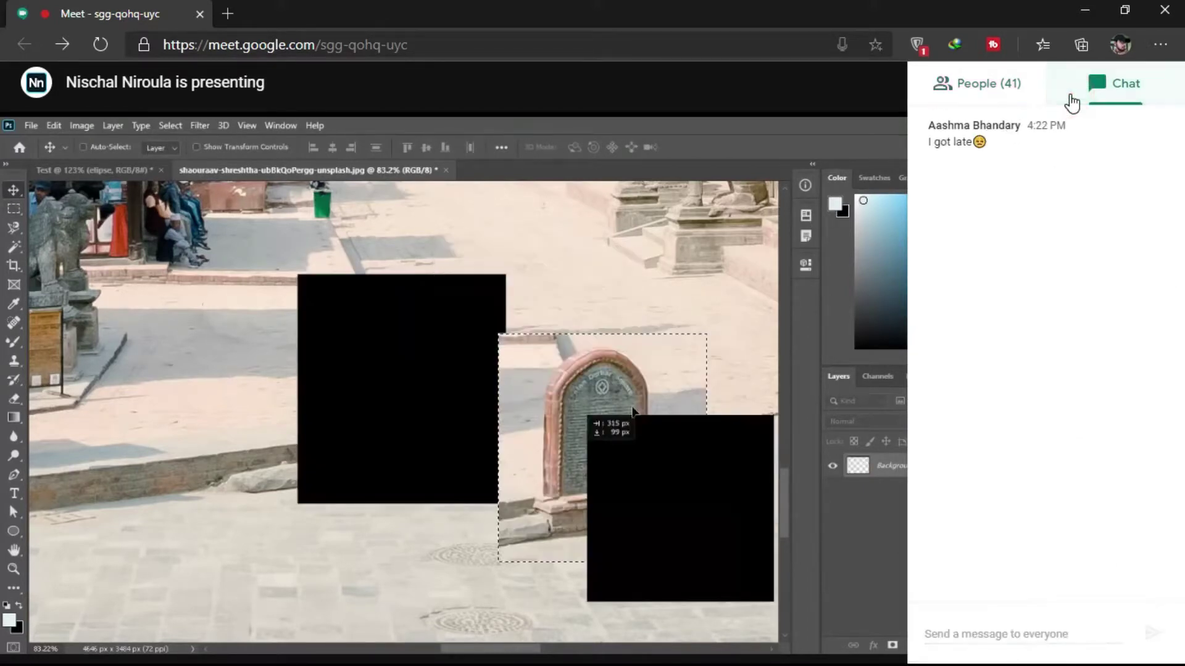
click(1071, 101)
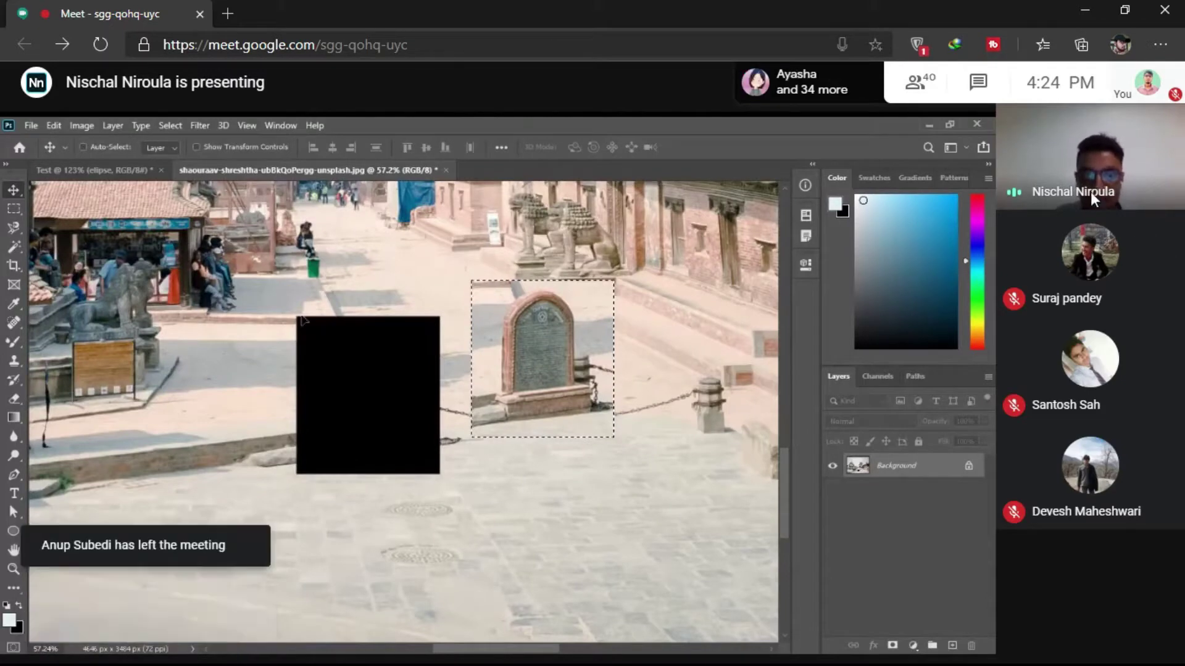
mouse_move(914, 83)
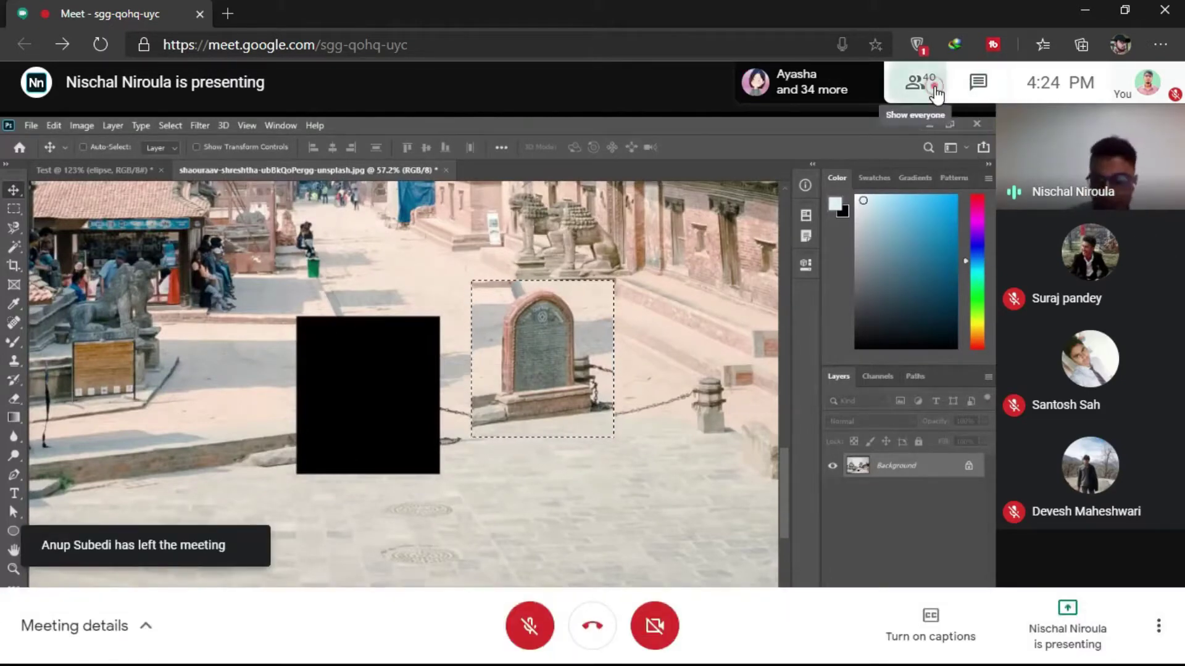
- Open the meeting's People list and scroll through the participants, expanding one entry
click(936, 95)
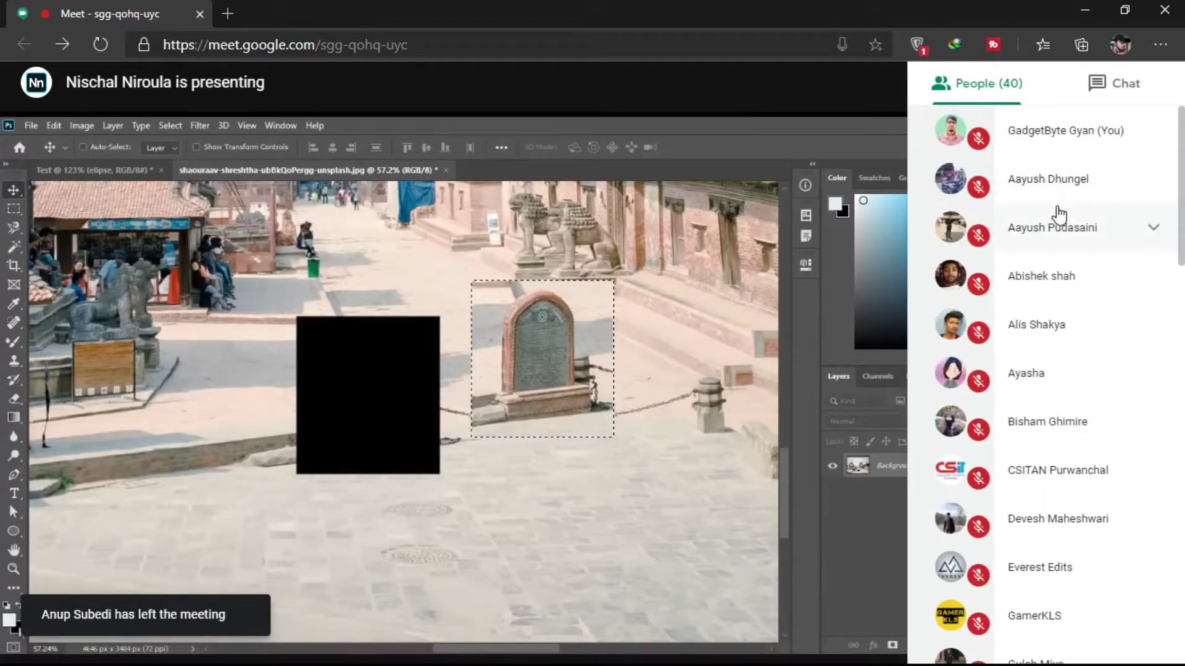
scroll(1059, 215, down, 1)
scroll(1059, 215, down, 1)
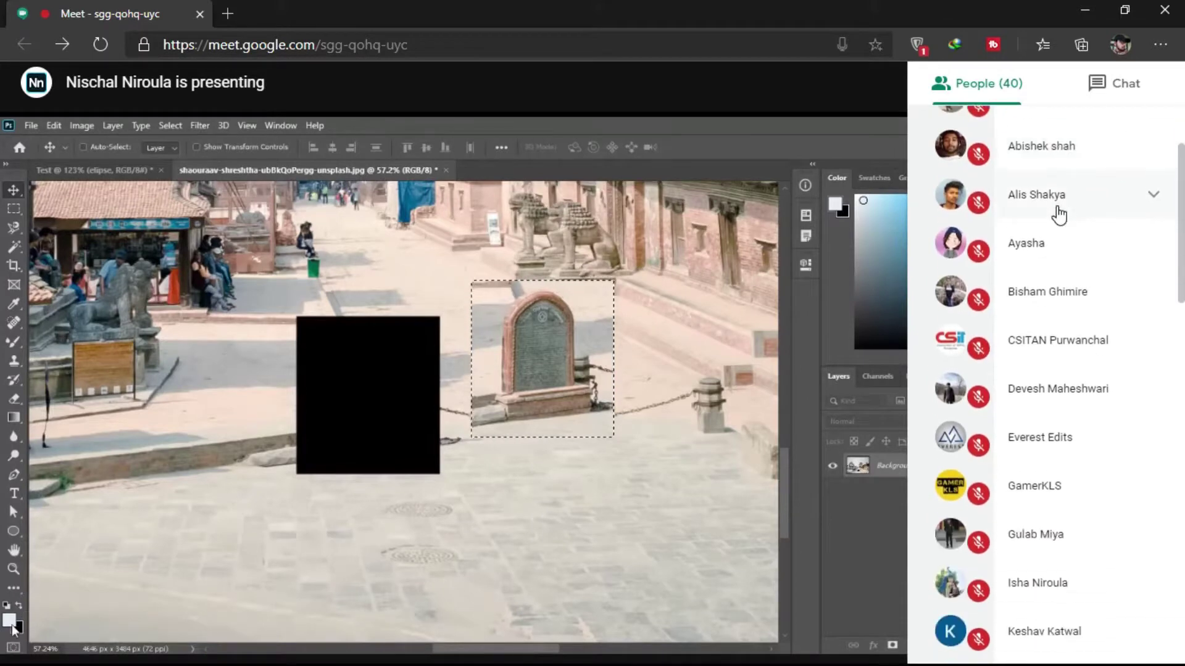
click(1059, 215)
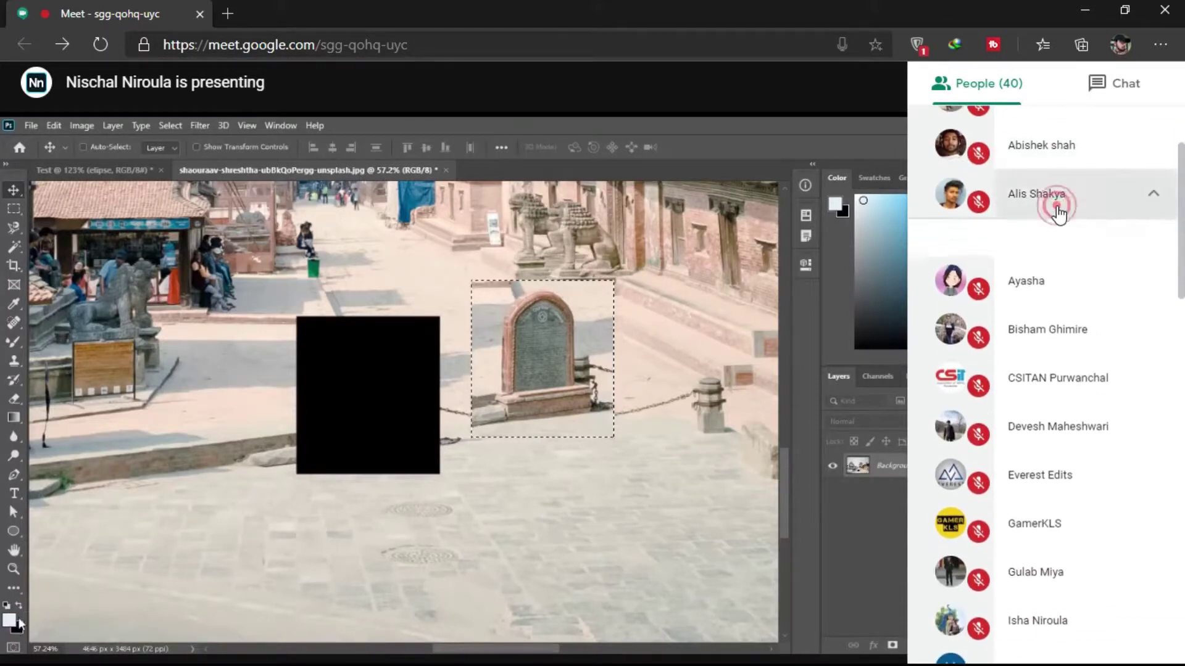
scroll(1059, 215, down, 2)
scroll(1059, 215, down, 2)
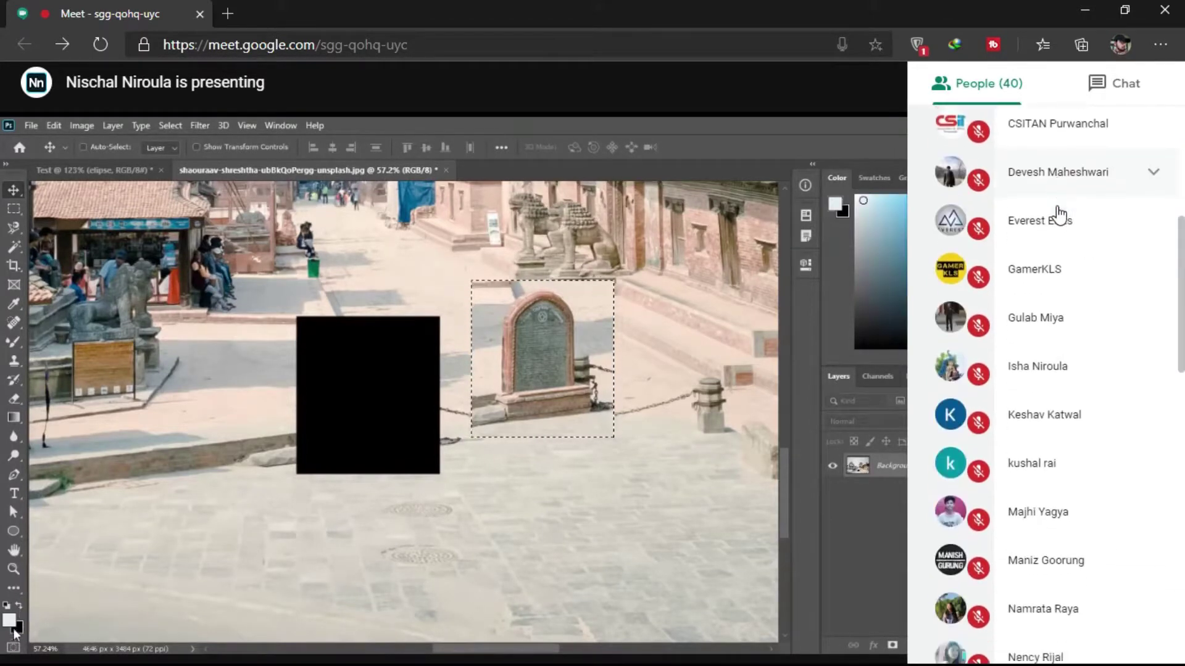
scroll(1059, 214, down, 2)
scroll(1059, 215, down, 1)
scroll(1059, 214, down, 2)
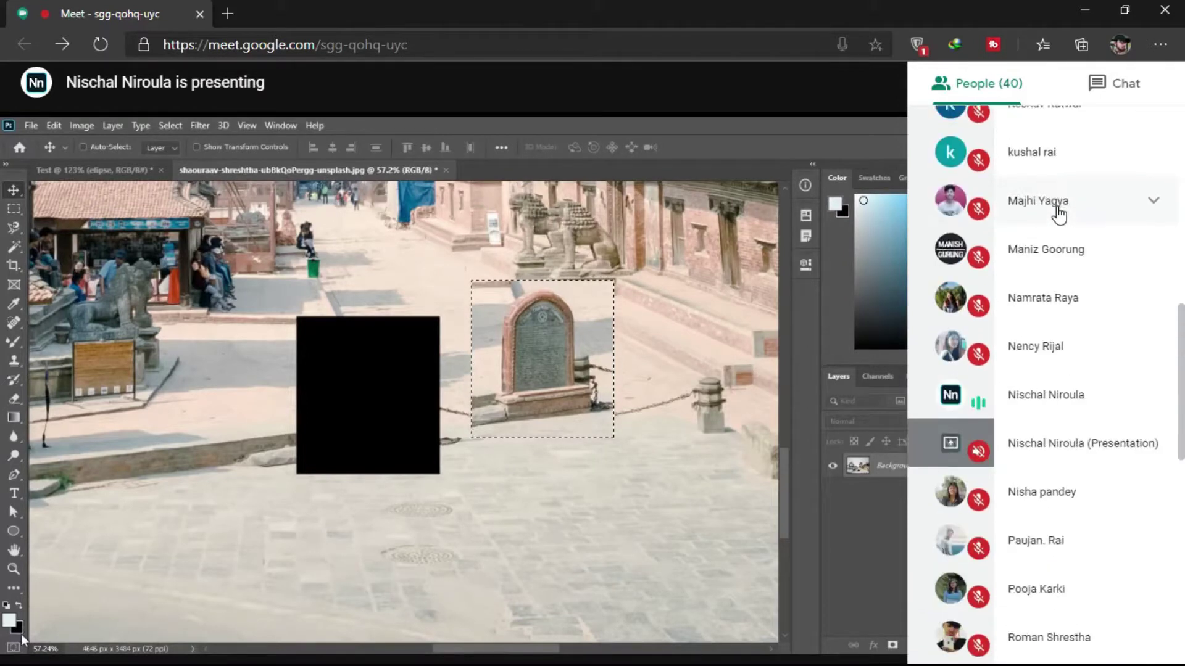
scroll(1059, 215, down, 4)
scroll(1059, 214, down, 2)
scroll(1059, 214, down, 2)
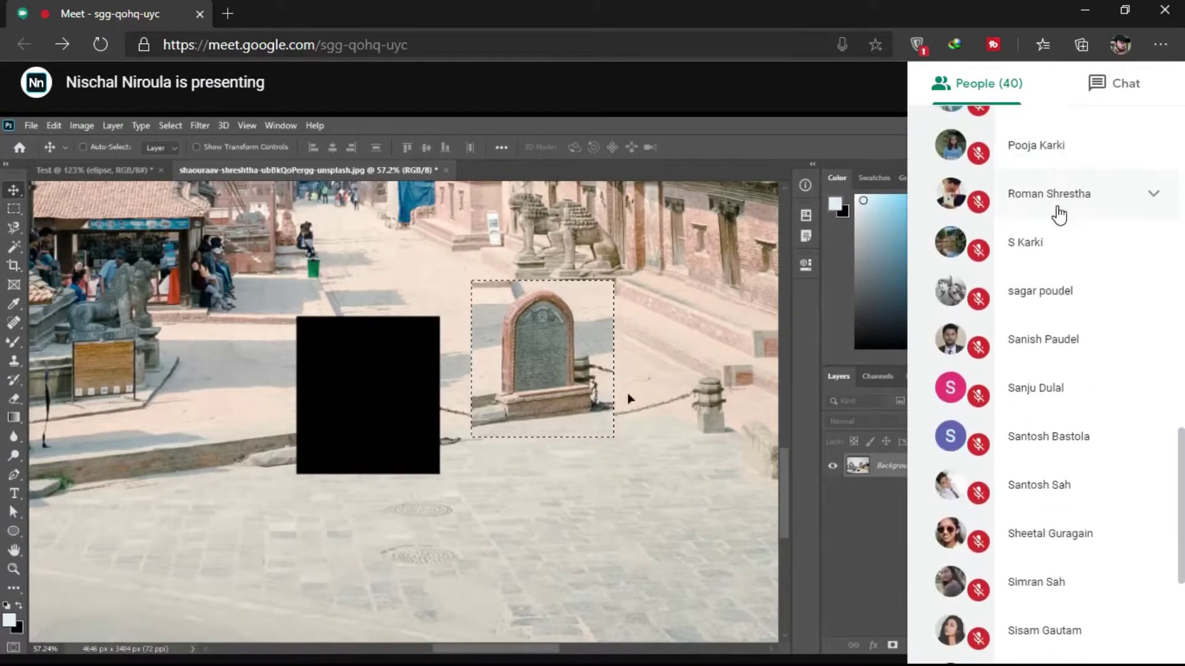
scroll(1059, 215, down, 2)
scroll(1059, 215, down, 1)
scroll(1059, 215, down, 2)
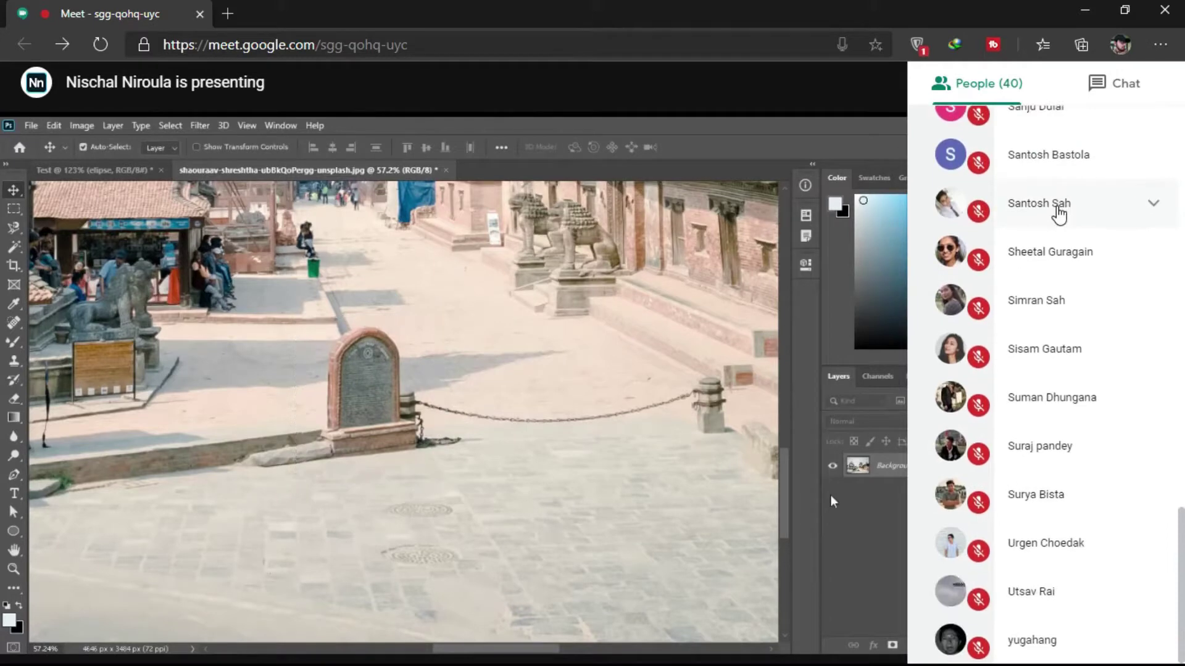
- Close the meeting participants panel and bring up the Windows Start menu
click(979, 94)
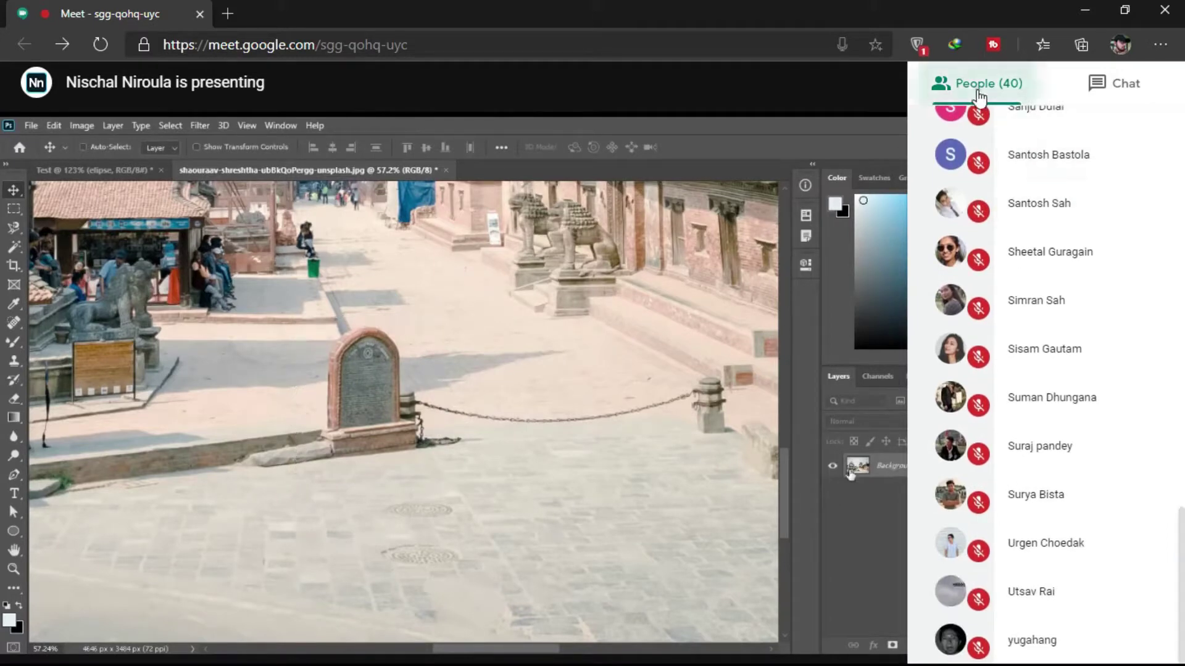
click(867, 103)
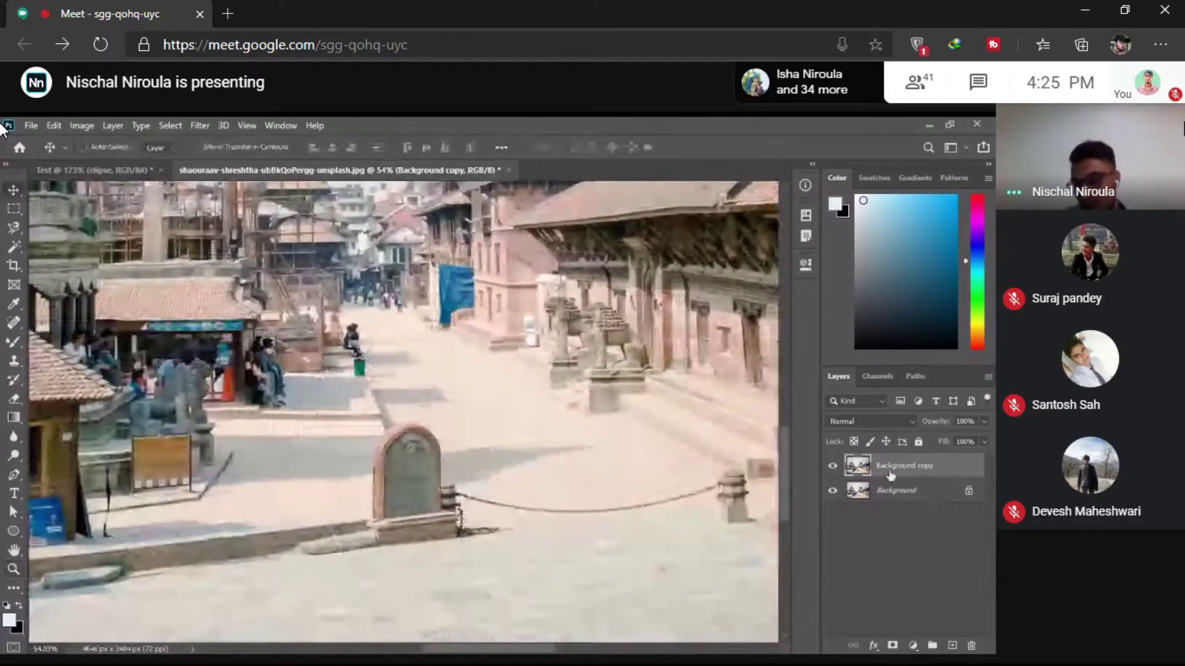
key(super)
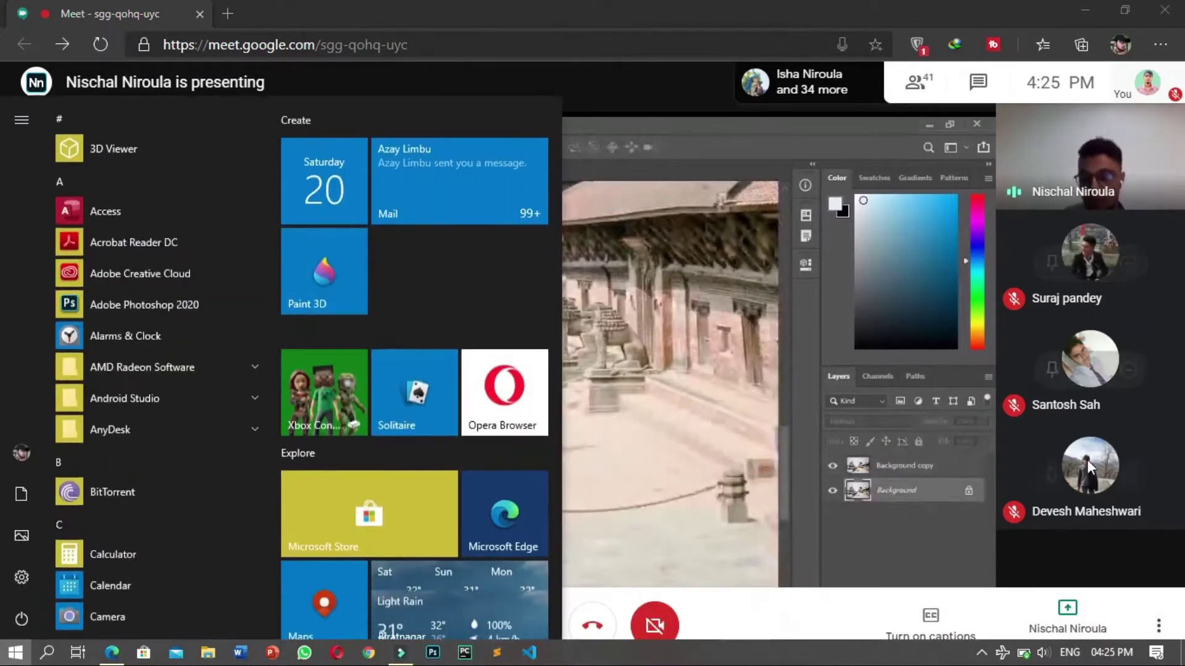
- Open the screen recorder from the hidden system tray icons, then minimize its window
click(980, 656)
right_click(994, 591)
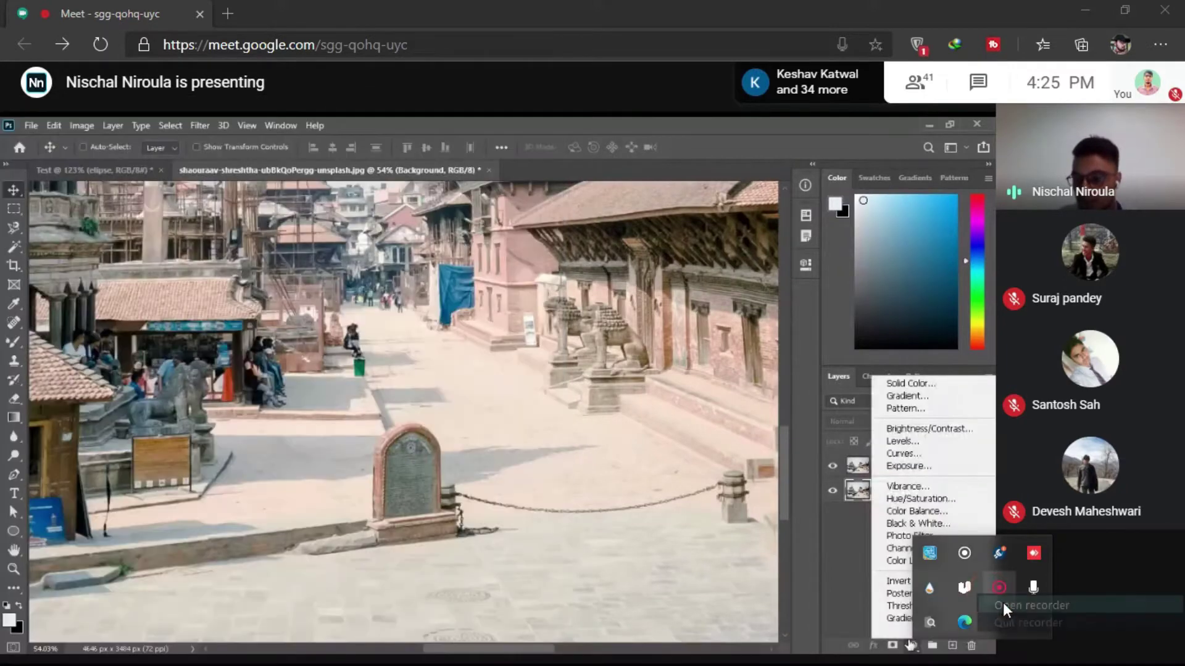
click(1003, 606)
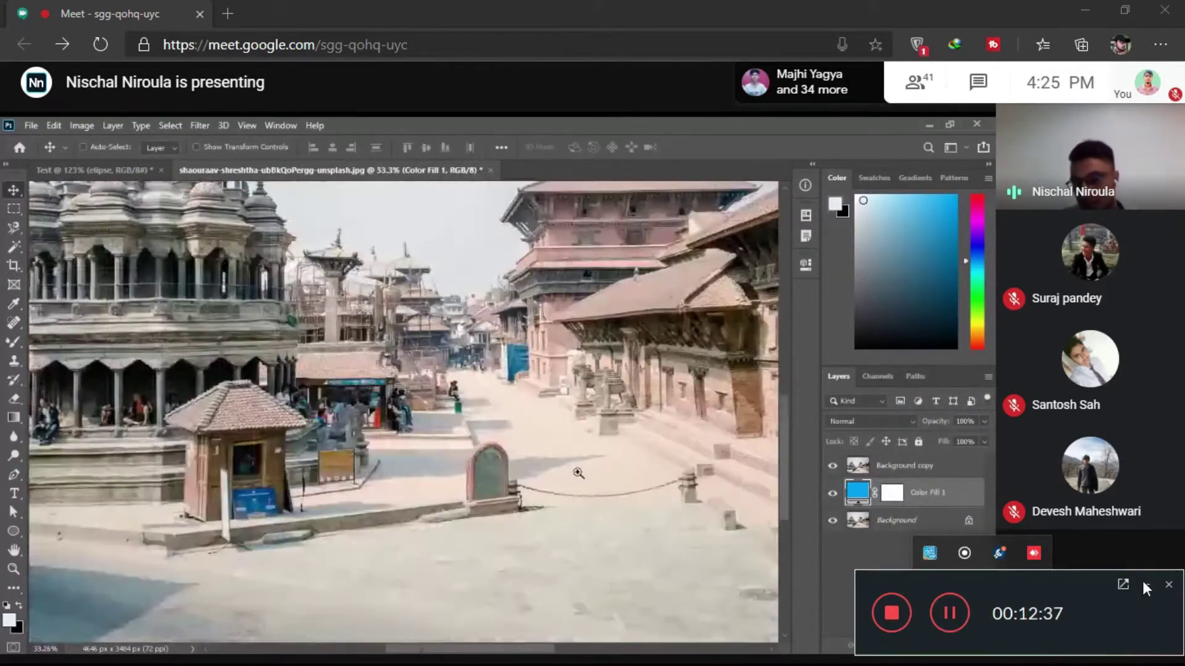
click(1143, 585)
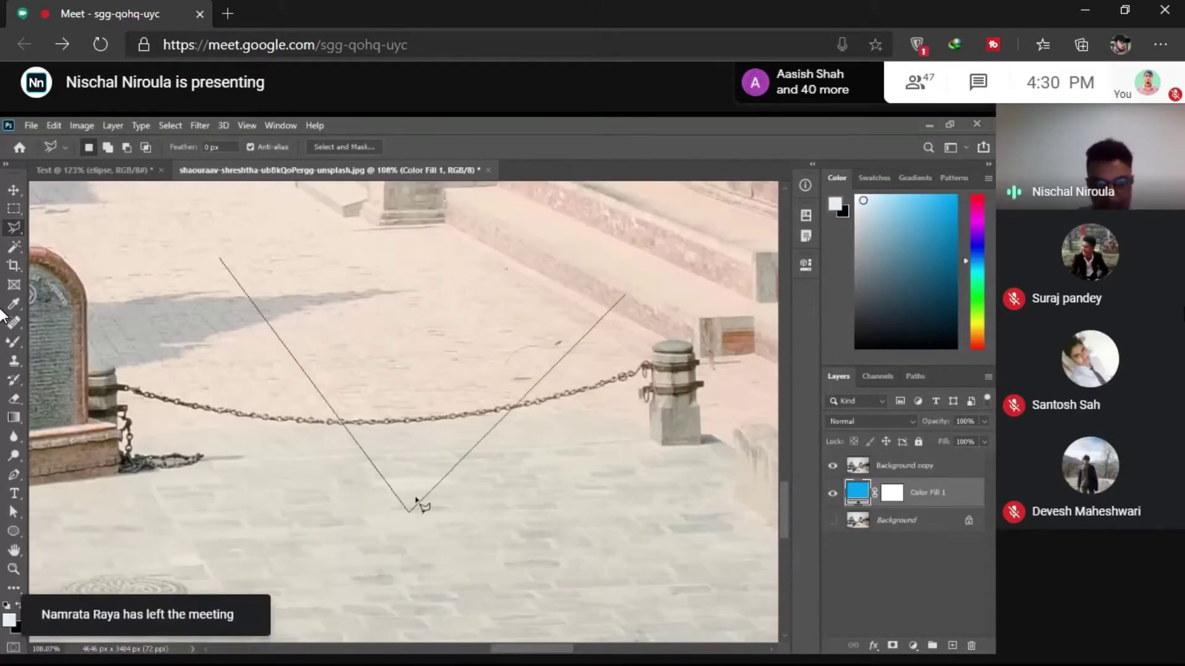
- Finish a triangular polygonal selection, then outline the chained pavement with four corners and clear it
click(234, 236)
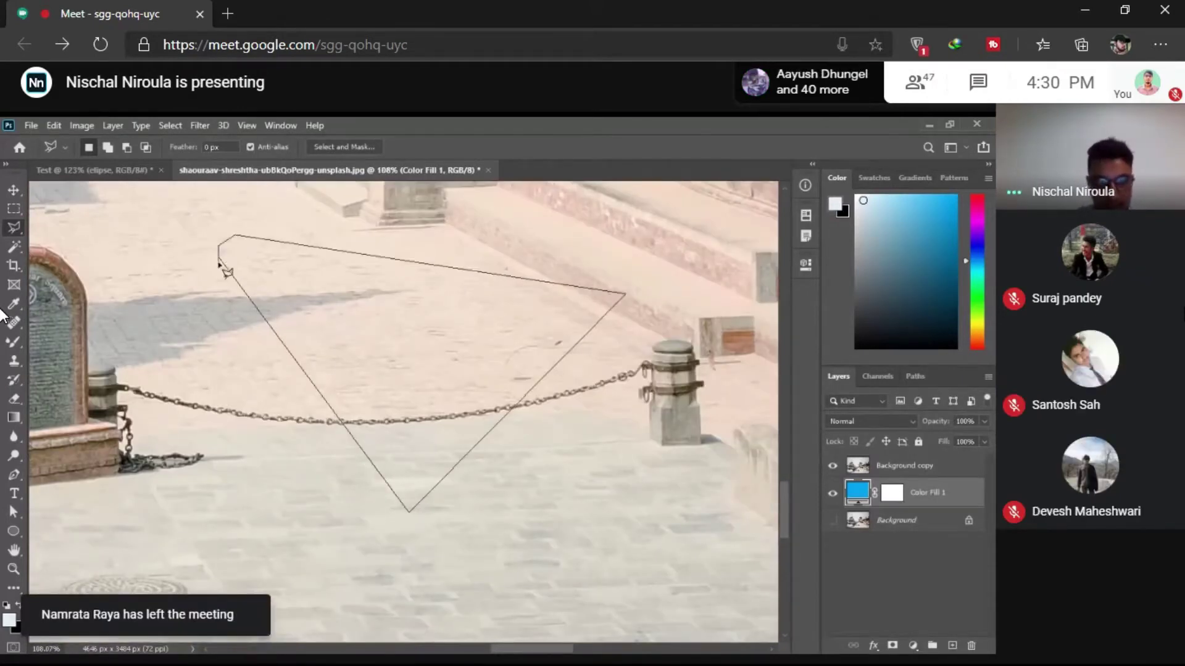
click(225, 272)
scroll(345, 370, down, 3)
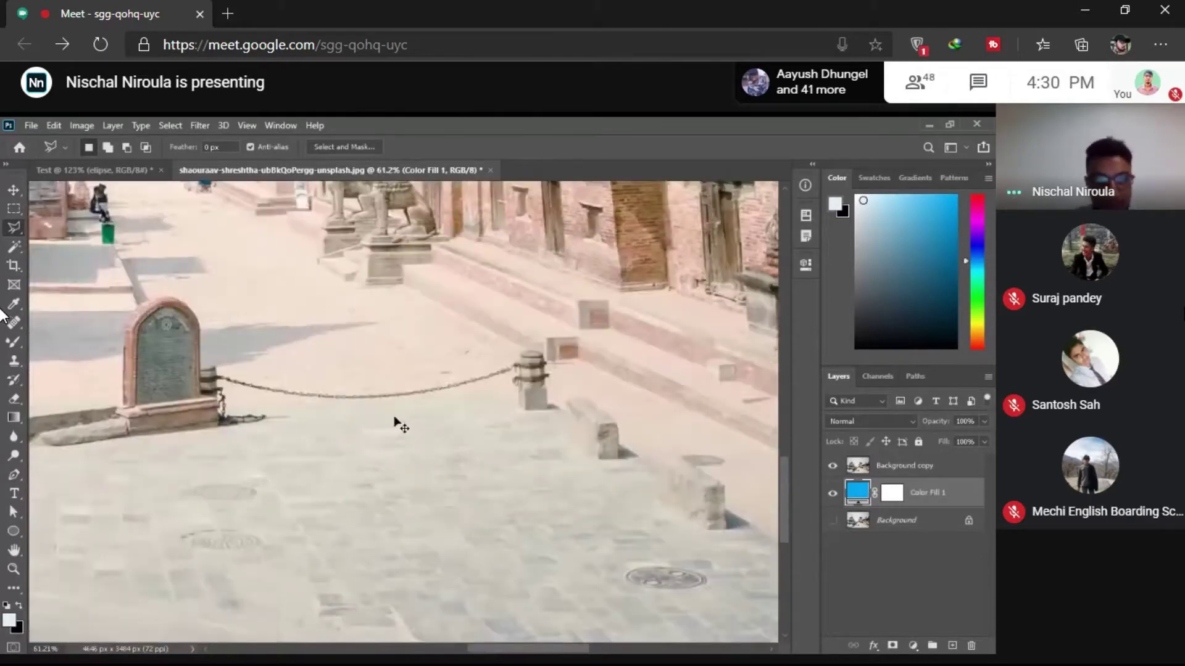
click(256, 317)
click(317, 529)
click(588, 469)
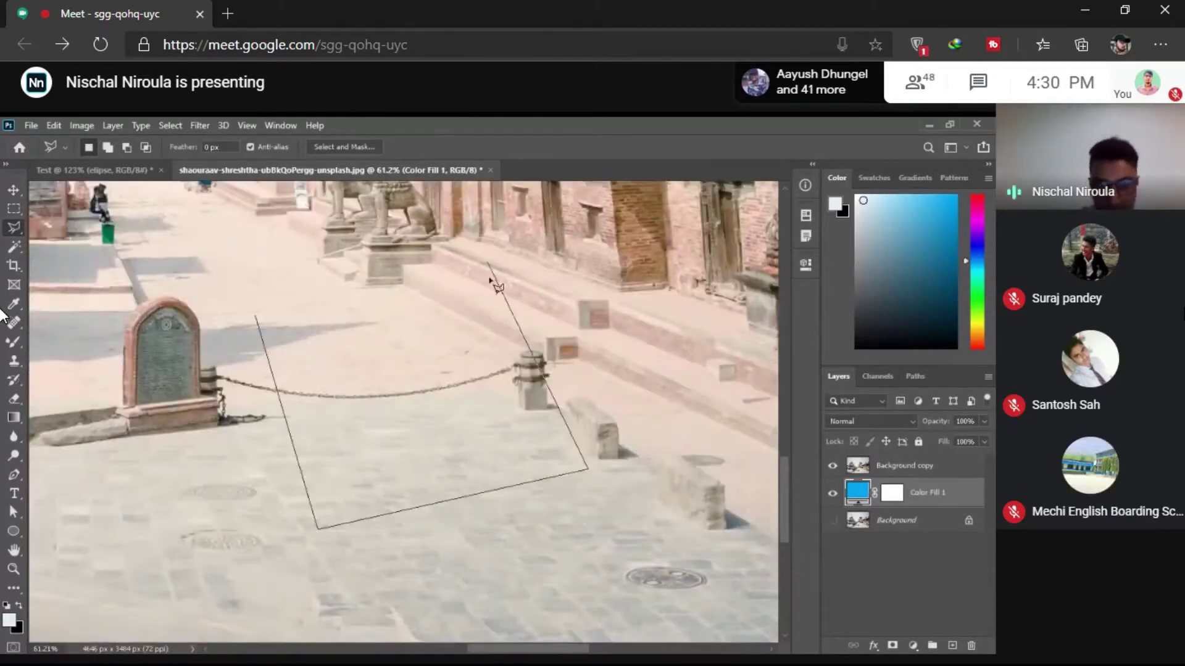
click(487, 264)
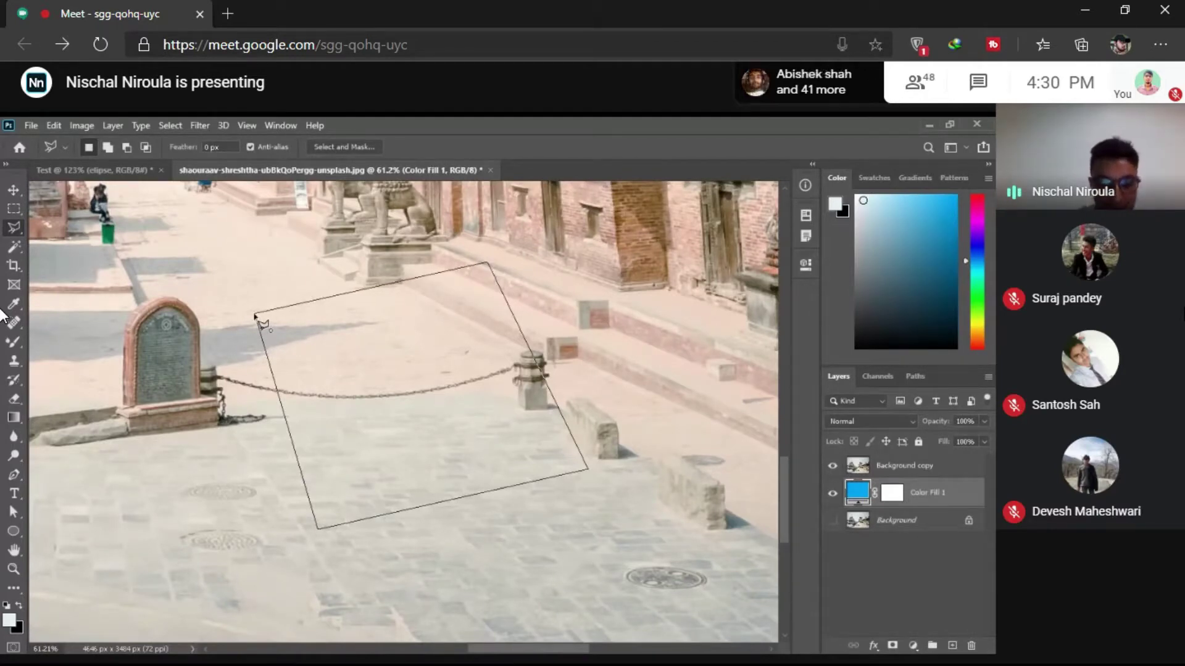
click(254, 316)
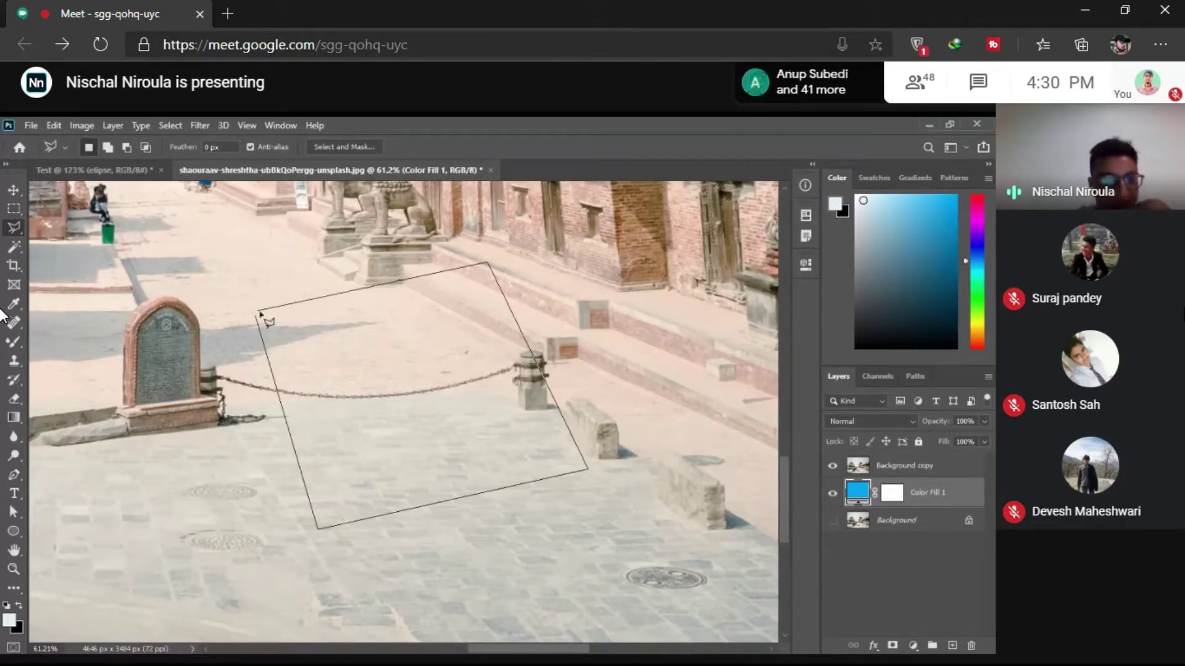
click(258, 317)
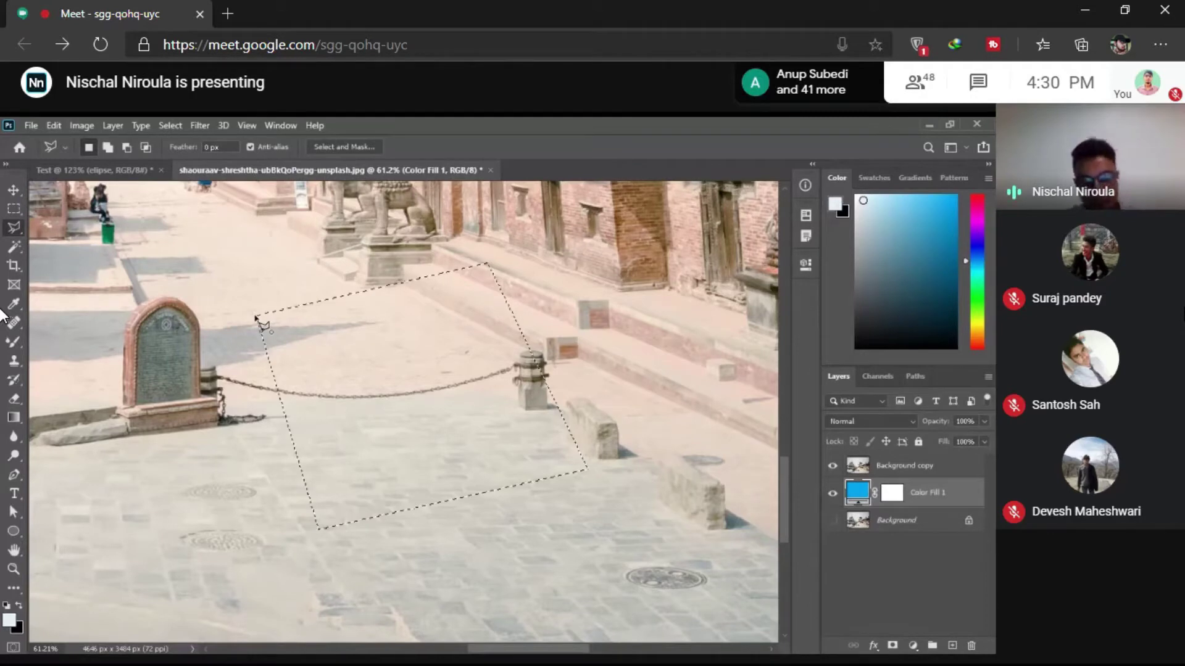
click(358, 368)
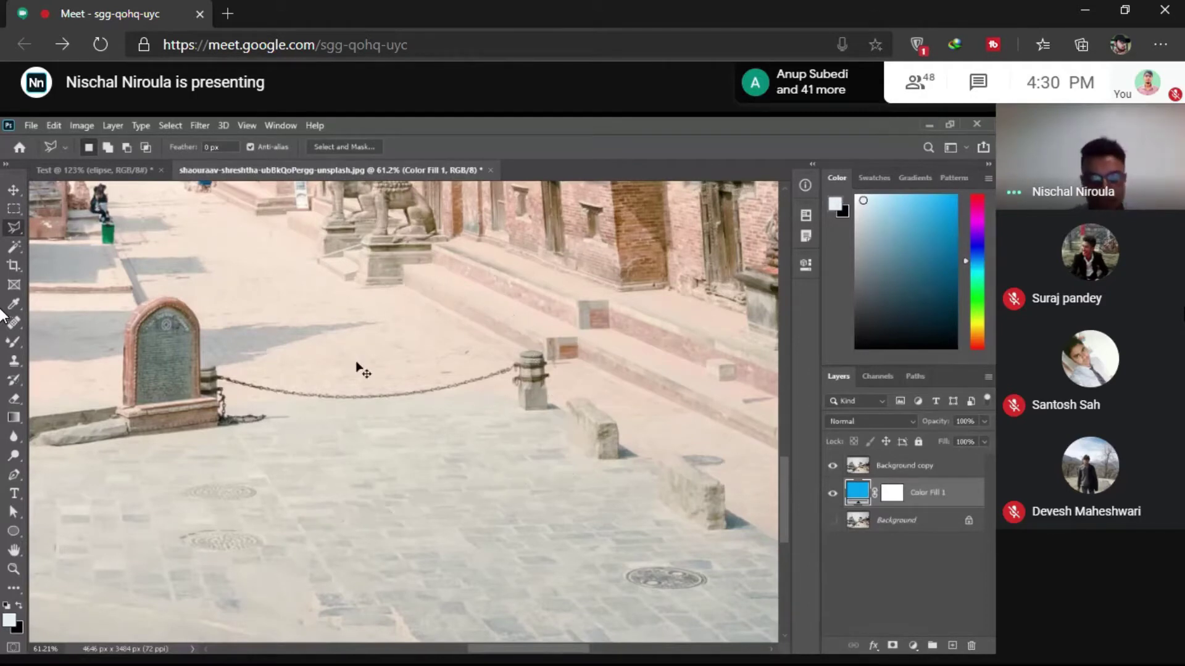
- Redraw the polygonal pavement selection twice, closing each outline, then clear it with Ctrl+D
click(237, 305)
click(265, 514)
click(584, 509)
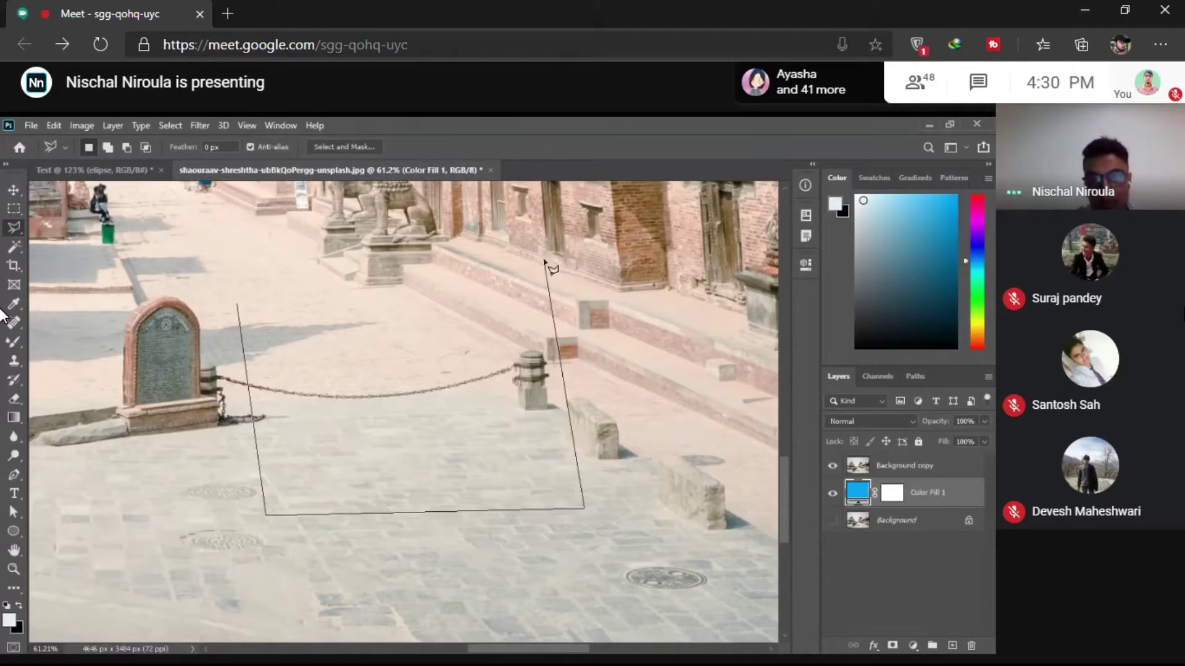
double_click(544, 261)
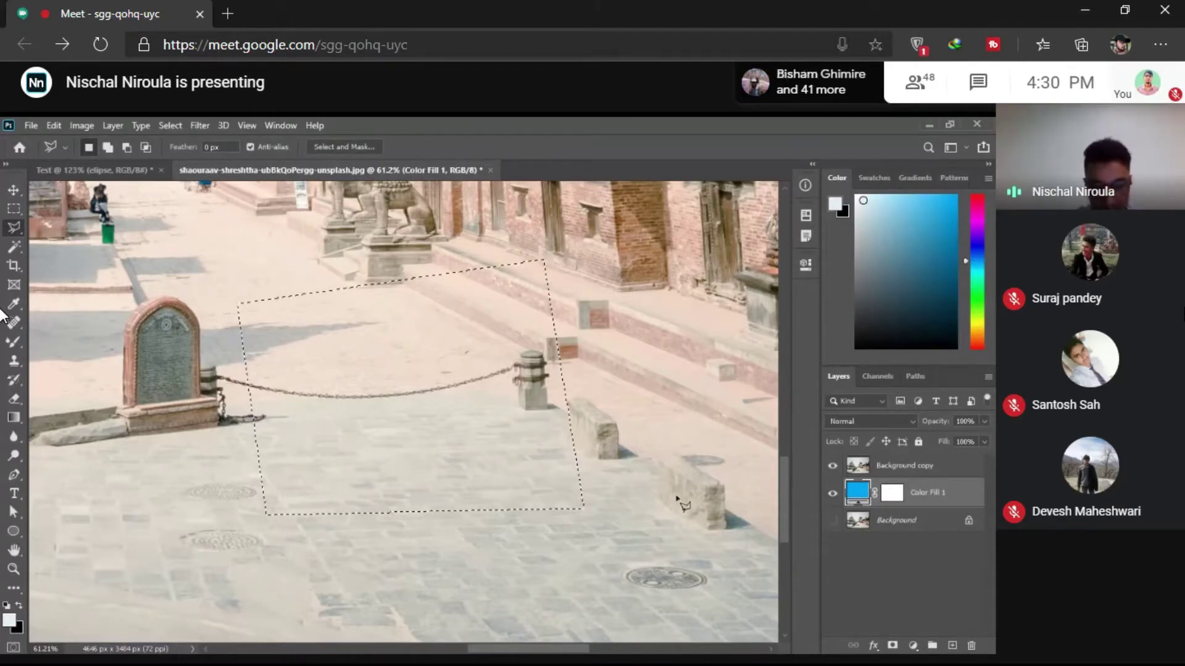
click(281, 544)
click(256, 316)
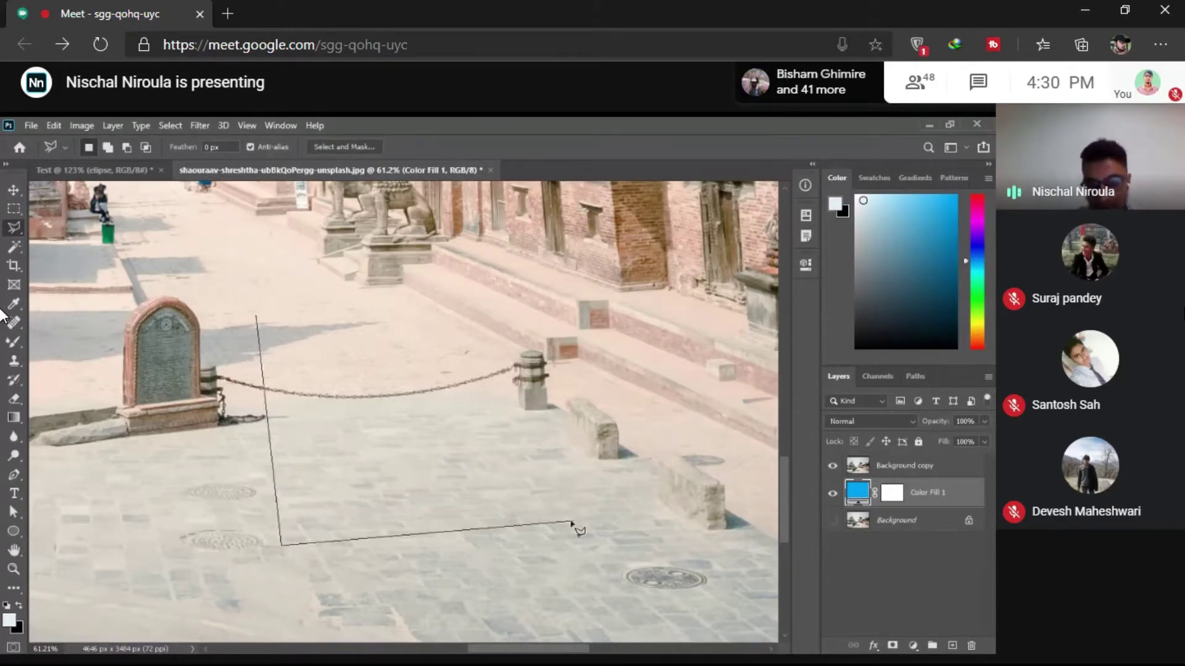
click(572, 523)
double_click(568, 266)
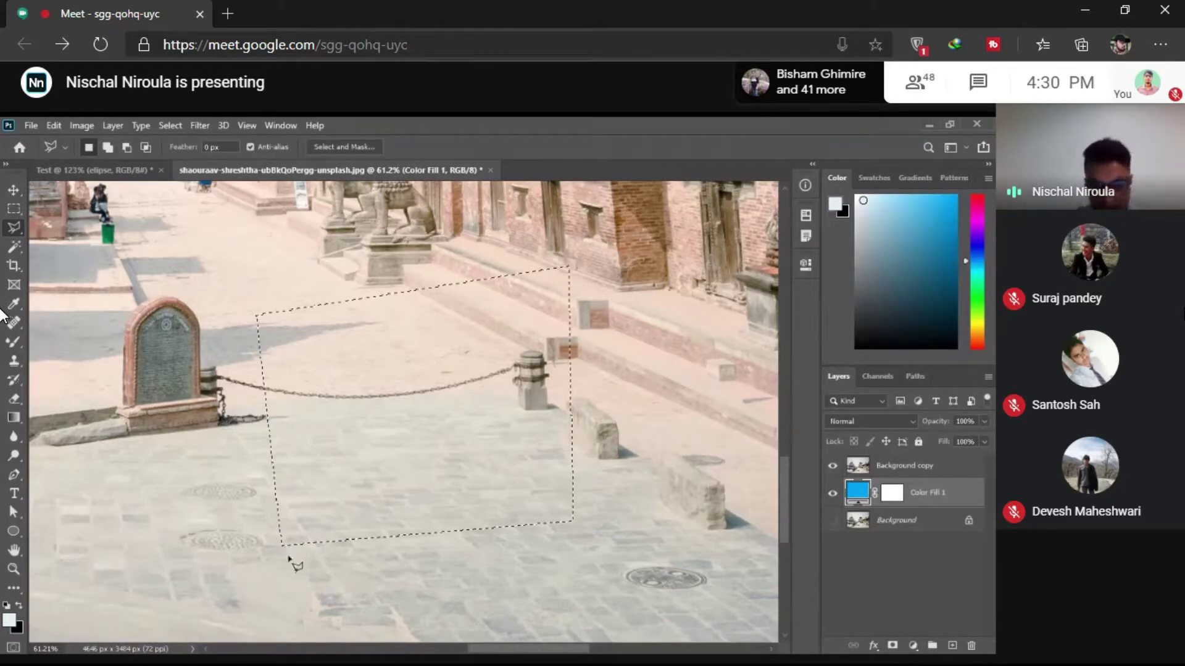
key(ctrl+d)
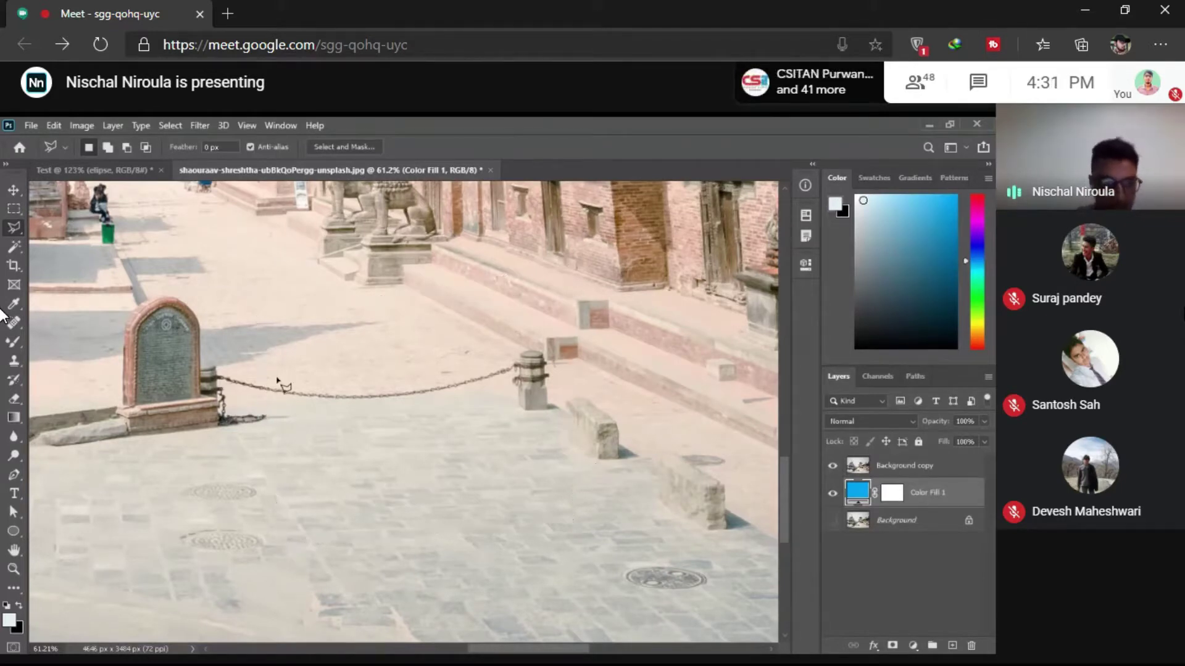
- Switch to the Lasso Tool, draw a freehand selection around the chained pavement, then Deselect
right_click(14, 227)
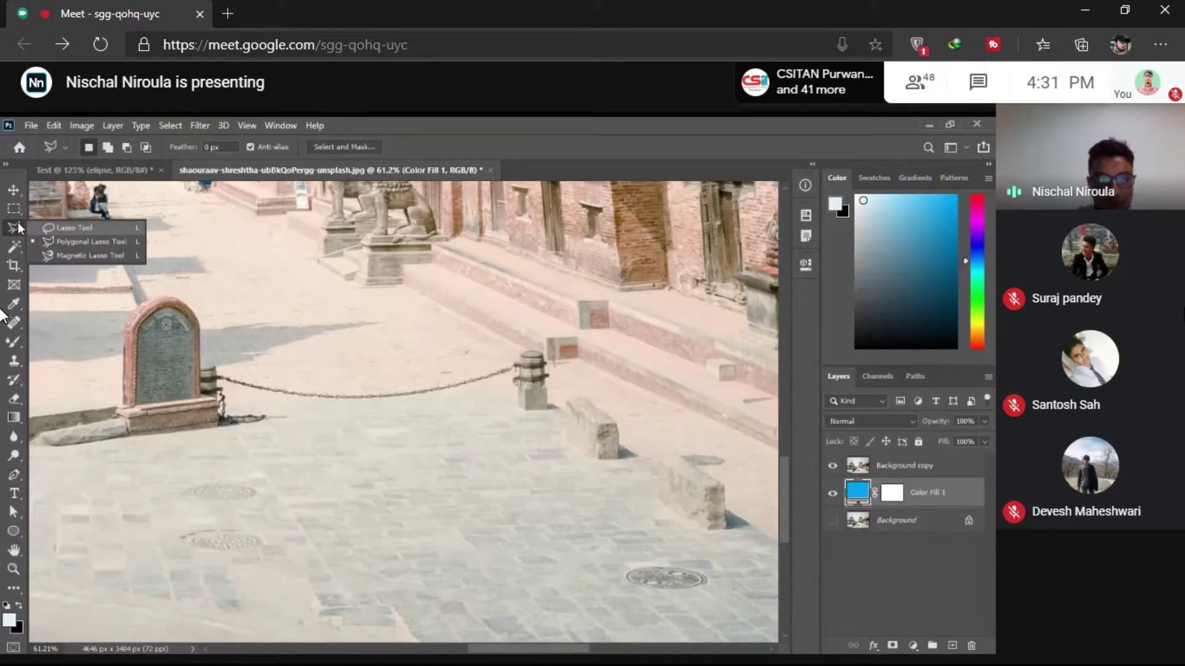
click(67, 227)
mouse_move(225, 303)
mouse_down()
mouse_move(517, 505)
mouse_move(539, 302)
mouse_up()
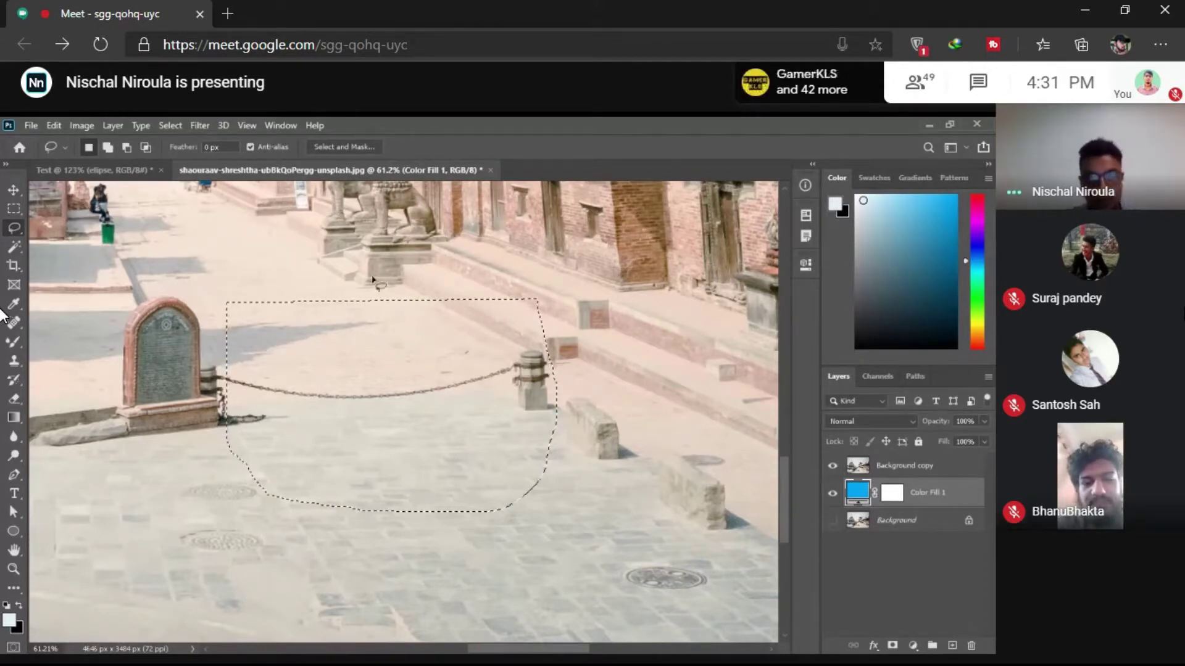
right_click(492, 312)
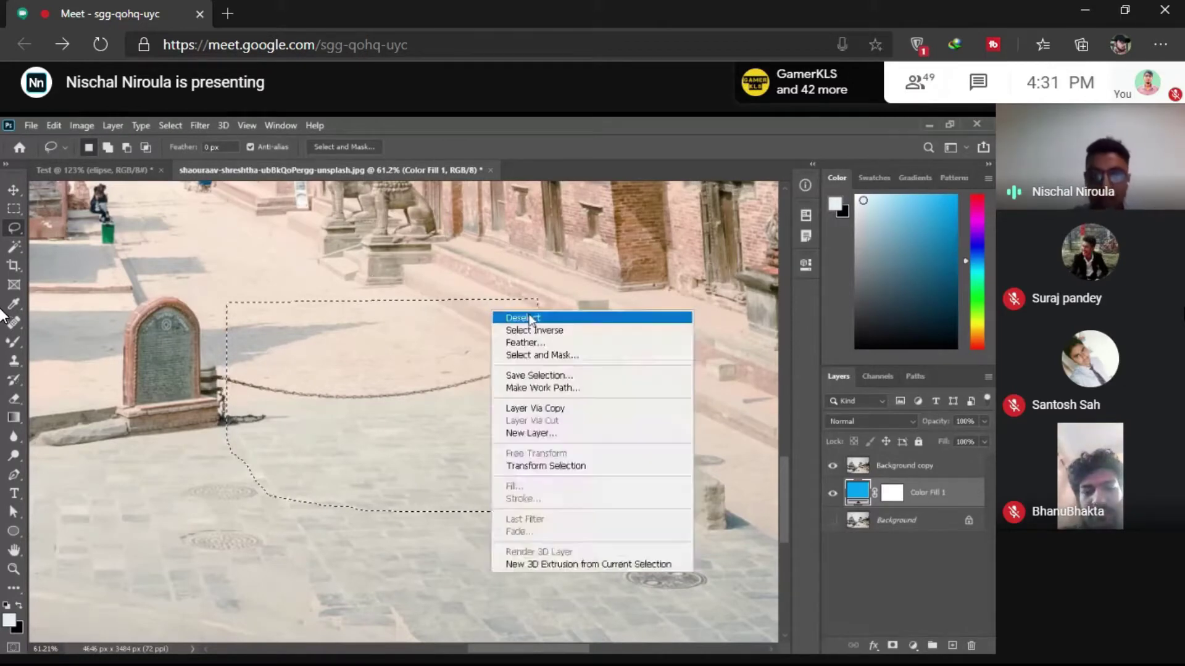
click(530, 318)
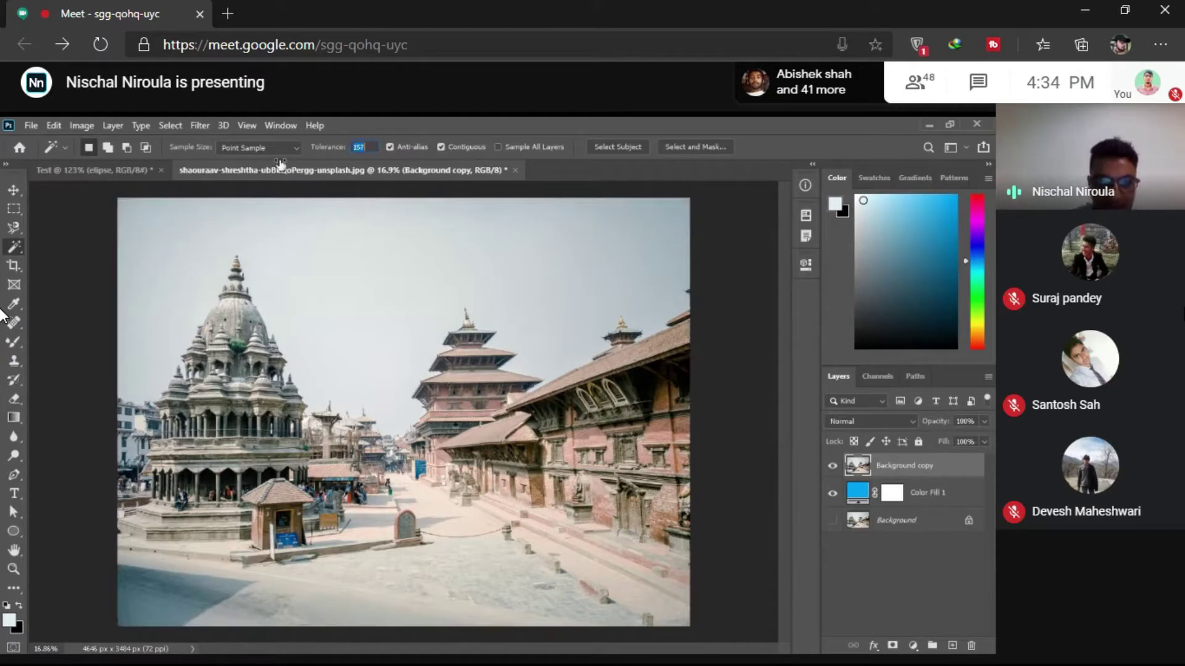
- Set Magic Wand tolerance to 157, zoom into the street, and select the green bin
text(157)
key(Return)
click(250, 319)
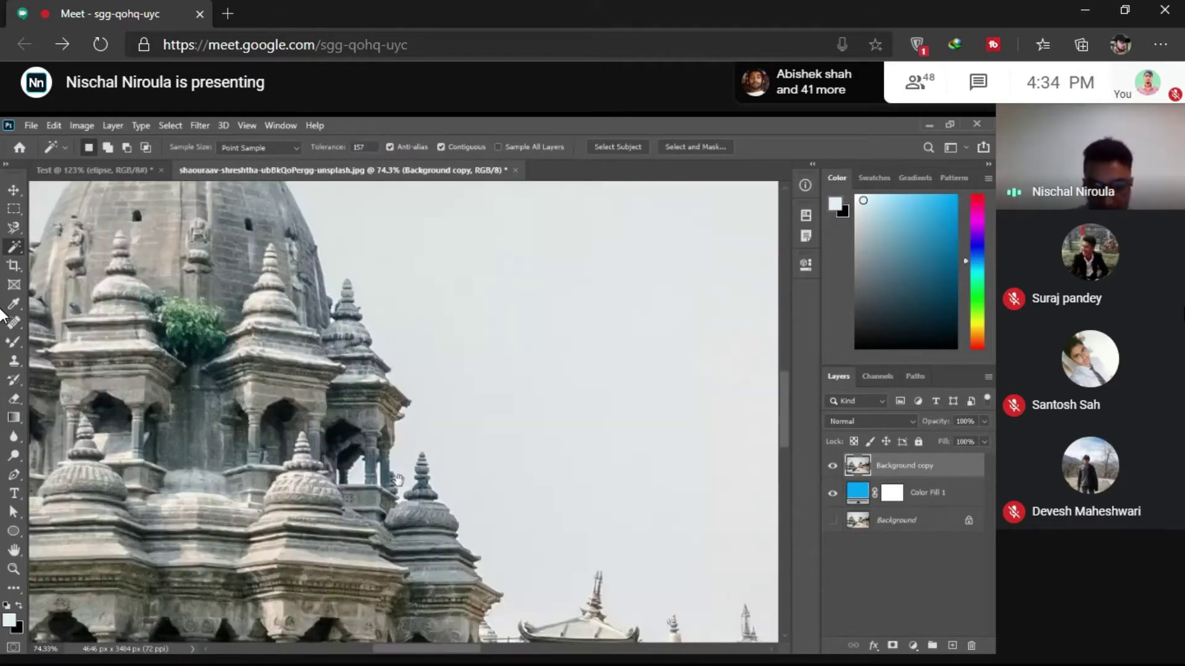
click(383, 359)
drag(382, 360, 188, 335)
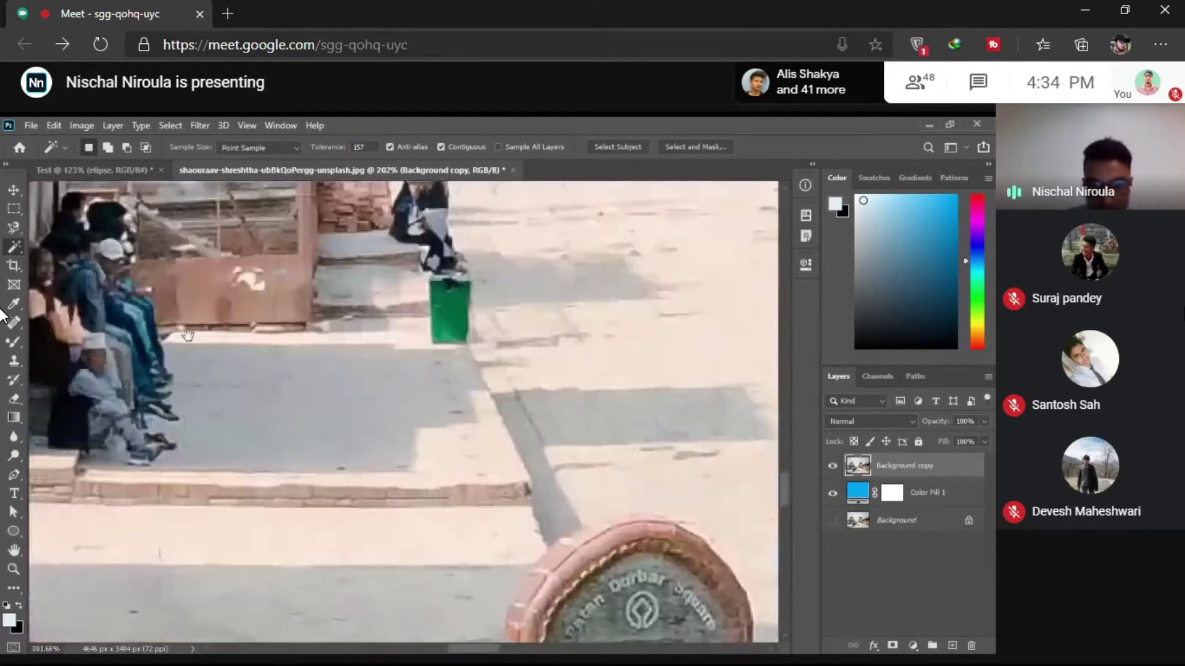
click(432, 305)
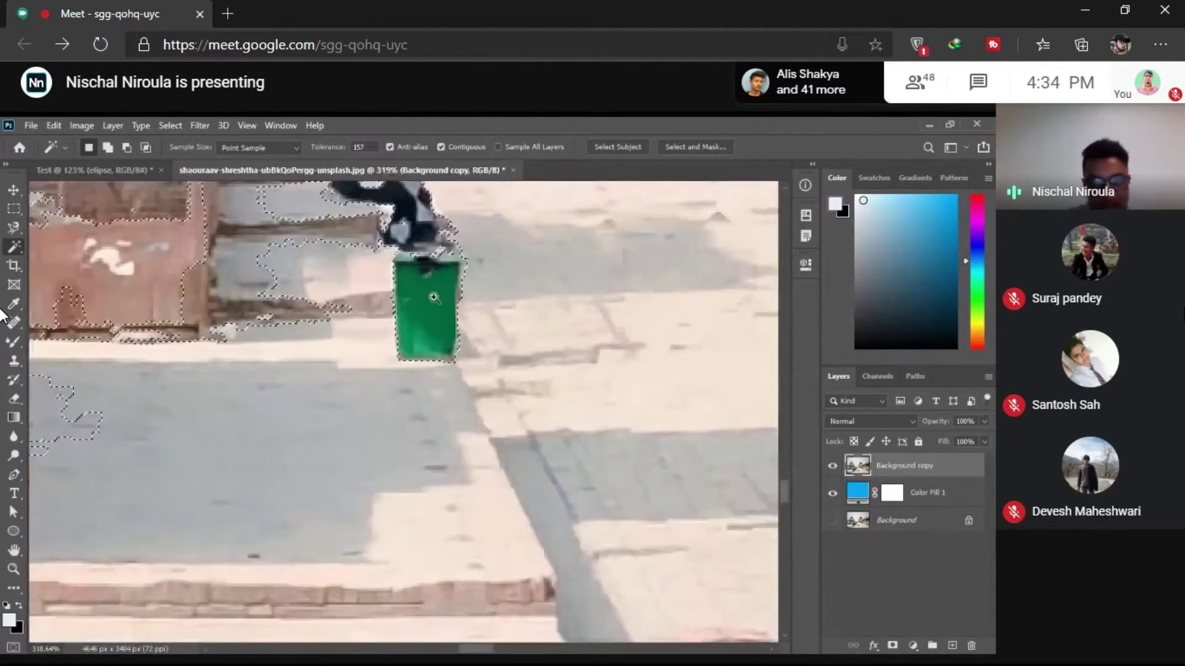
alt+click(379, 370)
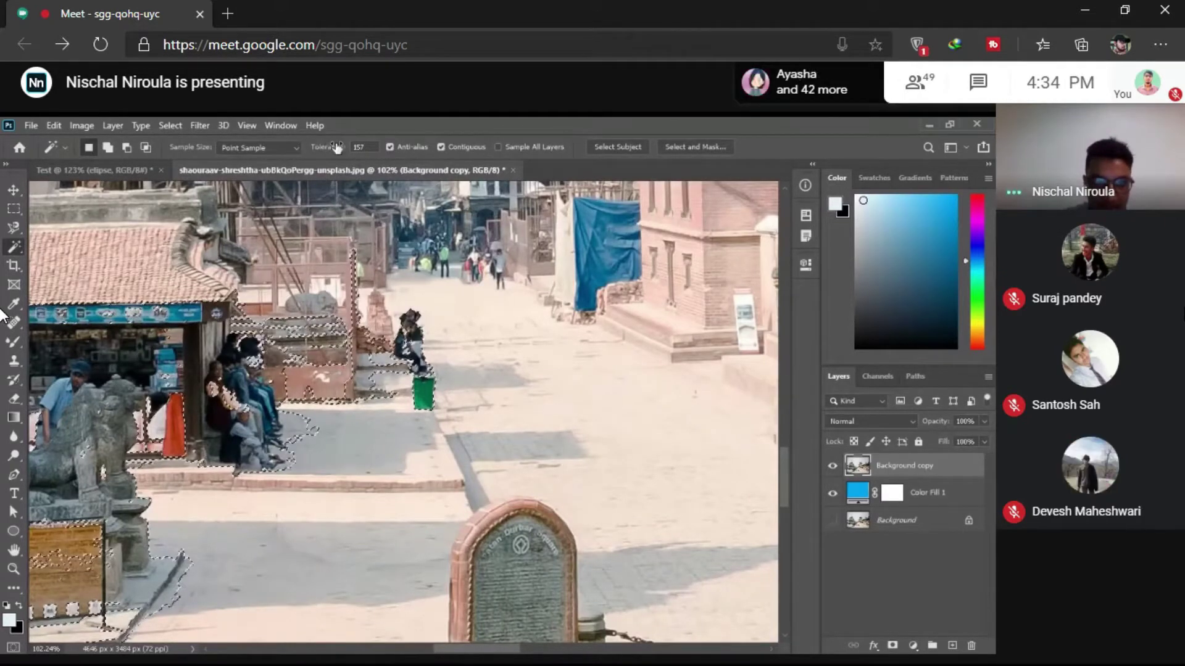
drag(336, 147, 305, 147)
- Lower the tolerance to 107, reselect the bin, then clear the selection
click(424, 393)
scroll(416, 391, up, 5)
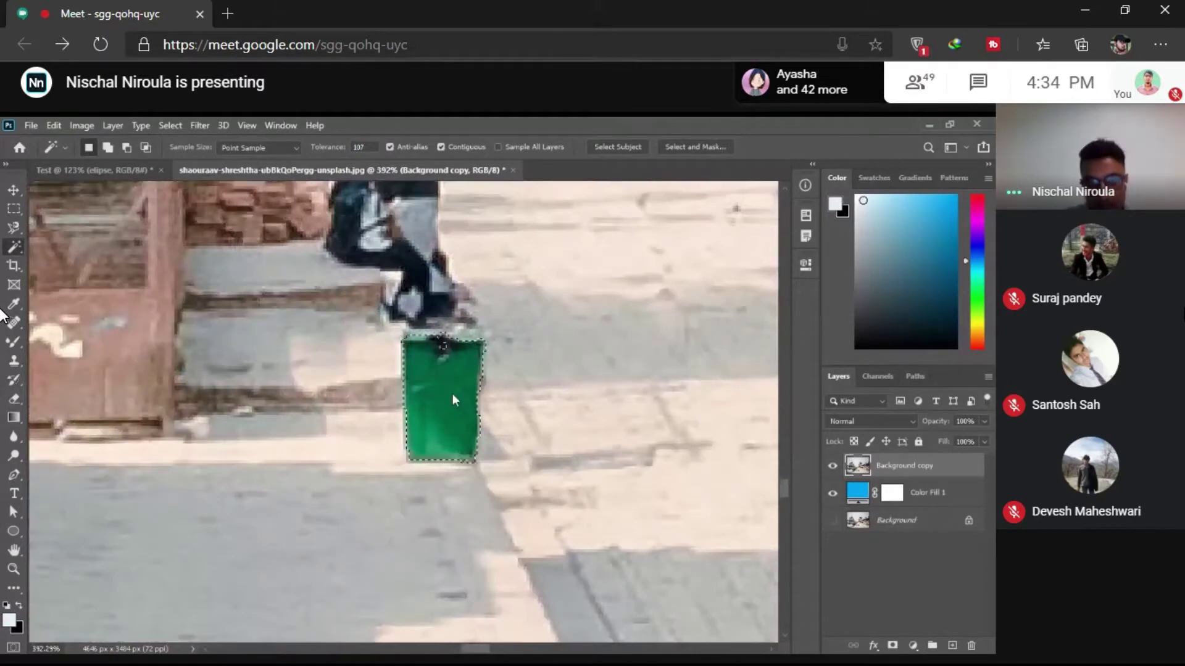
scroll(453, 398, down, 5)
scroll(384, 387, down, 2)
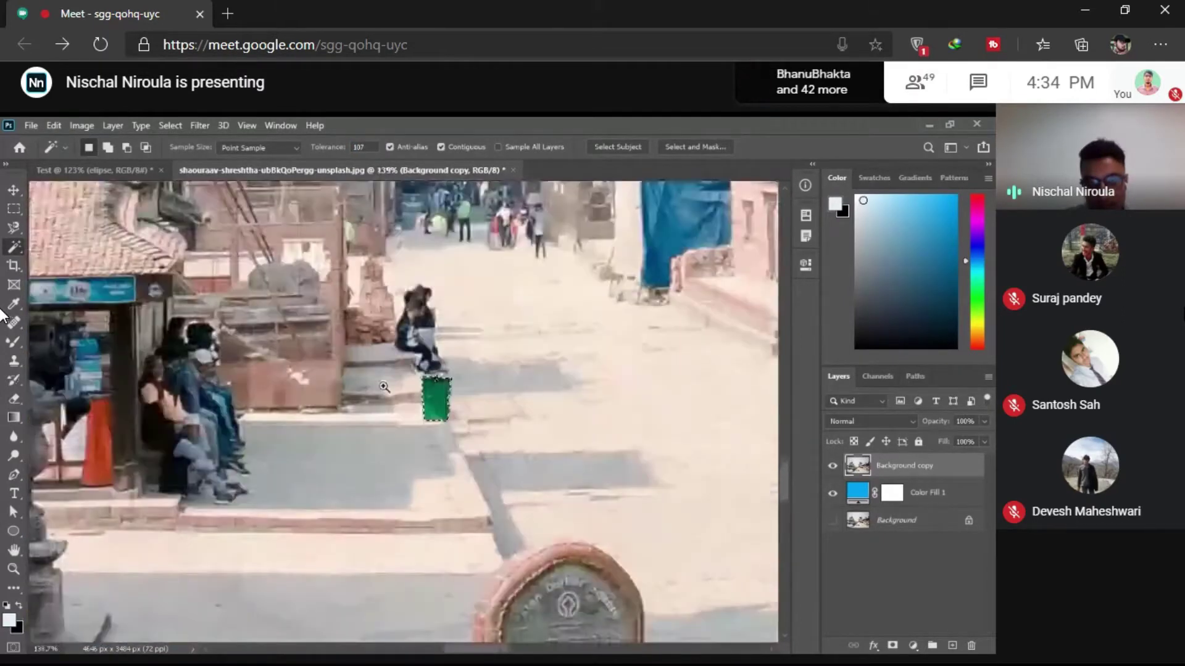
key(ctrl+d)
- Switch to the Quick Selection Tool and zoom closely into the green bin
right_click(13, 247)
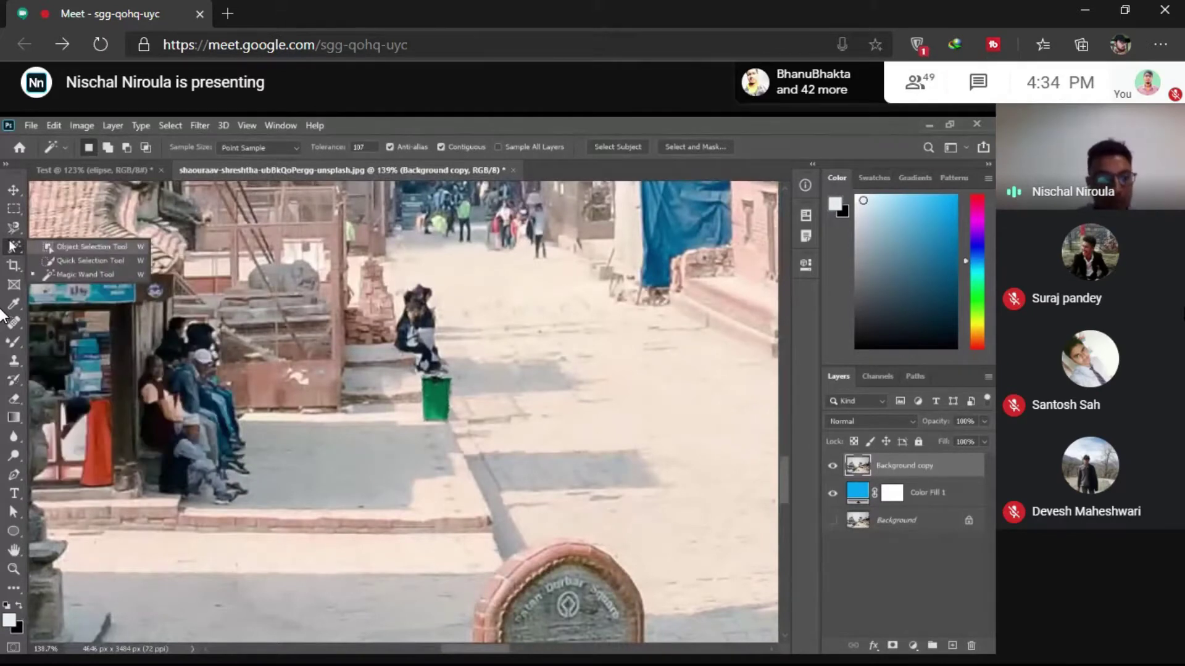
click(83, 259)
mouse_move(413, 419)
mouse_down()
mouse_move(321, 419)
mouse_move(335, 286)
mouse_move(356, 325)
mouse_up()
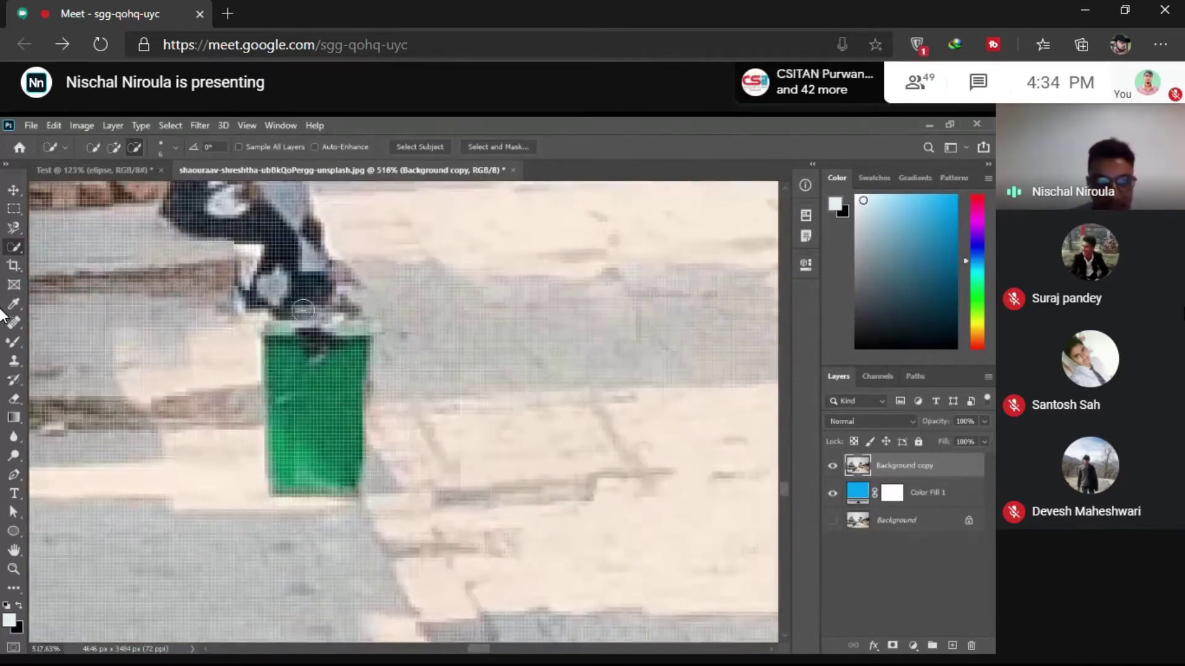
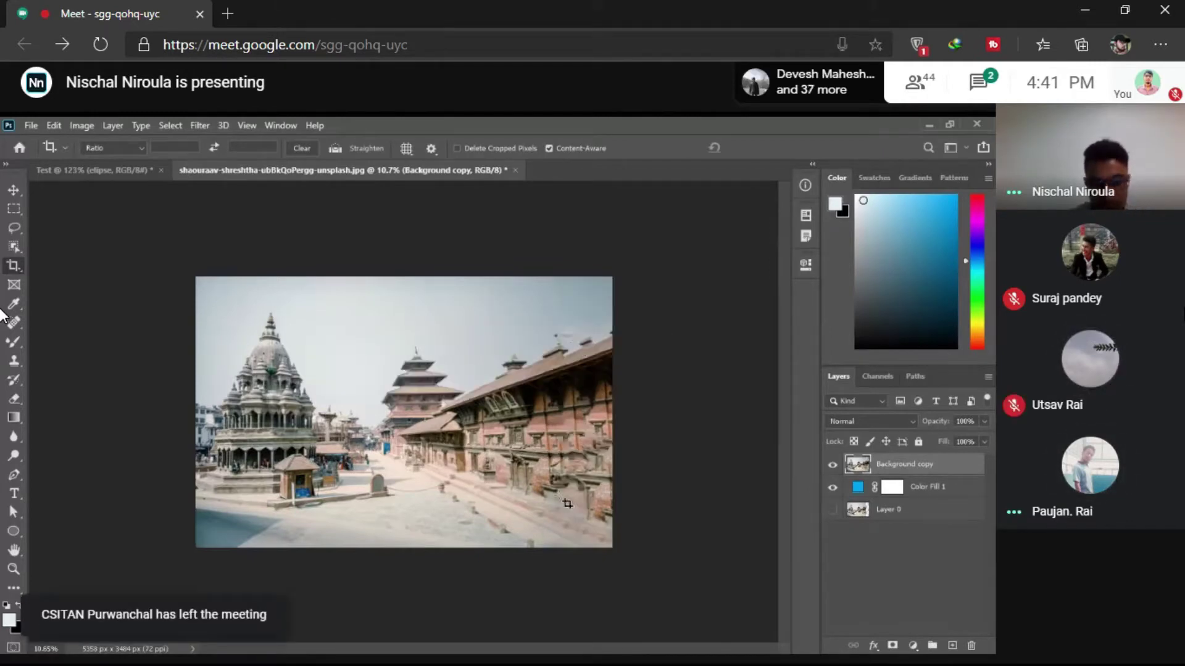
- Switch between the Test and temple photo tabs and fit the photo in the window
key(z)
right_click(349, 371)
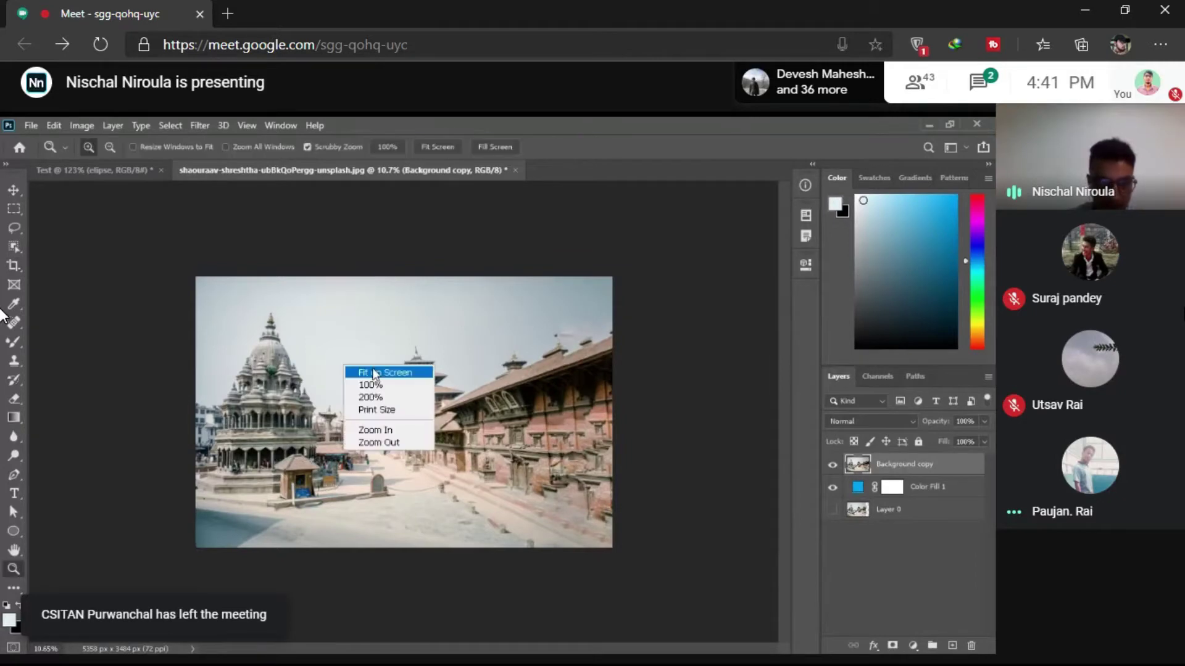
click(370, 371)
drag(366, 372, 169, 175)
click(164, 171)
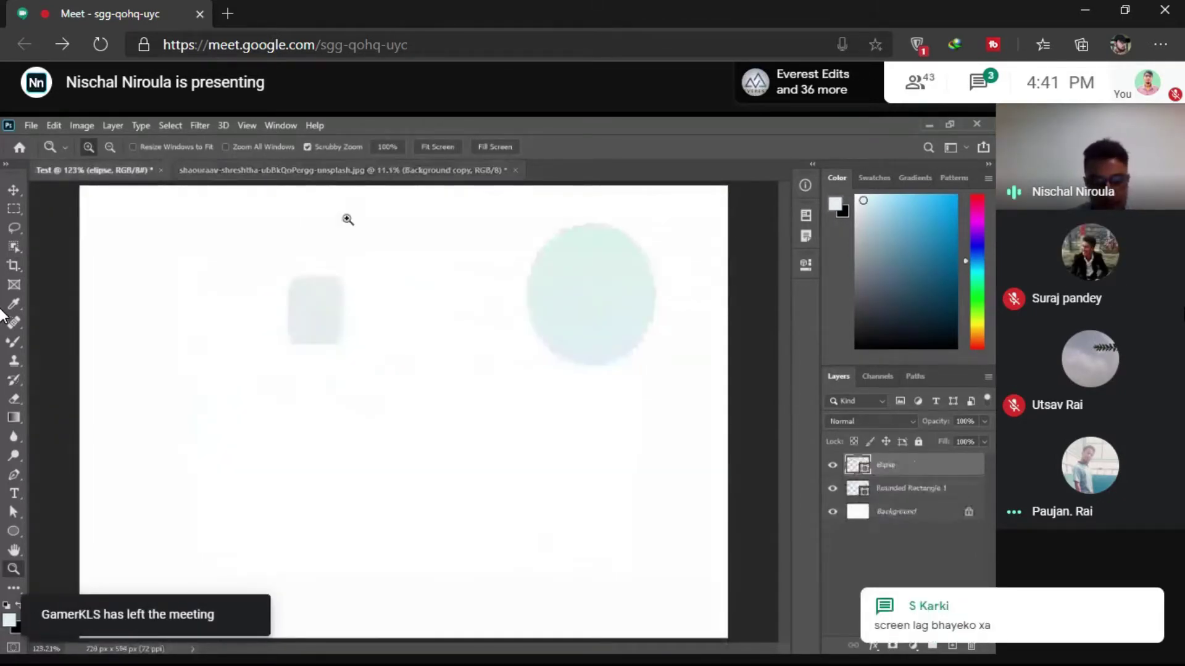
click(345, 171)
key(c)
key(ctrl+0)
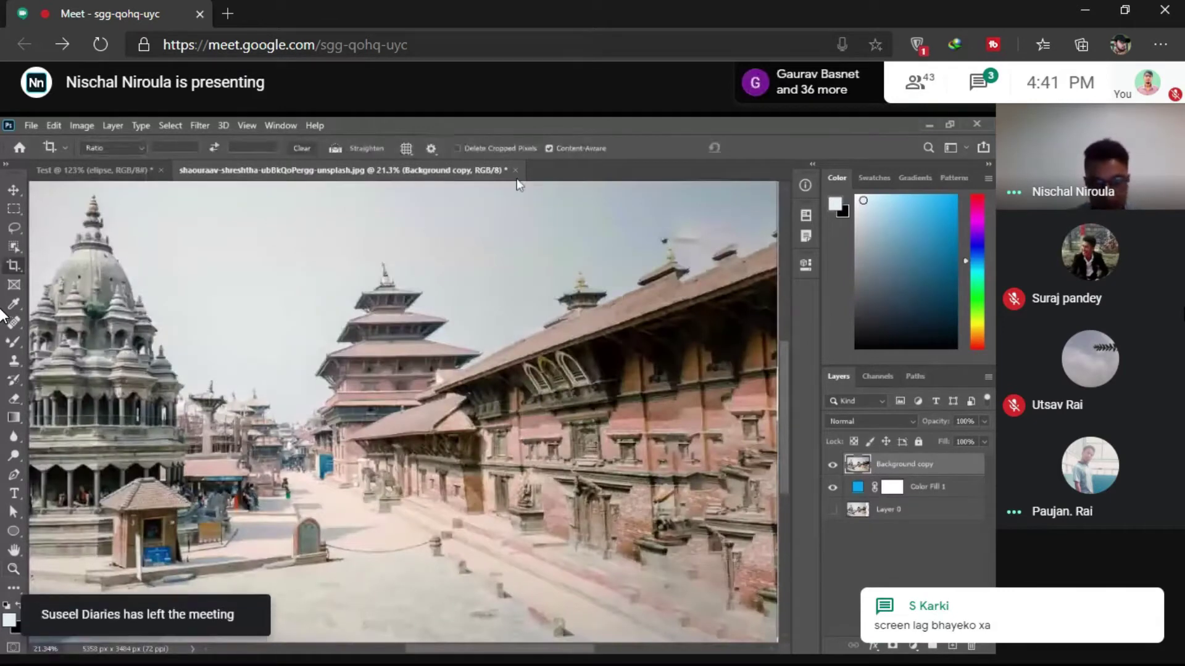
key(z)
drag(543, 372, 529, 371)
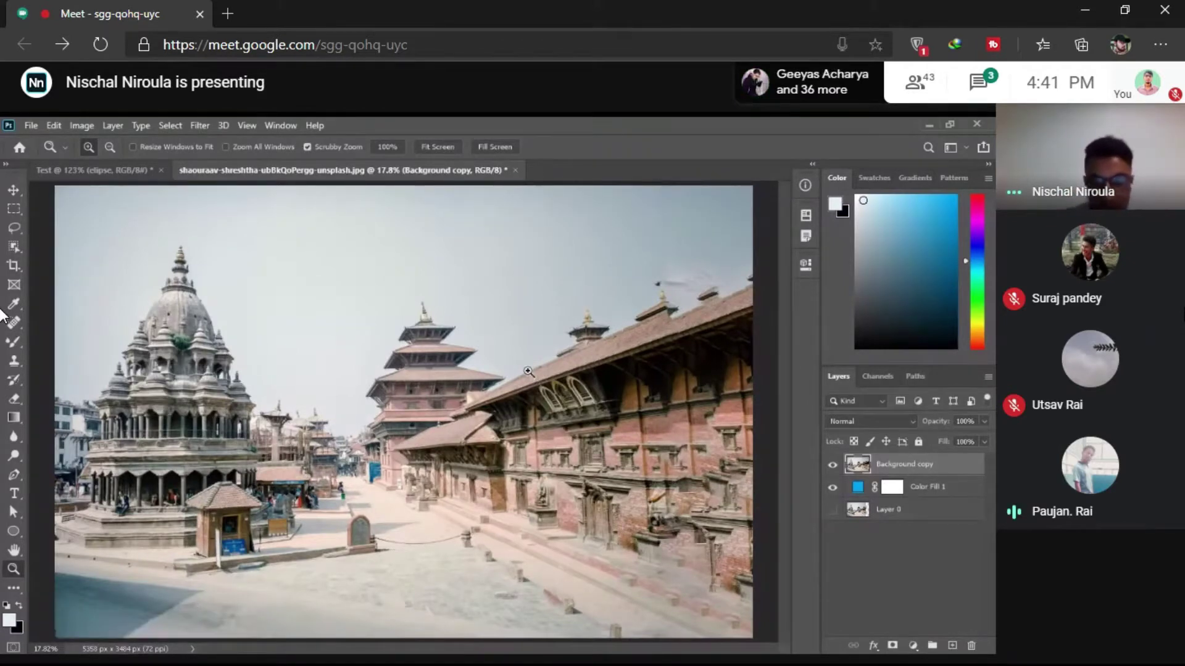
- Undo the widening so the photo is 4646 px wide again, ready for cropping
key(ctrl+z)
right_click(569, 407)
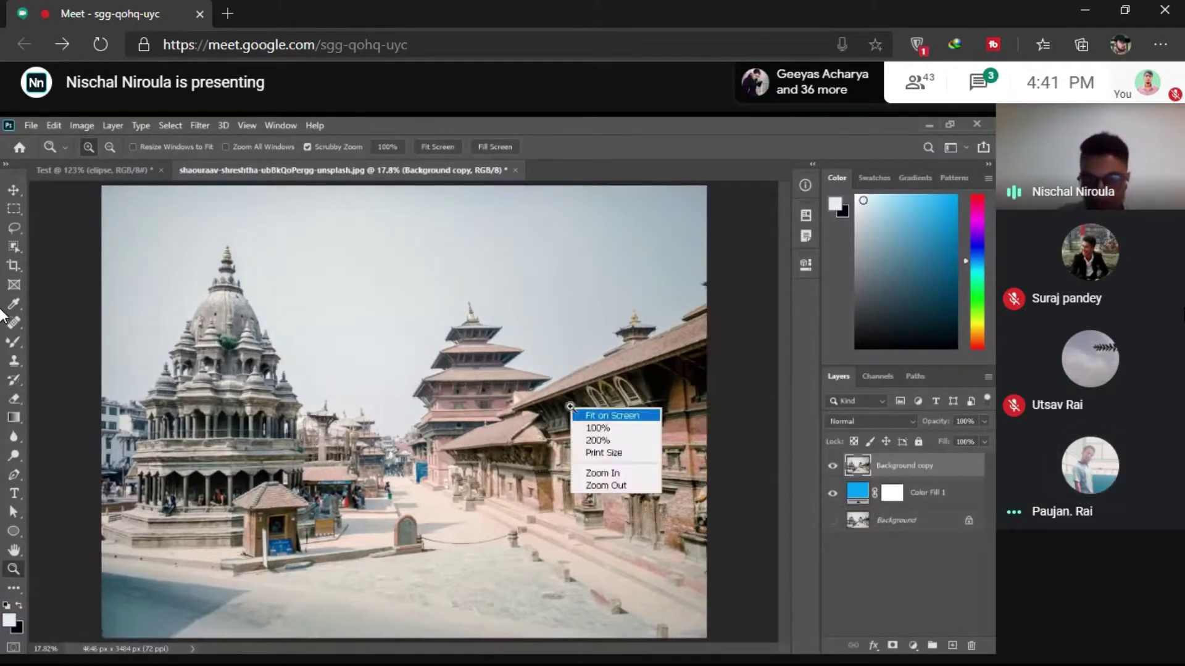
key(Escape)
key(ctrl+minus)
key(c)
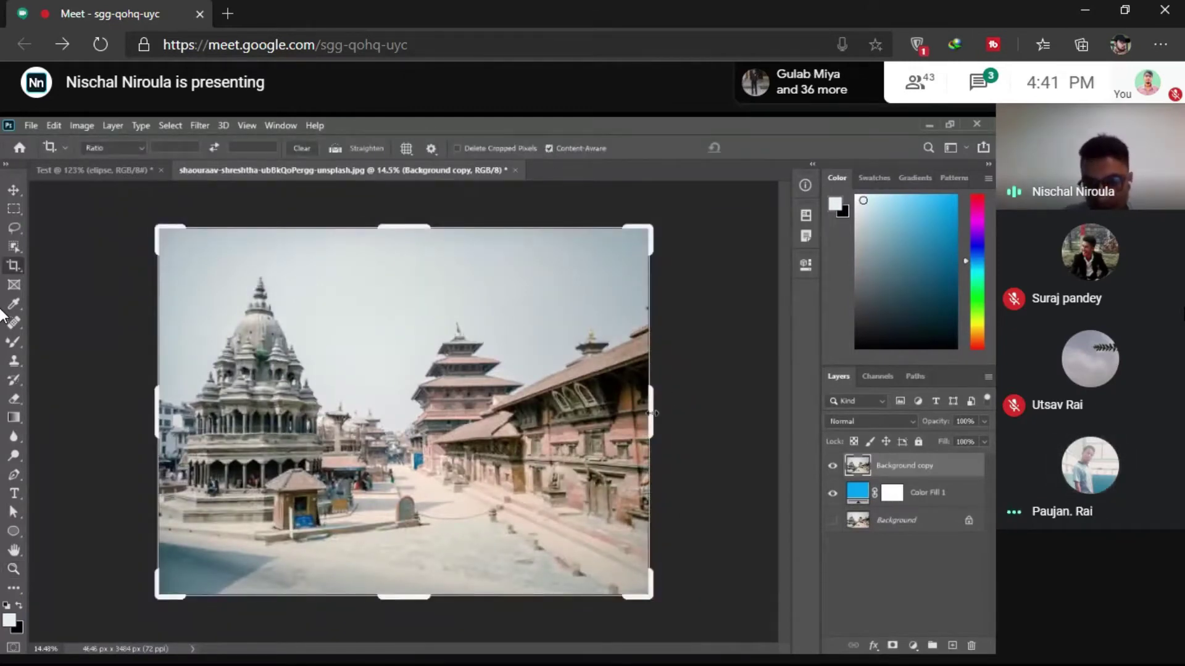
- Extend the crop past the right edge to 5516 px with Content-Aware fill and fit the result
drag(652, 413, 699, 413)
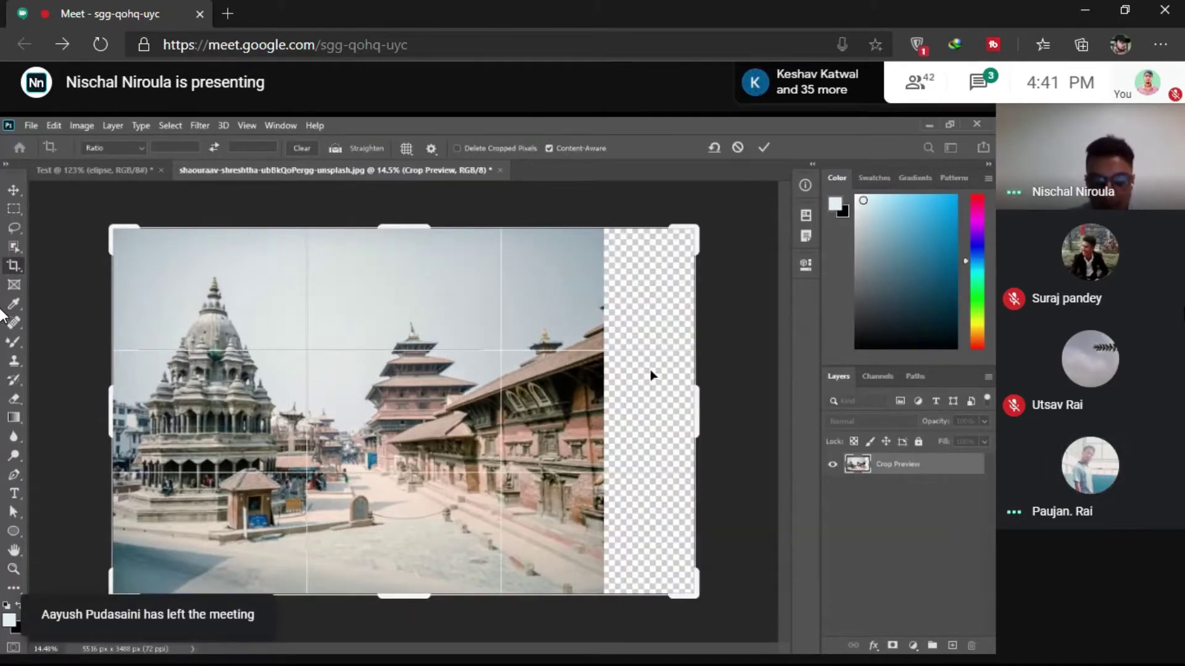
key(Return)
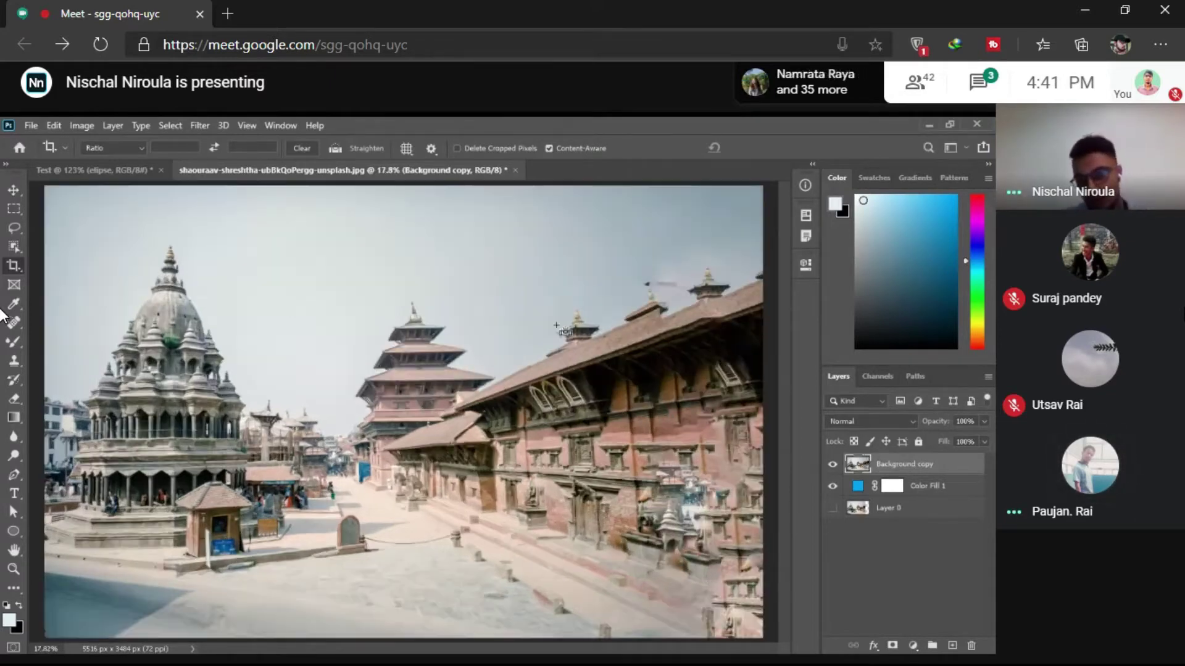
key(ctrl+0)
key(z)
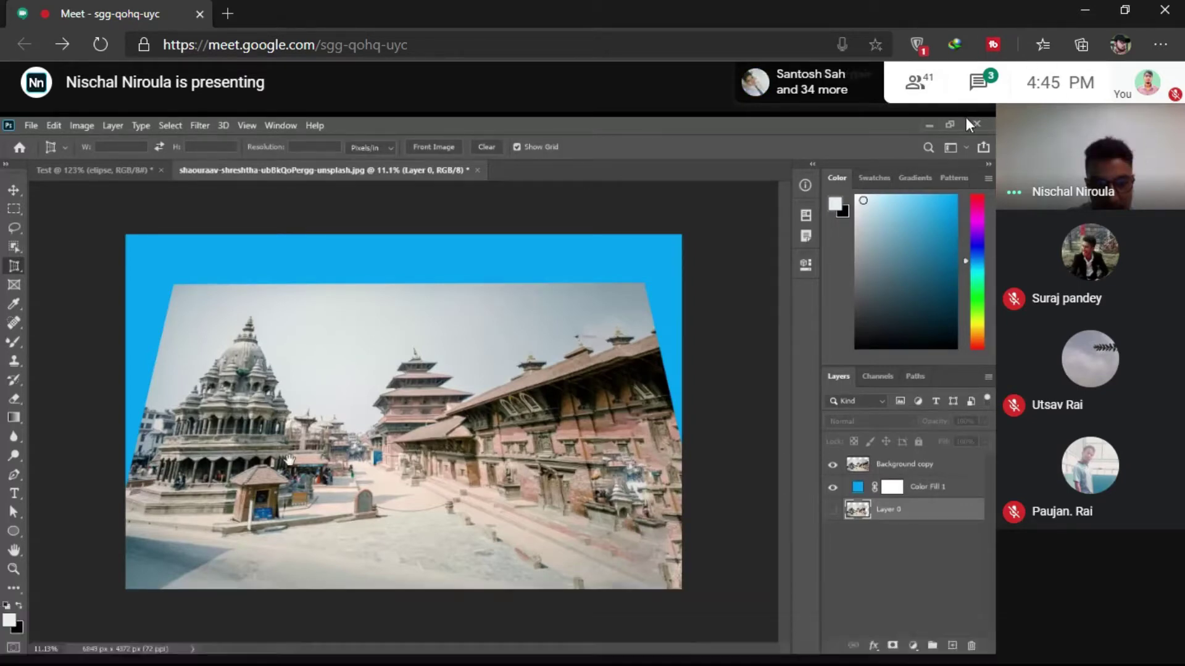
- Open the Google Meet chat panel
click(978, 82)
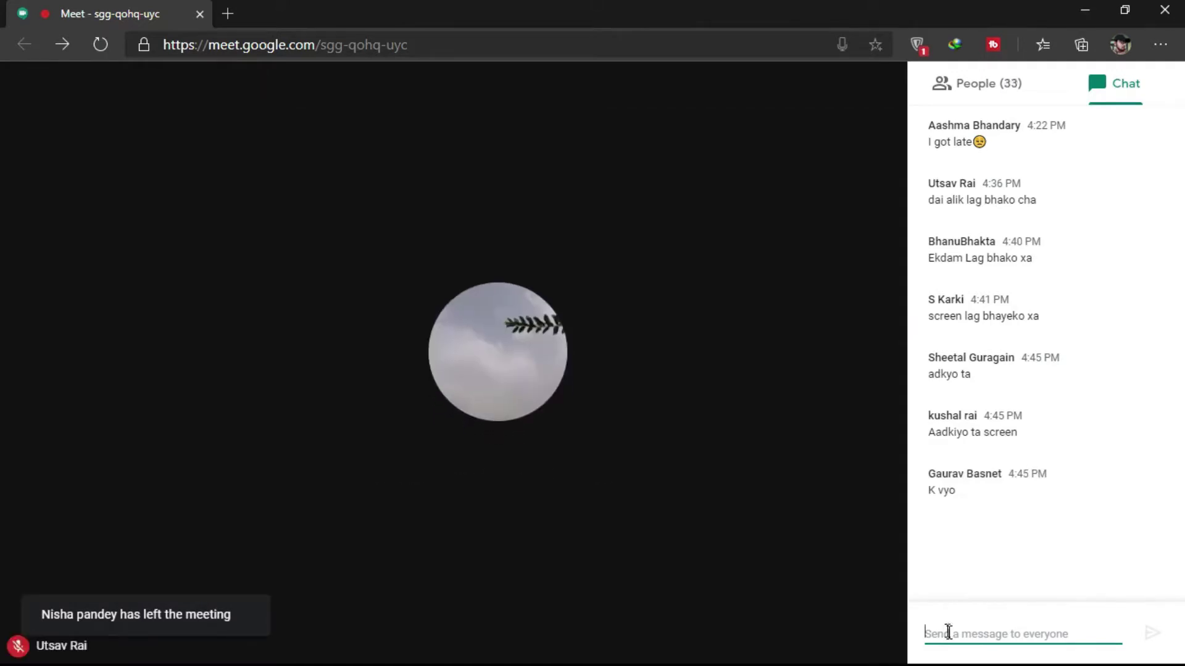
- Glance at the participant list, then send the chat message 'technical problem hna skxa'
click(966, 106)
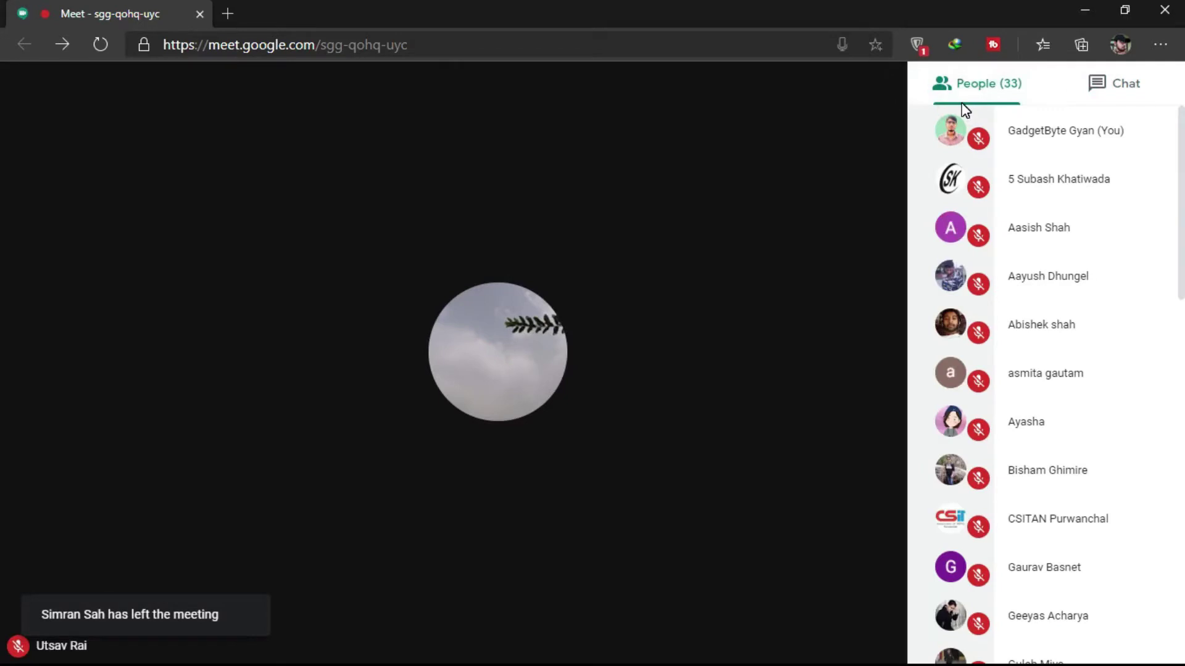
click(867, 181)
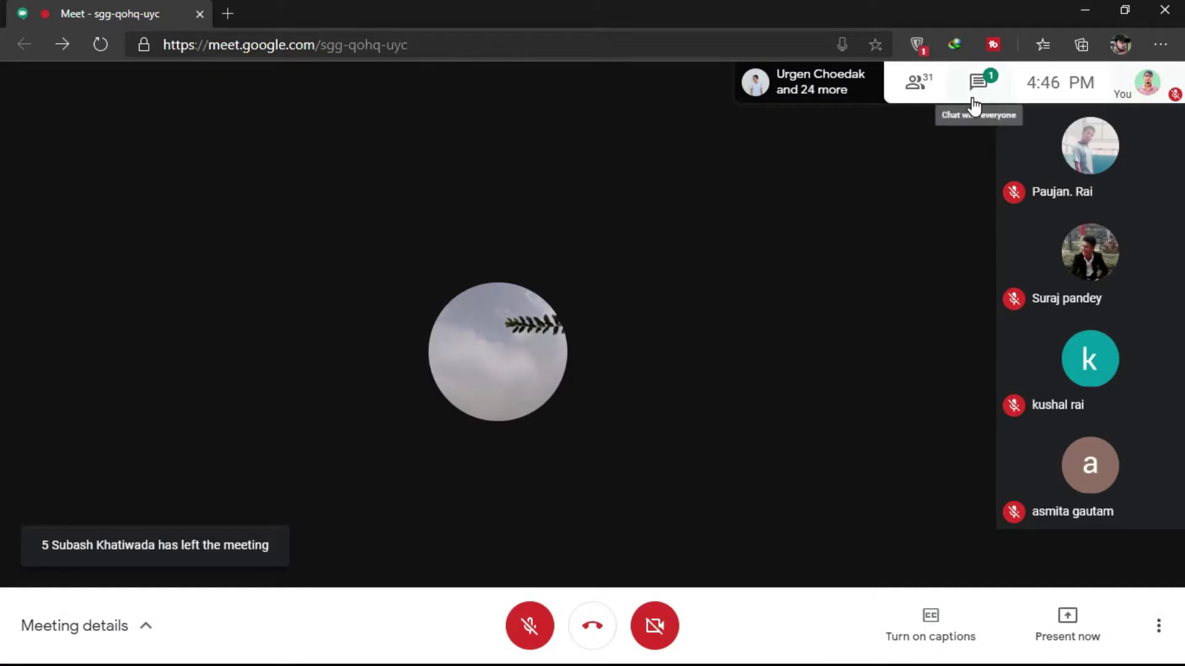
click(973, 99)
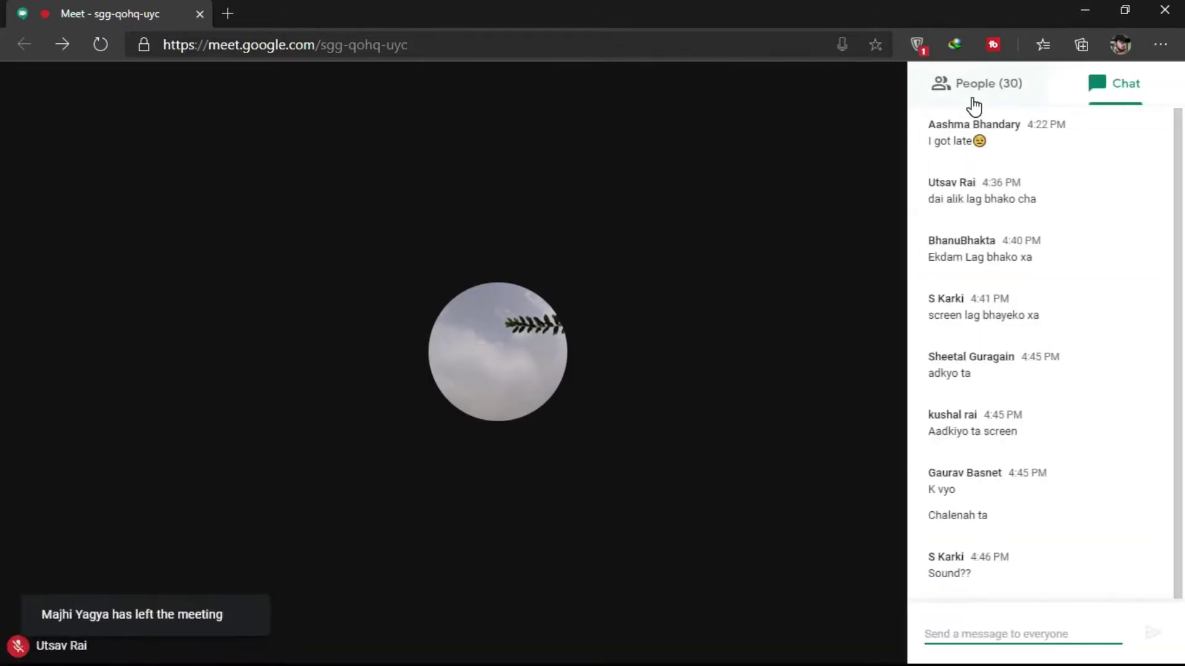
click(932, 627)
text(ne)
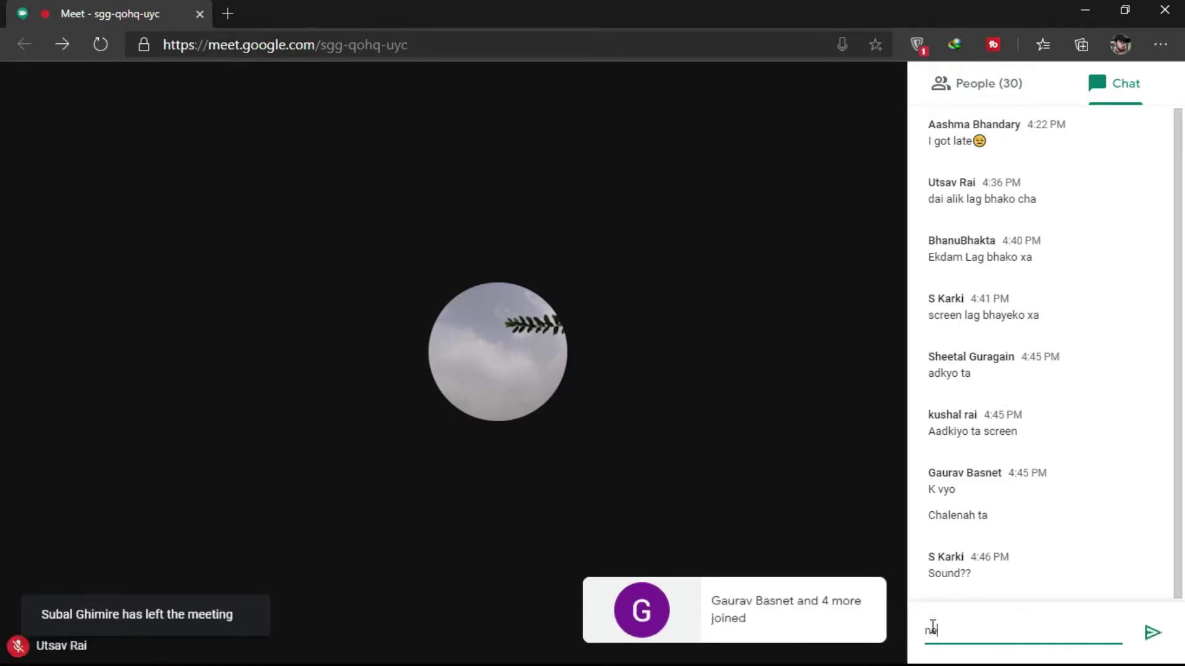
key(BackSpace)
key(BackSpace)
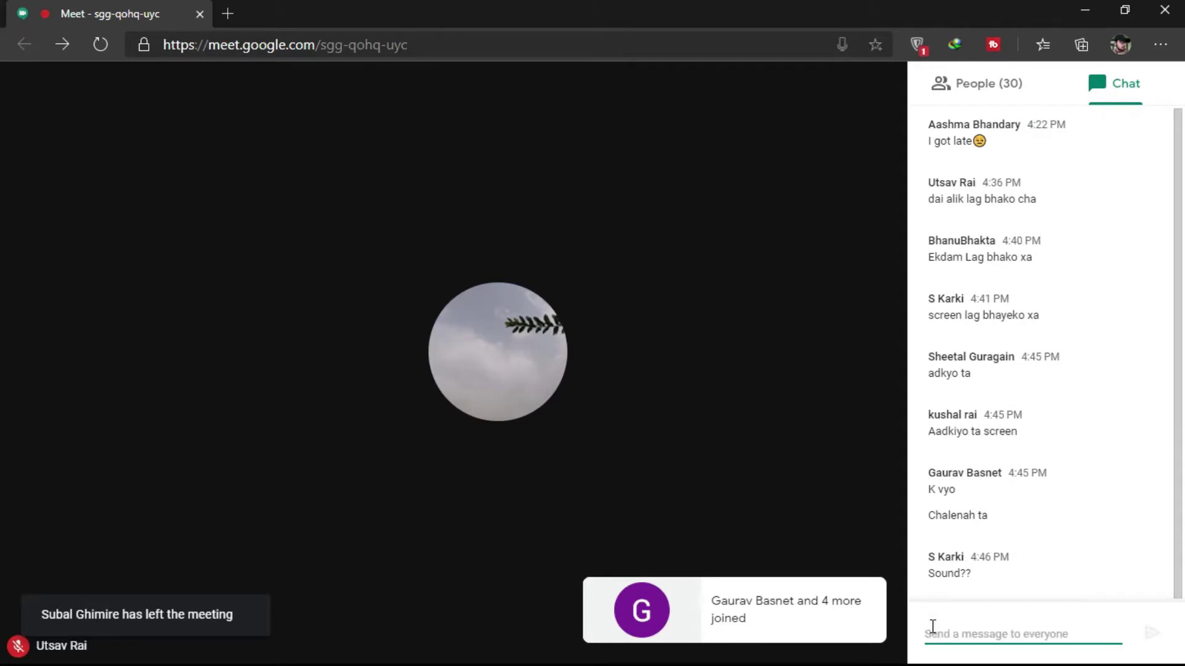
text(techn)
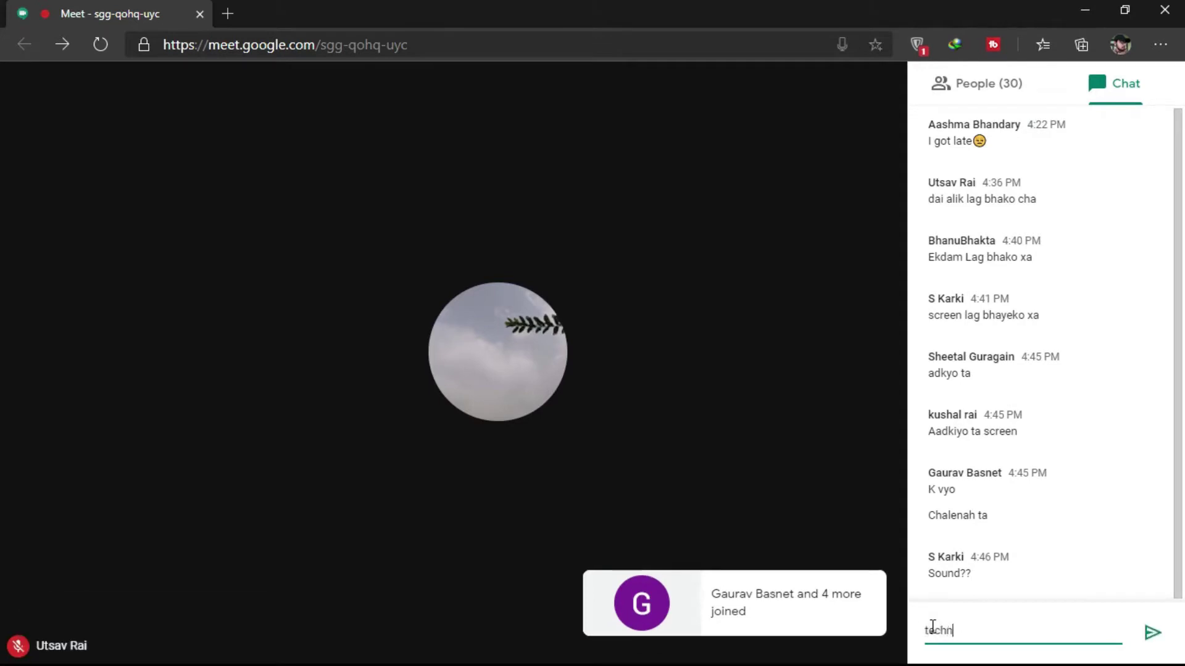
text(ical p)
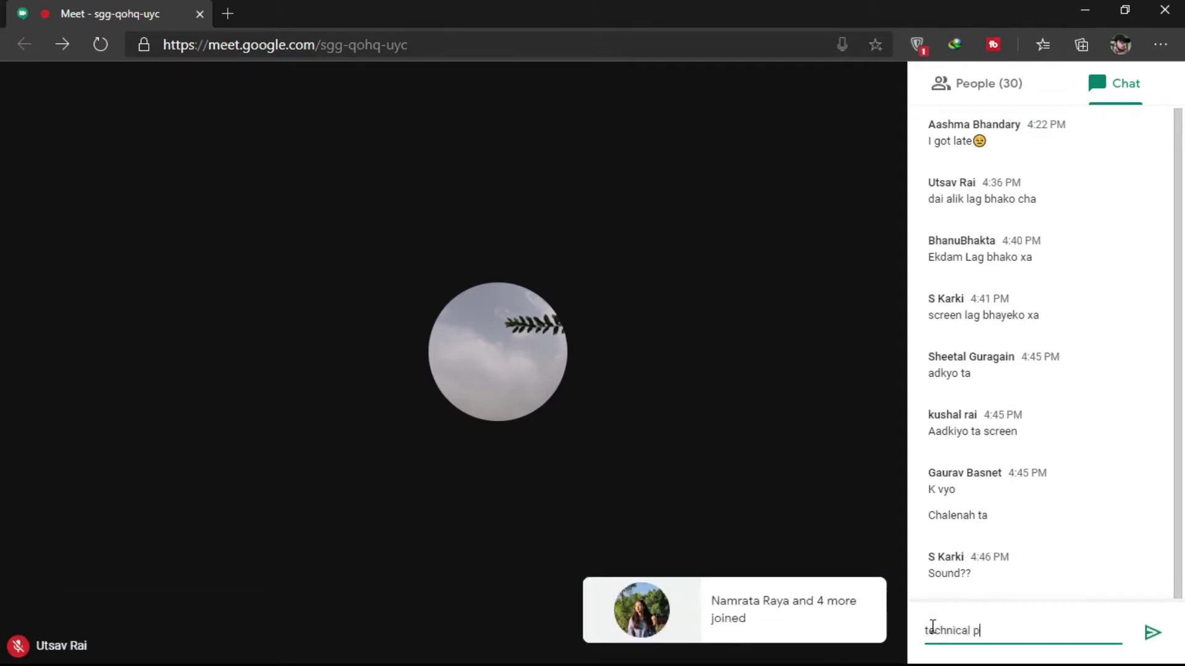
text(robl)
text(em hn)
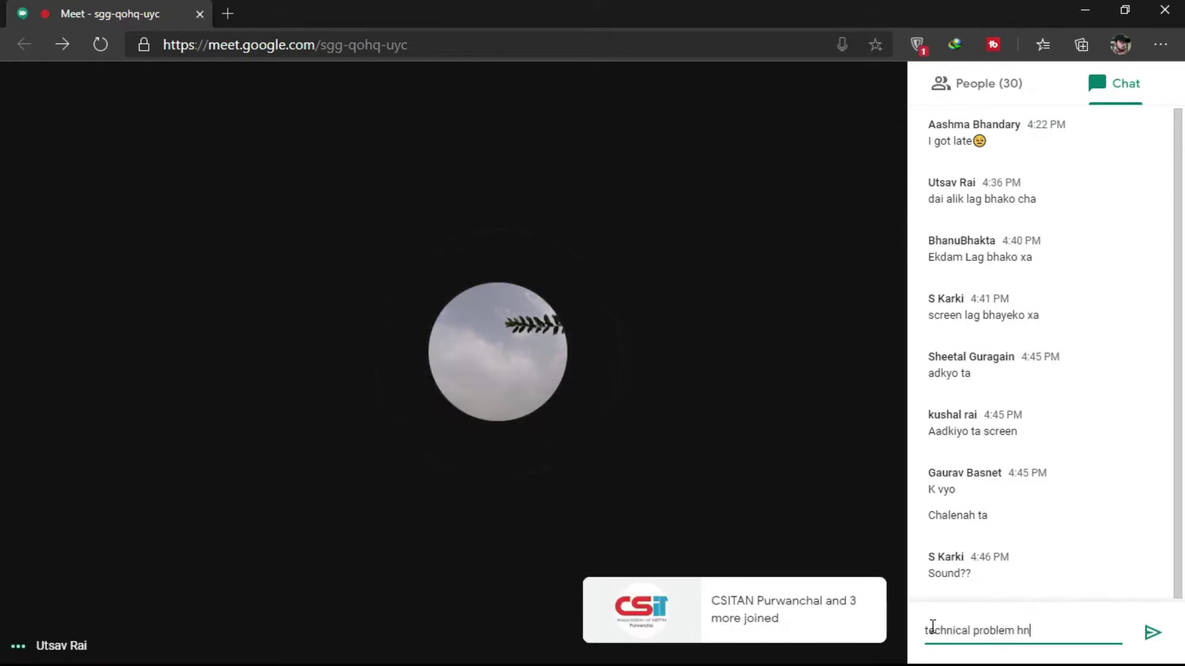
text(a skxa)
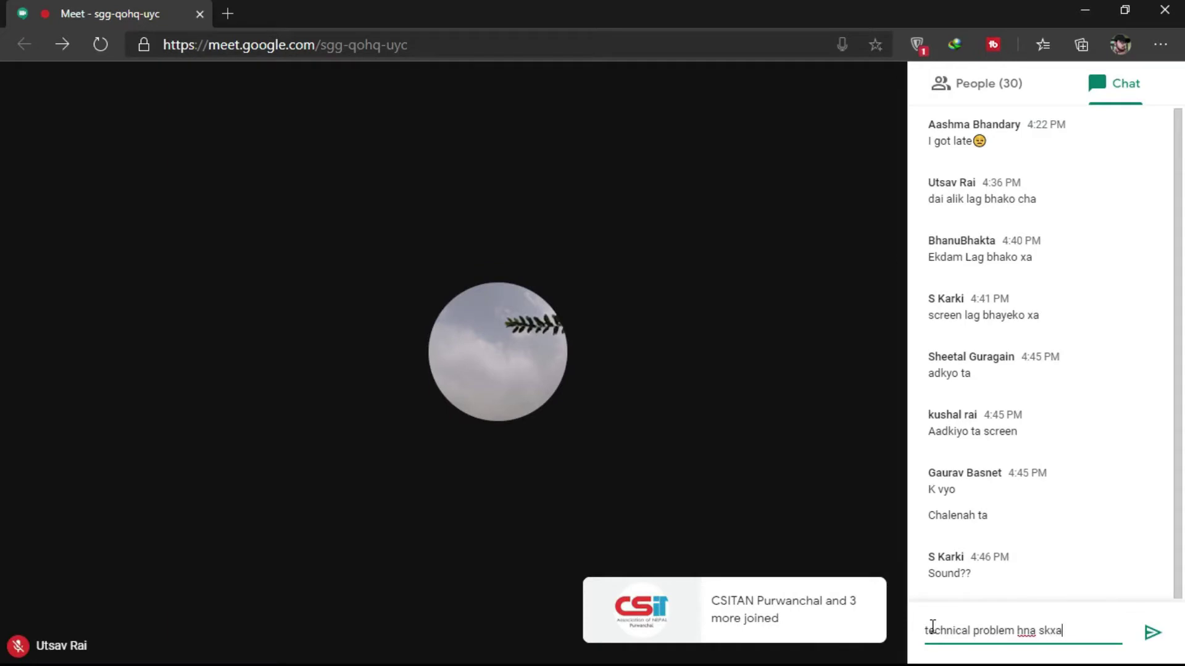
key(Return)
- Send the chat messages 'be with us' and 'like gayo hola aru ko ma maybe'
text(be)
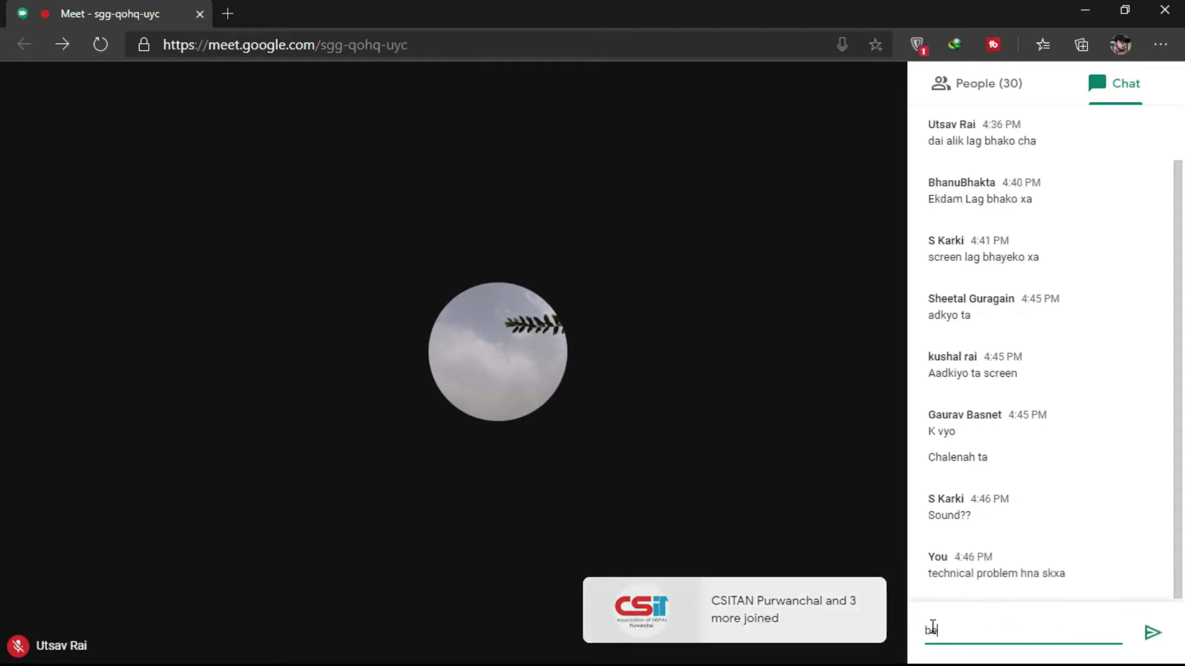
text( wit)
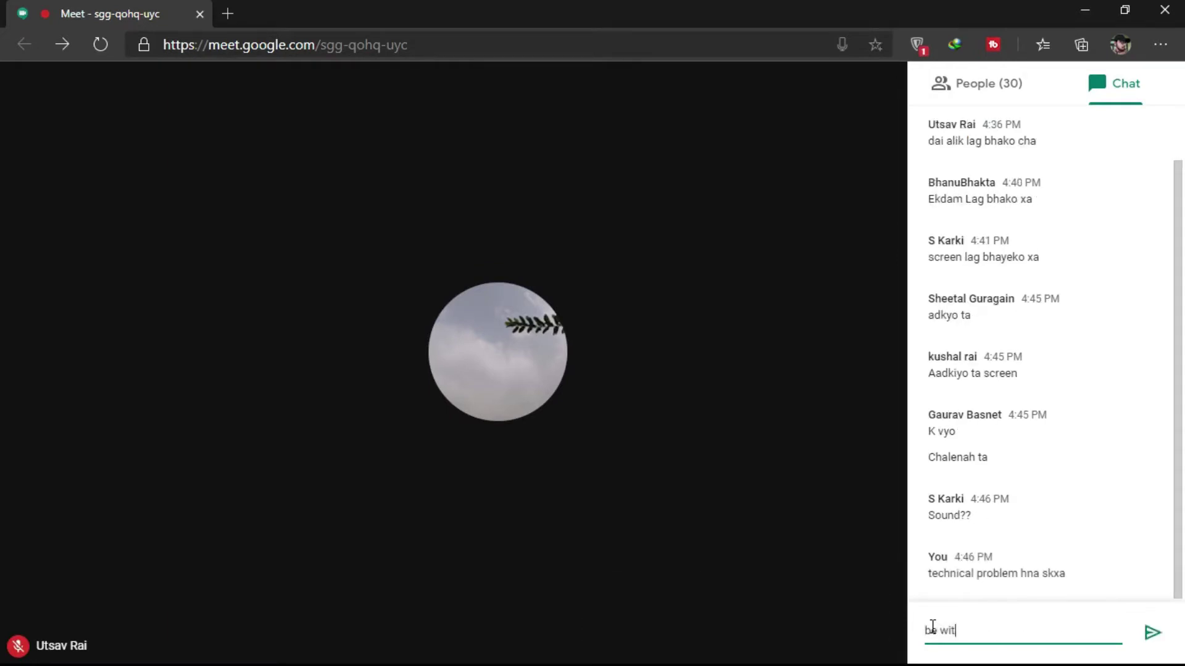
text(h us)
key(Return)
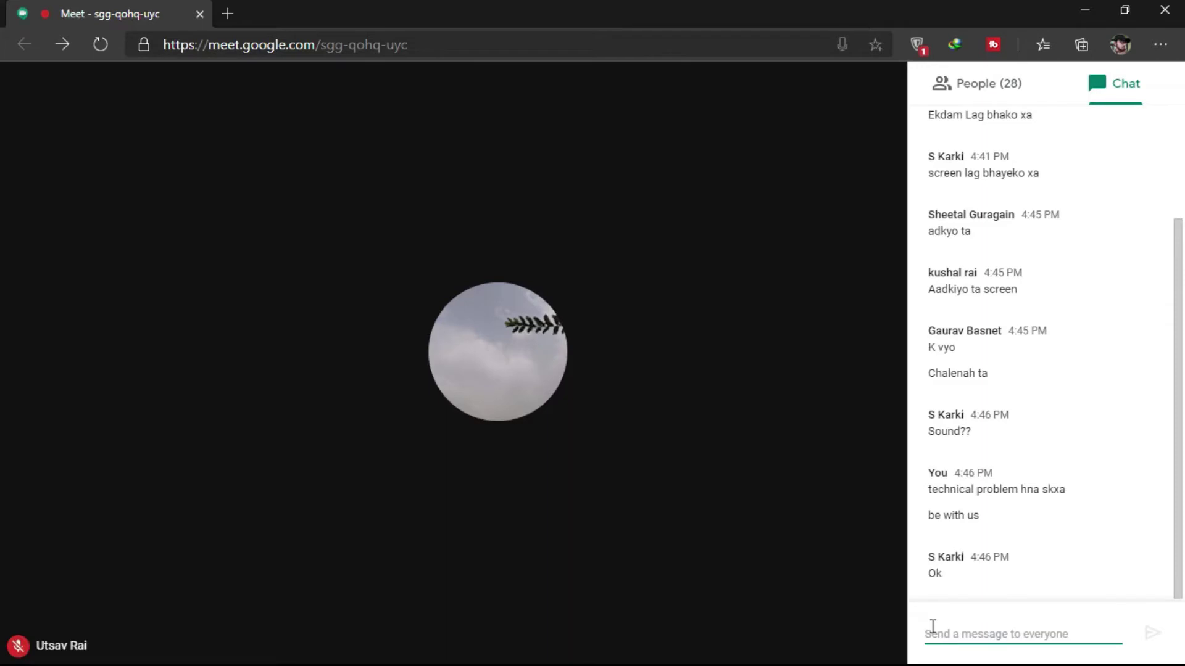
text(li)
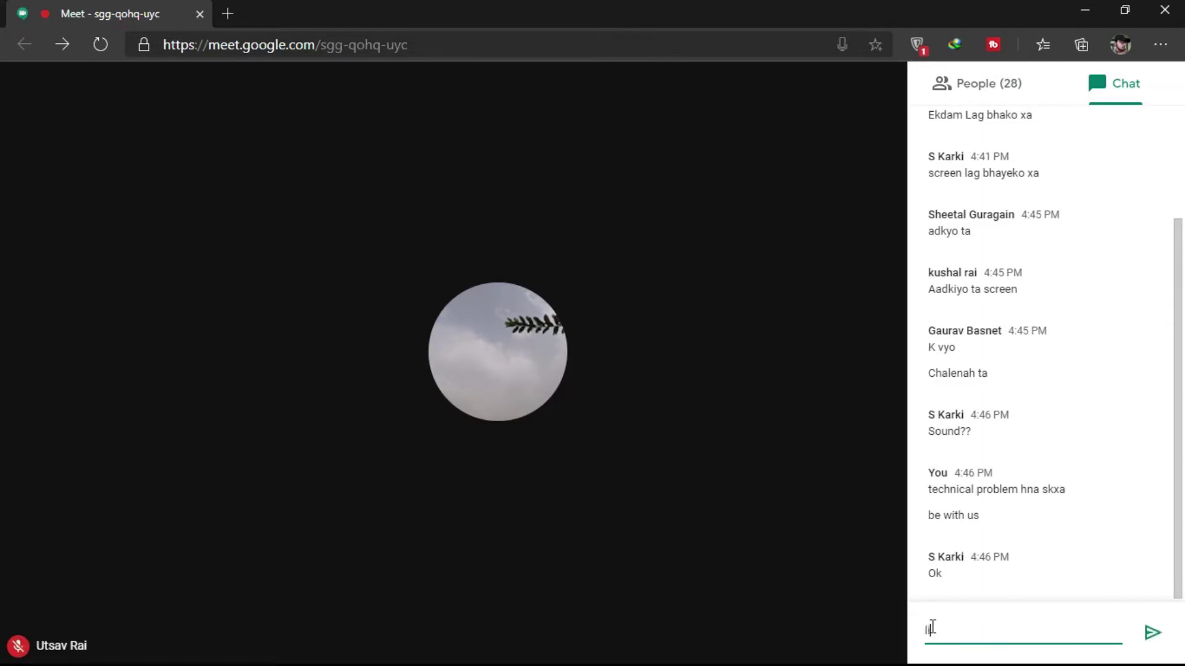
text(ke g)
text(k)
key(BackSpace)
text(a)
text(yo hok)
key(BackSpace)
text(l)
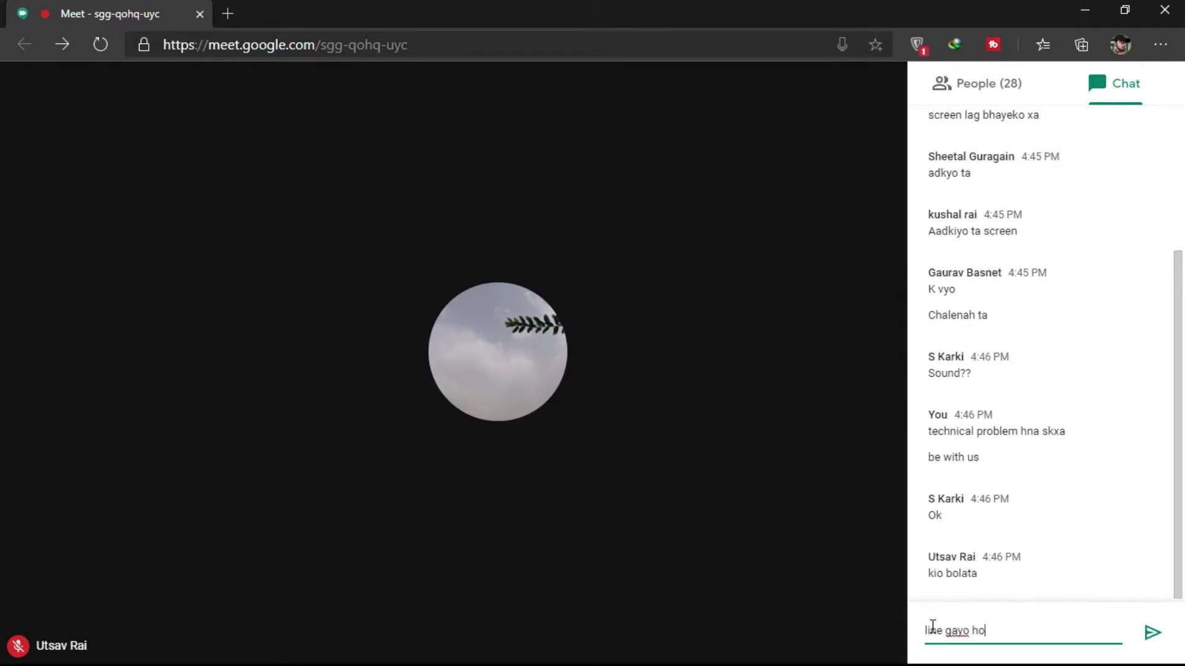
text(a a)
text(ru ko m)
text(a )
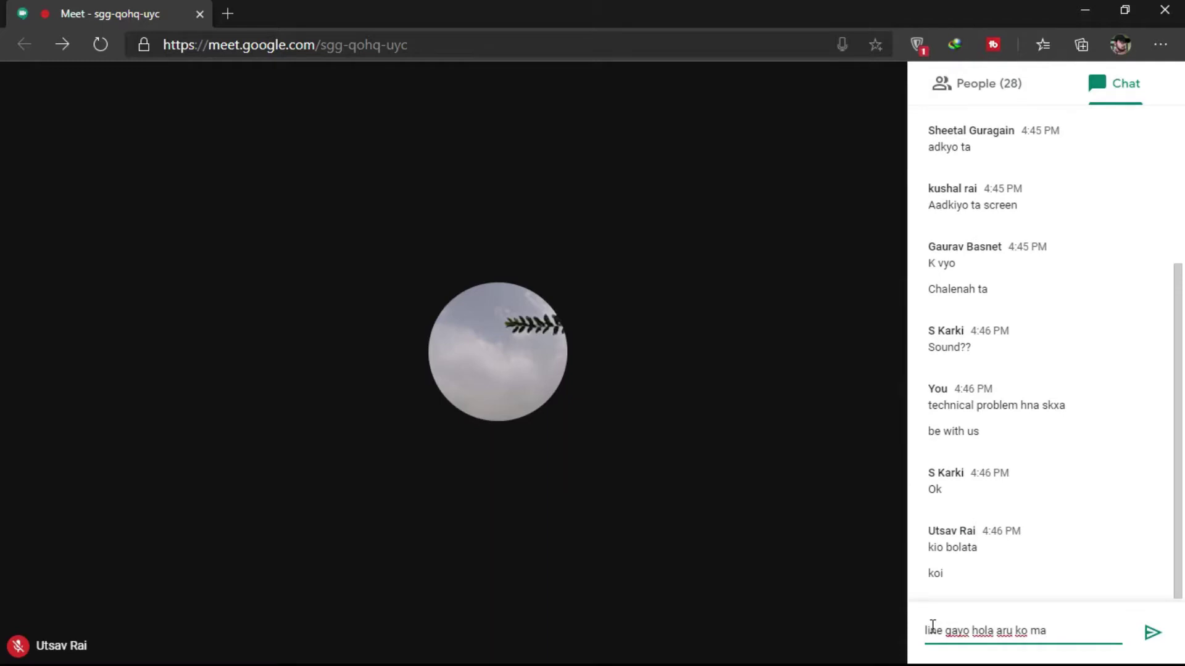
text(may)
text(be)
key(Return)
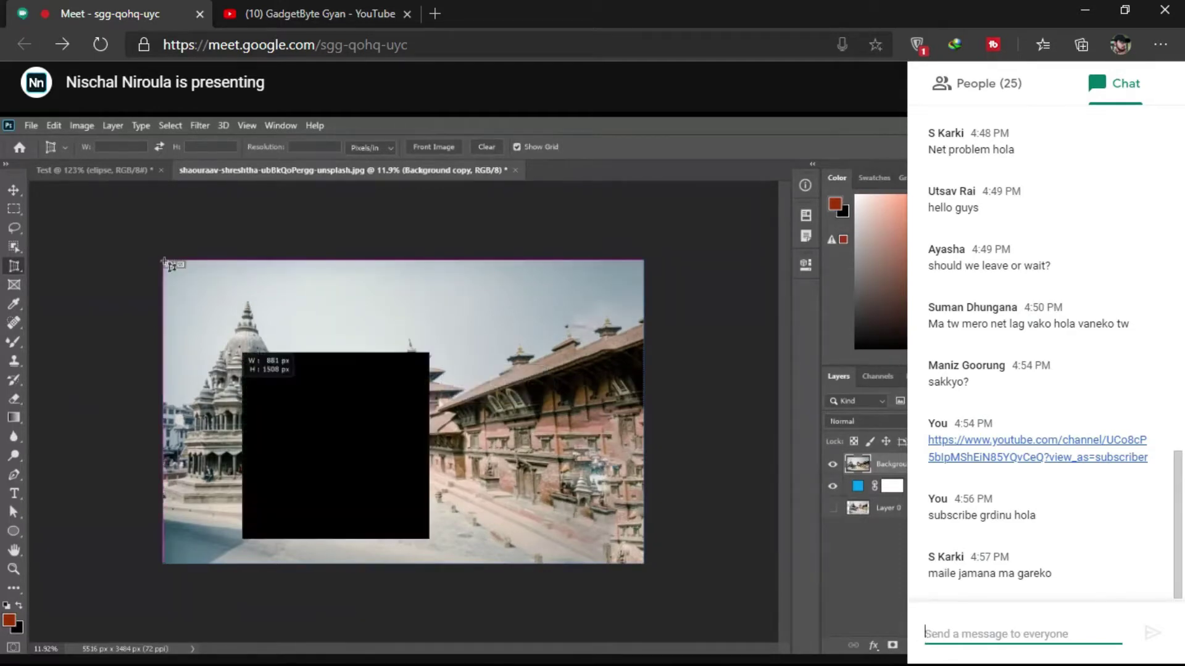
- Open the screen recorder from the hidden tray icons to check recording, then minimize it
key(super)
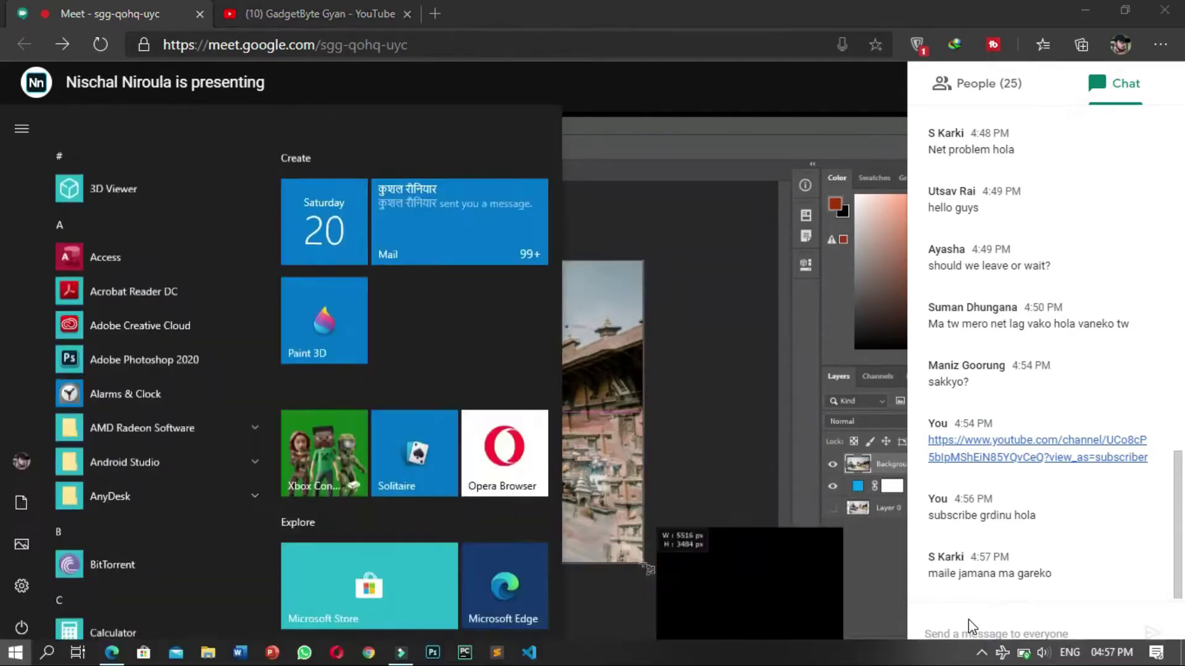
click(968, 617)
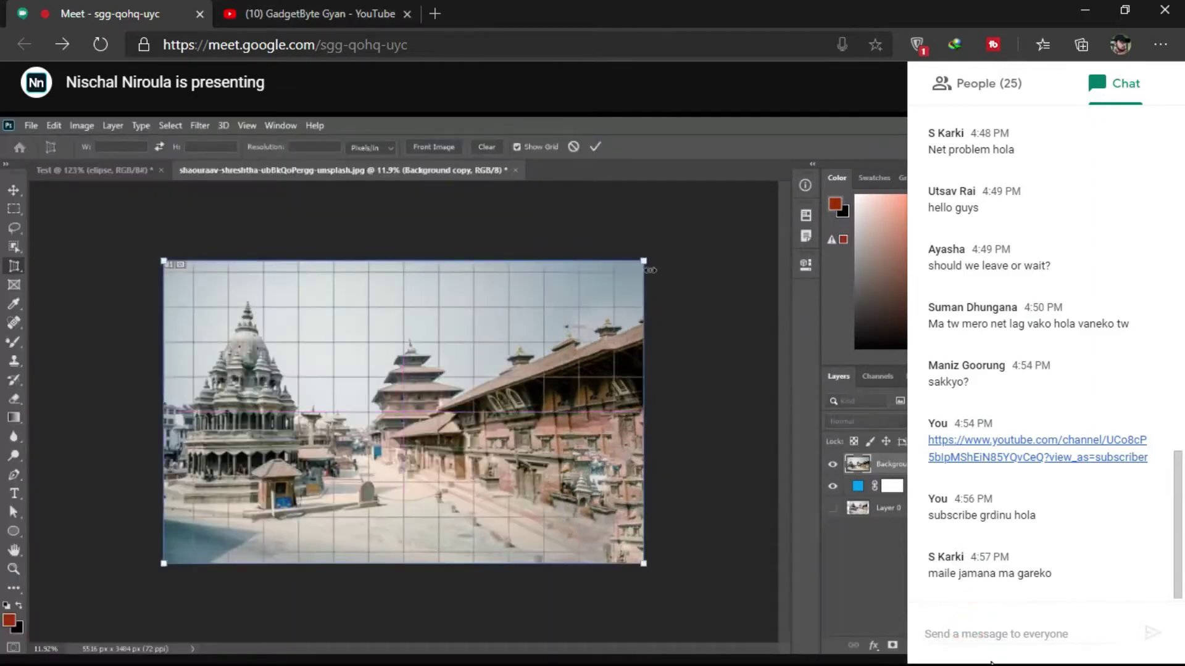
key(super)
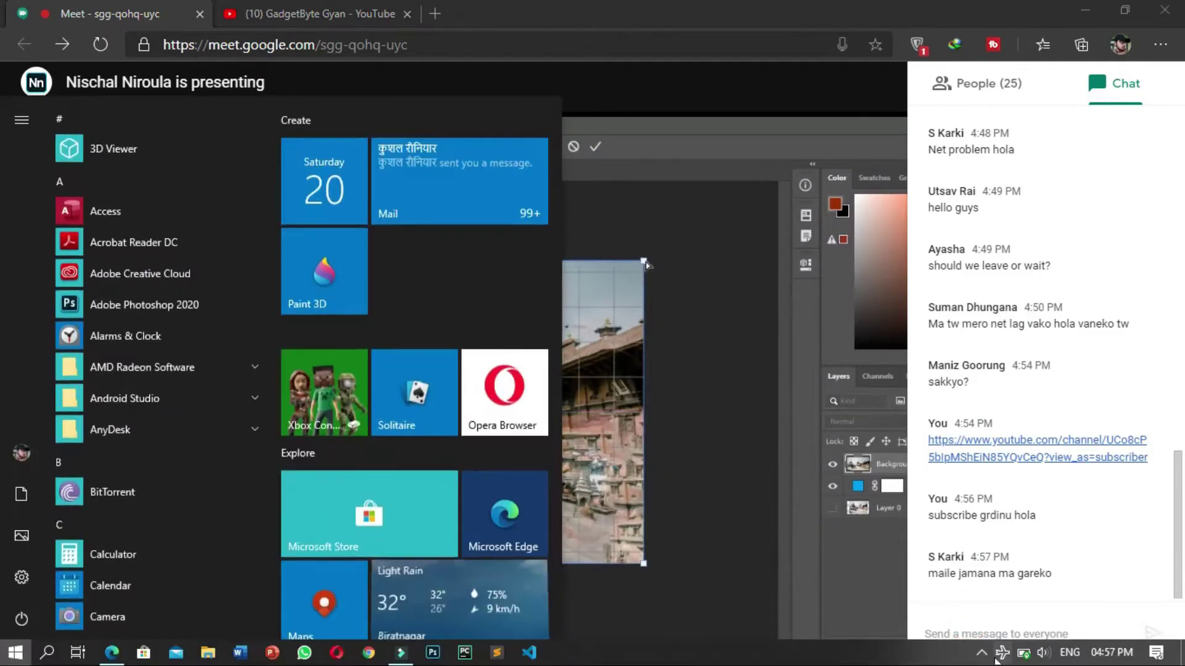
click(979, 652)
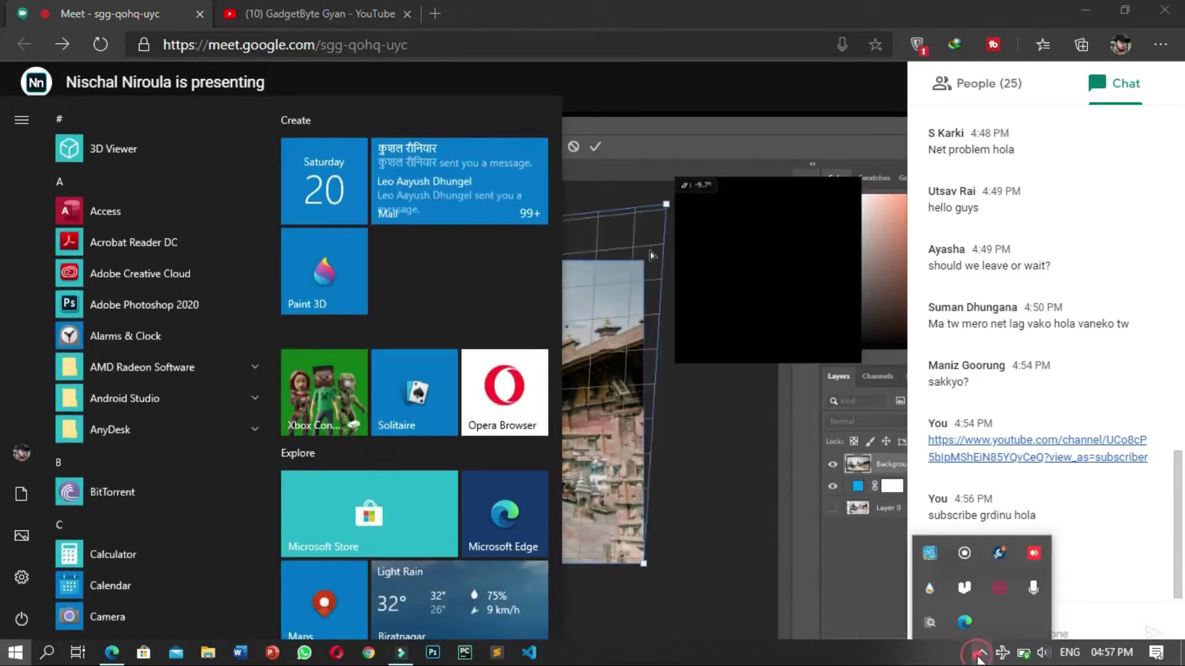
right_click(996, 594)
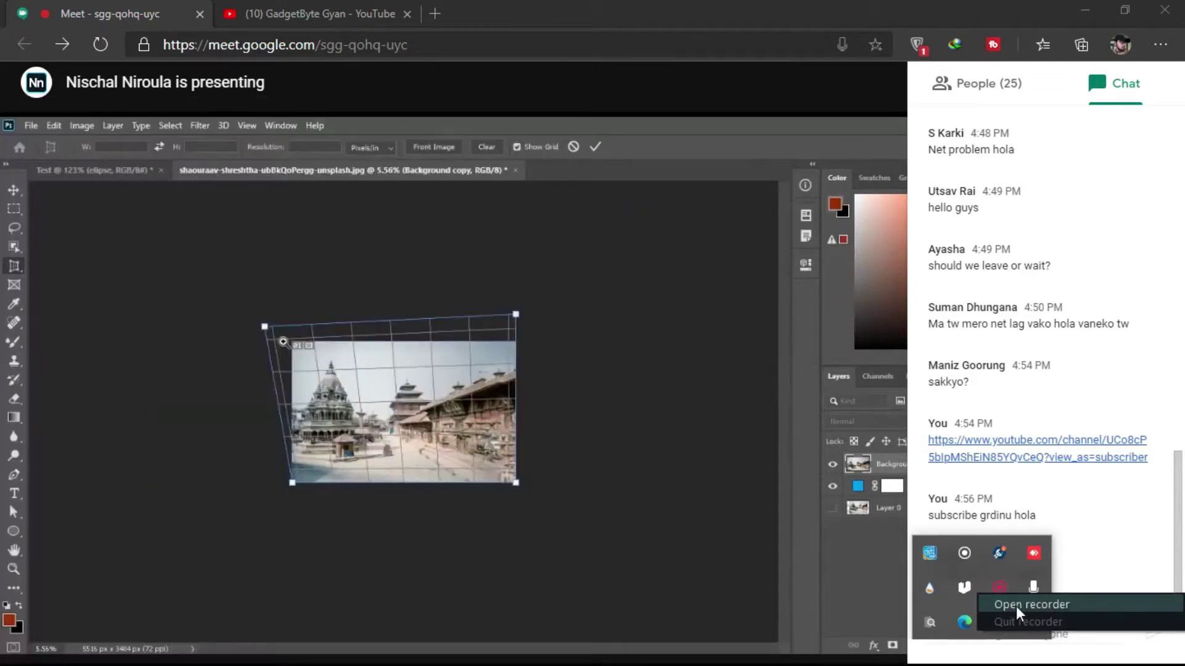
click(1016, 606)
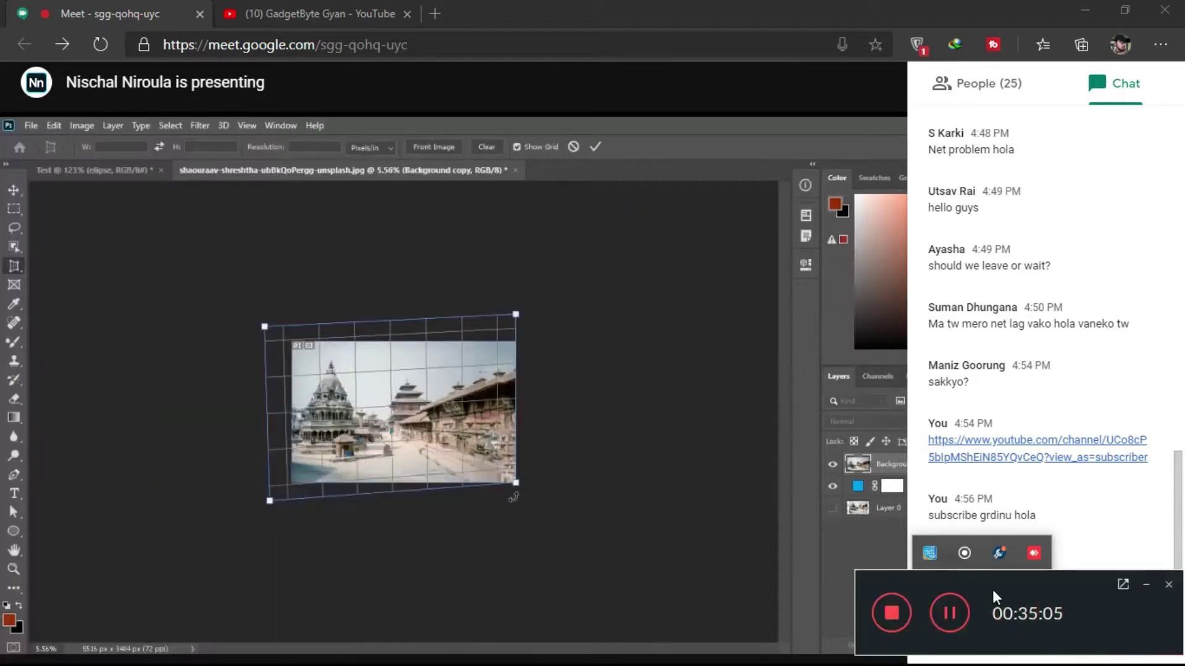
click(1146, 583)
click(580, 527)
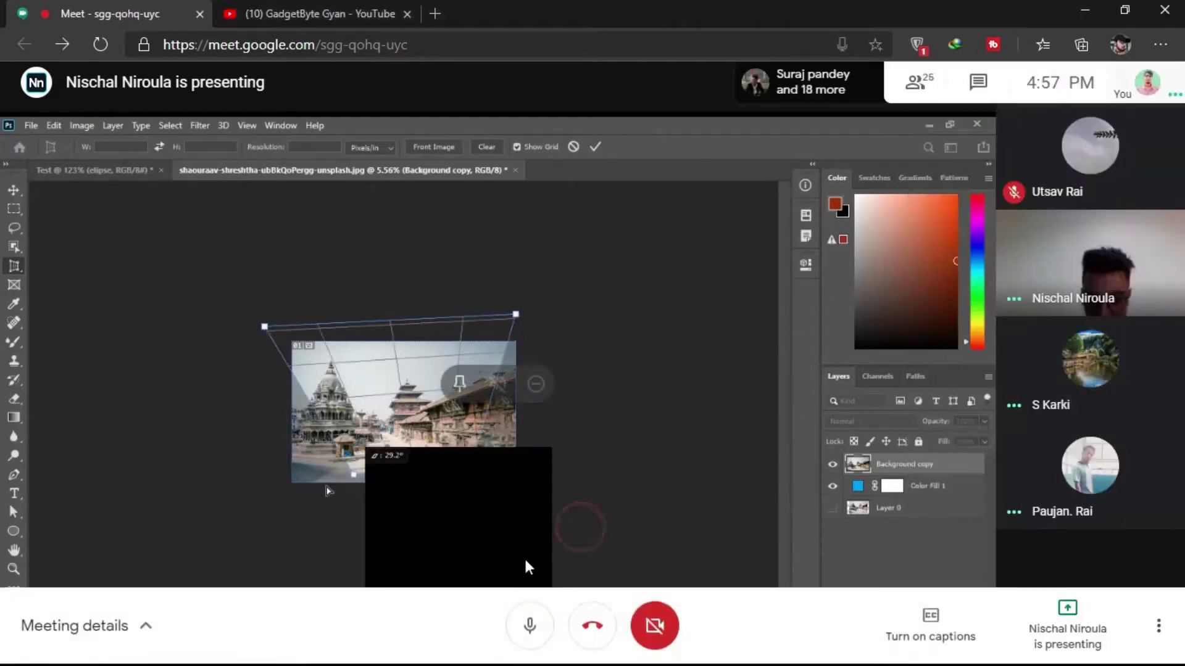
click(528, 629)
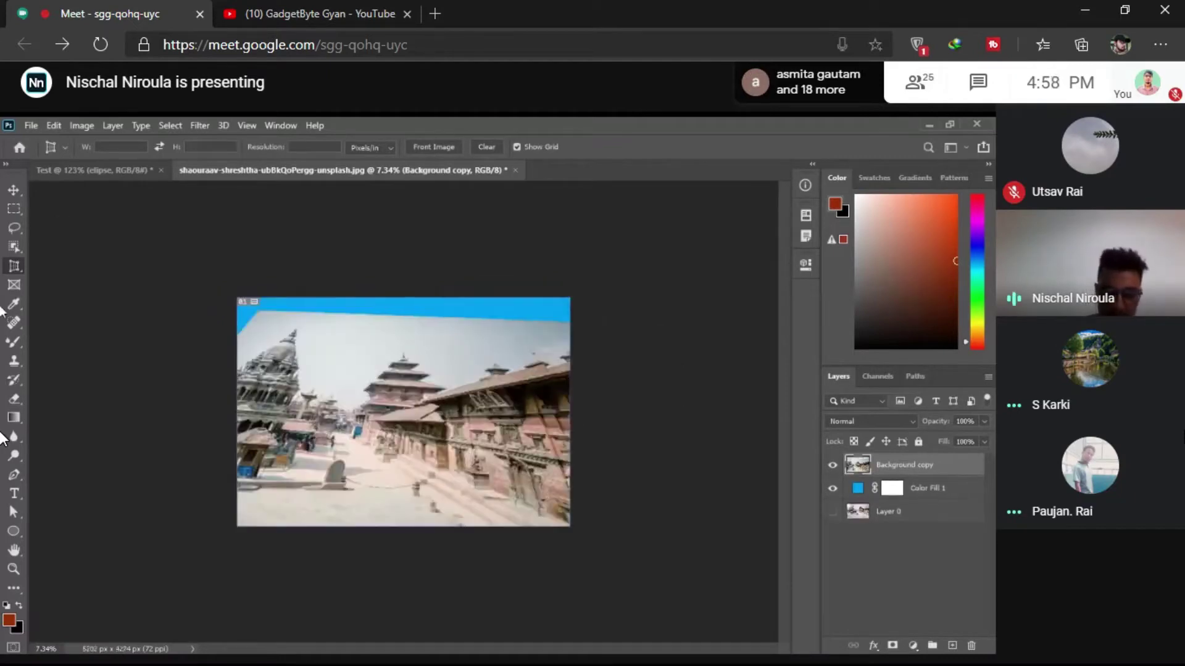
key(ctrl+0)
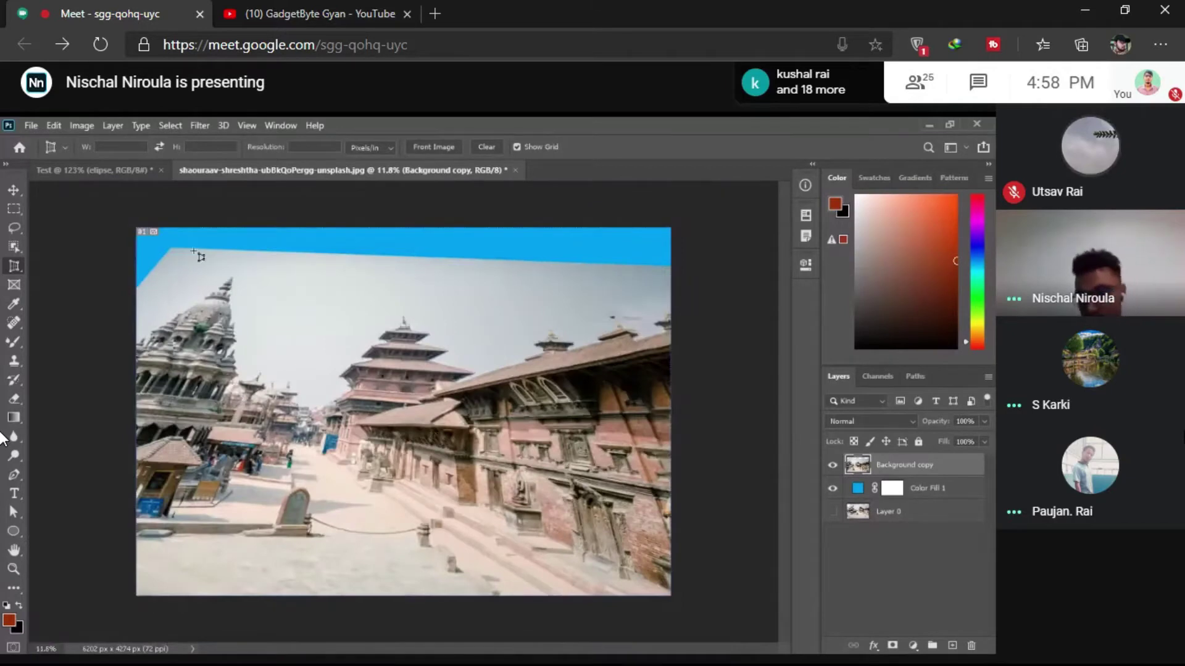
click(535, 623)
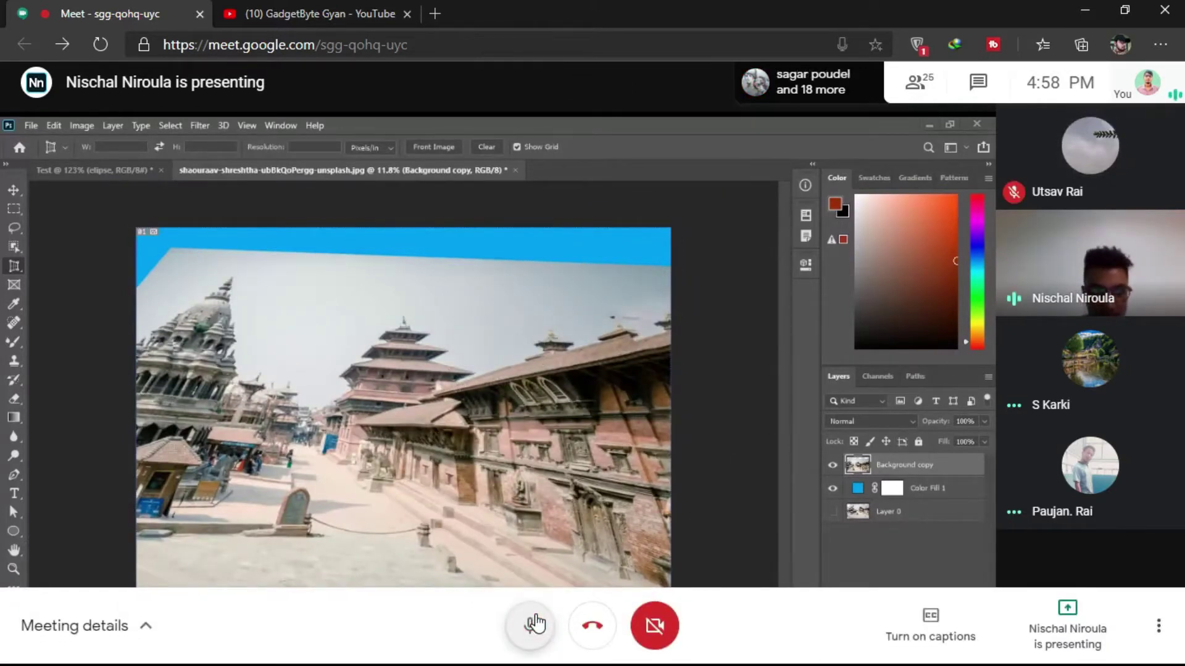
click(535, 623)
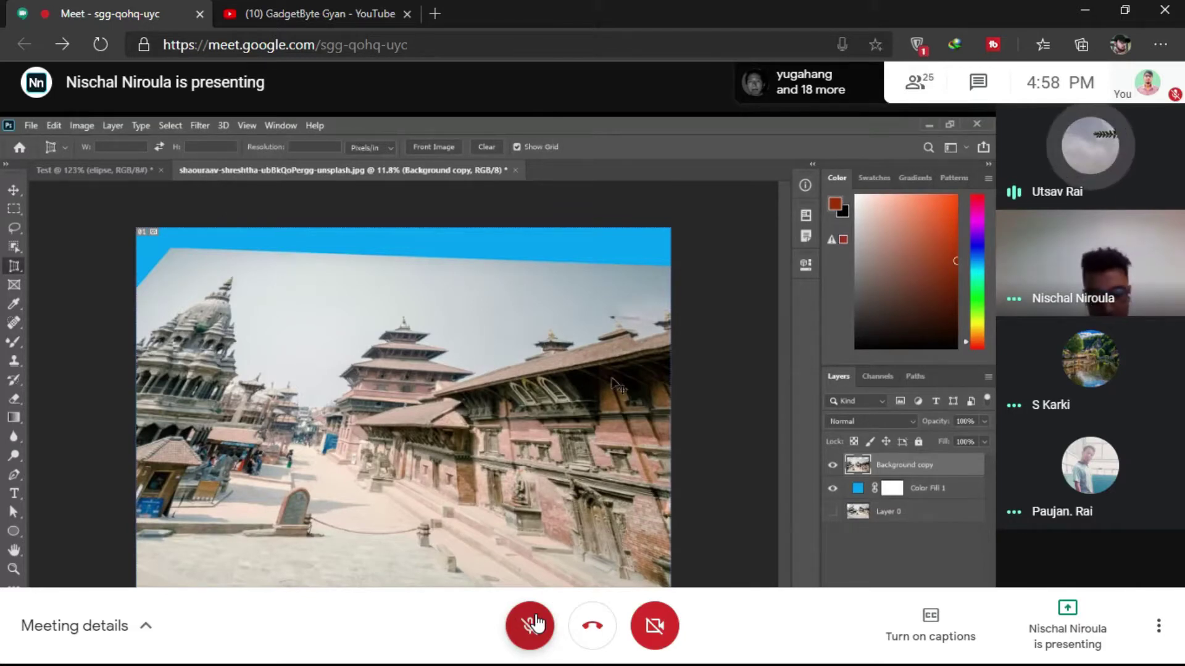
click(535, 623)
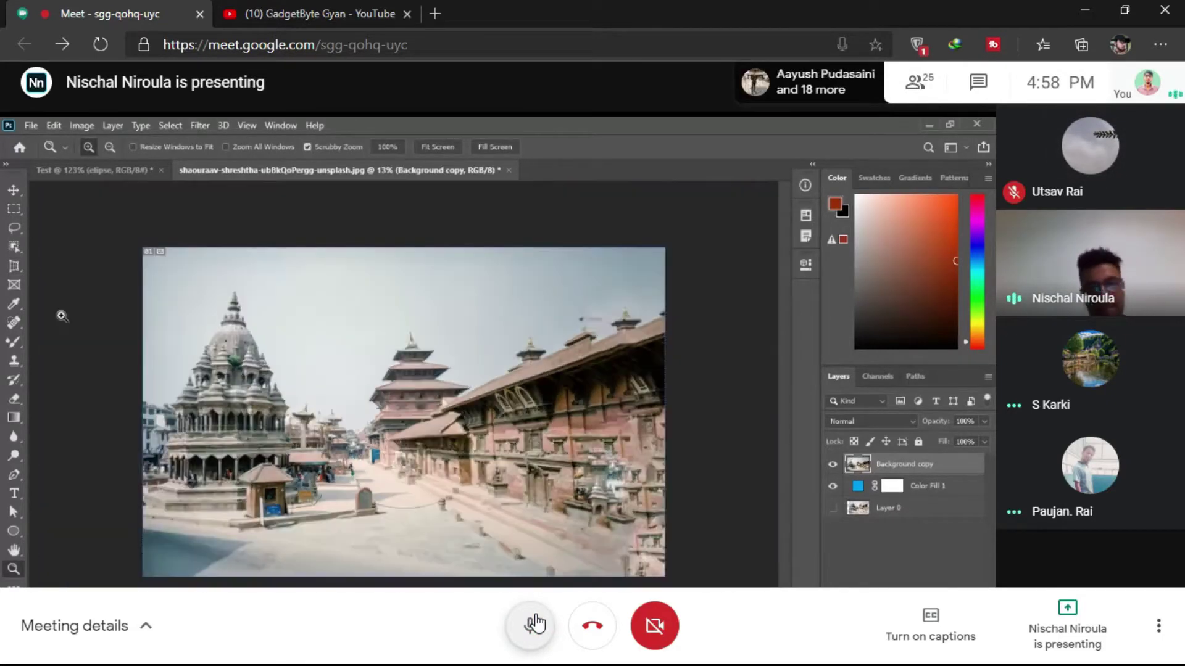
- Mute the microphone, open the People list, and scroll through the 26 participants
click(536, 624)
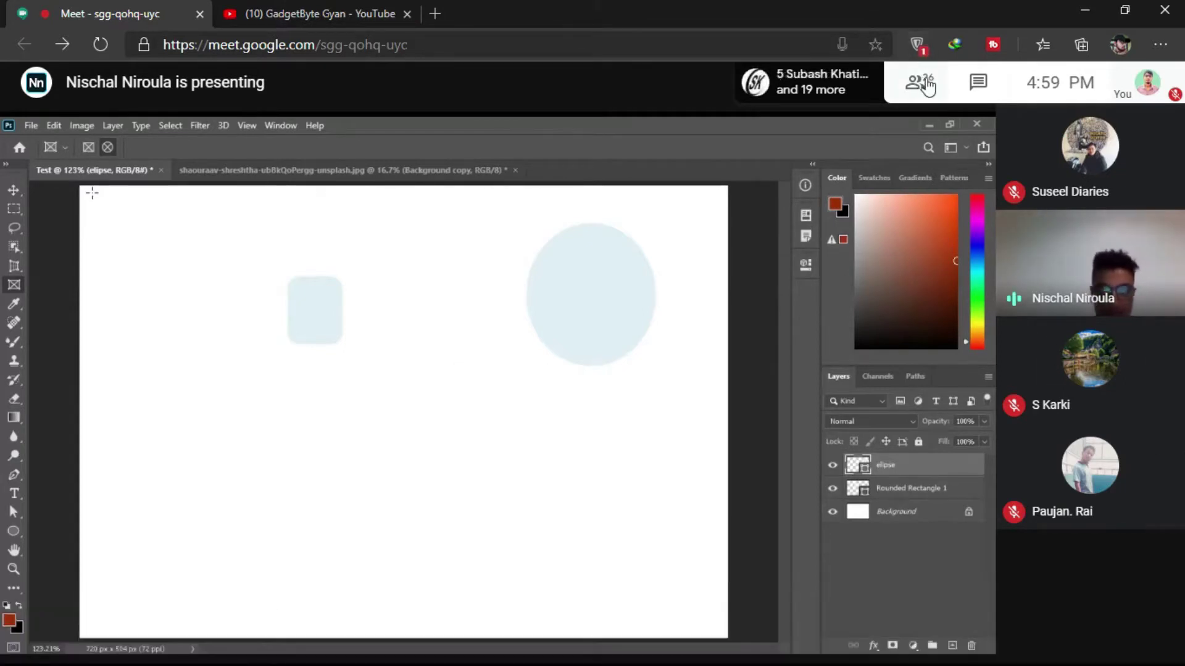
click(974, 83)
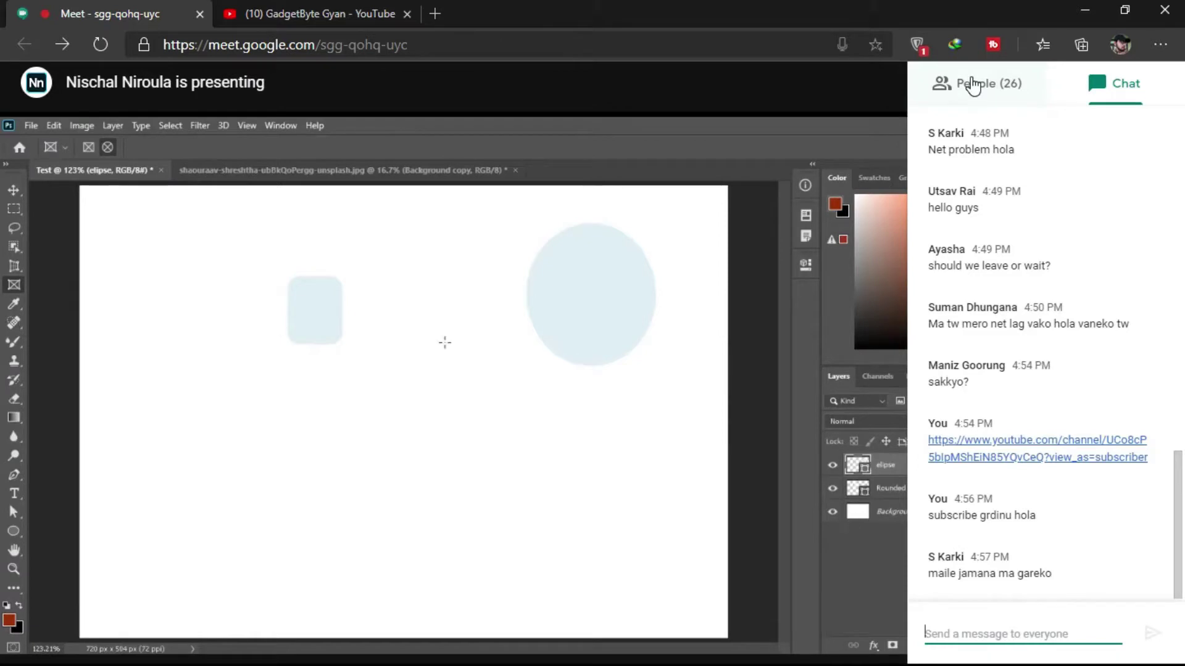
click(943, 85)
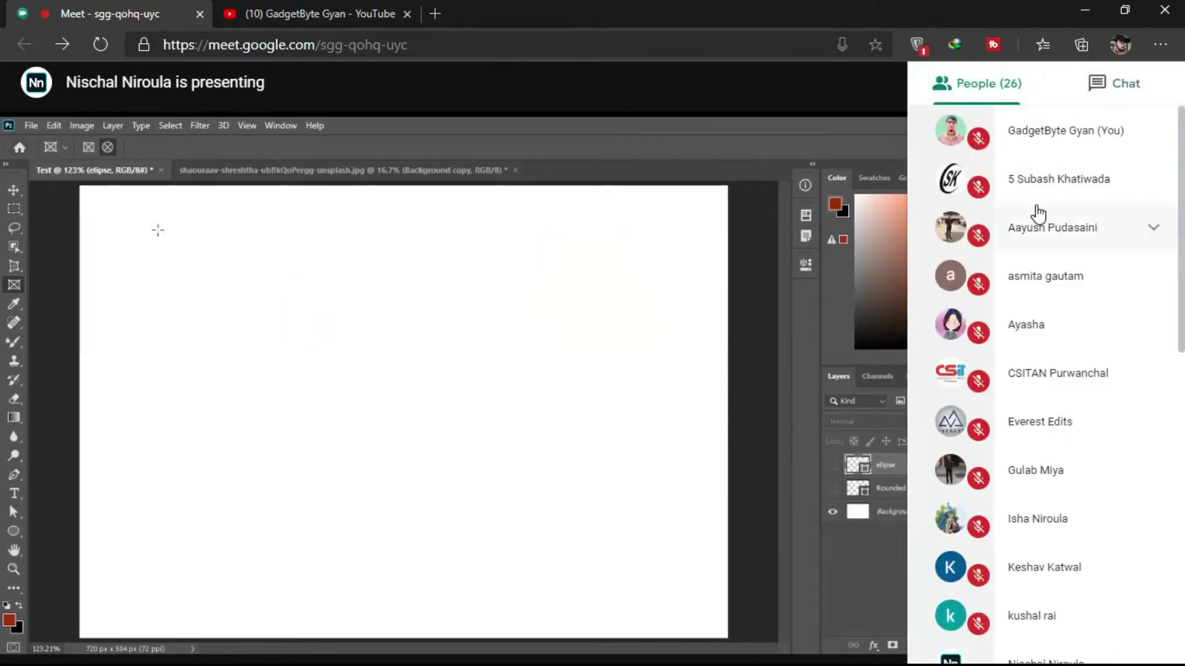
scroll(1035, 211, down, 4)
scroll(1039, 214, down, 3)
scroll(1039, 214, down, 4)
scroll(1038, 212, down, 1)
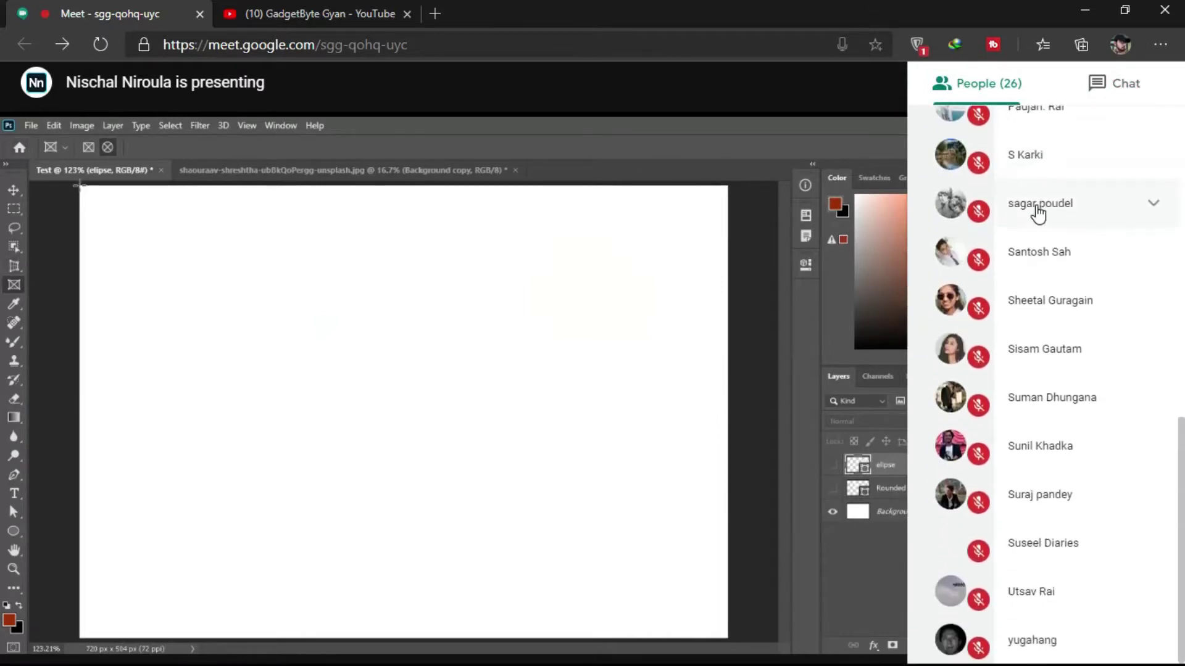
scroll(1038, 212, up, 2)
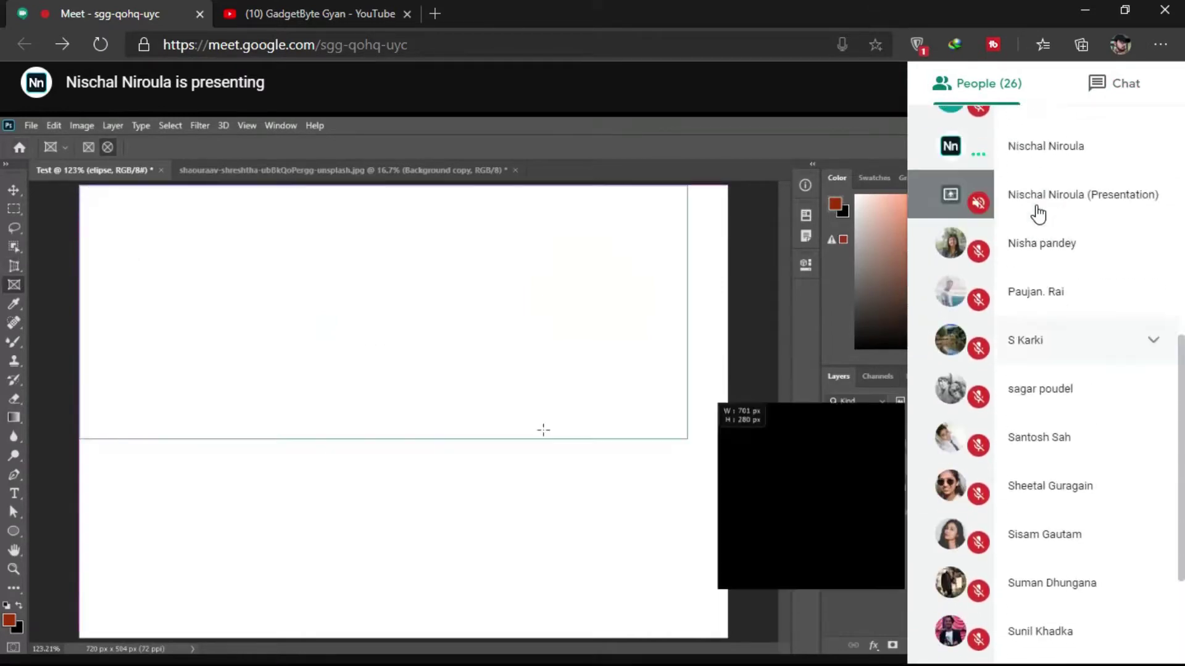
scroll(1038, 212, up, 6)
scroll(1038, 212, up, 4)
scroll(1034, 212, up, 1)
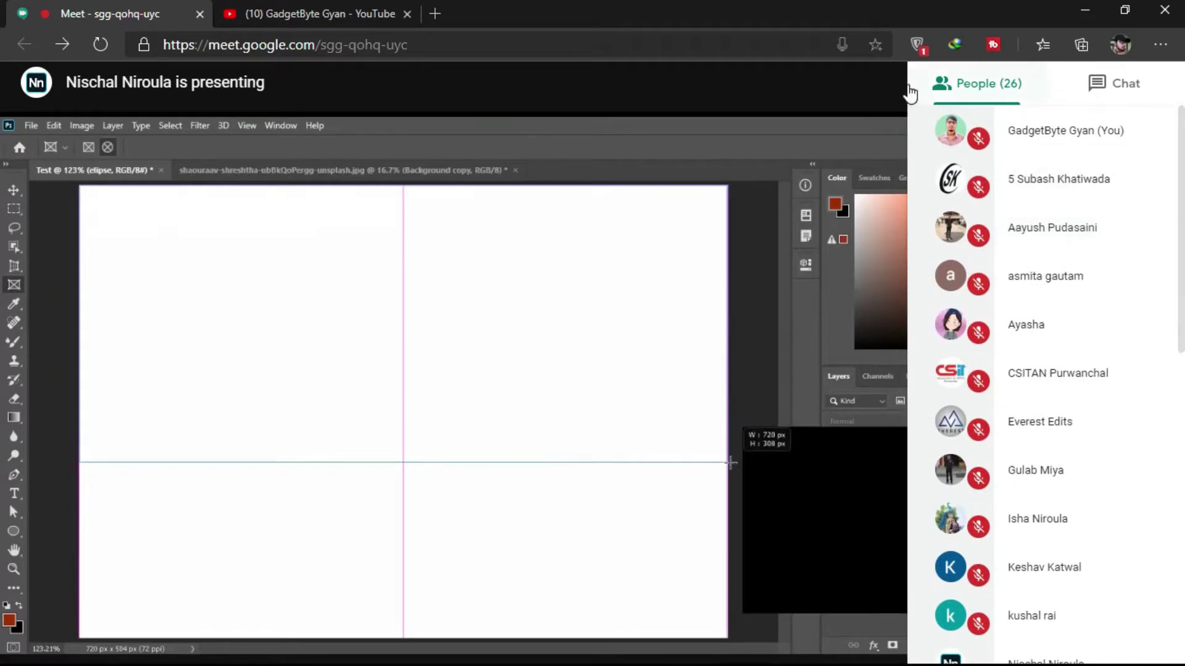
- Close the People panel to return to the video tiles and call controls
click(867, 85)
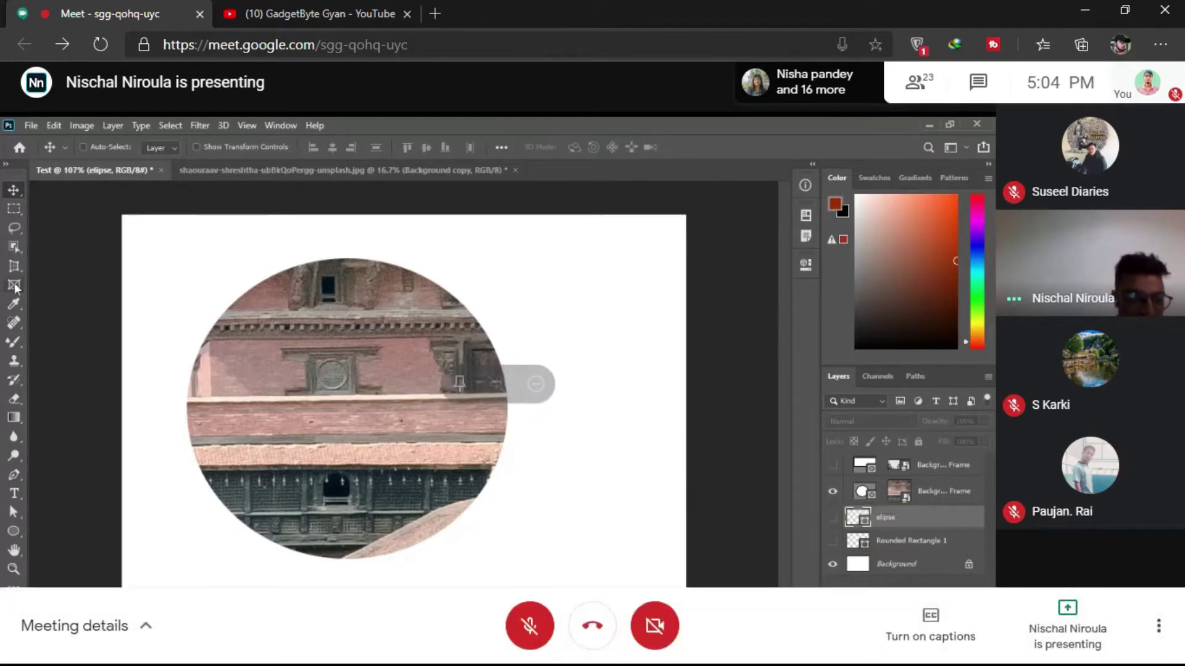
click(523, 627)
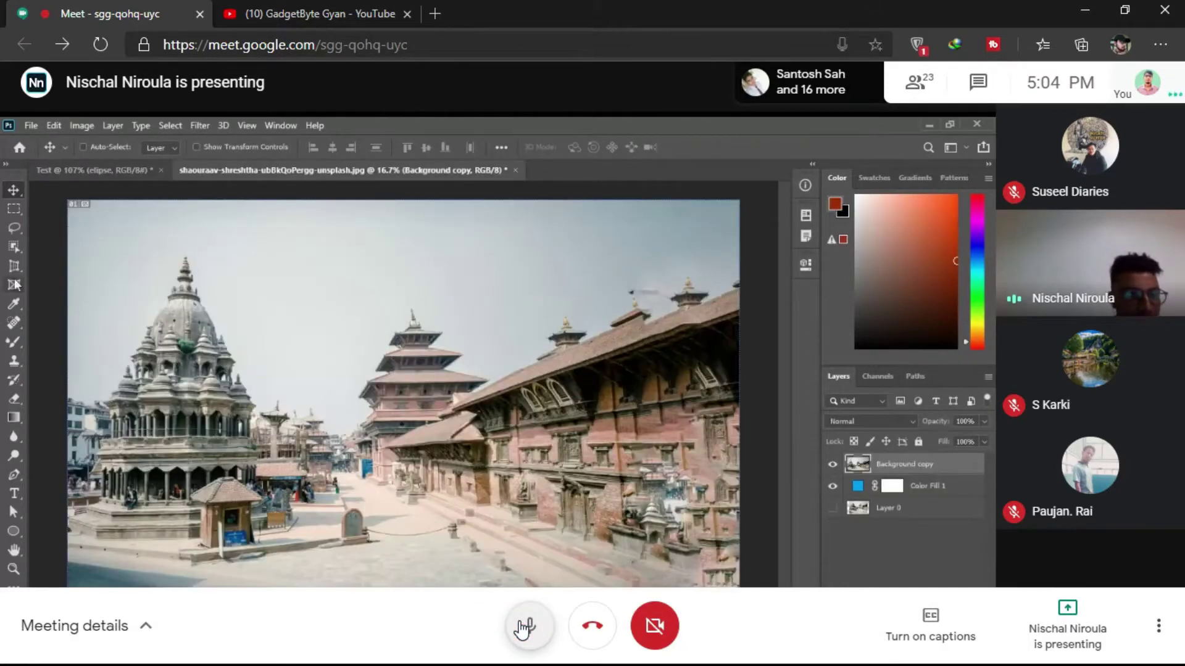
click(523, 627)
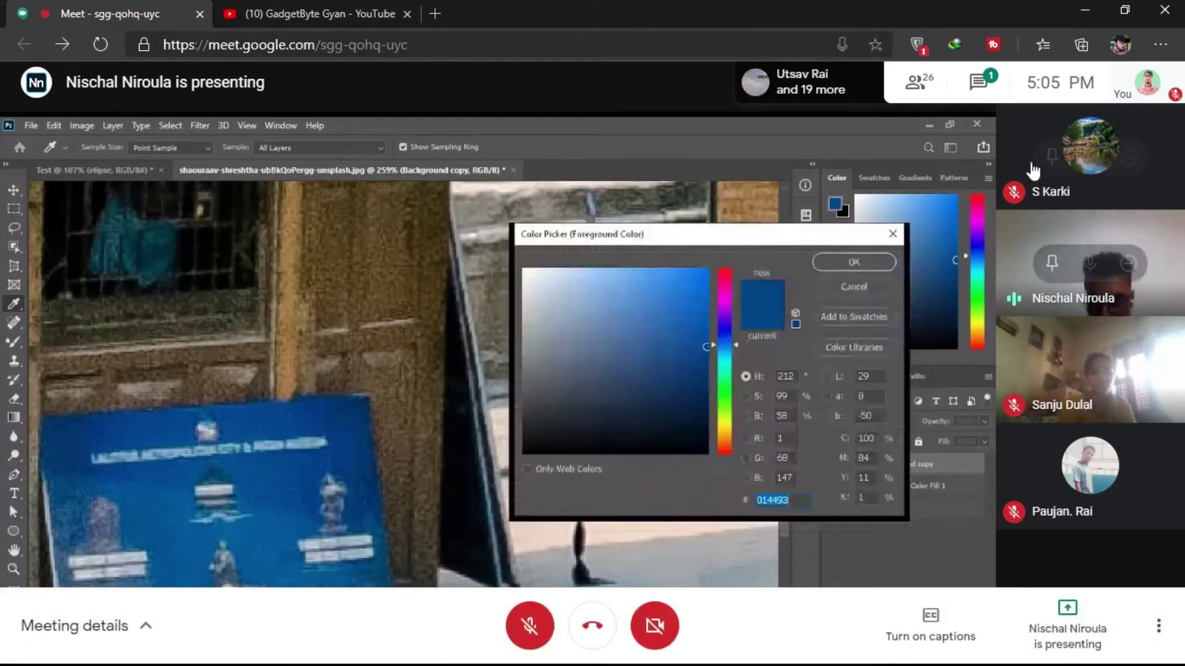
click(980, 83)
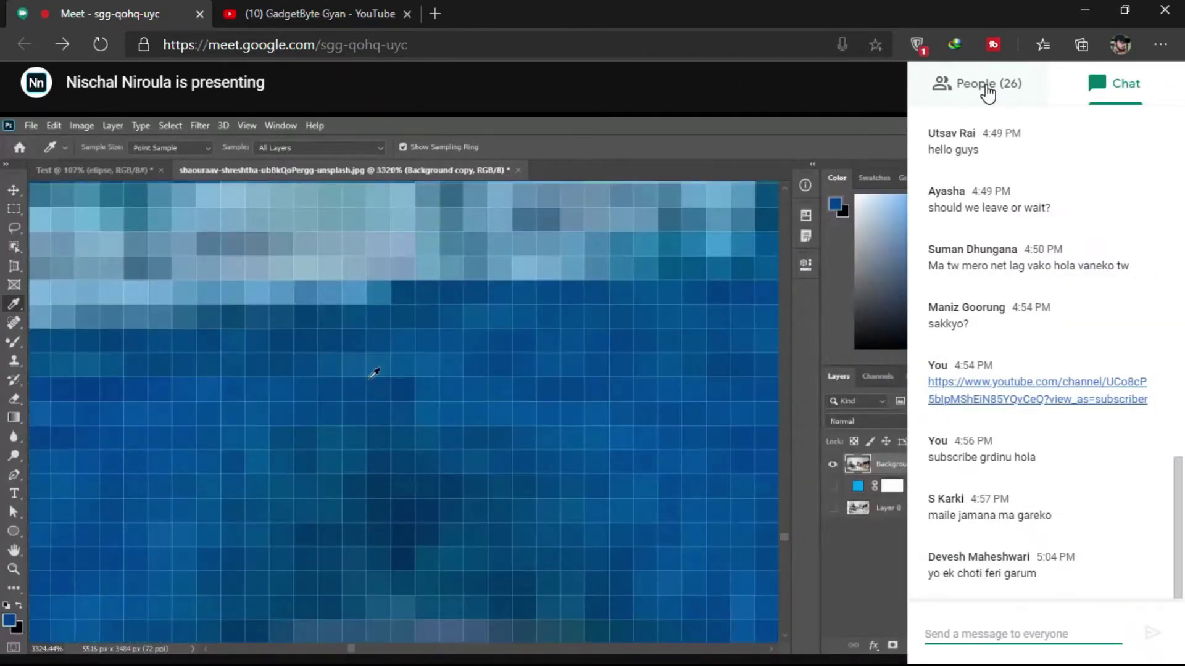
click(870, 88)
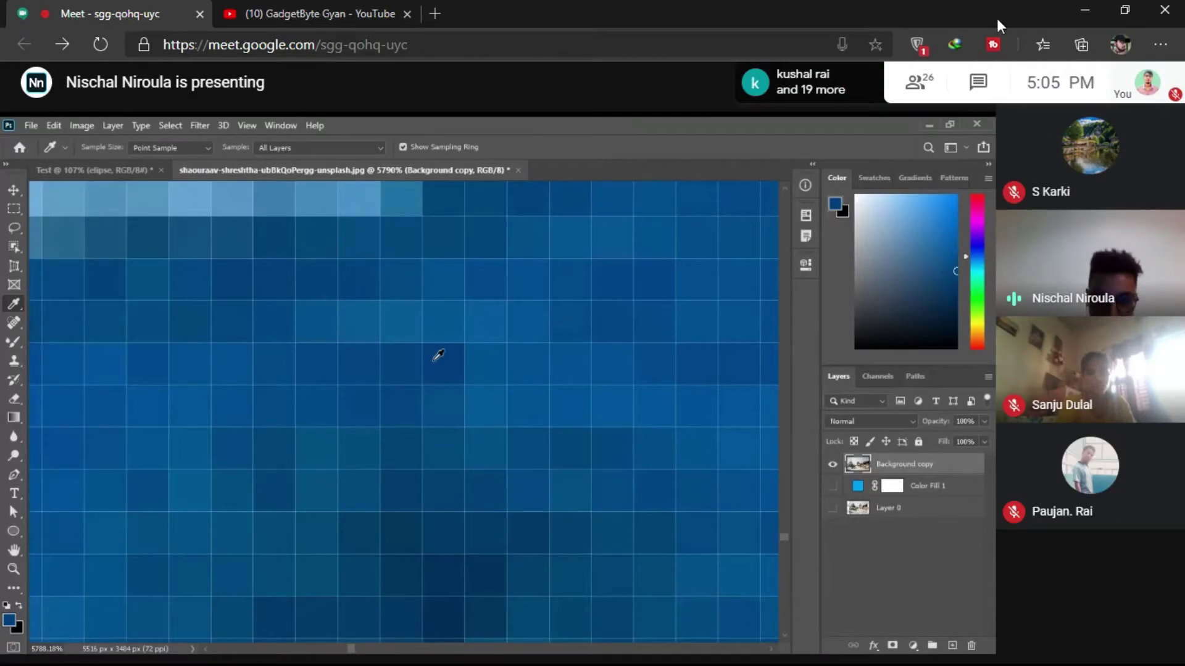
mouse_move(1090, 264)
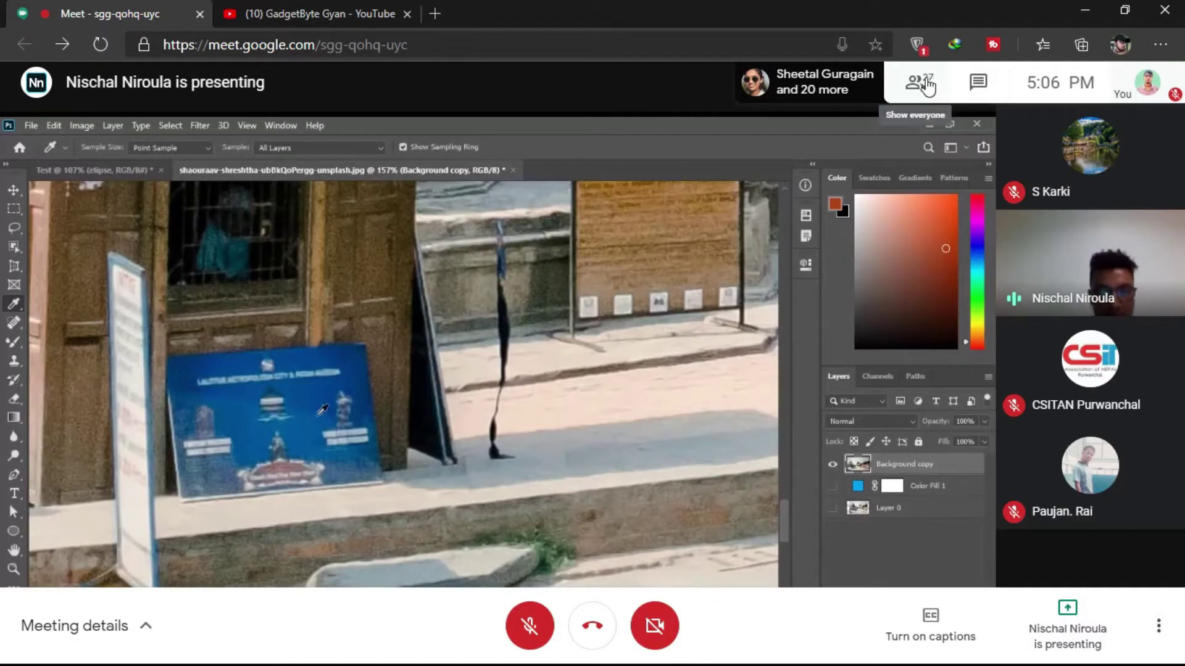
- Open the People panel and scroll up and down through the 27 participants
click(933, 85)
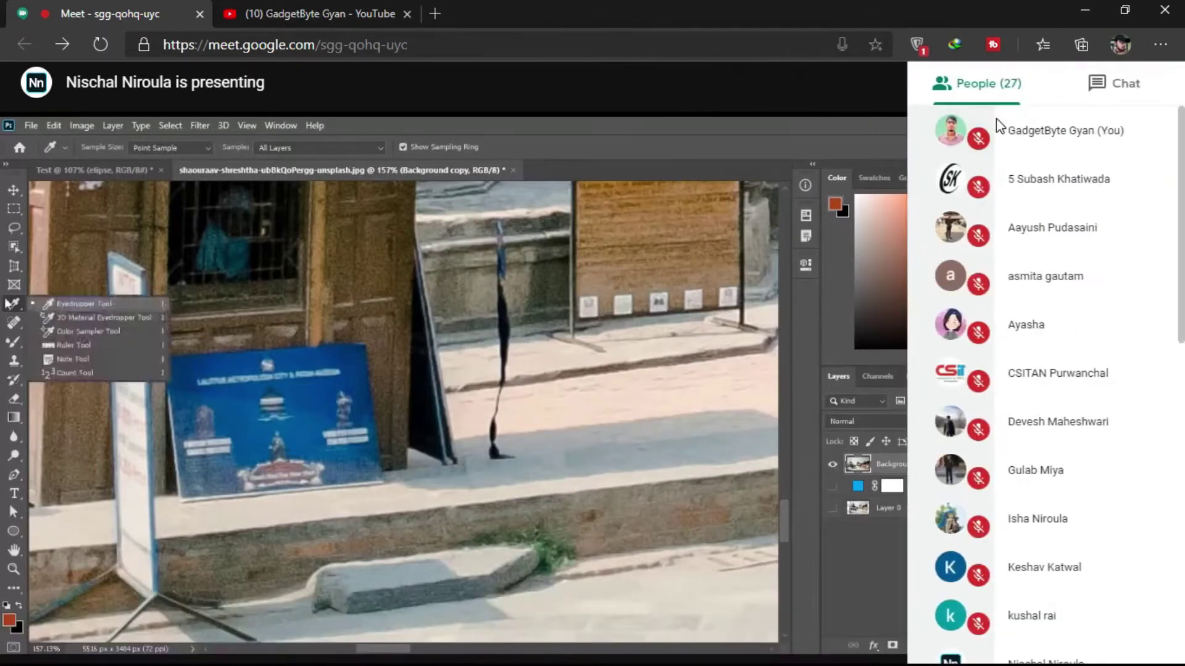
scroll(1106, 230, down, 1)
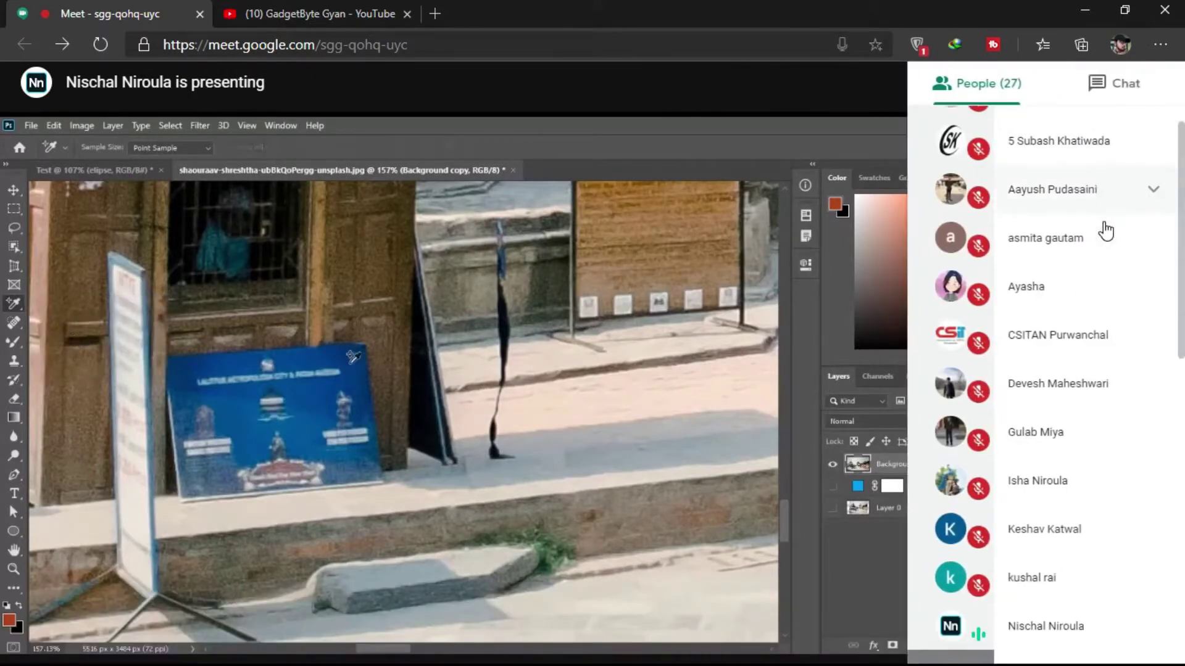
scroll(1106, 230, down, 2)
scroll(1106, 230, down, 3)
scroll(1105, 230, down, 3)
scroll(1106, 230, down, 3)
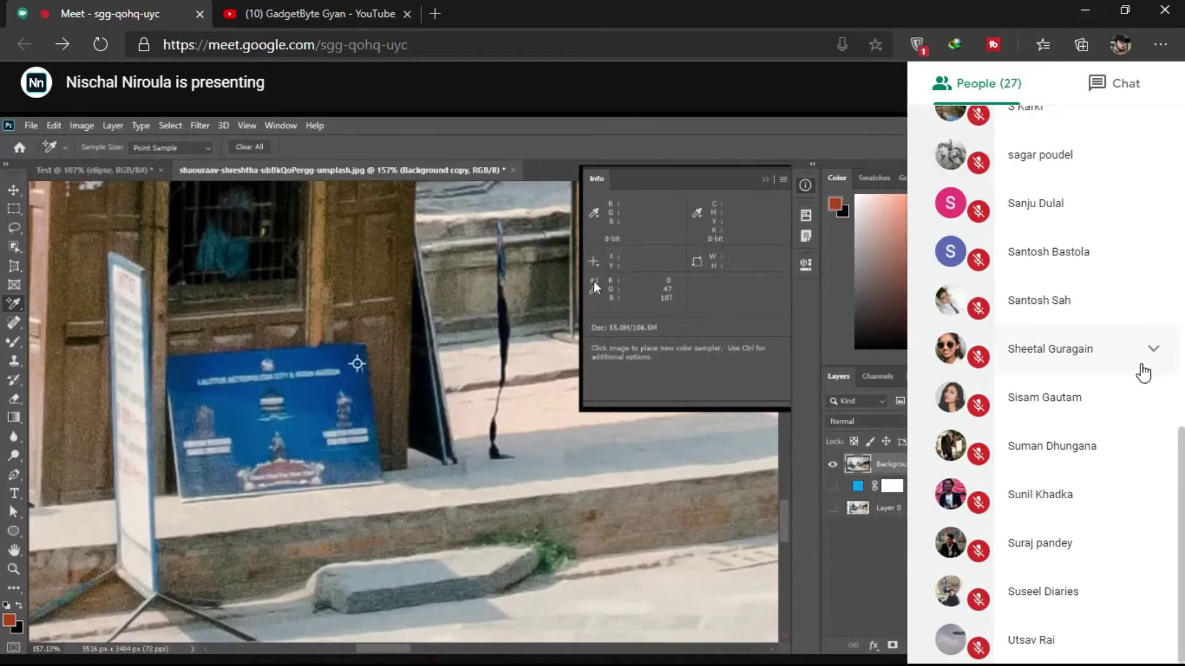
scroll(1142, 376, up, 5)
scroll(1138, 375, up, 2)
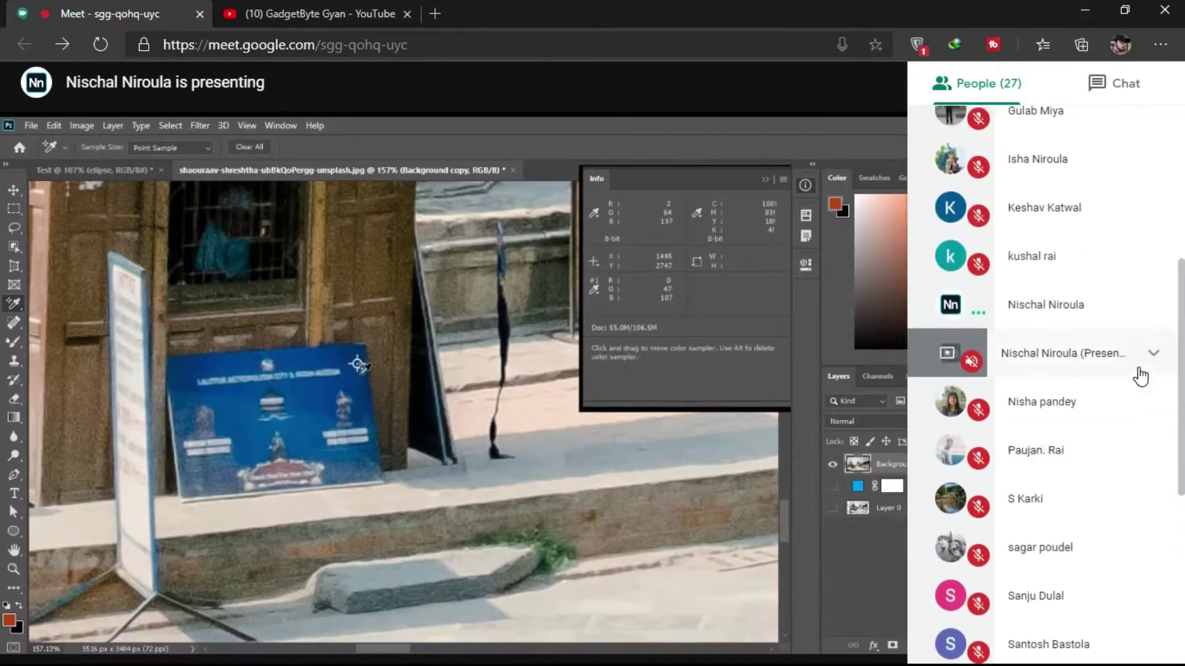
scroll(1137, 376, up, 1)
scroll(1138, 376, up, 1)
scroll(1079, 191, up, 4)
mouse_move(1046, 166)
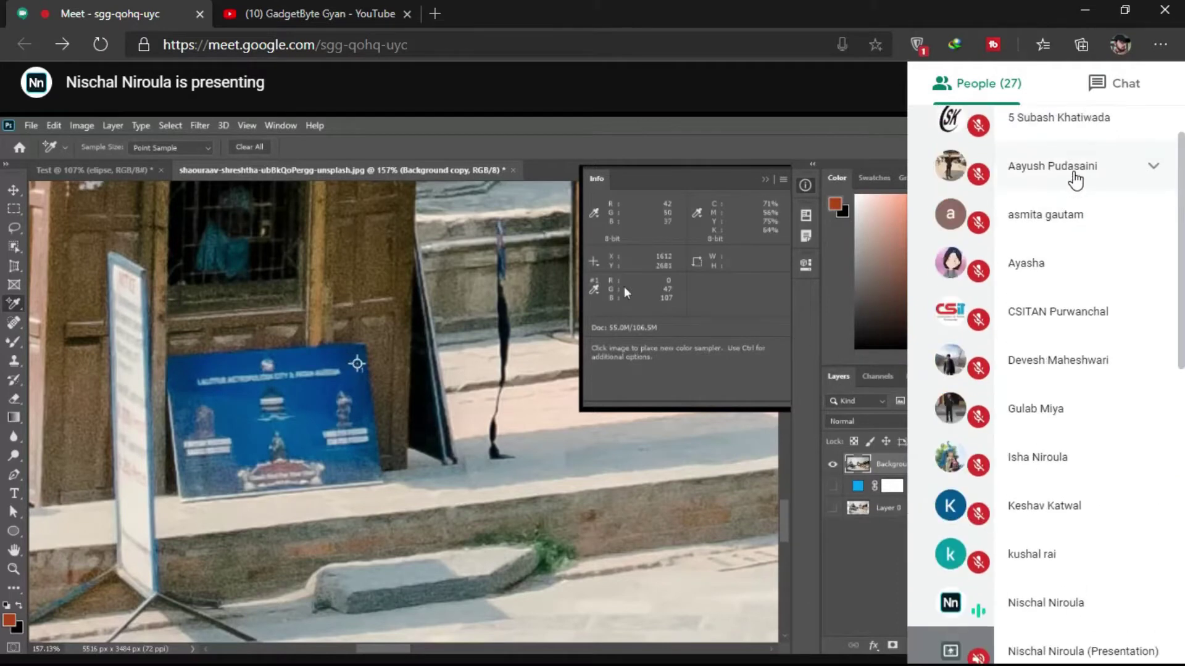
scroll(1077, 180, up, 1)
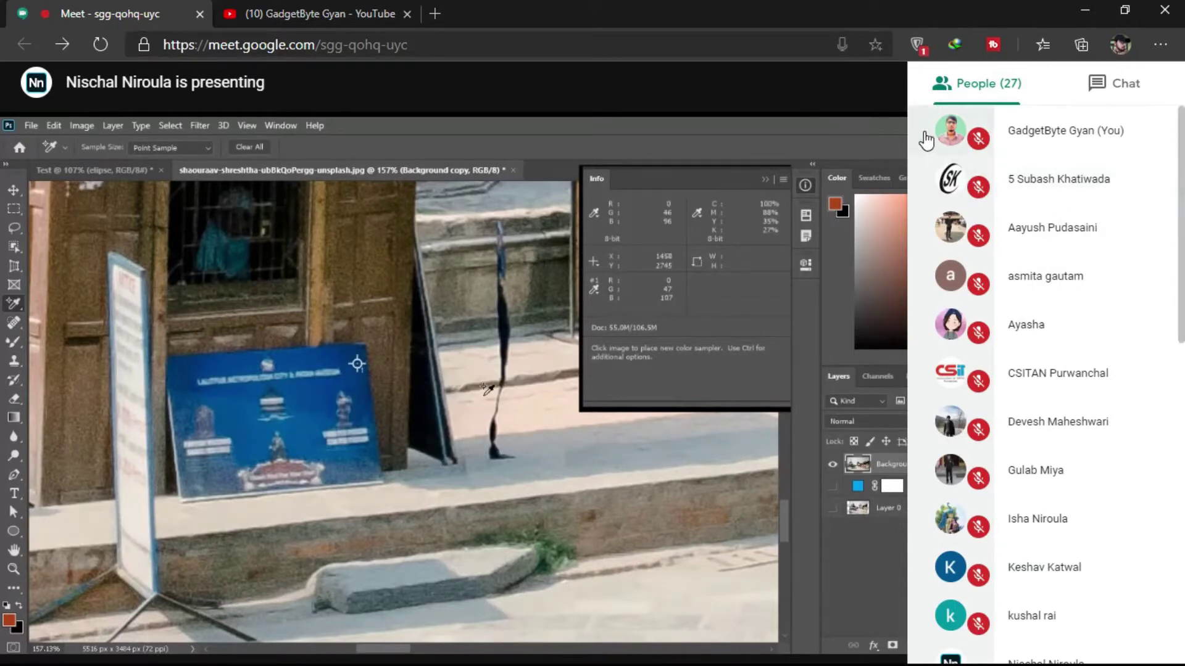
scroll(1047, 185, down, 2)
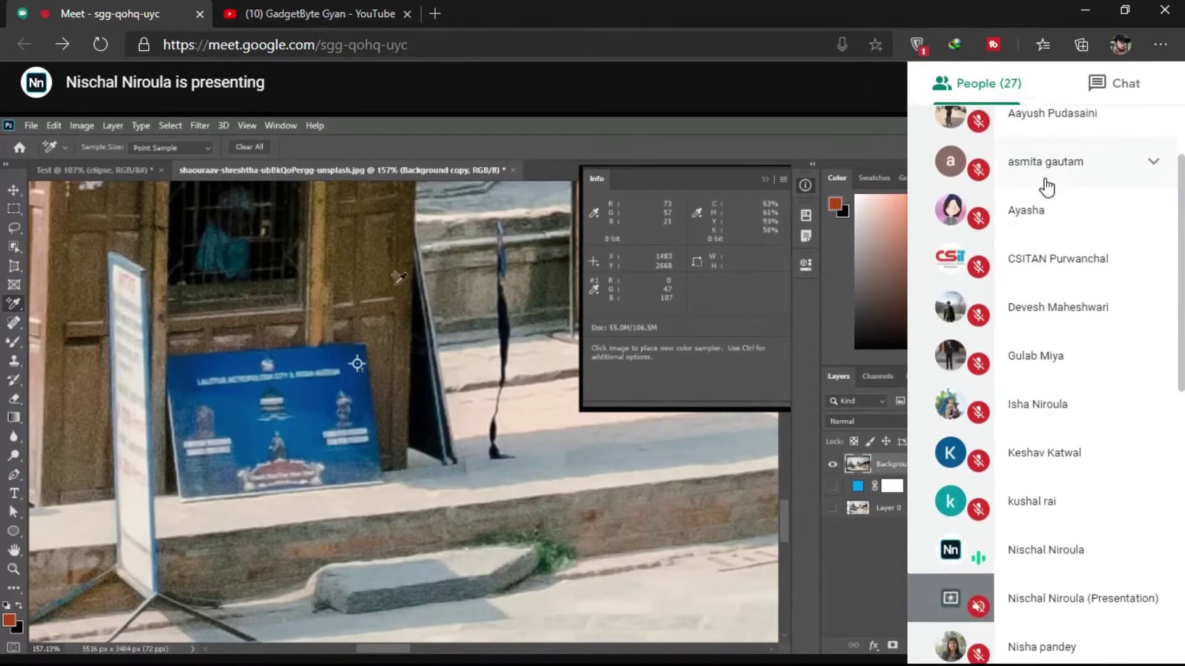
scroll(1047, 186, down, 1)
scroll(1047, 186, down, 1)
scroll(1048, 185, down, 1)
scroll(1047, 185, down, 1)
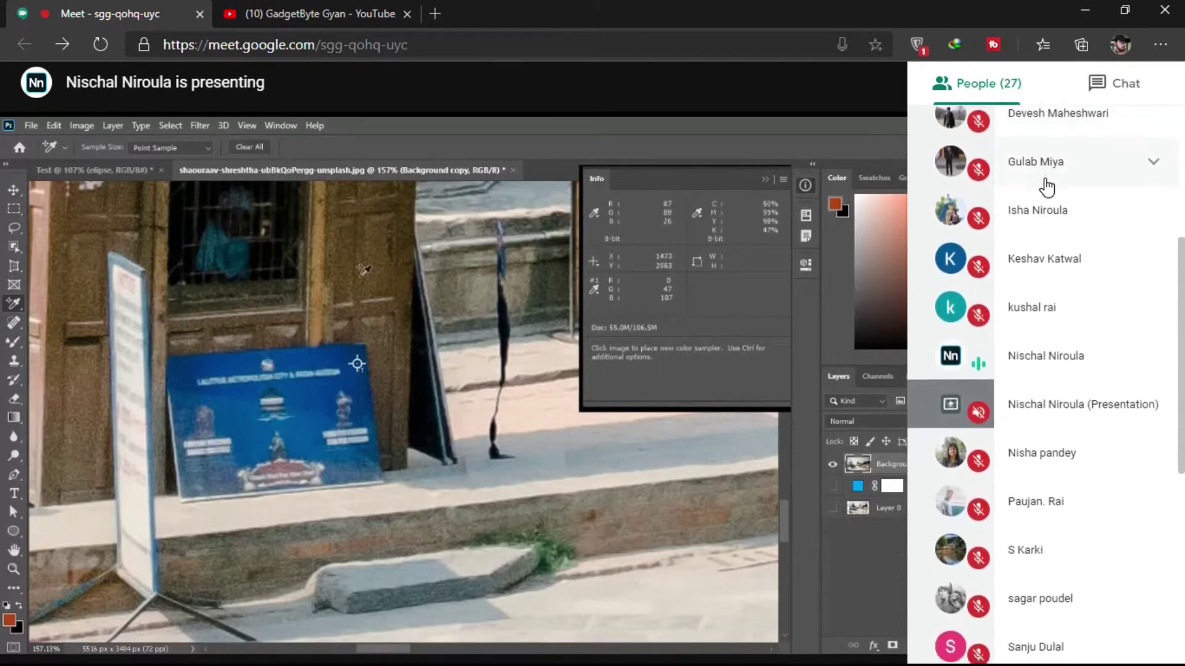
scroll(1047, 185, down, 2)
- Close the participants list, then paint out the red speck on the paving with Spot Healing
click(895, 82)
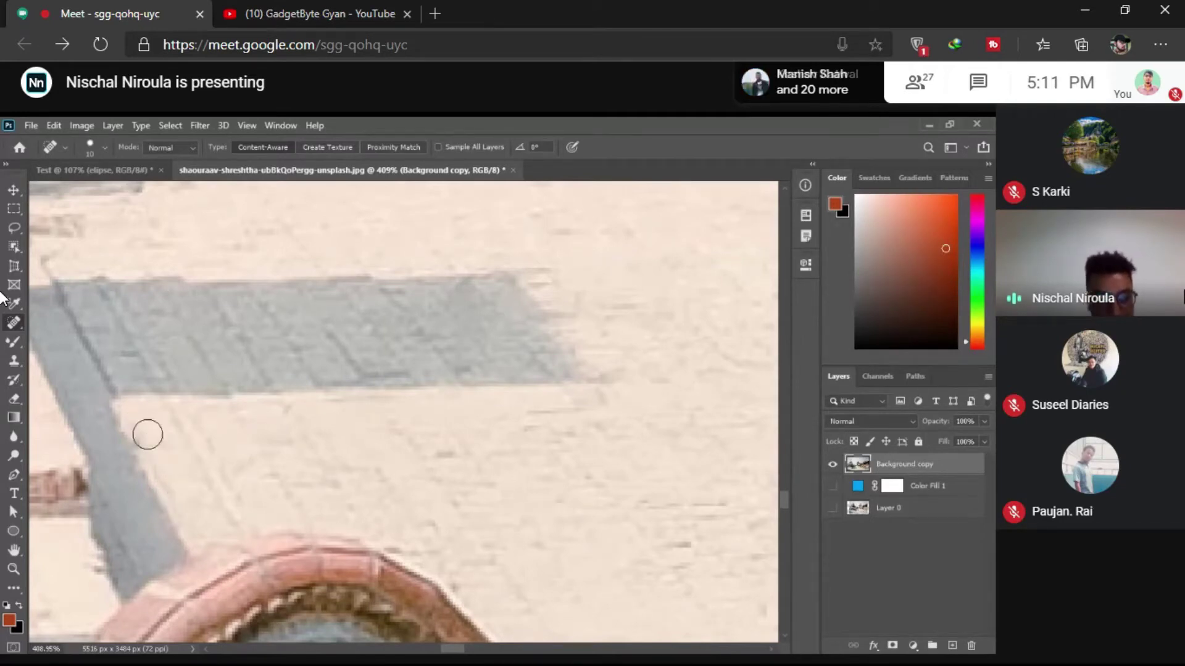
scroll(203, 431, down, 5)
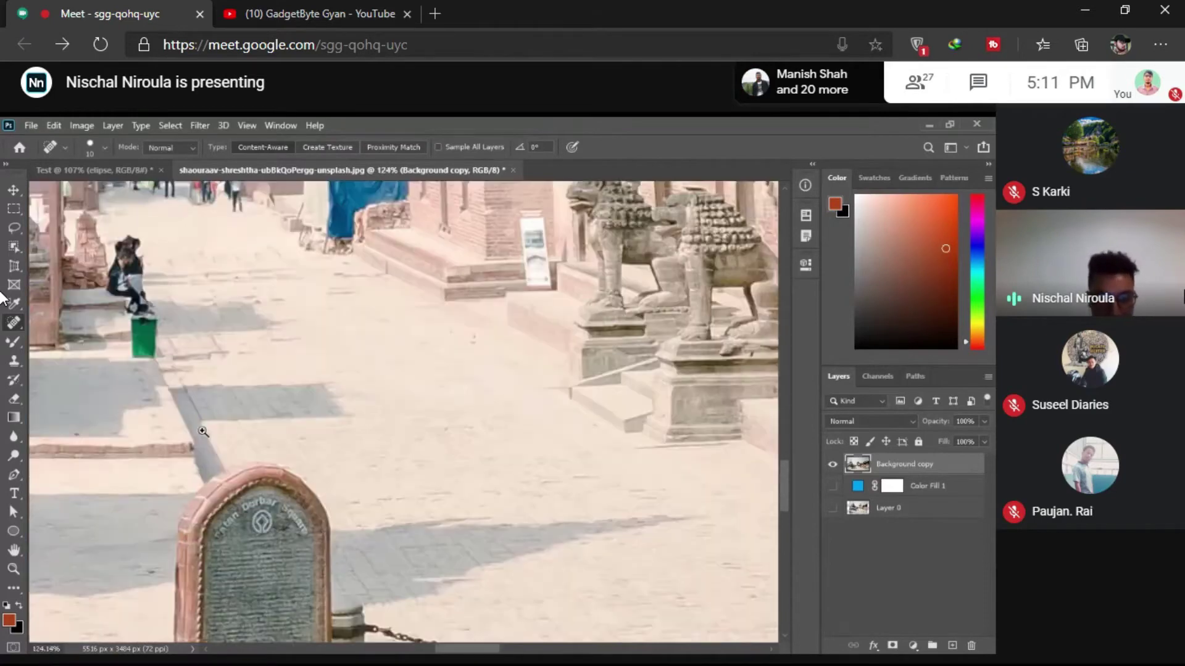
drag(366, 471, 312, 443)
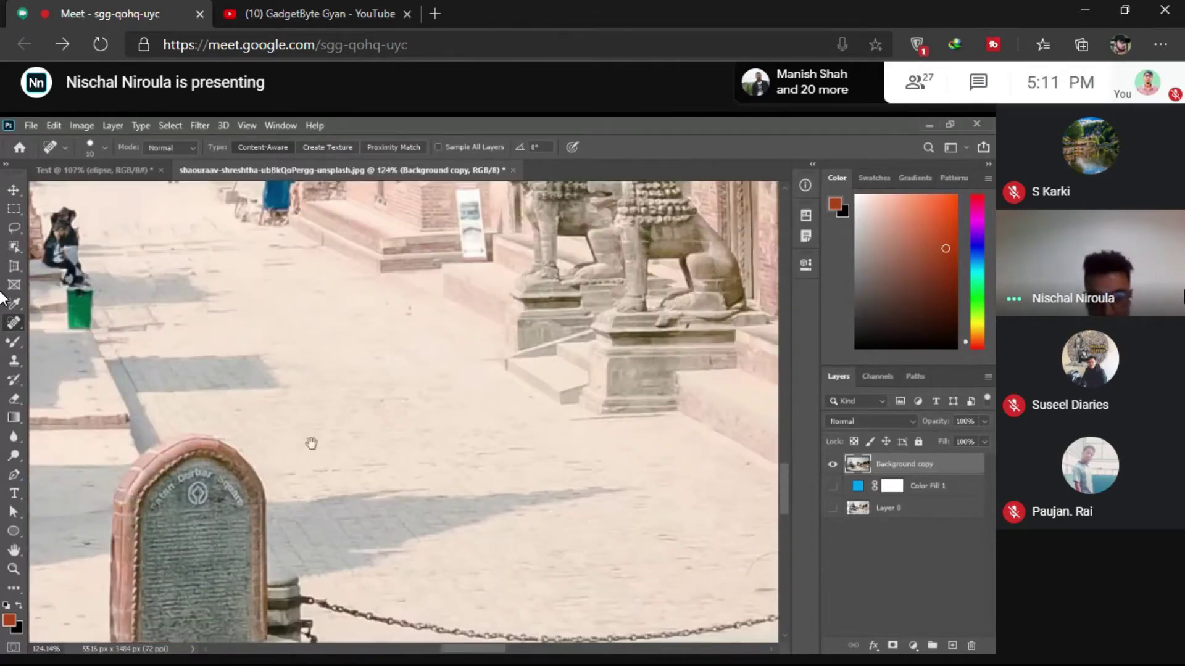
scroll(406, 309, up, 5)
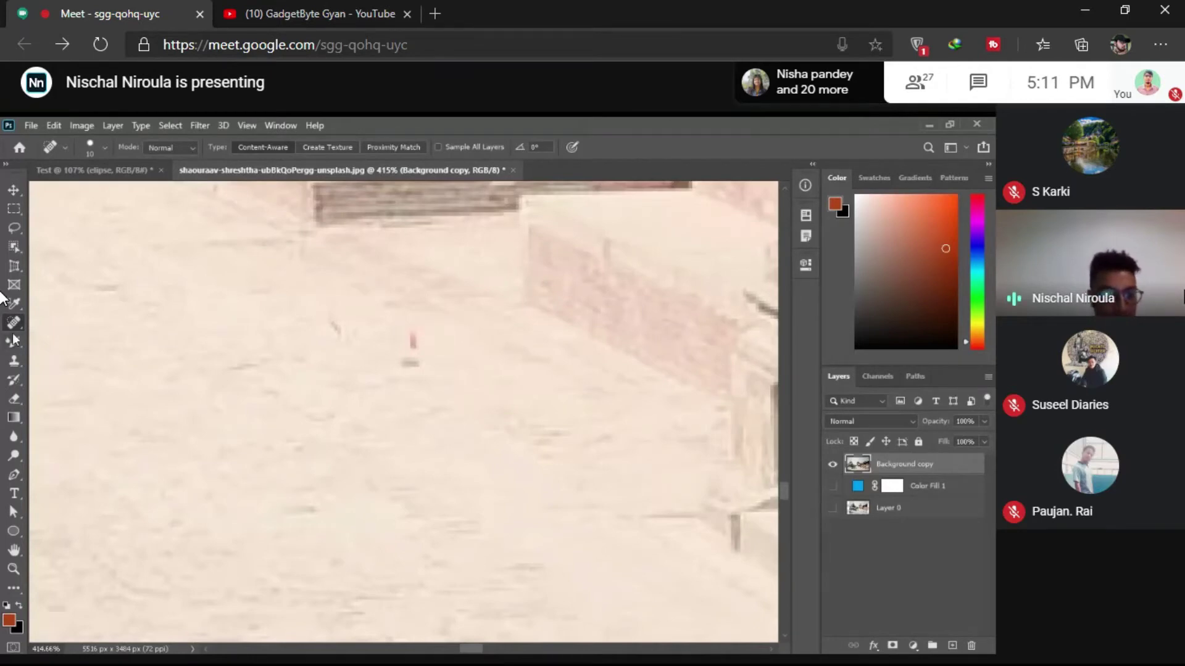
drag(321, 306, 401, 337)
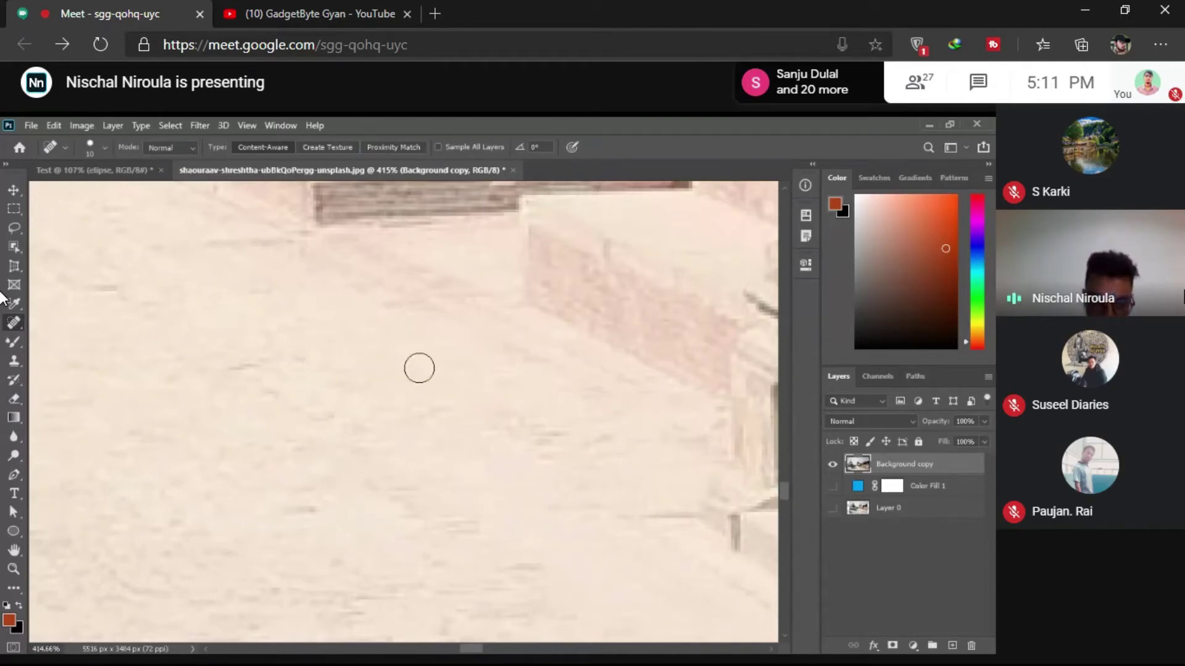
key(ctrl+0)
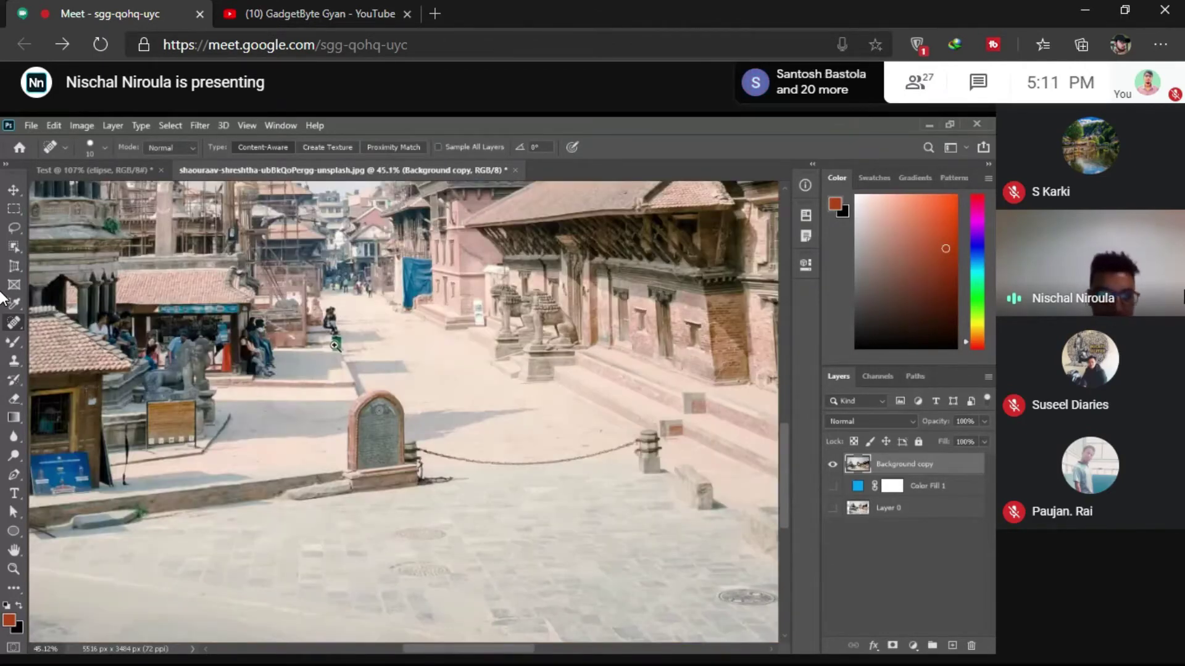
scroll(334, 346, up, 2)
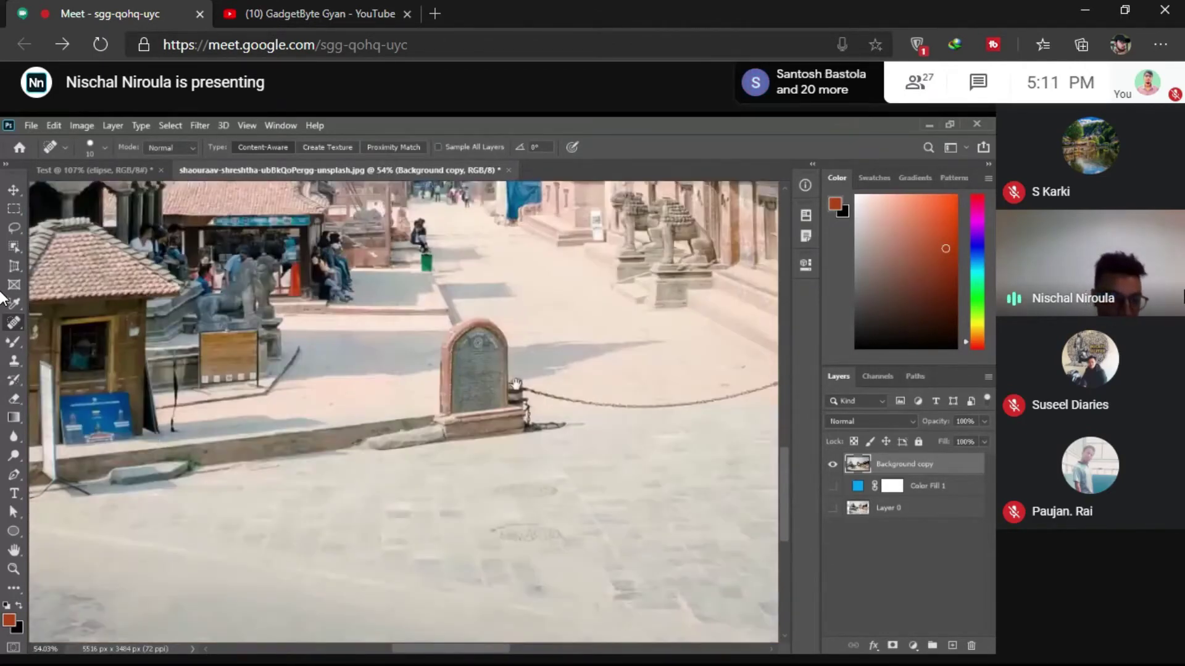
- Switch to the Healing Brush Tool and click the zoomed kerb, triggering the source-point warning
right_click(14, 323)
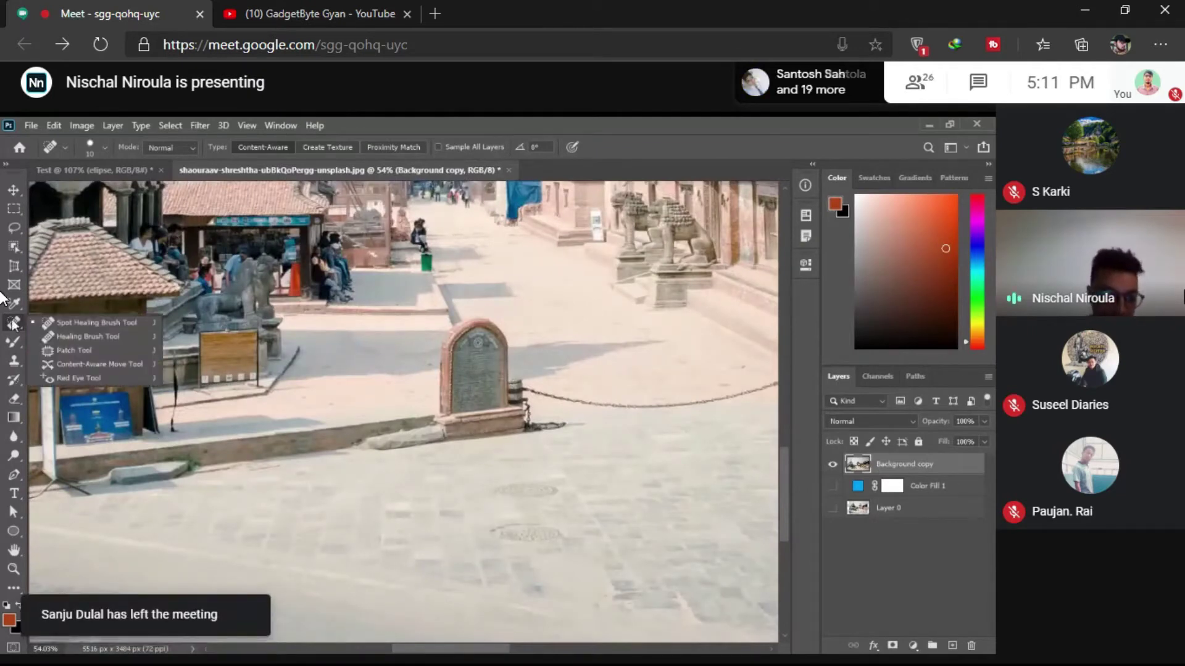
click(92, 336)
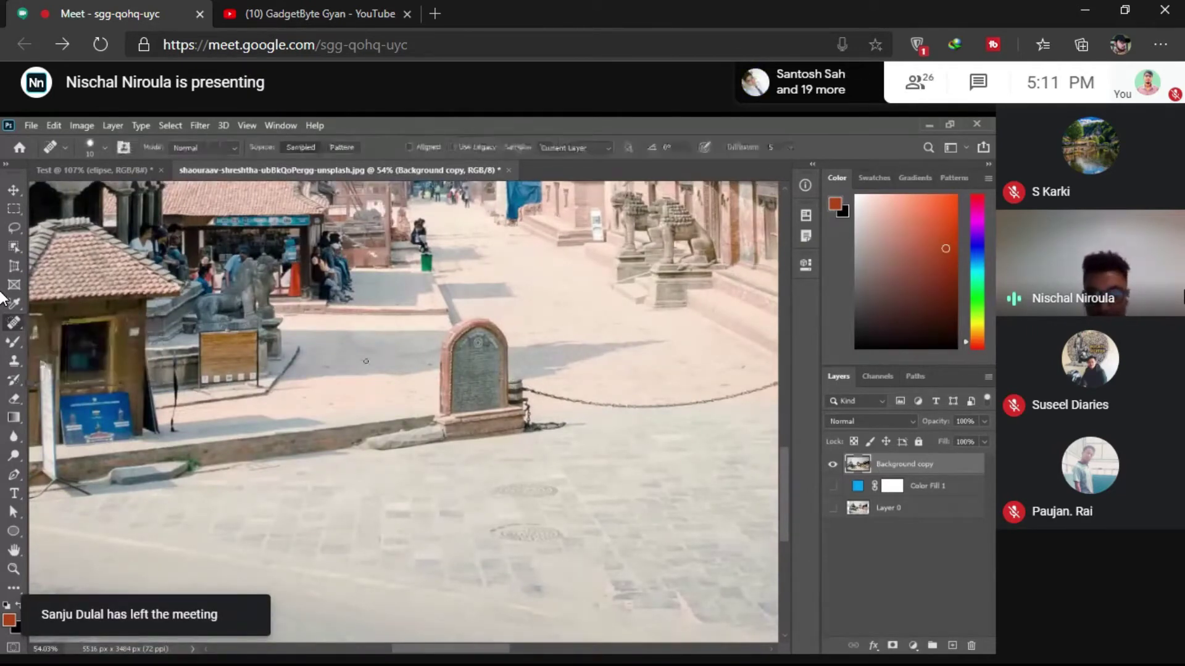
mouse_move(461, 347)
mouse_down()
mouse_move(498, 356)
mouse_move(254, 444)
mouse_up()
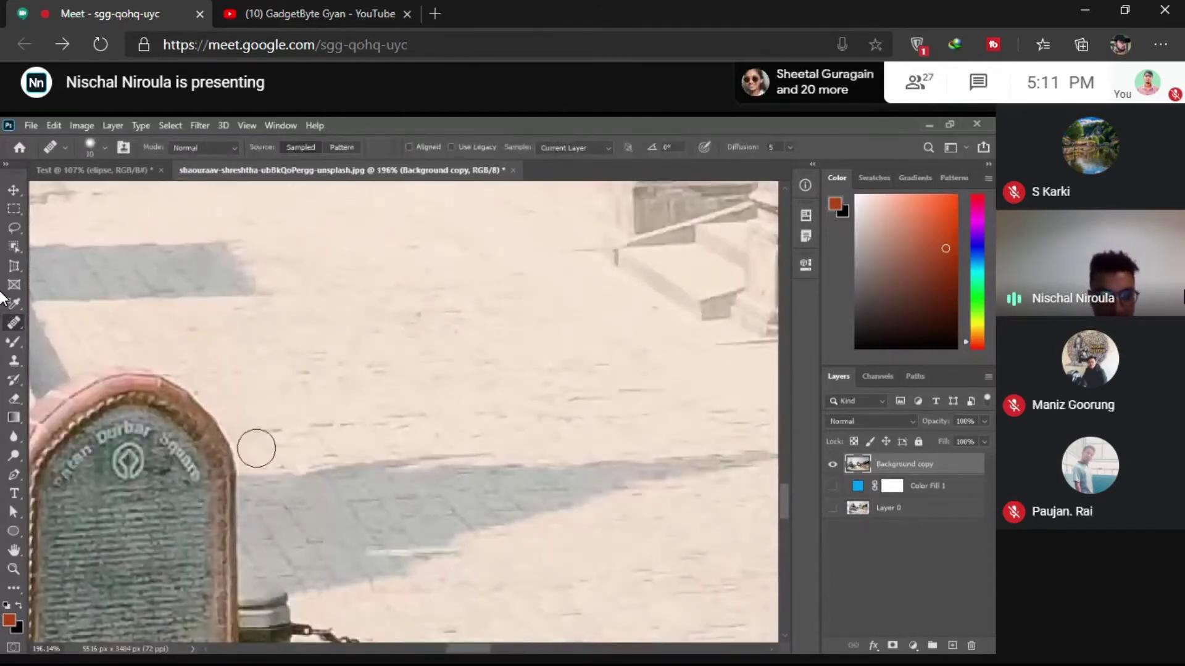
scroll(216, 344, up, 2)
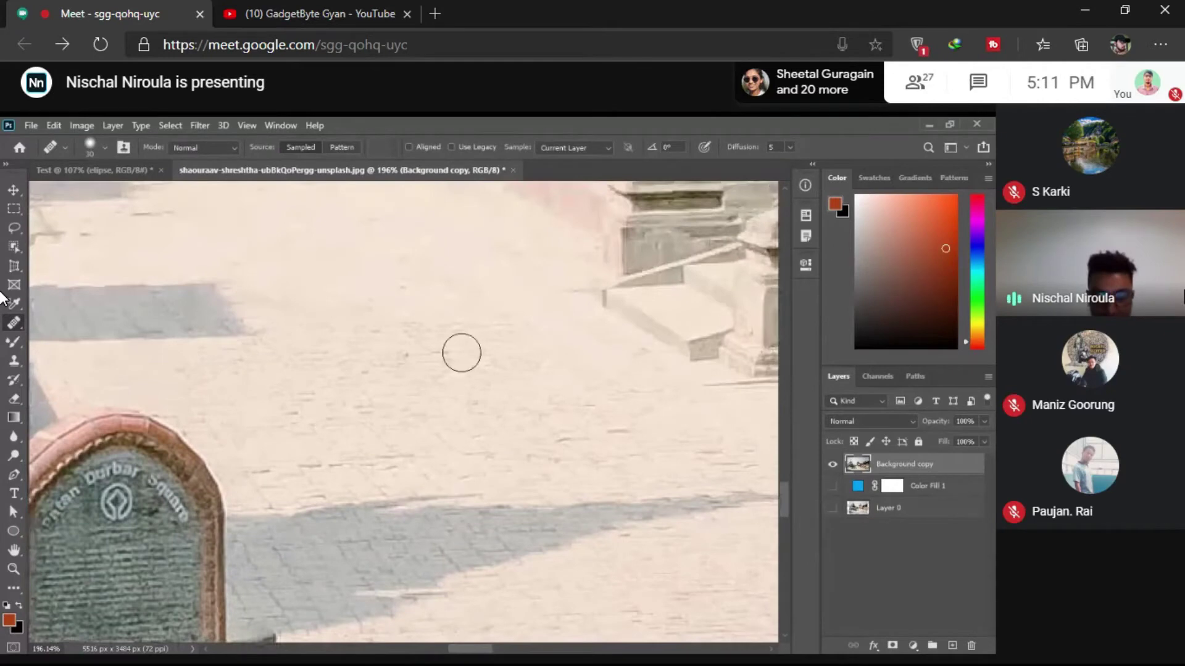
scroll(462, 353, down, 5)
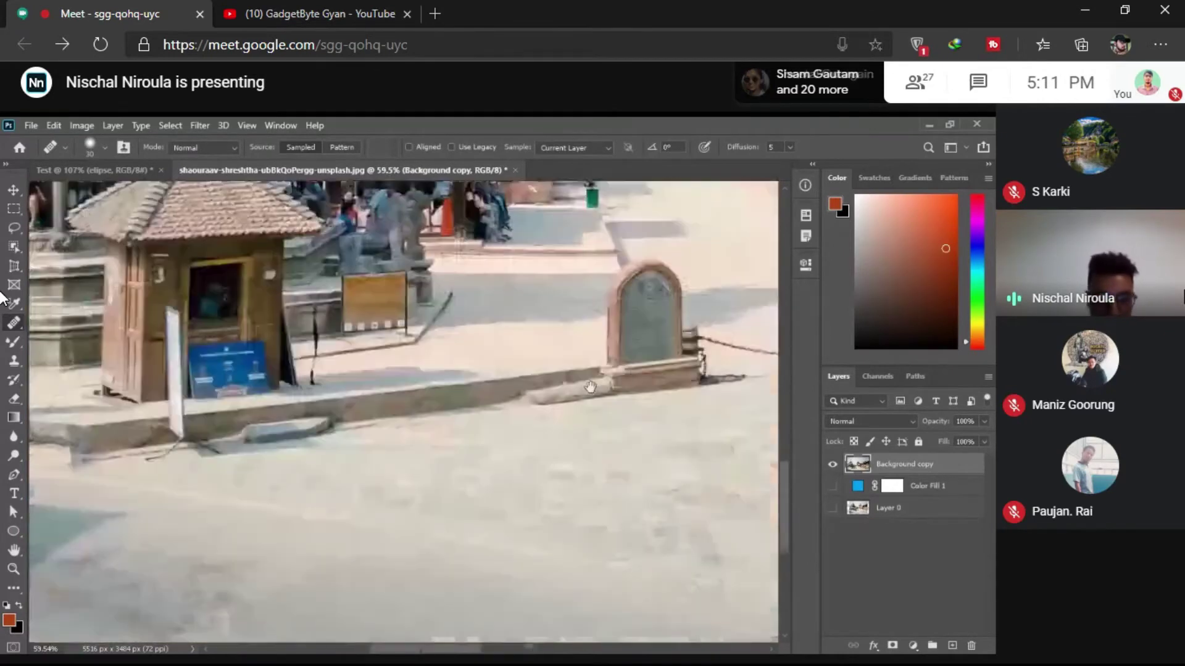
scroll(307, 450, left, 3)
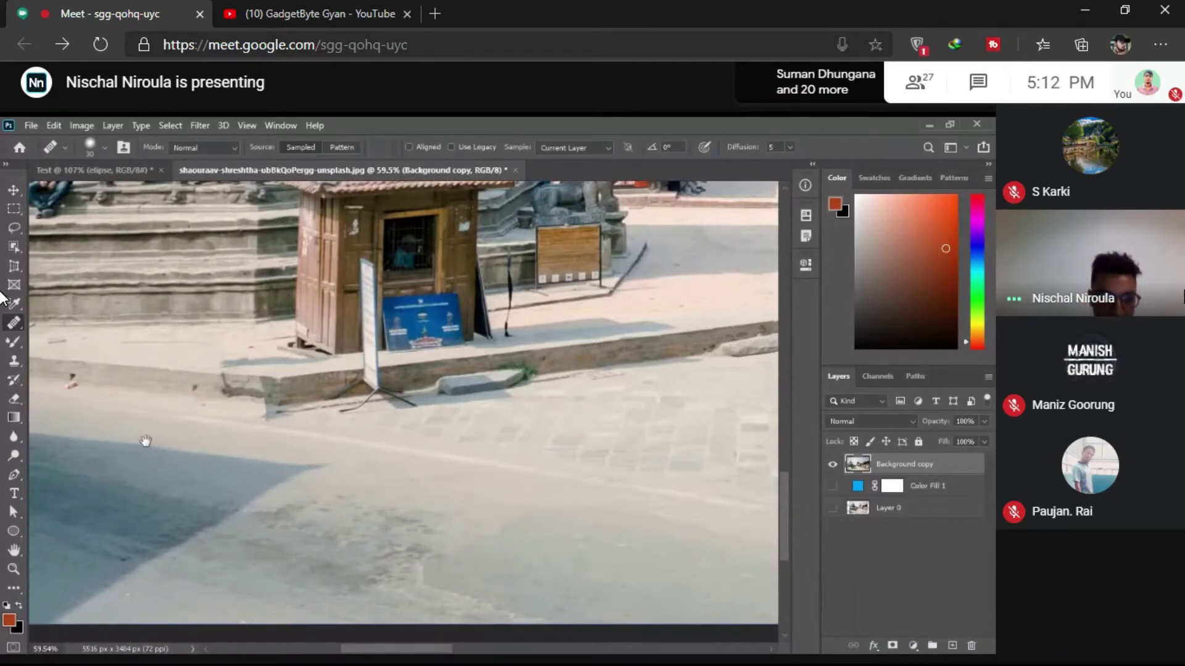
scroll(146, 440, up, 5)
right_click(14, 322)
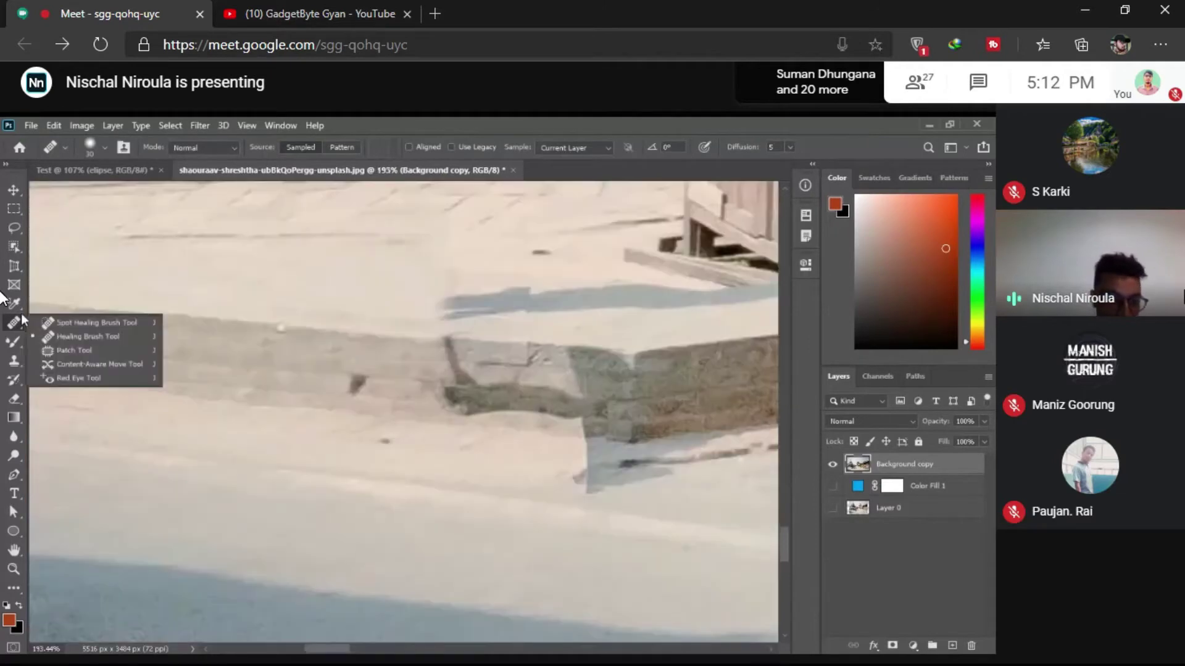
click(76, 324)
click(339, 417)
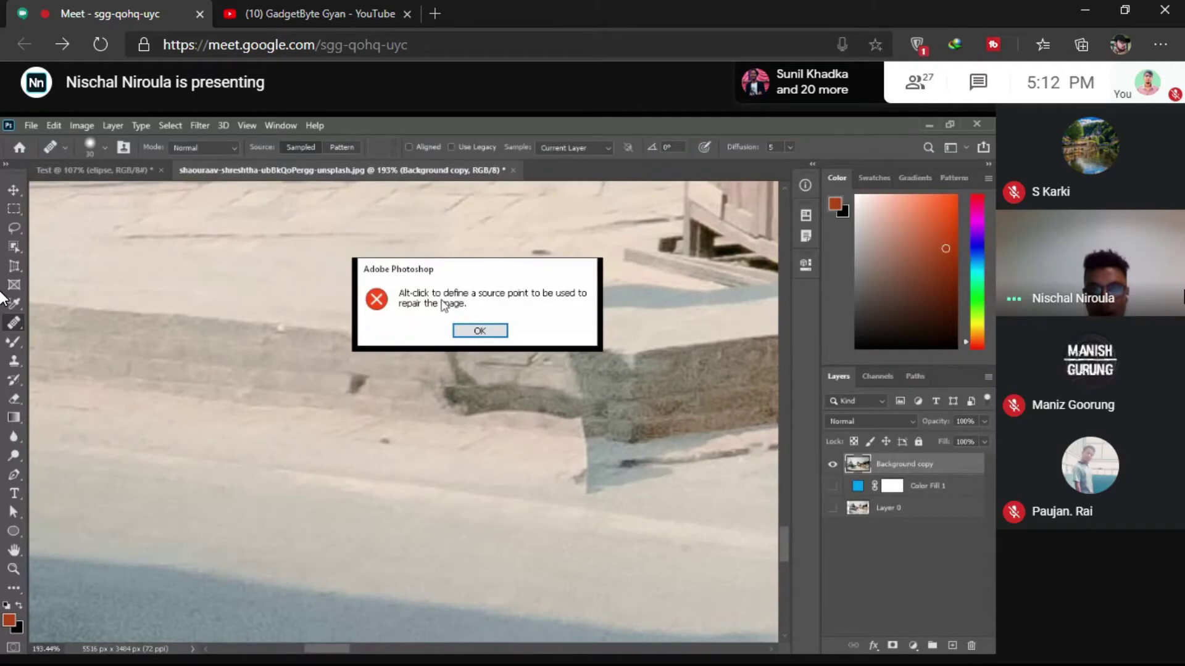
- Dismiss the source-point warning to prepare the Content-Aware Move tool
click(487, 332)
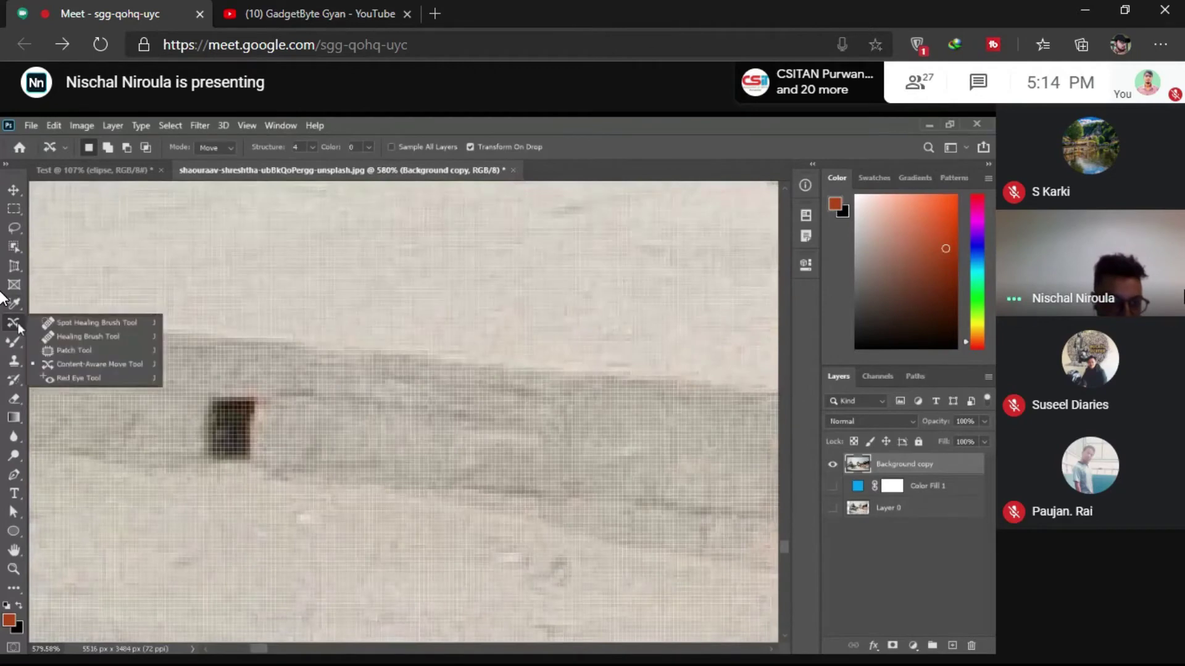
- Outline the small dark patch on the kerb with a Content-Aware Move selection
mouse_move(184, 381)
mouse_down()
mouse_move(288, 417)
mouse_move(260, 378)
mouse_up()
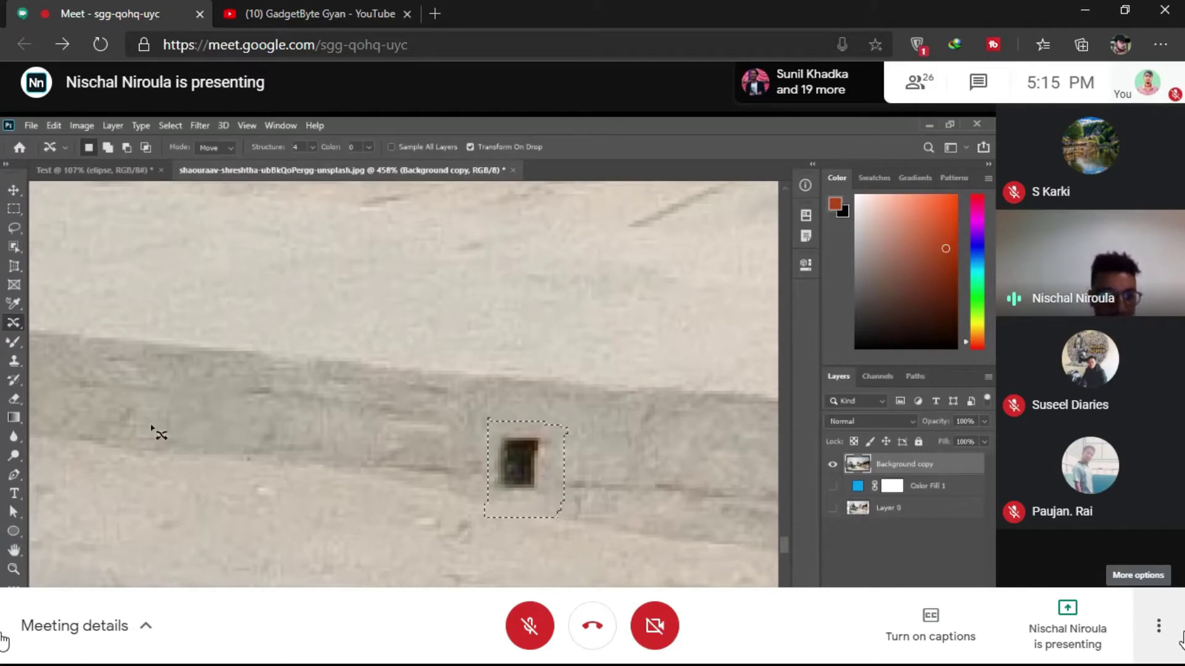
key(super)
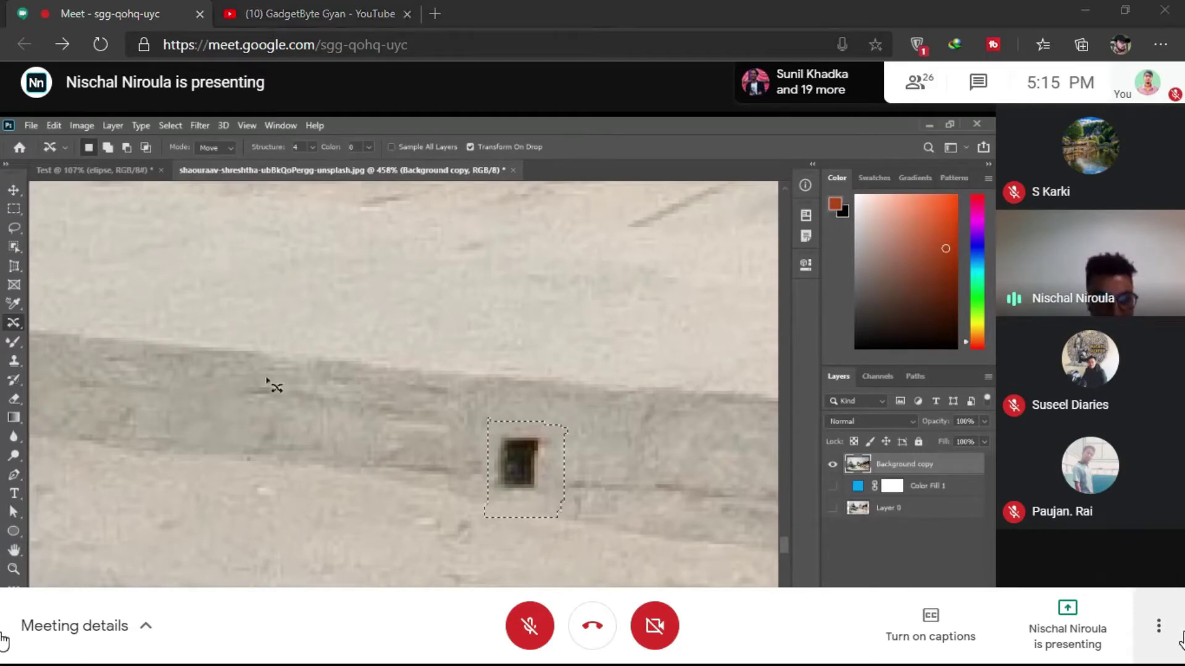
click(2, 642)
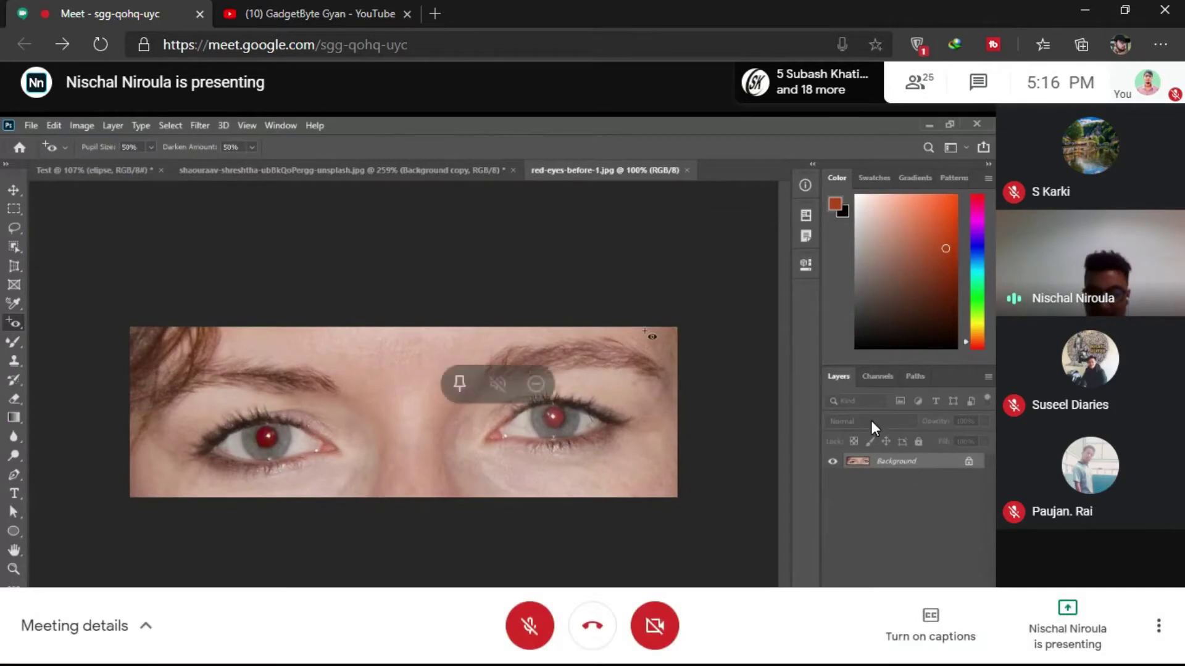
- Load red-eyes-before-1.jpg as a new document from the Open dialog
click(938, 525)
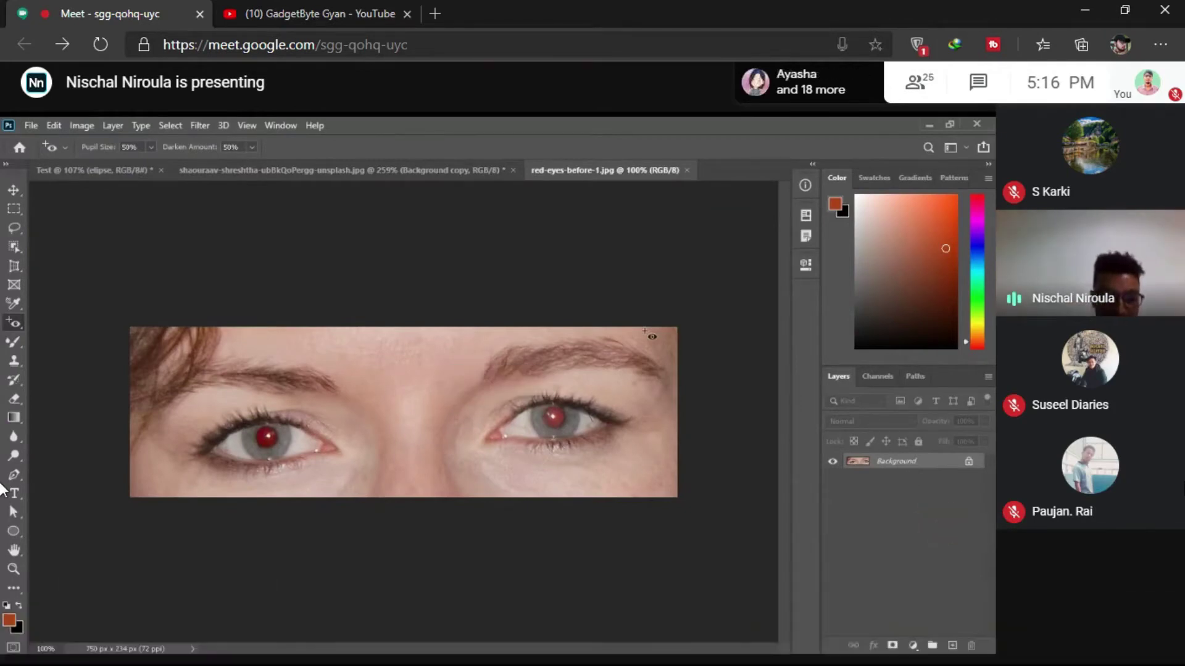
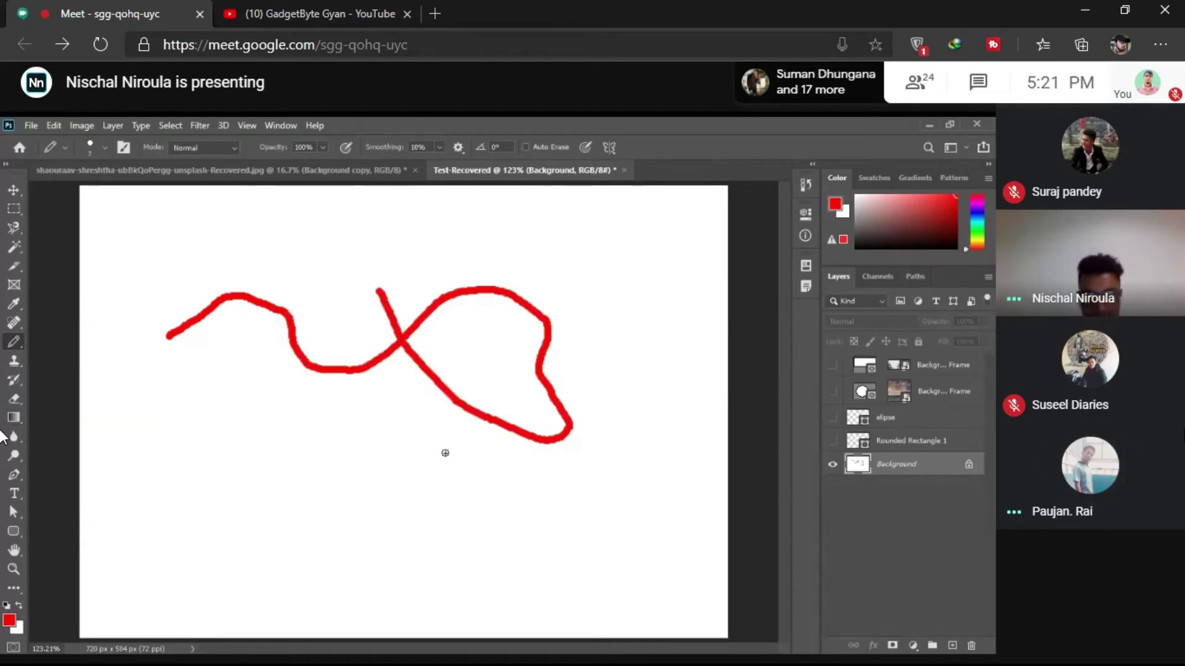
- Show the screen recorder's controls from the Windows system tray, then tuck them away
key(super)
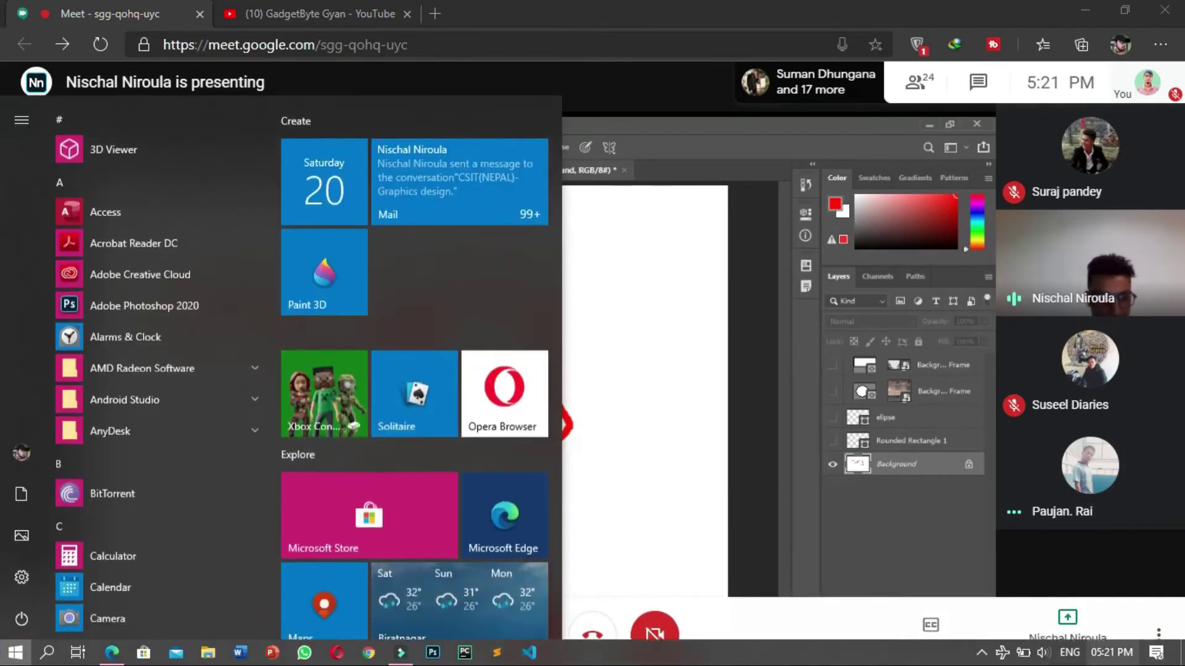
click(981, 653)
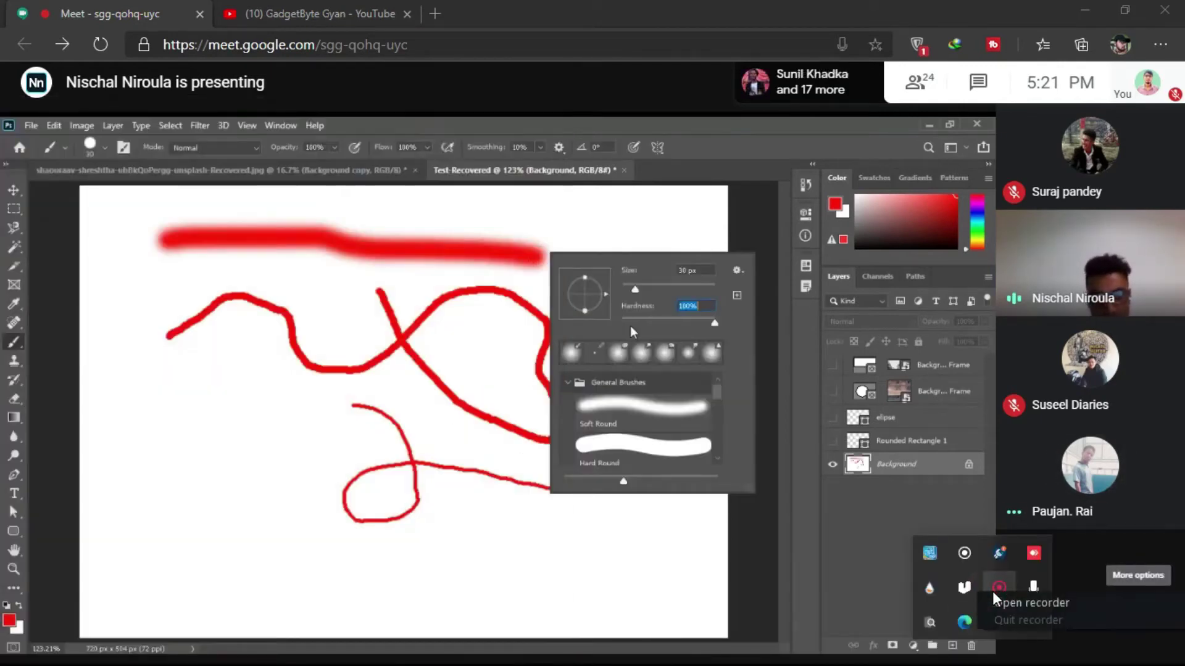
click(998, 596)
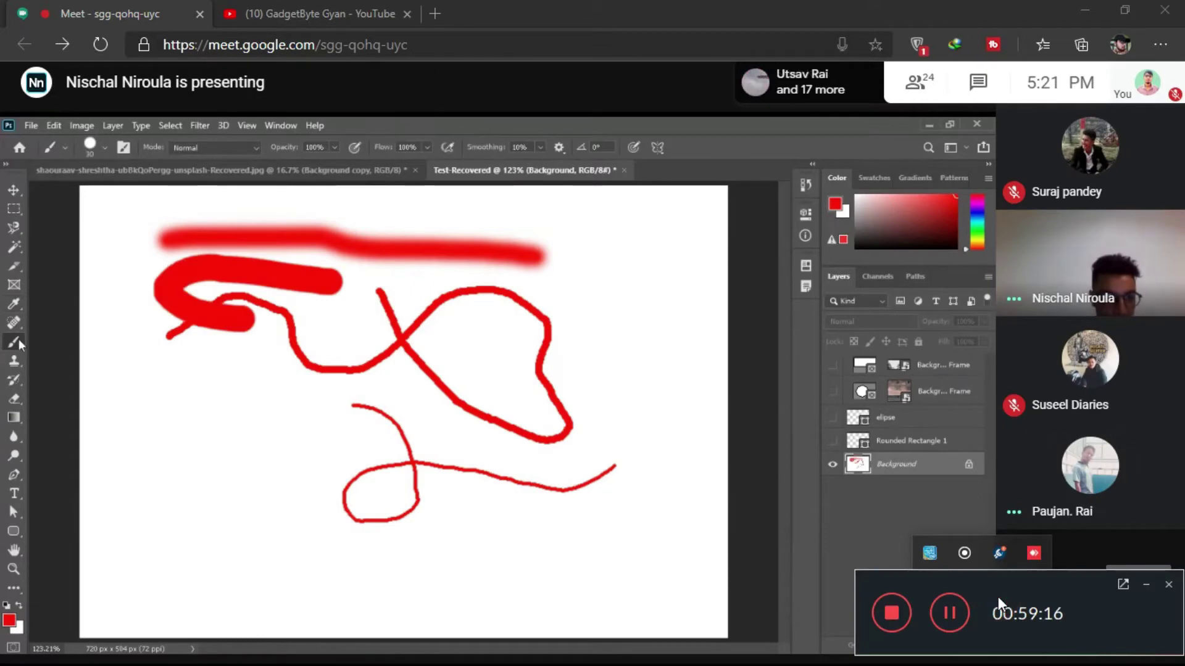
click(1145, 584)
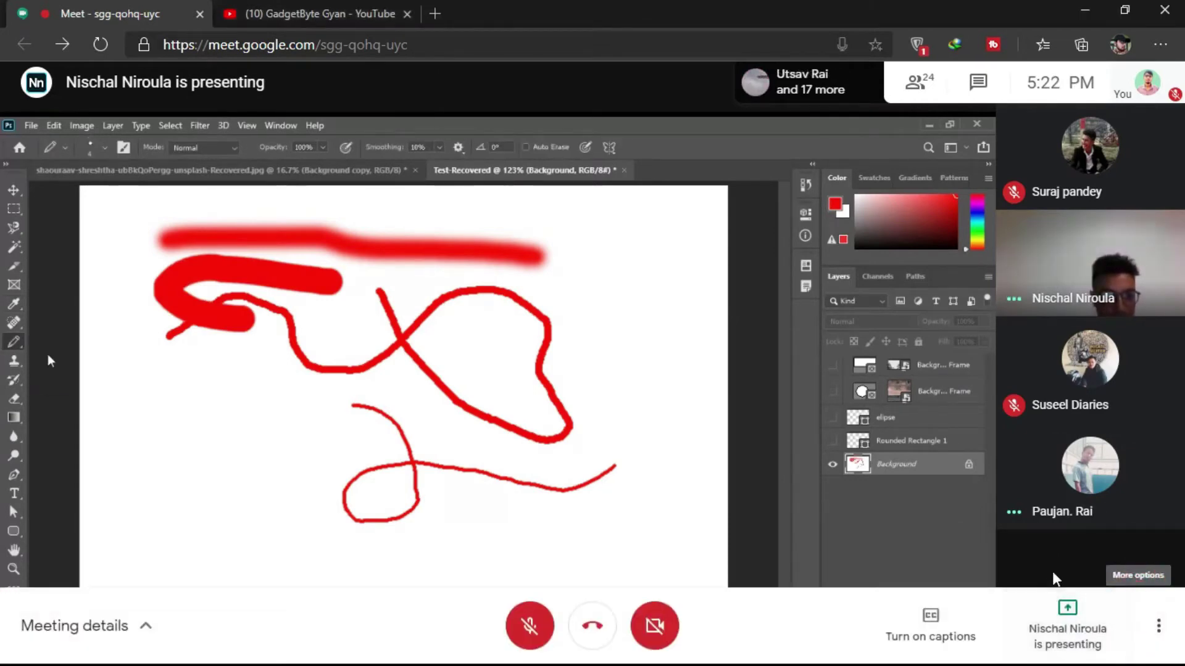
click(1181, 488)
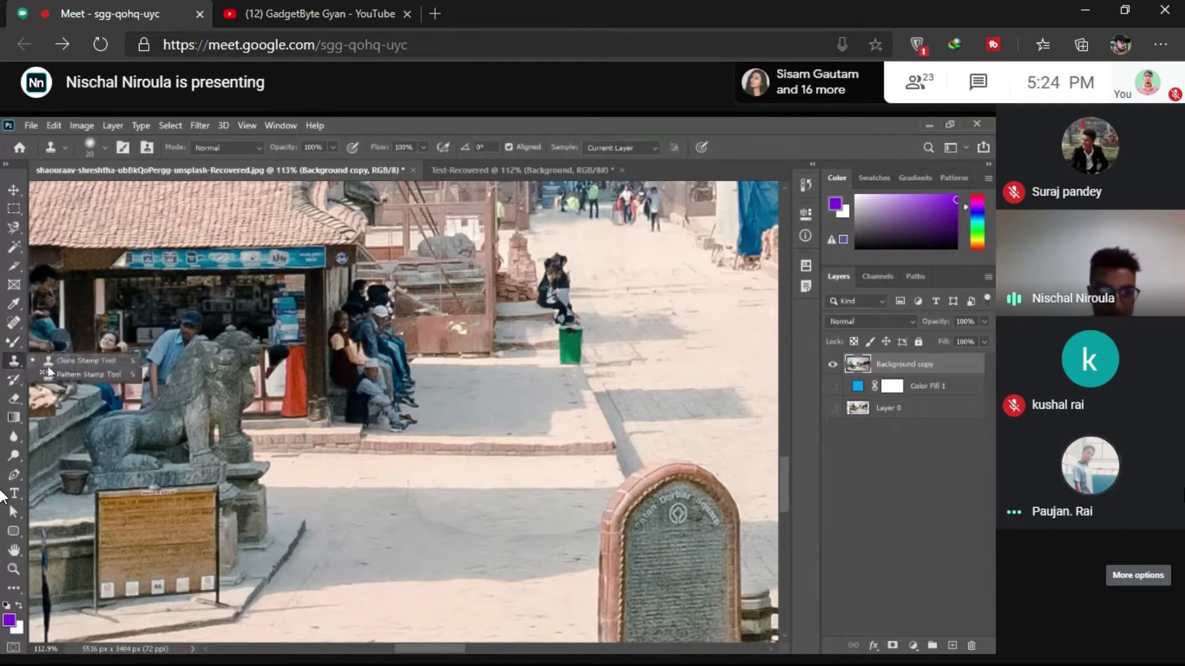
- Switch from the Mixer Brush to the Clone Stamp tool and scroll the view
click(19, 346)
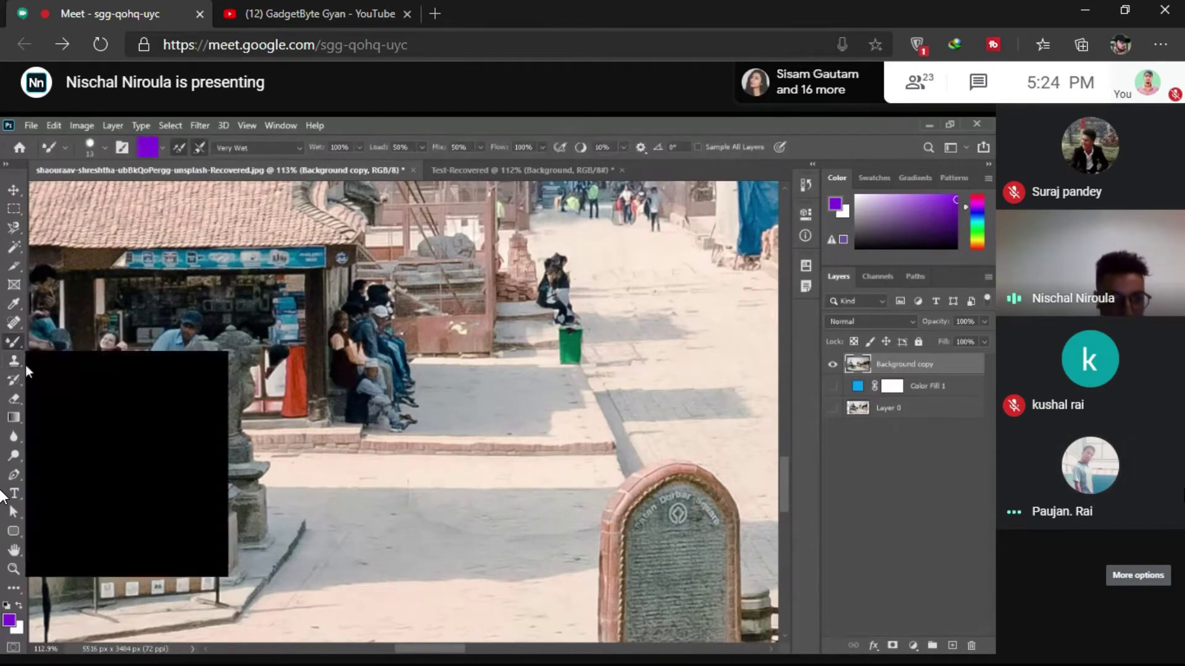
click(16, 364)
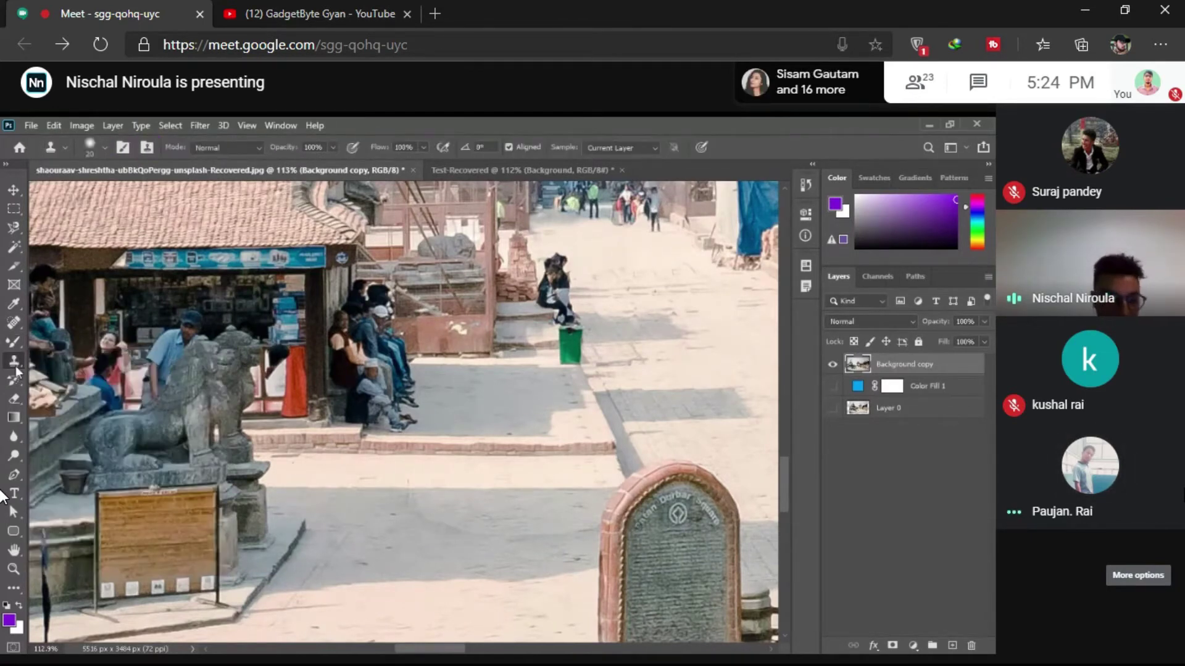
scroll(18, 370, down, 5)
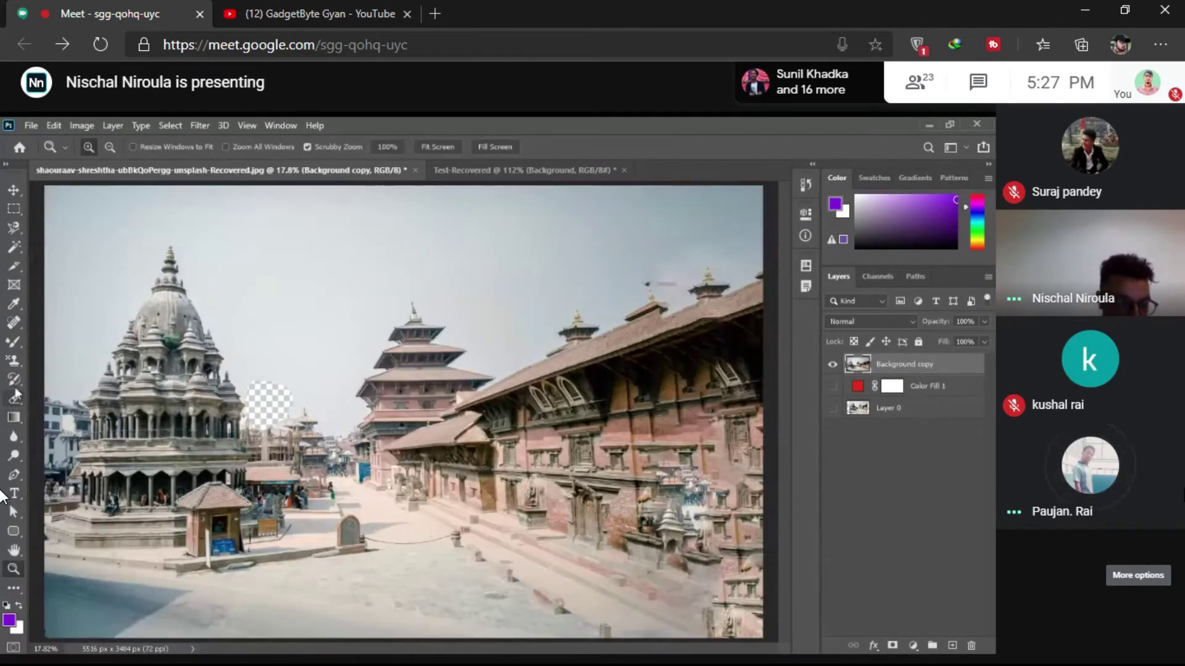
- Choose the Magic Eraser Tool from the Eraser tool flyout
click(13, 399)
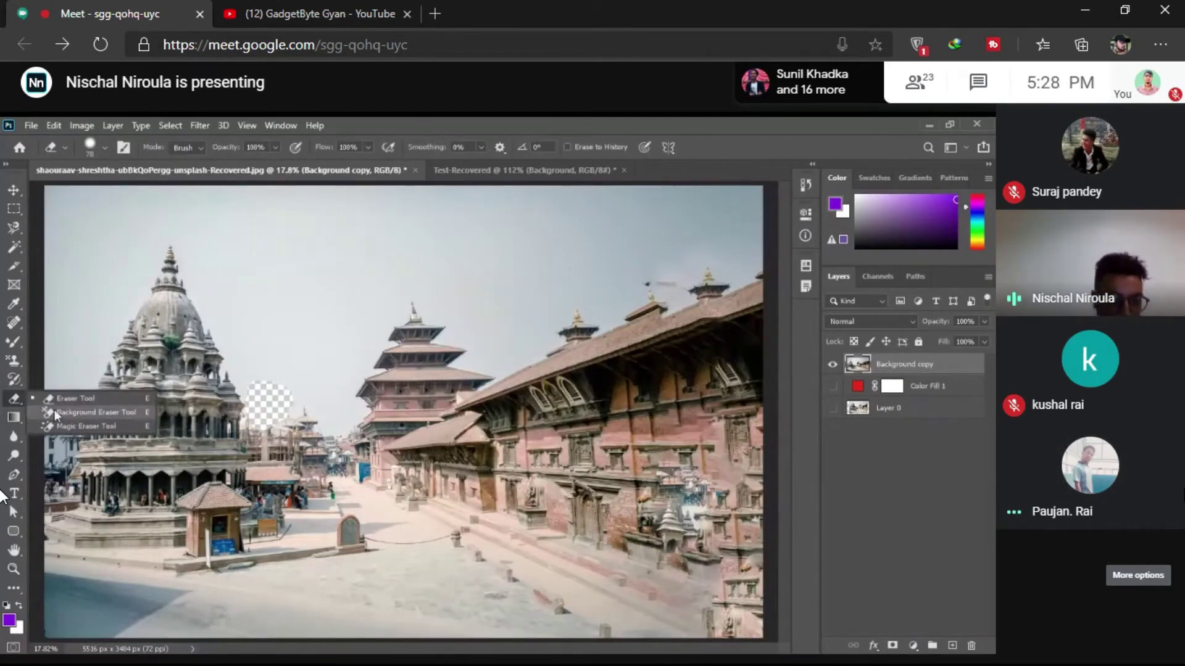
click(86, 426)
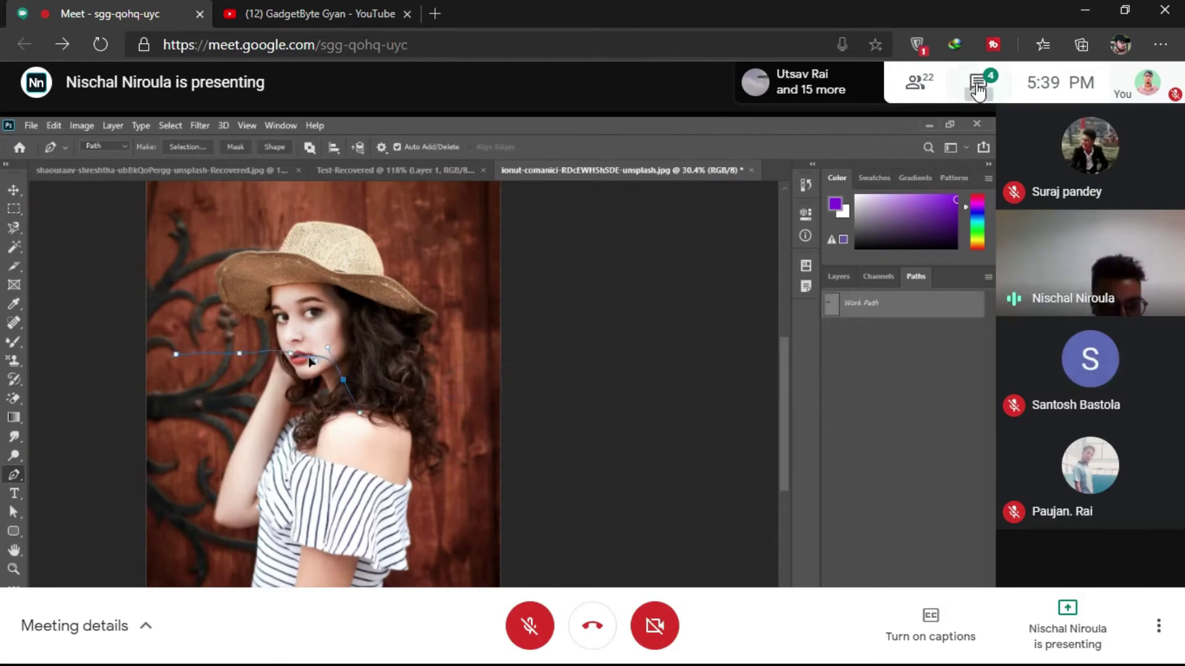
- Check the Meet chat, scroll through the participant list, then close it
click(978, 85)
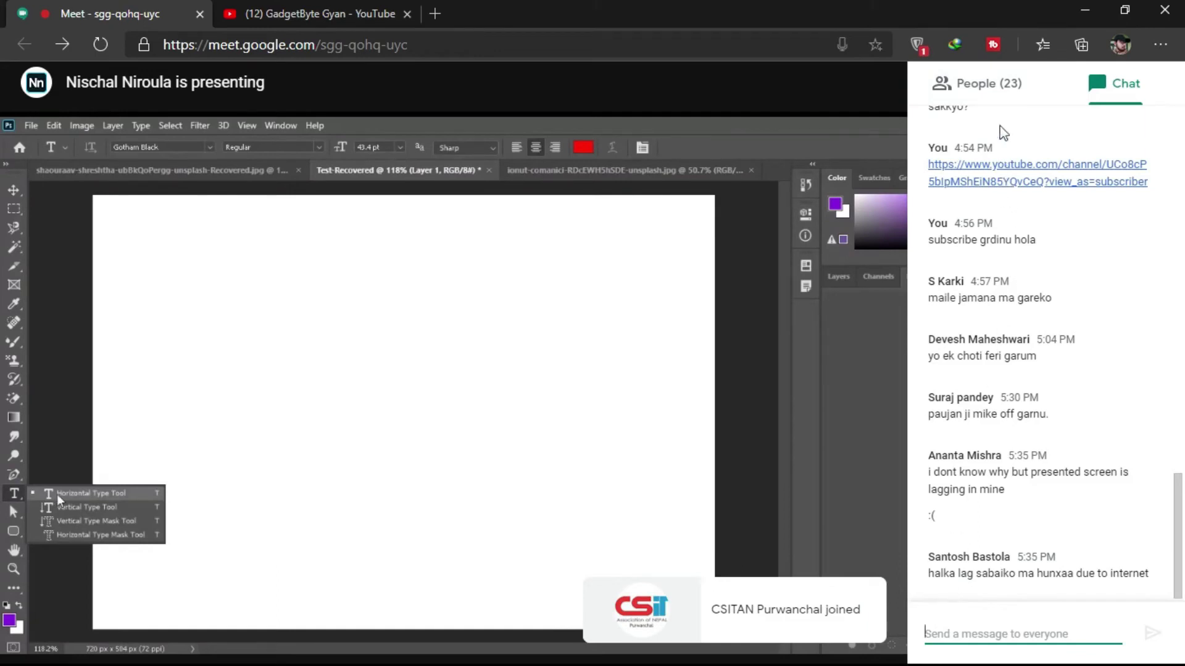
click(986, 98)
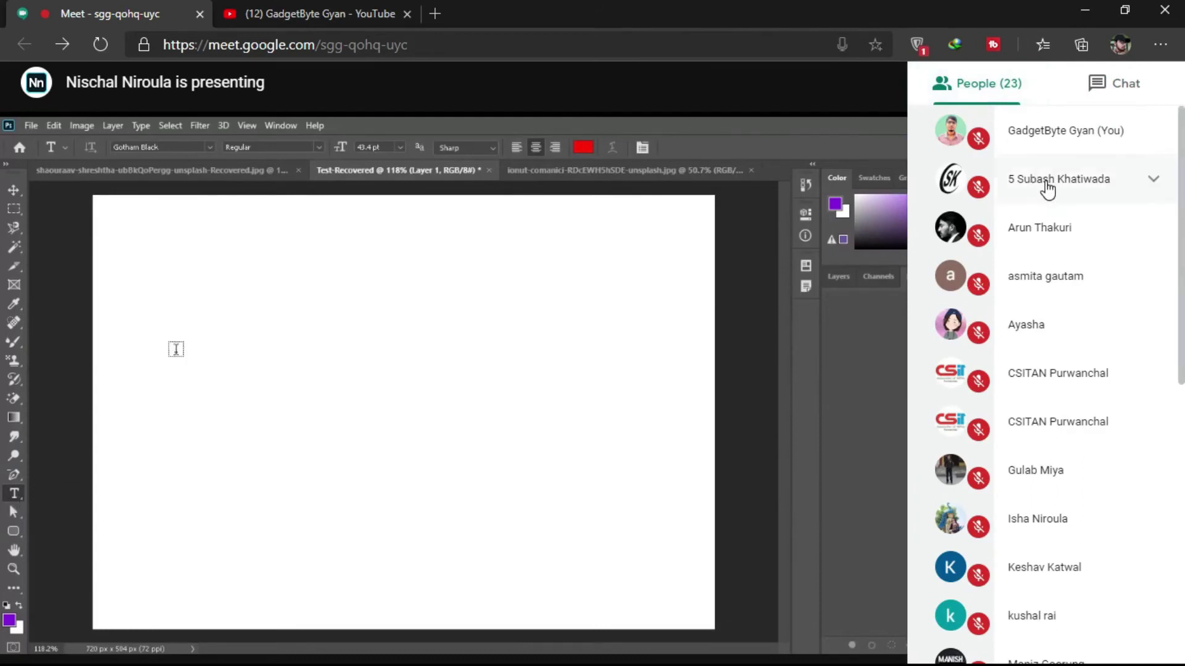
scroll(1047, 190, down, 1)
scroll(1047, 190, down, 1)
scroll(1048, 190, down, 1)
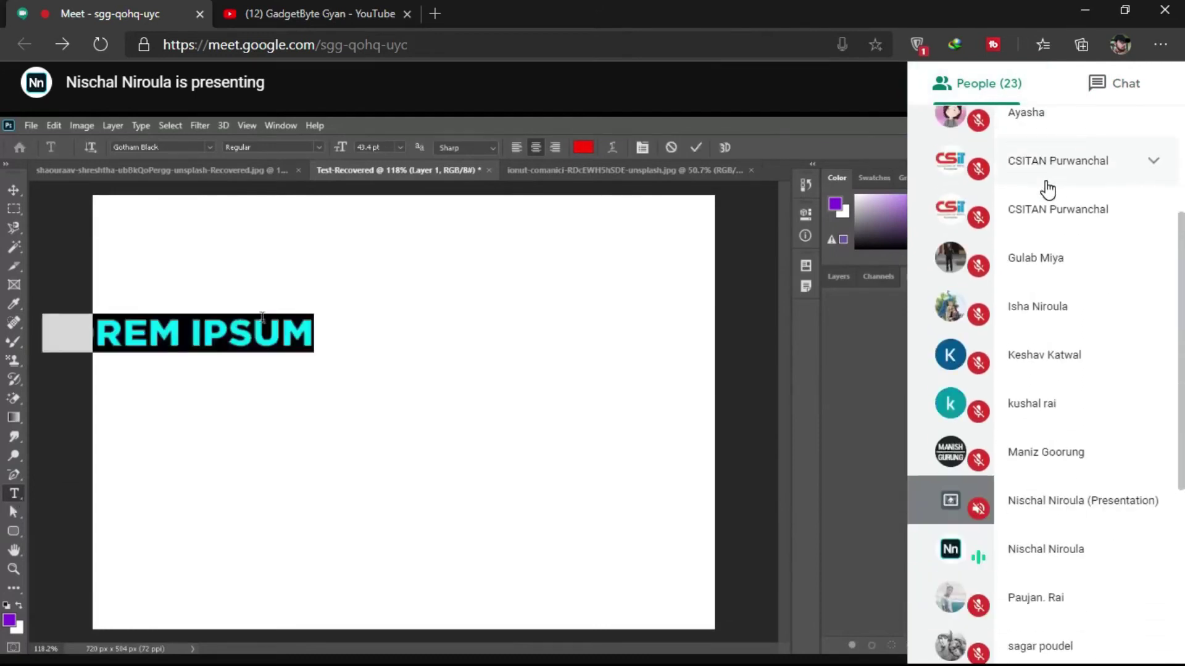
scroll(1047, 190, down, 2)
scroll(1047, 190, down, 3)
scroll(1047, 190, down, 1)
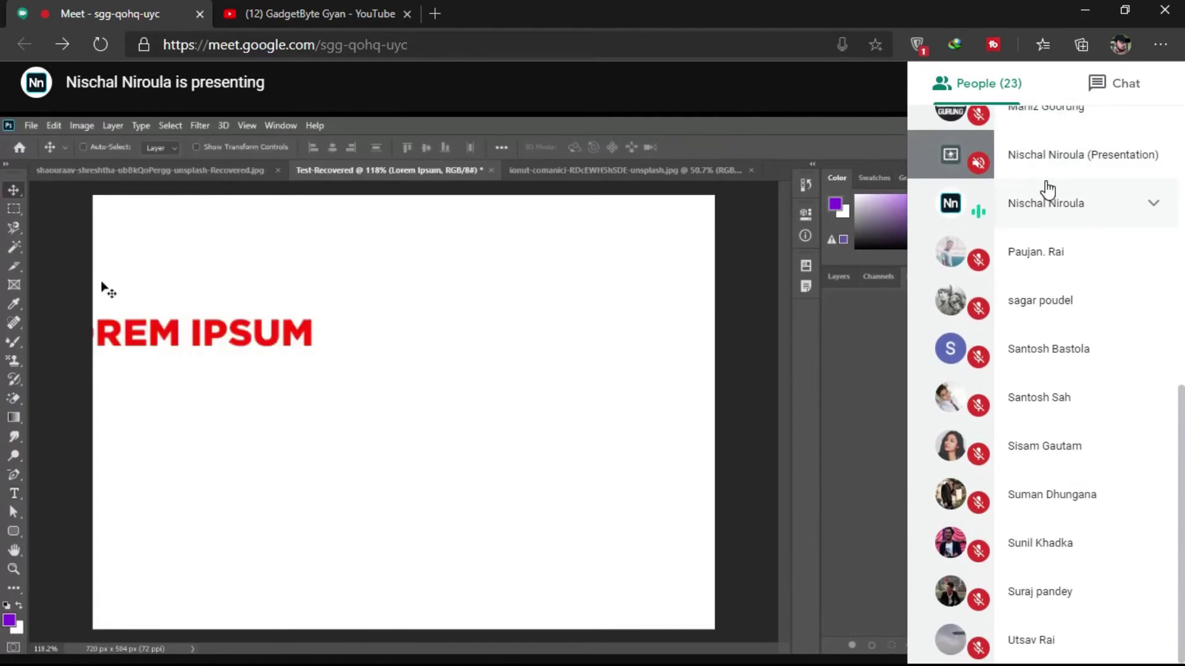
scroll(1047, 190, up, 2)
scroll(1047, 190, up, 2)
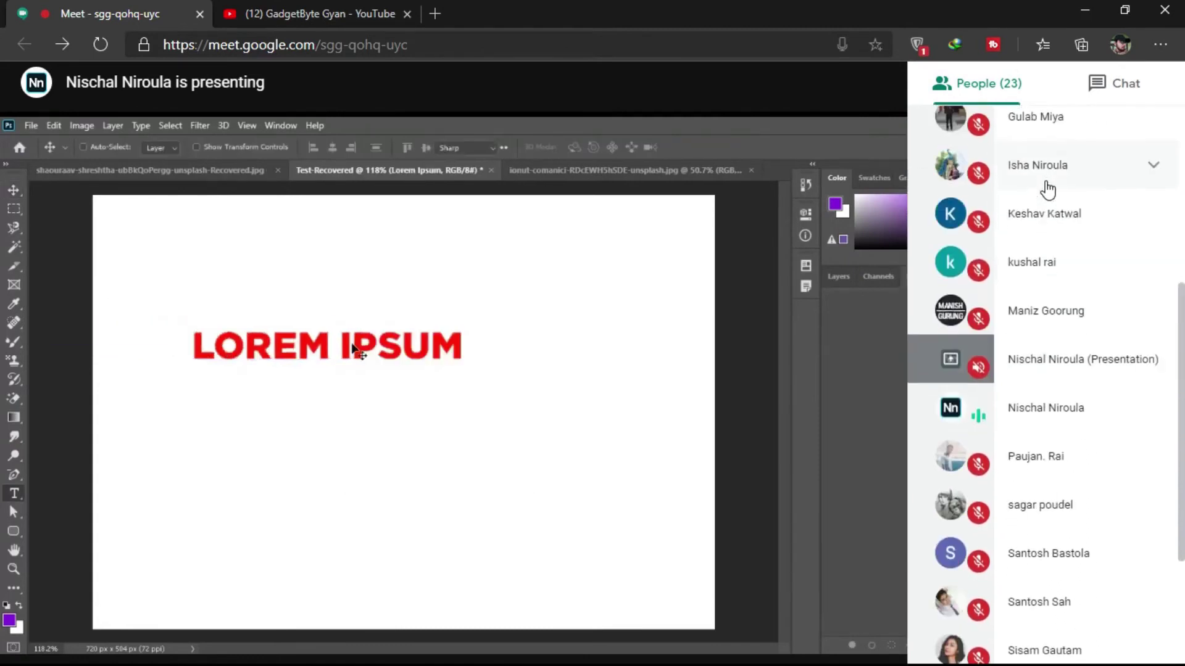
scroll(1047, 190, up, 2)
scroll(1047, 190, up, 3)
scroll(1047, 190, up, 2)
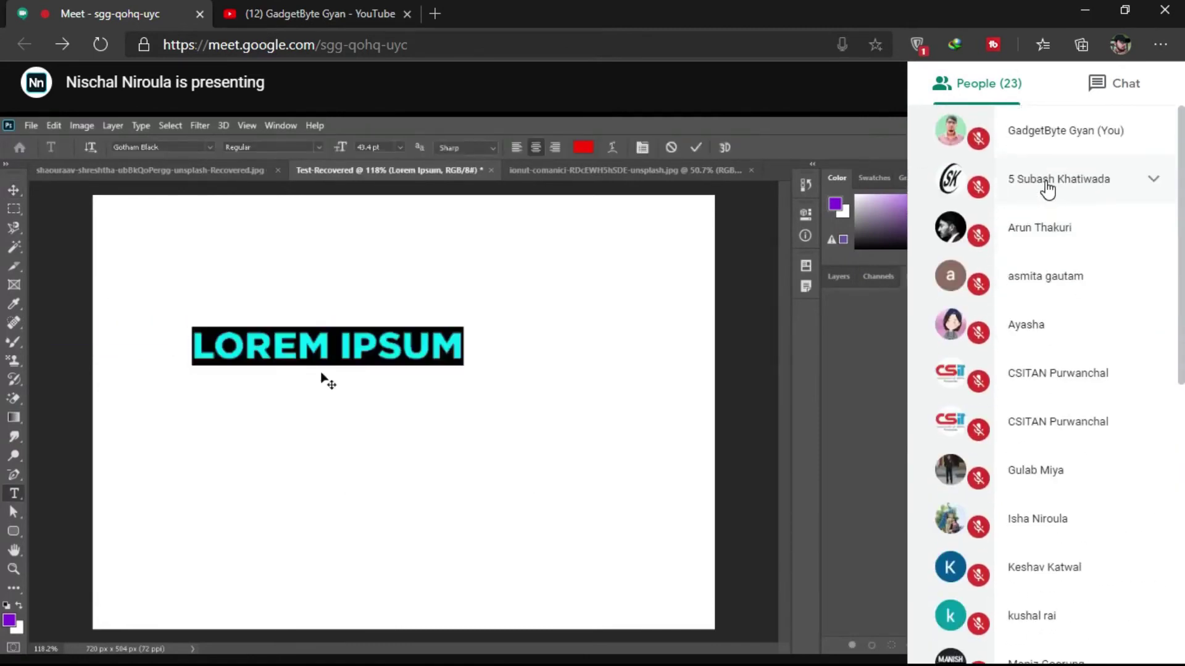
click(988, 86)
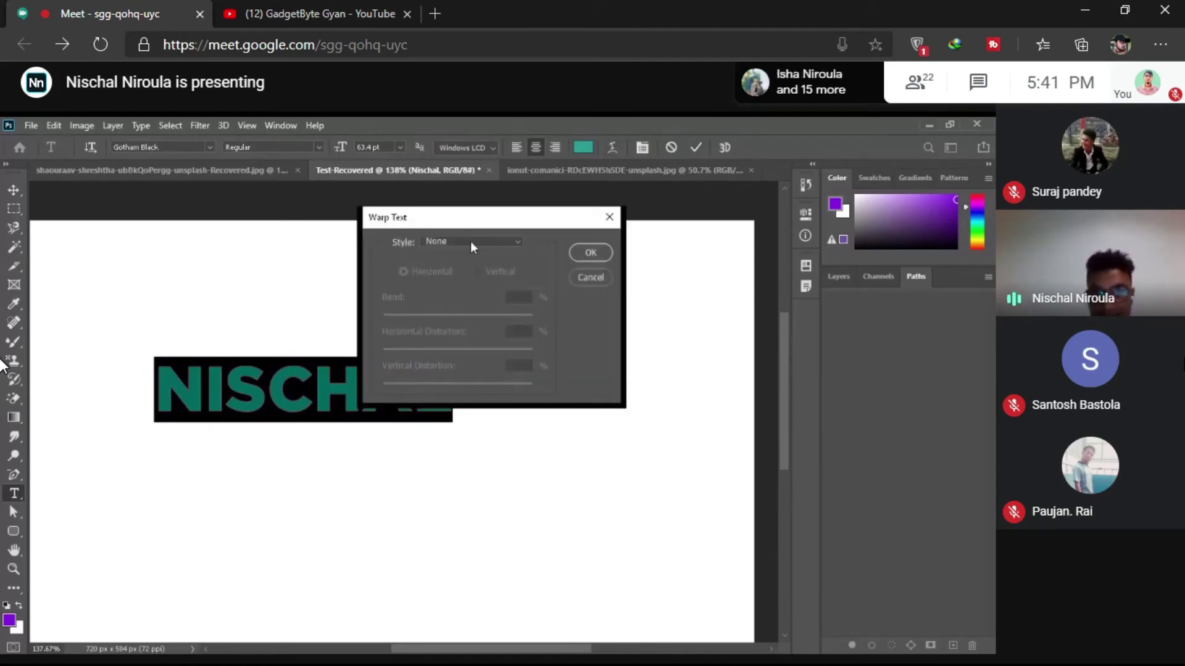
- Preview Arc Lower, Arc Upper and Arc warps on NISCHAL at bend +34, then cancel
drag(485, 221, 589, 220)
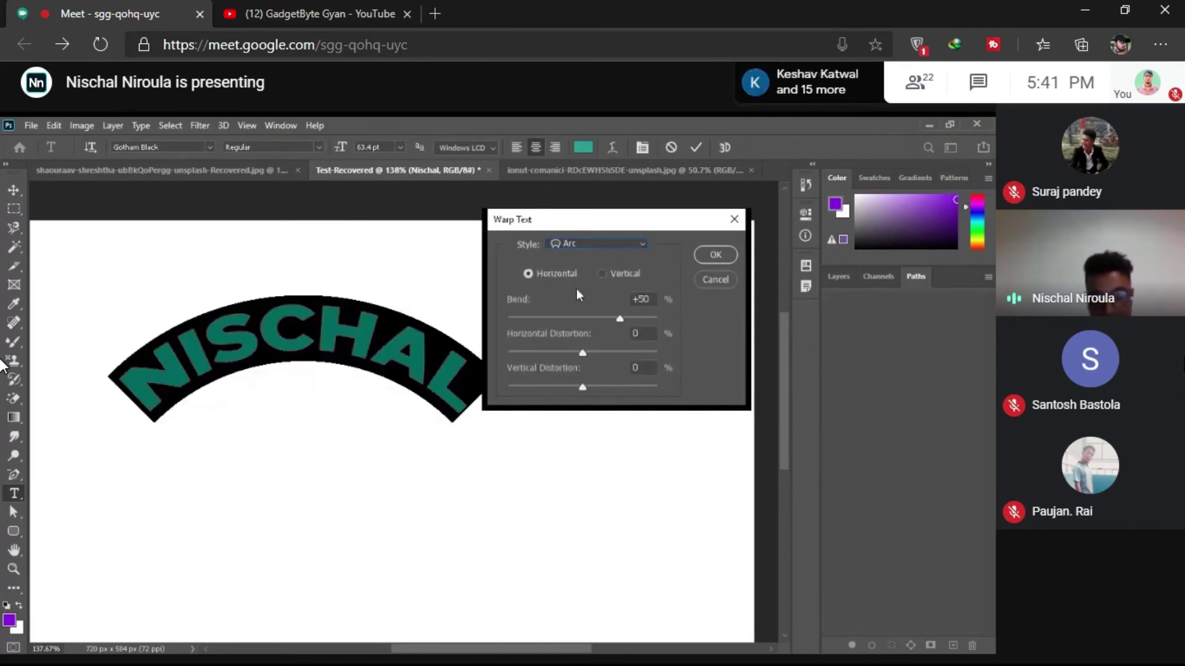
key(Down)
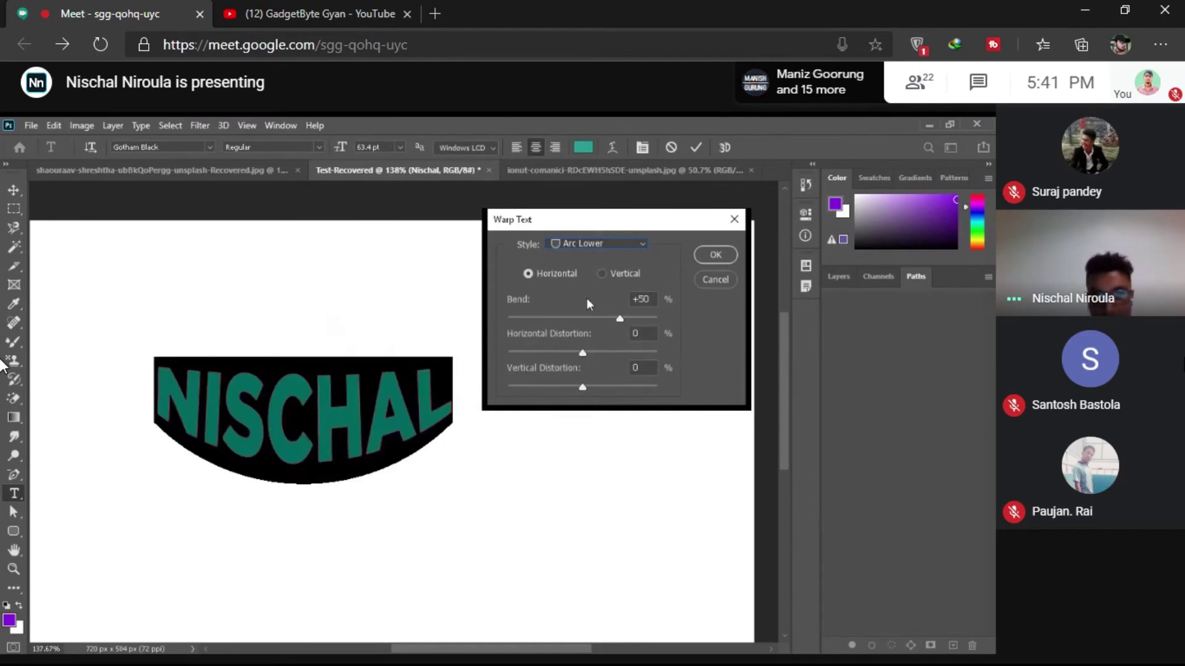
key(Down)
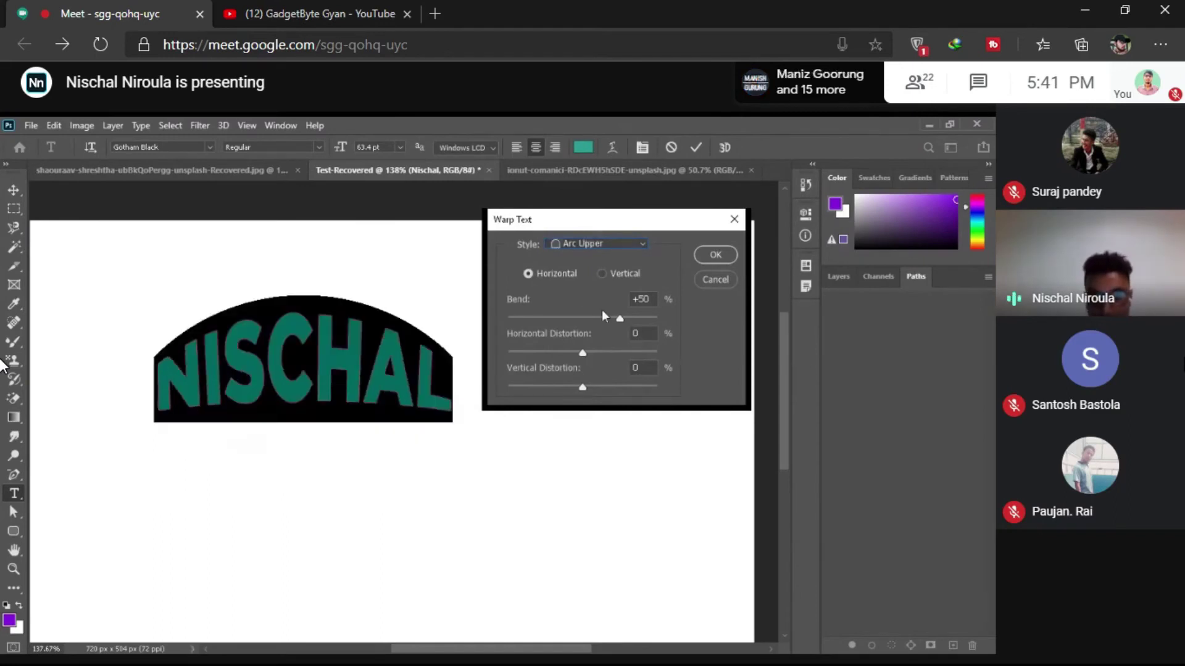
key(Up)
key(Up)
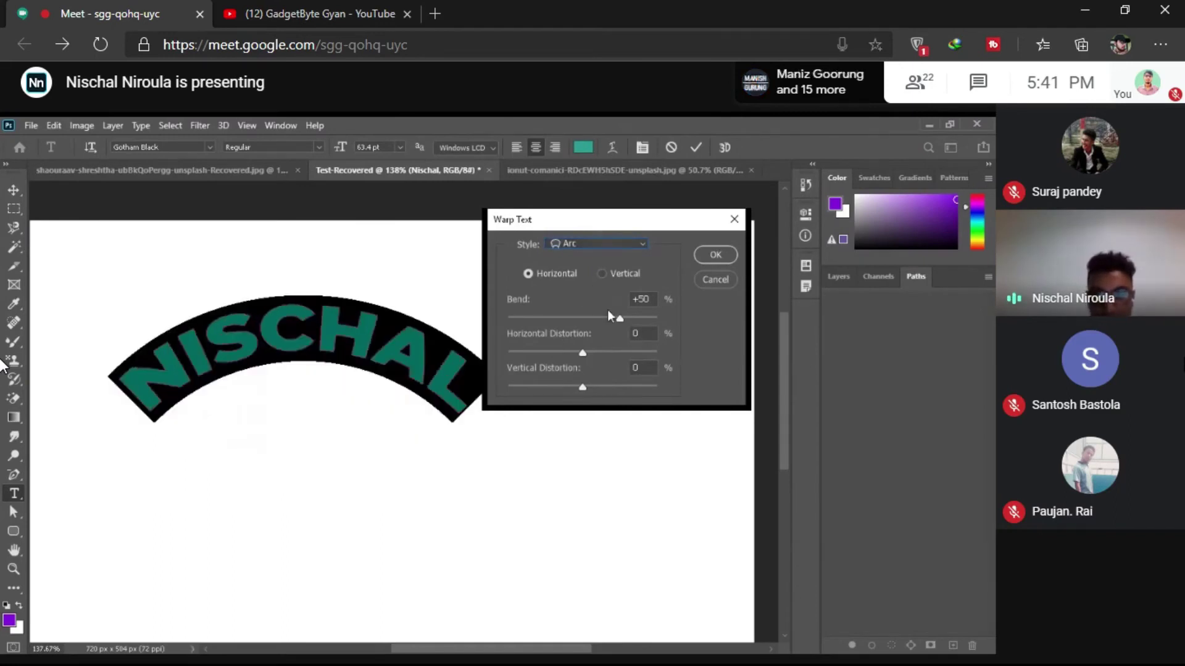
click(607, 312)
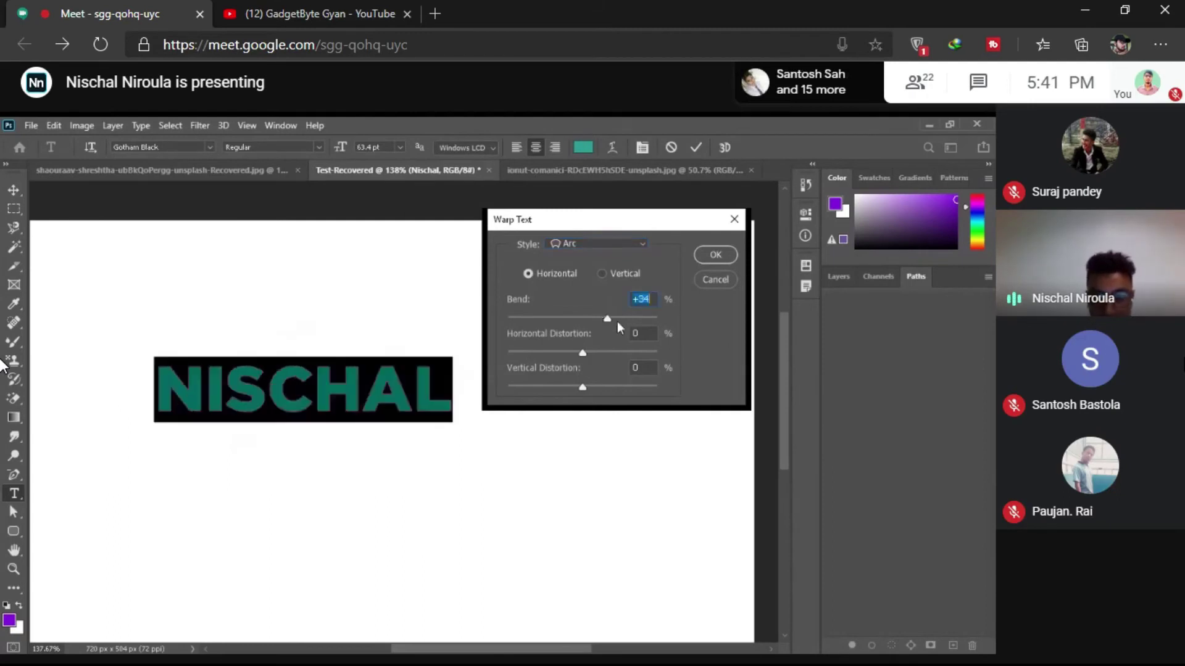
click(714, 283)
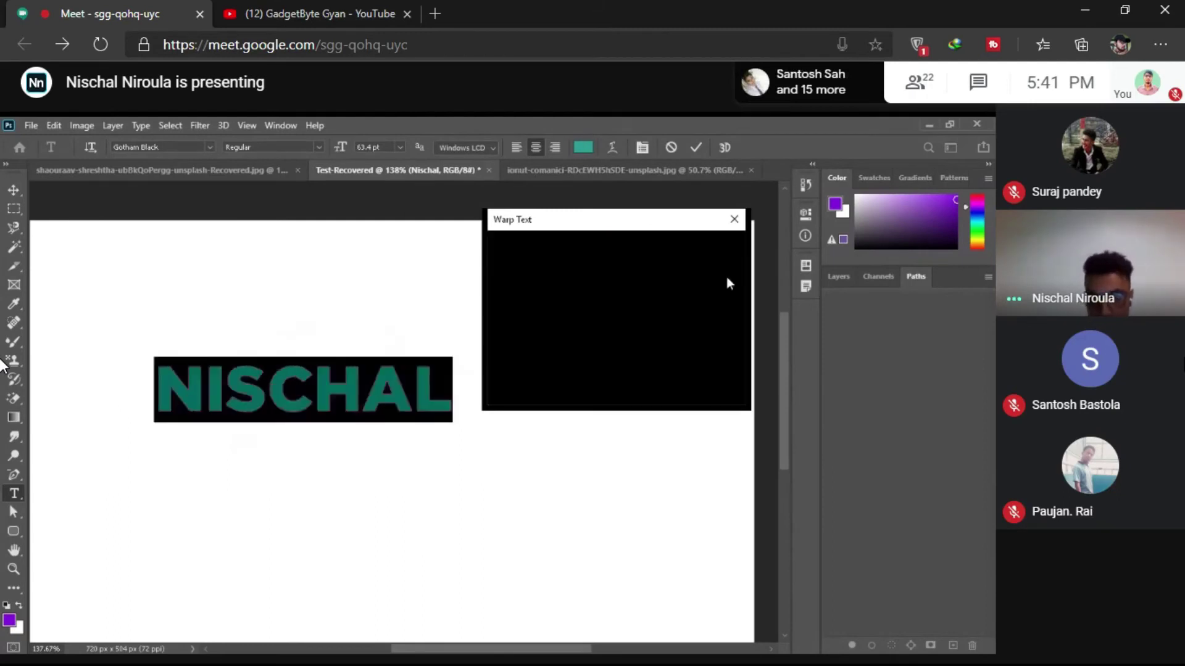
- Commit the horizontal text and type NISCHAL vertically near the canvas top right
click(698, 148)
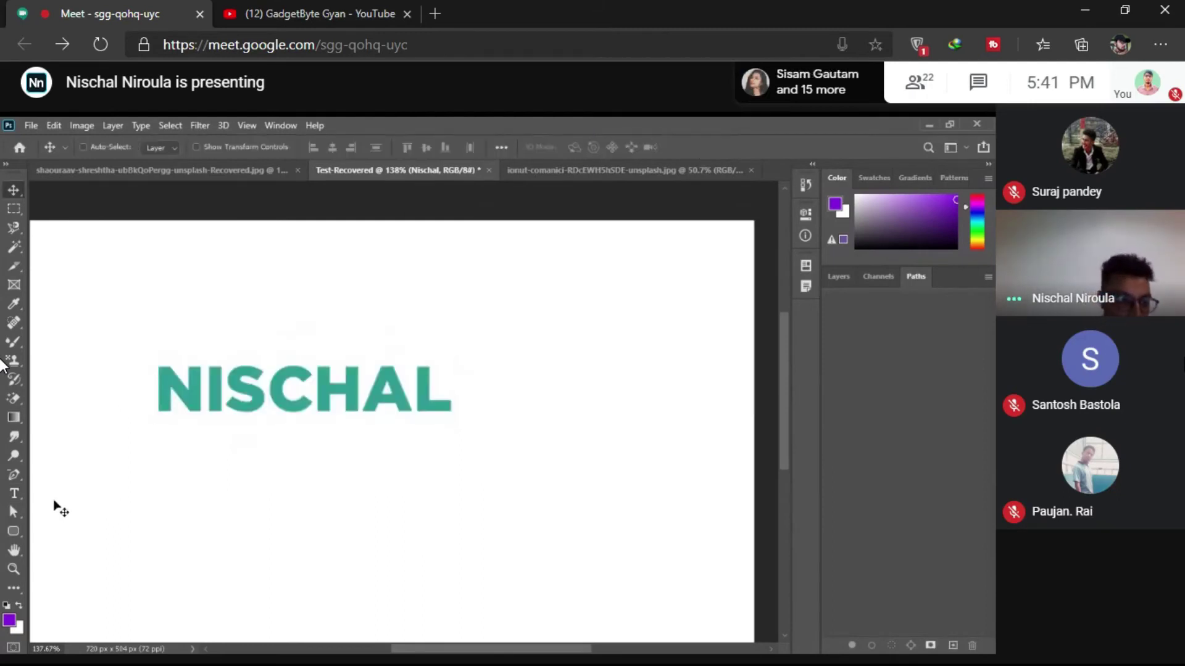
right_click(23, 494)
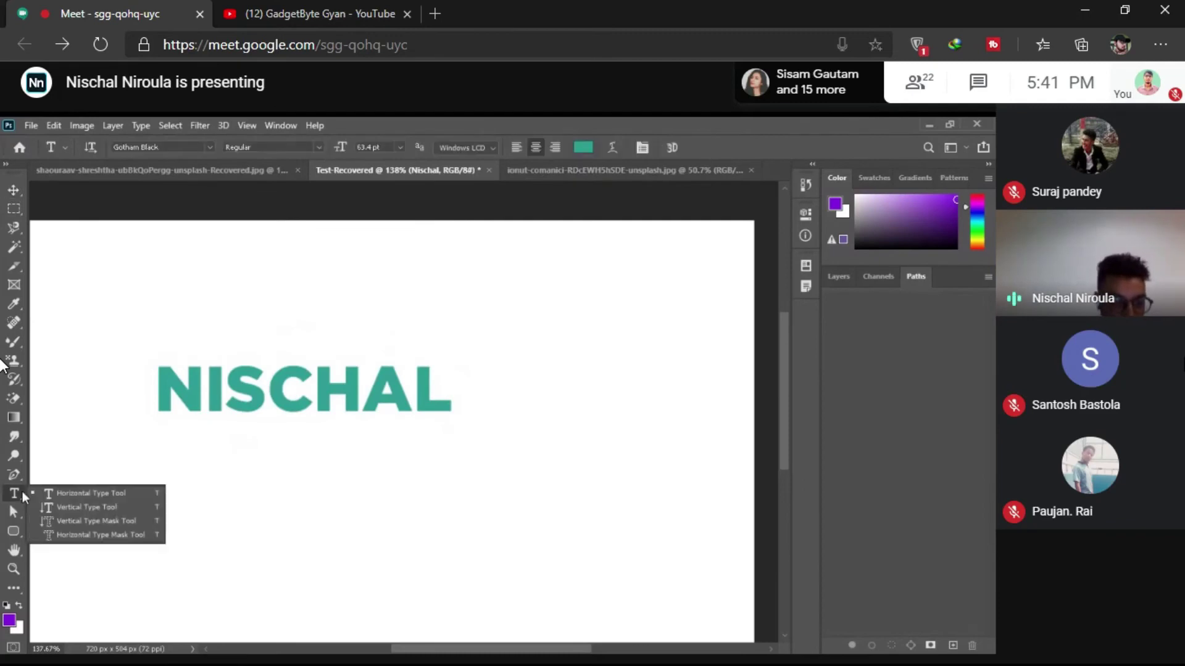
click(63, 506)
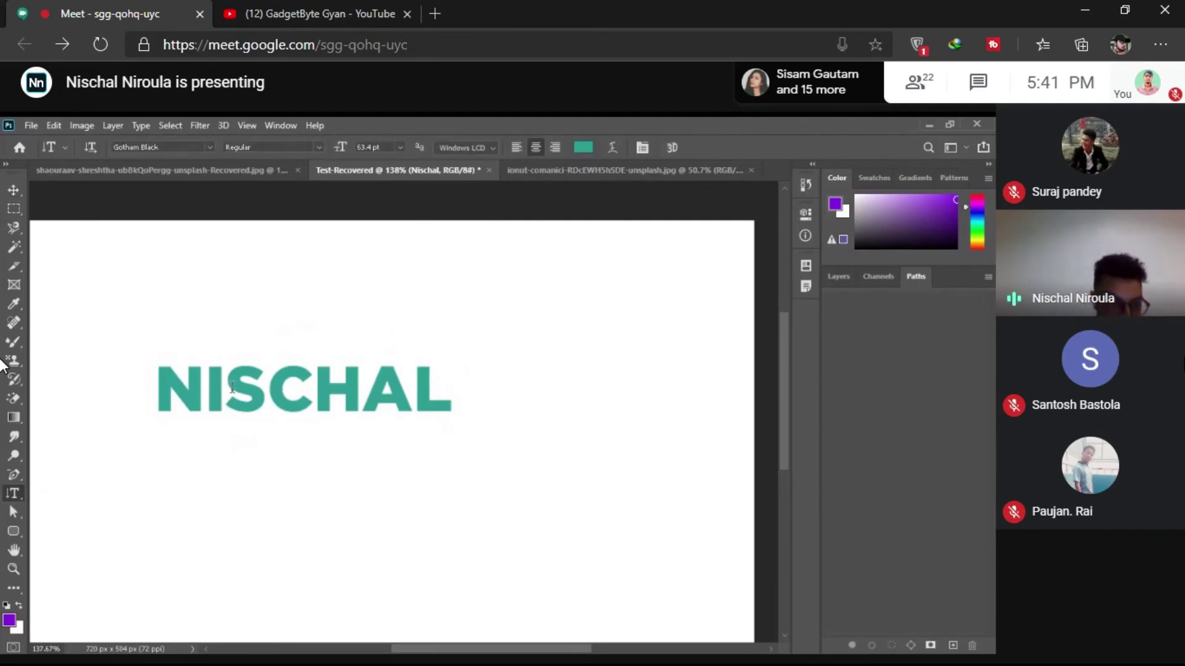
click(613, 278)
text(NIS)
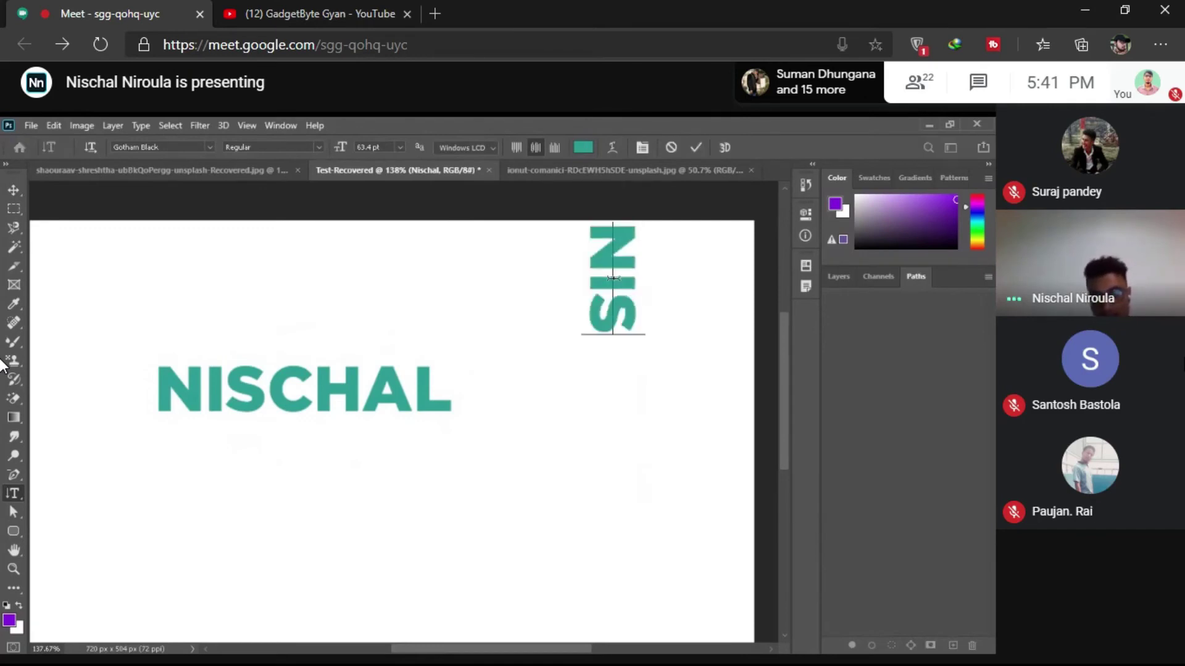
text(CHAL)
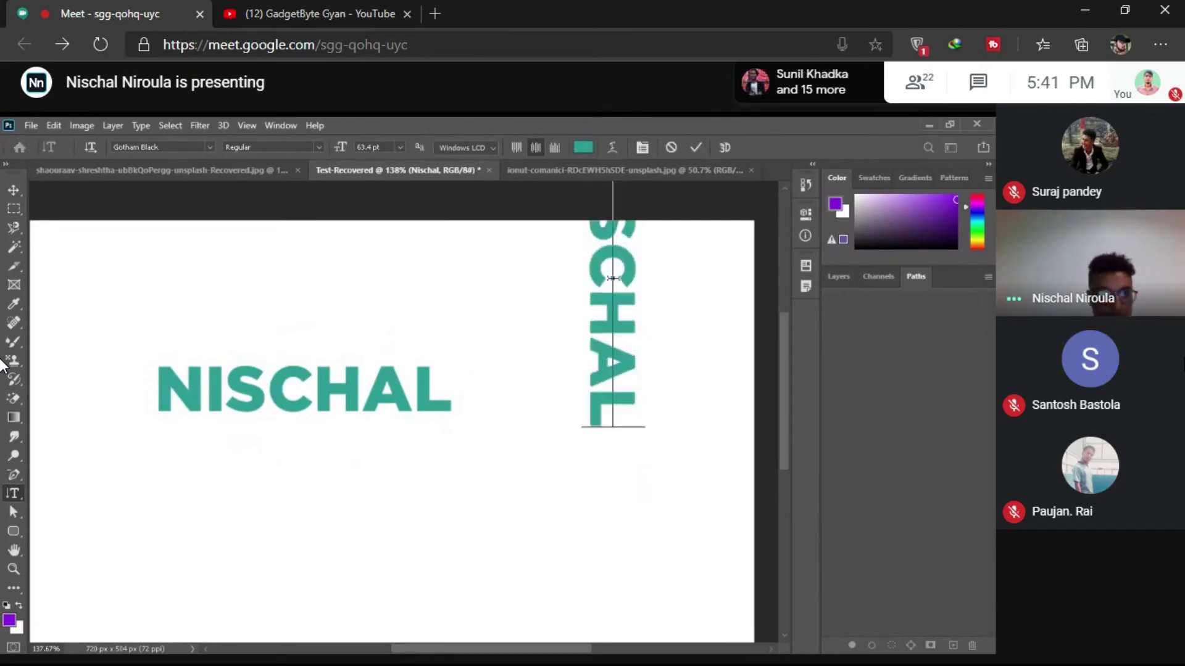
click(13, 191)
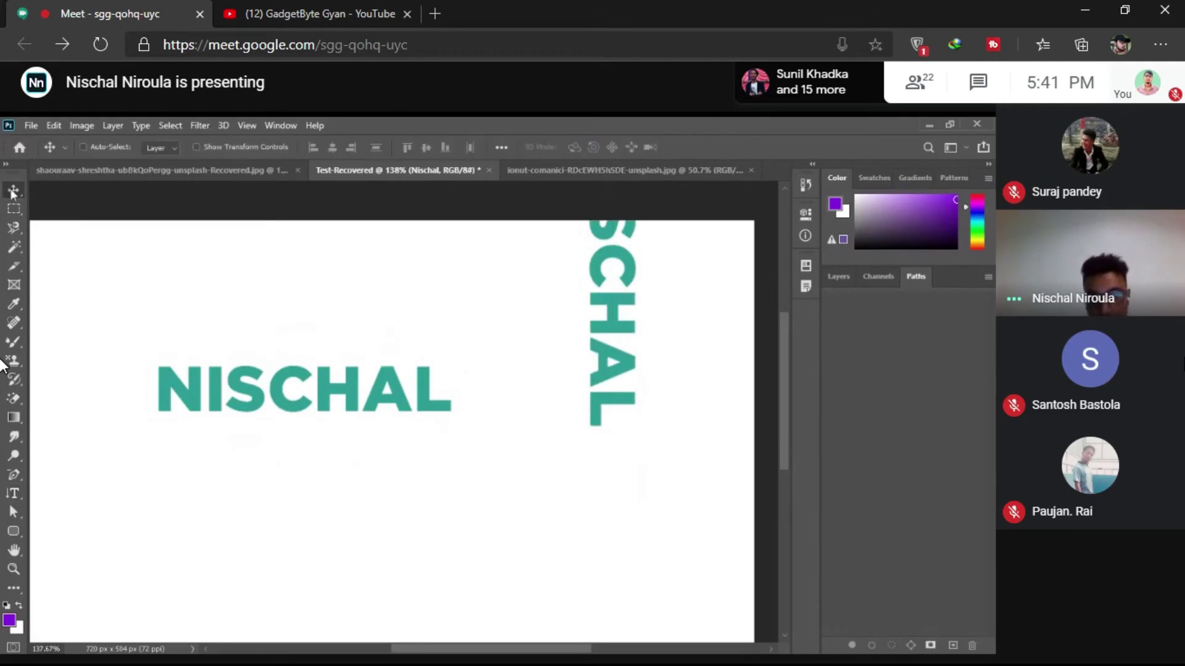
- Enable Auto-Select and move the vertical NISCHAL down and right
click(83, 147)
drag(610, 370, 621, 527)
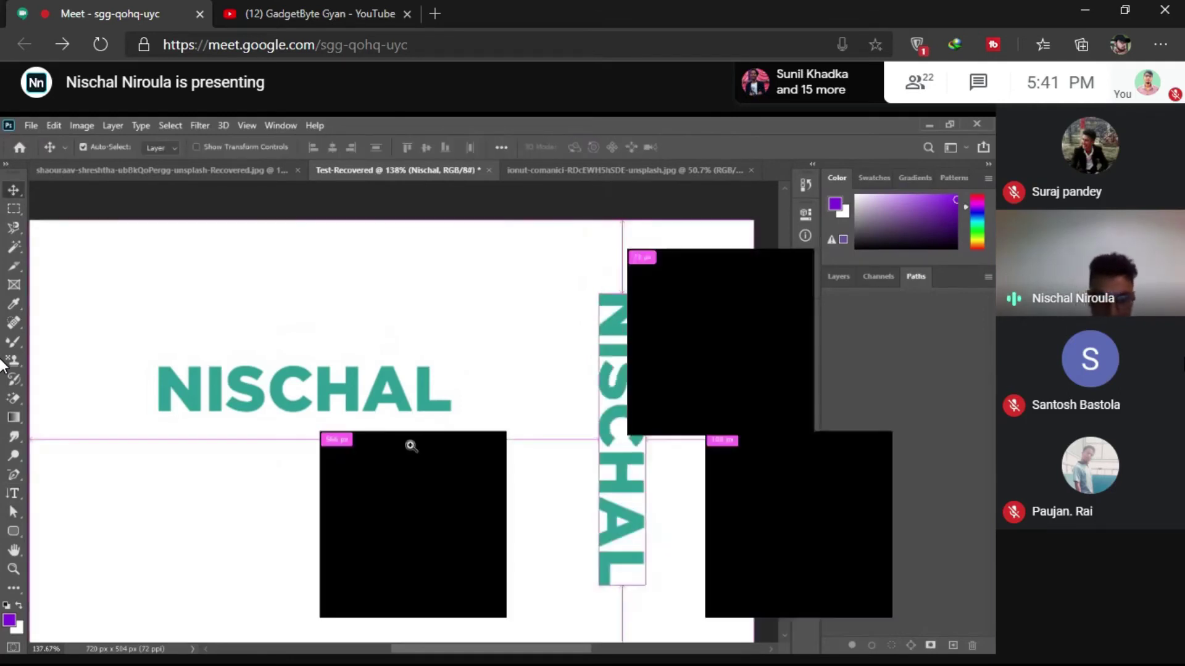
scroll(364, 445, down, 5)
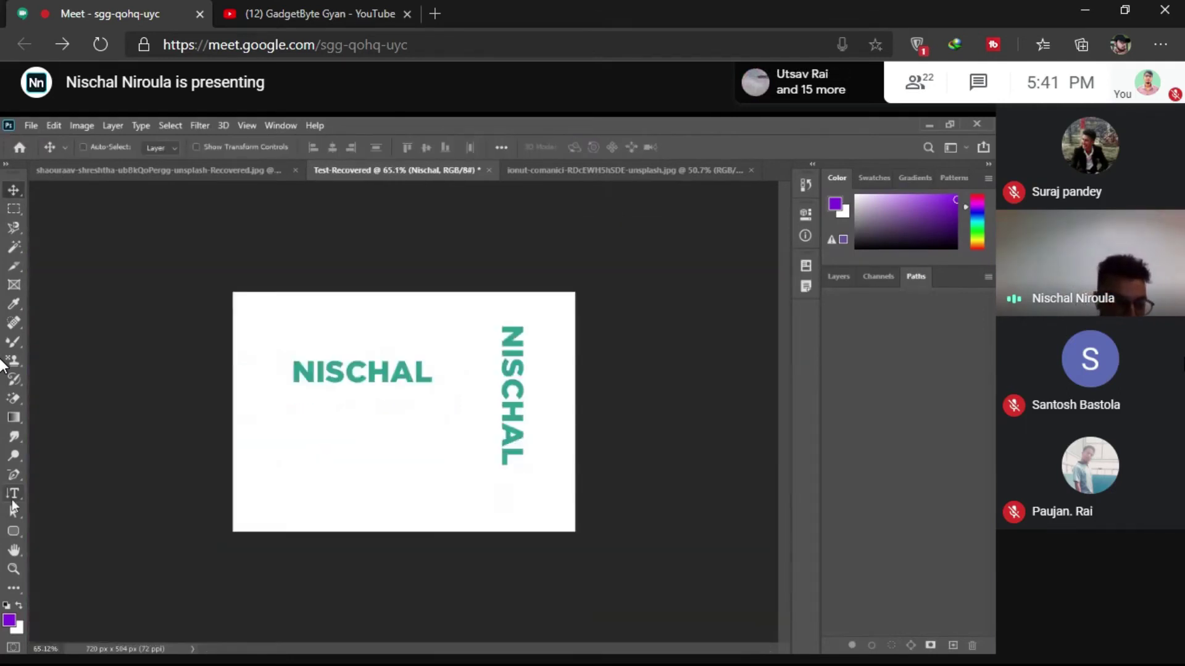
- Start a vertical type mask on the canvas with the Vertical Type Mask Tool
click(13, 497)
click(86, 493)
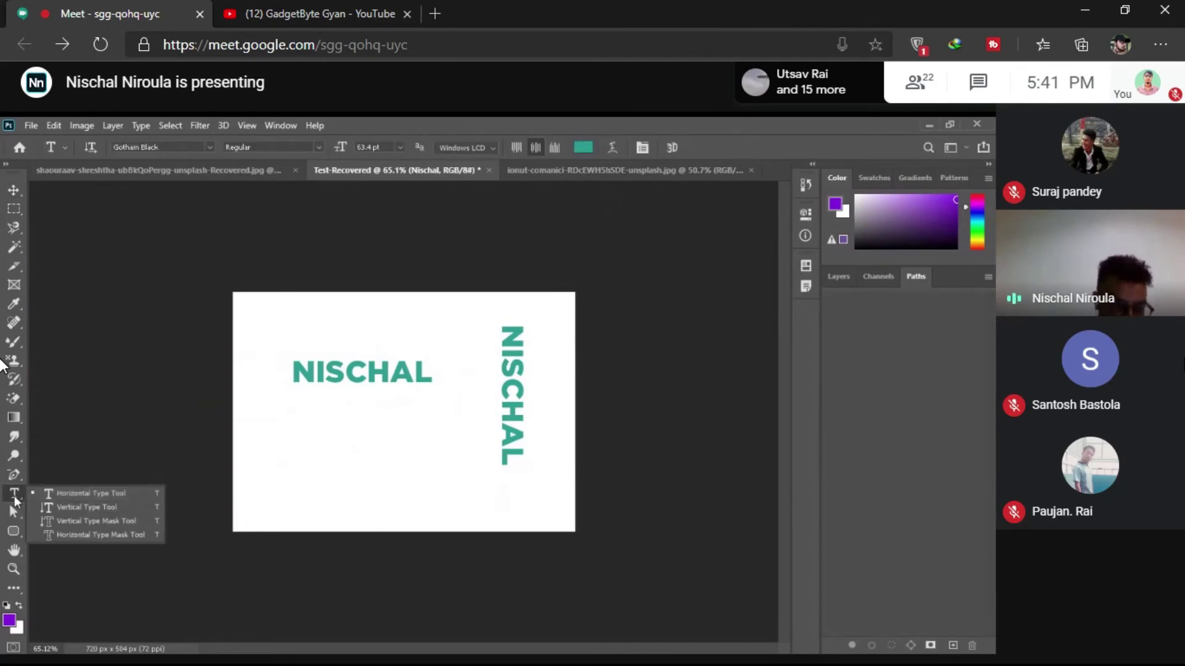
click(83, 523)
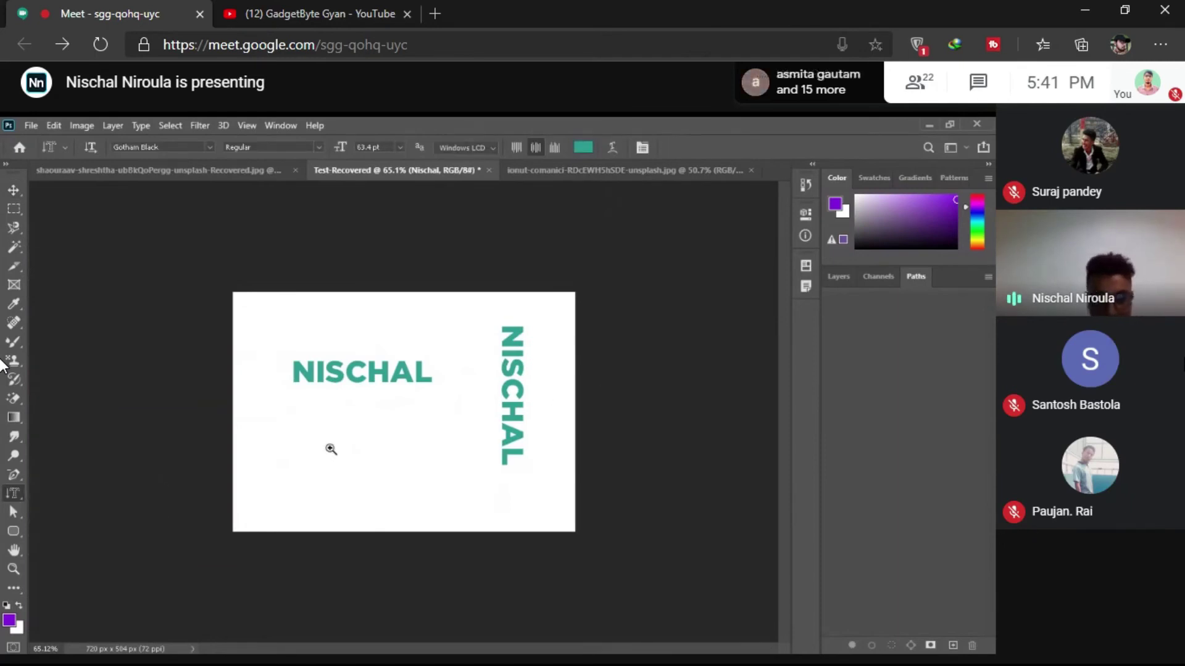
scroll(370, 439, up, 1)
scroll(387, 436, up, 3)
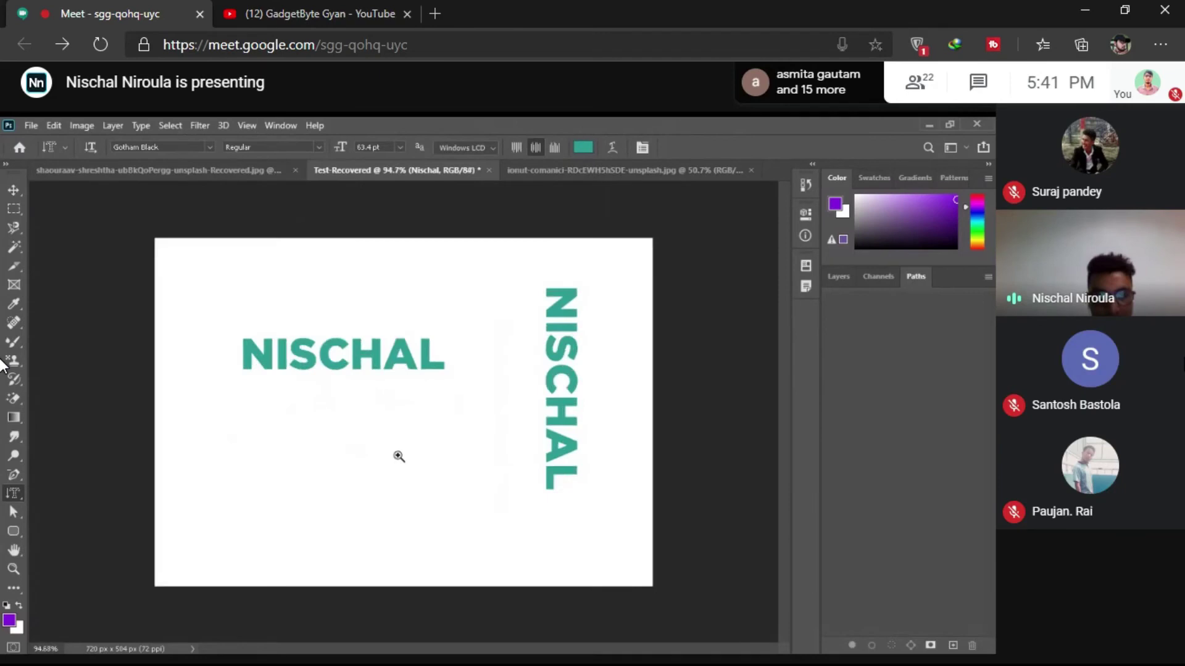
scroll(398, 457, up, 2)
scroll(346, 432, down, 2)
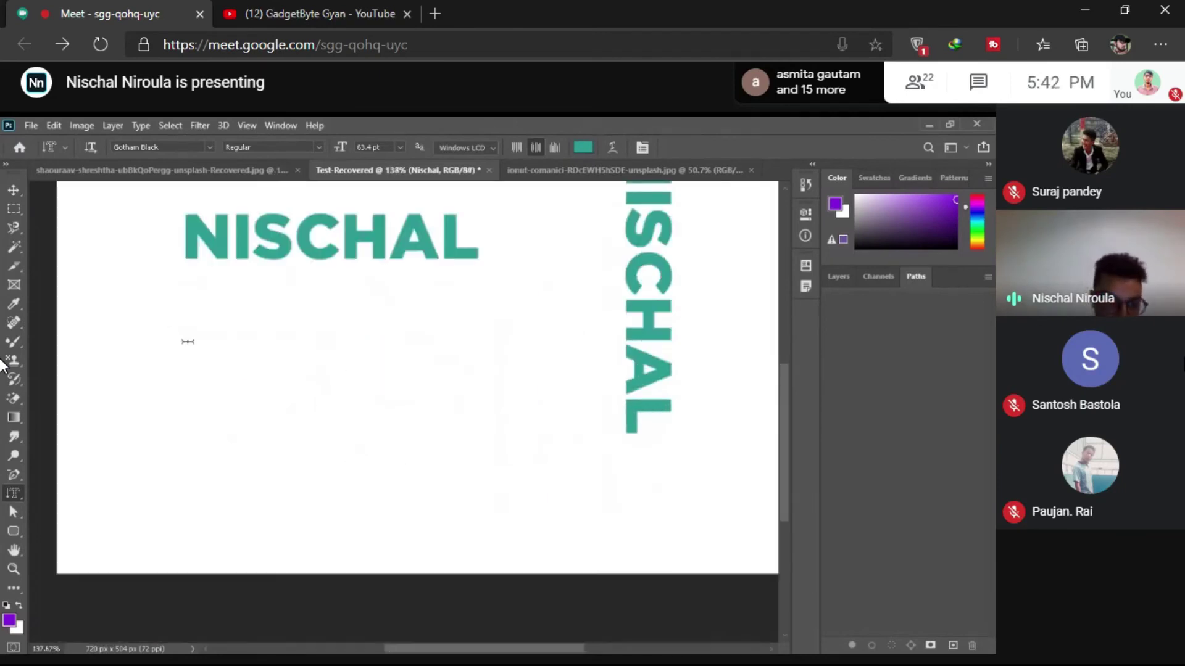
click(274, 332)
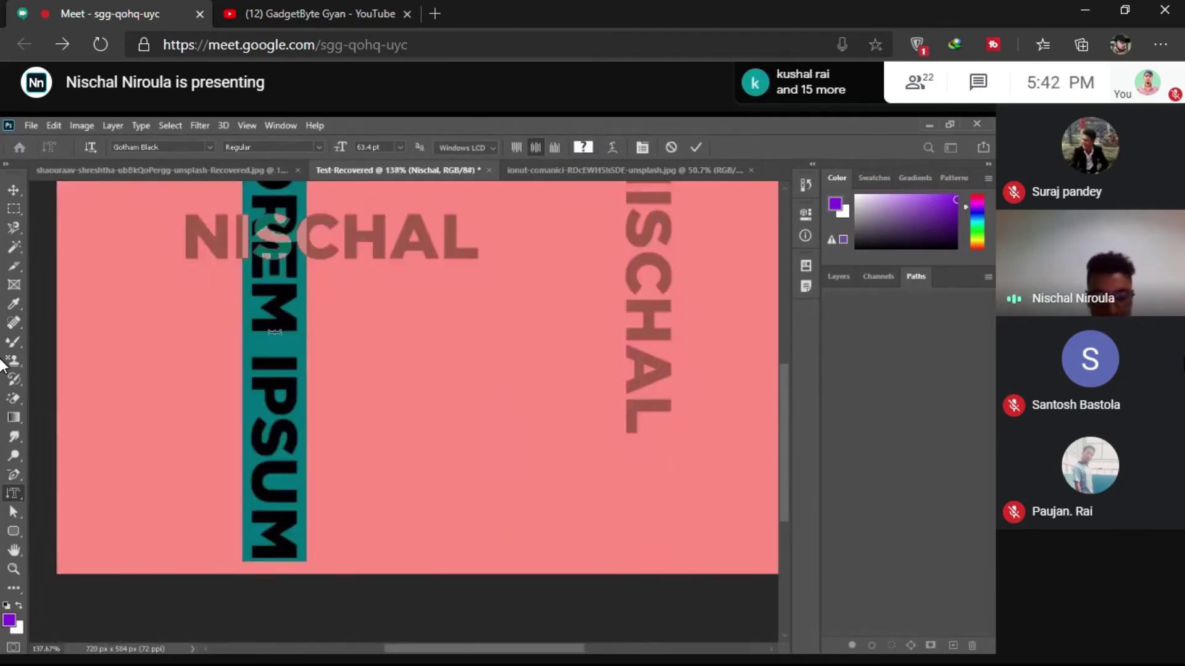
- Commit the mask as a selection, hide both Nischal layers, and deselect
click(847, 276)
click(894, 520)
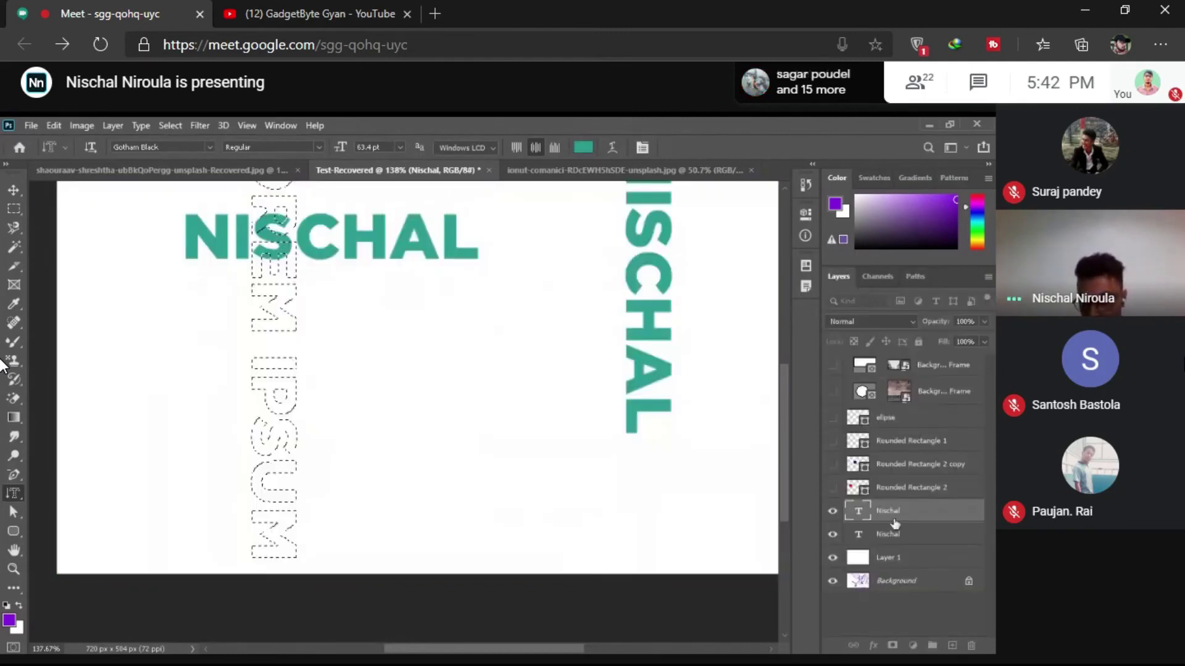
drag(832, 511, 832, 534)
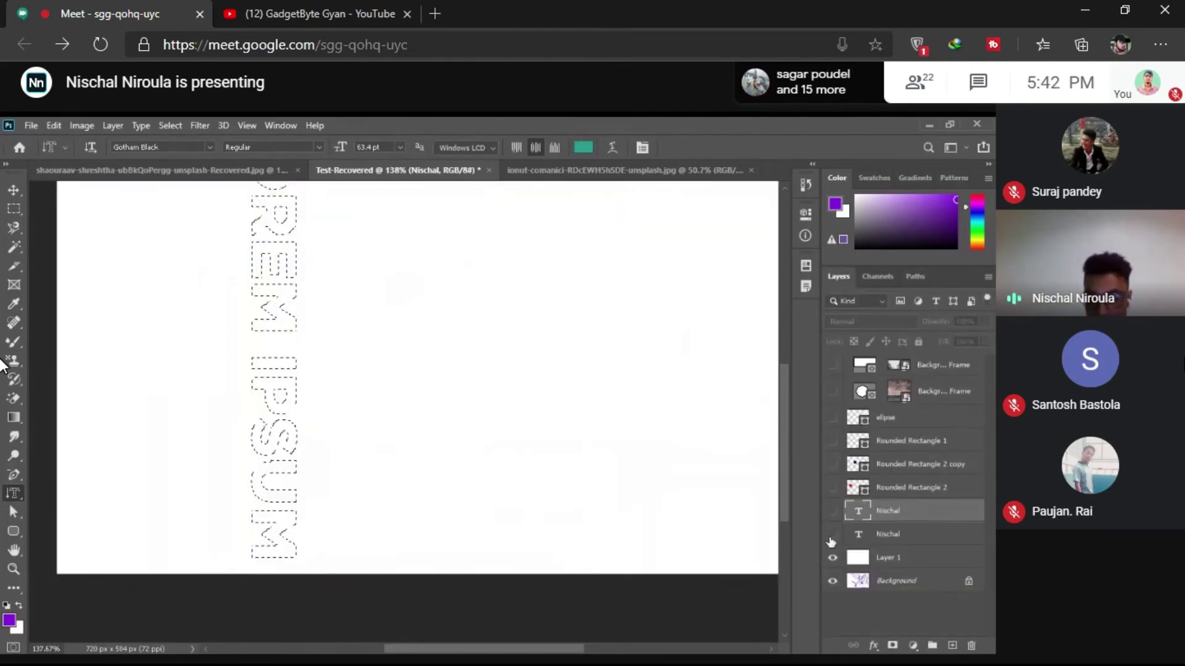
key(ctrl+d)
mouse_move(363, 439)
mouse_down()
mouse_move(333, 413)
mouse_move(298, 471)
mouse_move(267, 469)
mouse_up()
- Open the type tool variants flyout in the toolbar
right_click(14, 494)
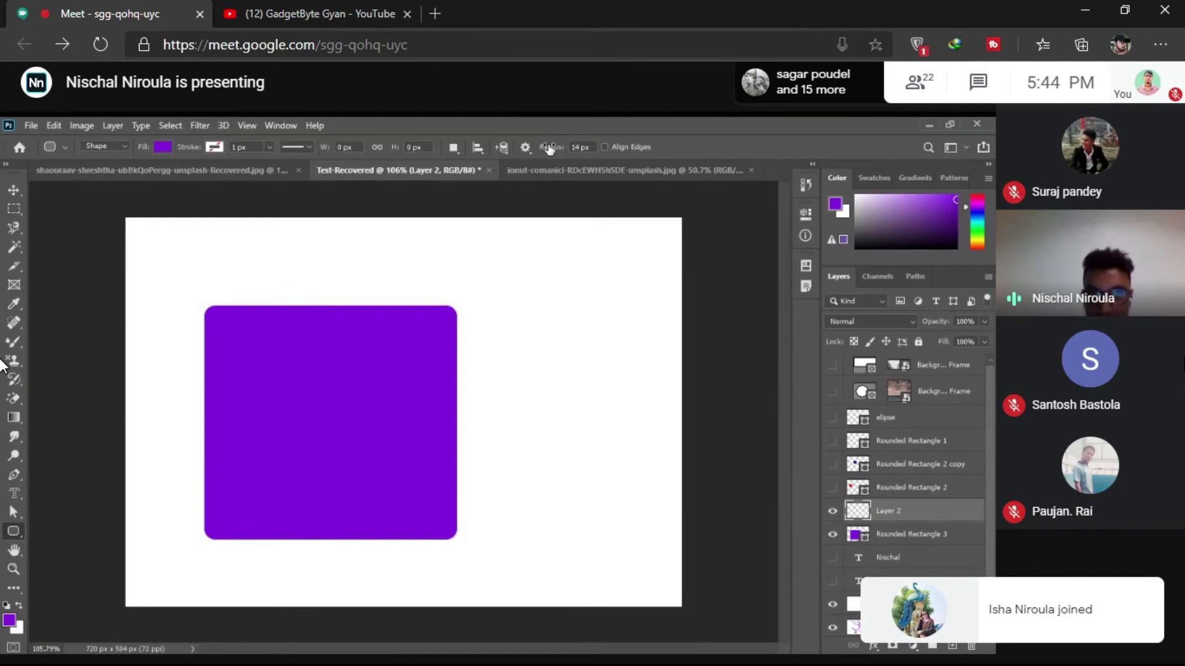
- Set the corner radius to 119 px and draw a rounded rectangle at the upper right
drag(549, 148, 623, 165)
mouse_move(539, 247)
mouse_down()
mouse_move(603, 352)
mouse_move(651, 478)
mouse_move(682, 405)
mouse_move(661, 398)
mouse_up()
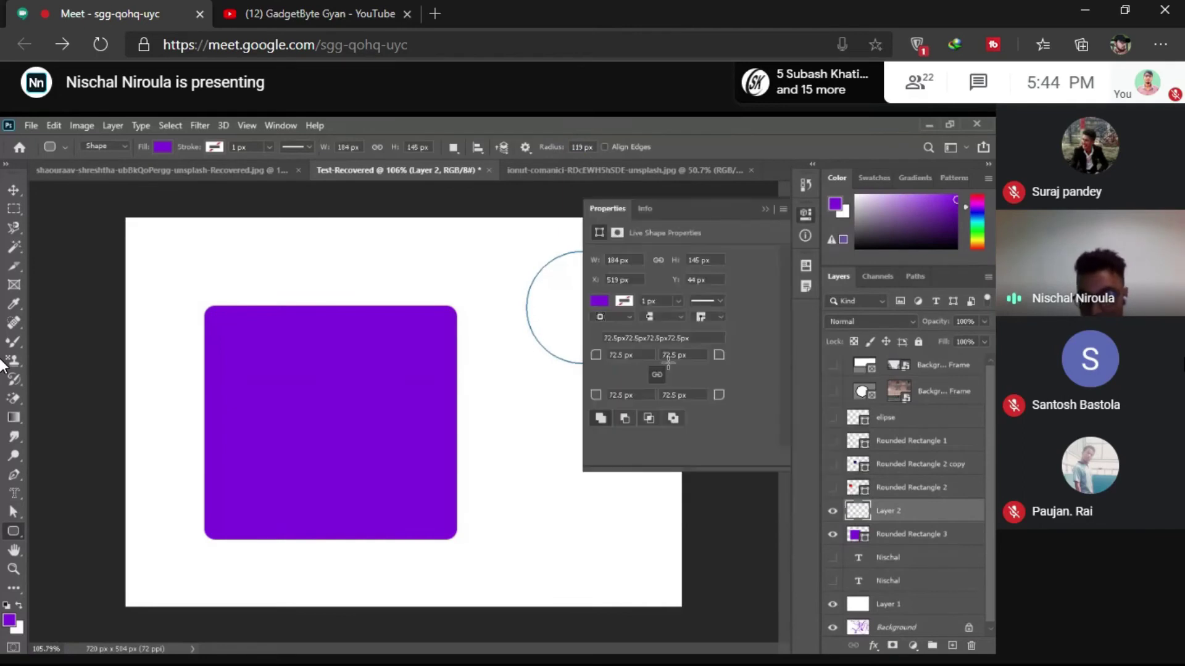
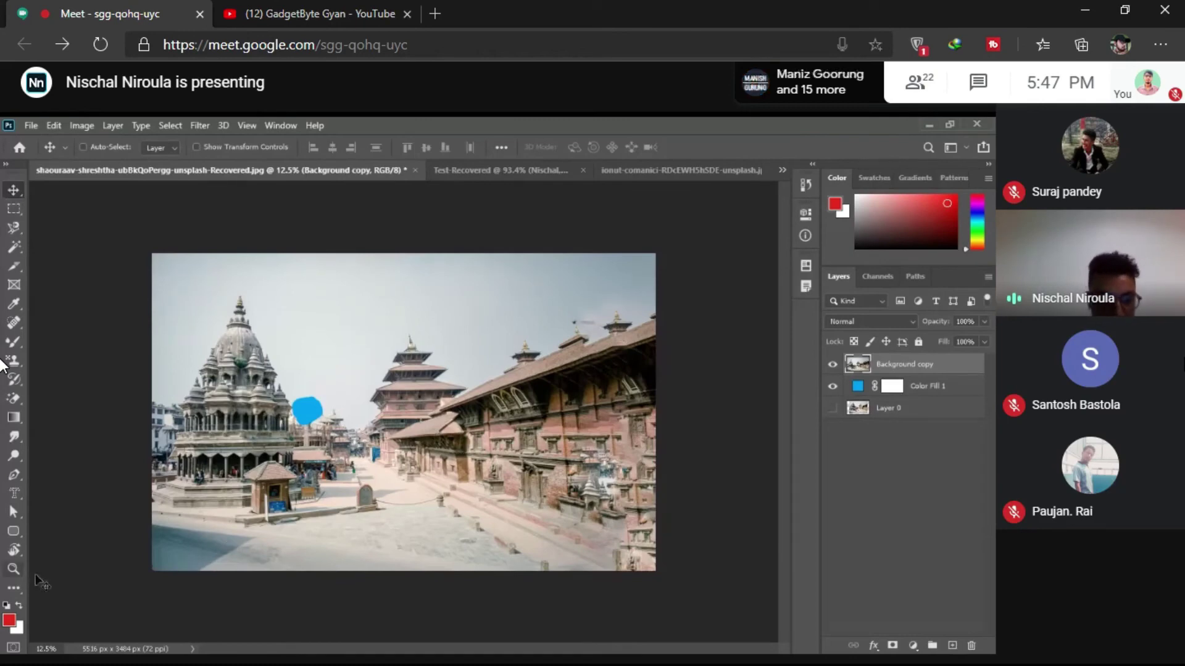
- Watch the shared Photoshop demo until the presenter's webcam fills the main view
key(ctrl)
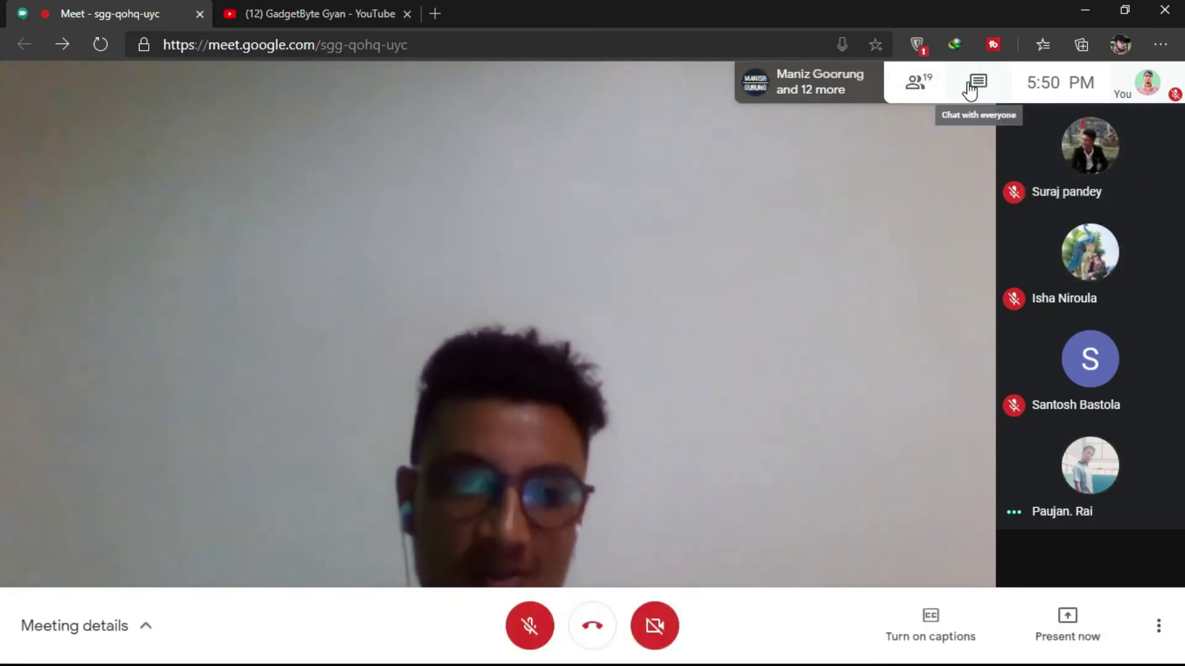
click(967, 84)
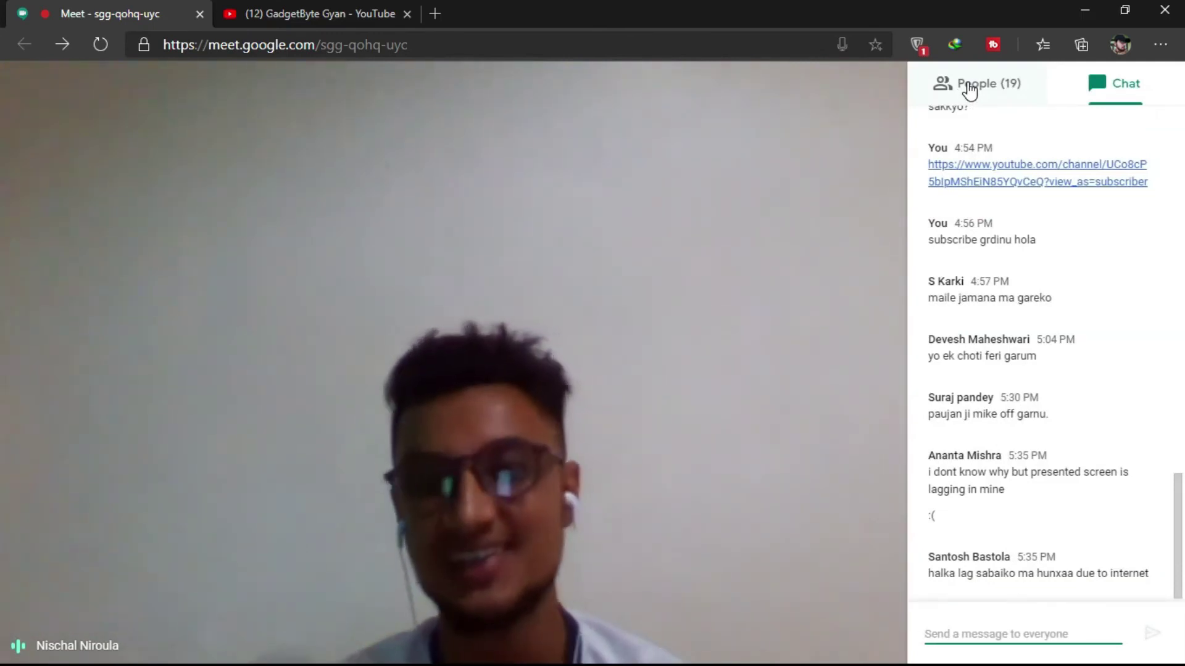
click(894, 122)
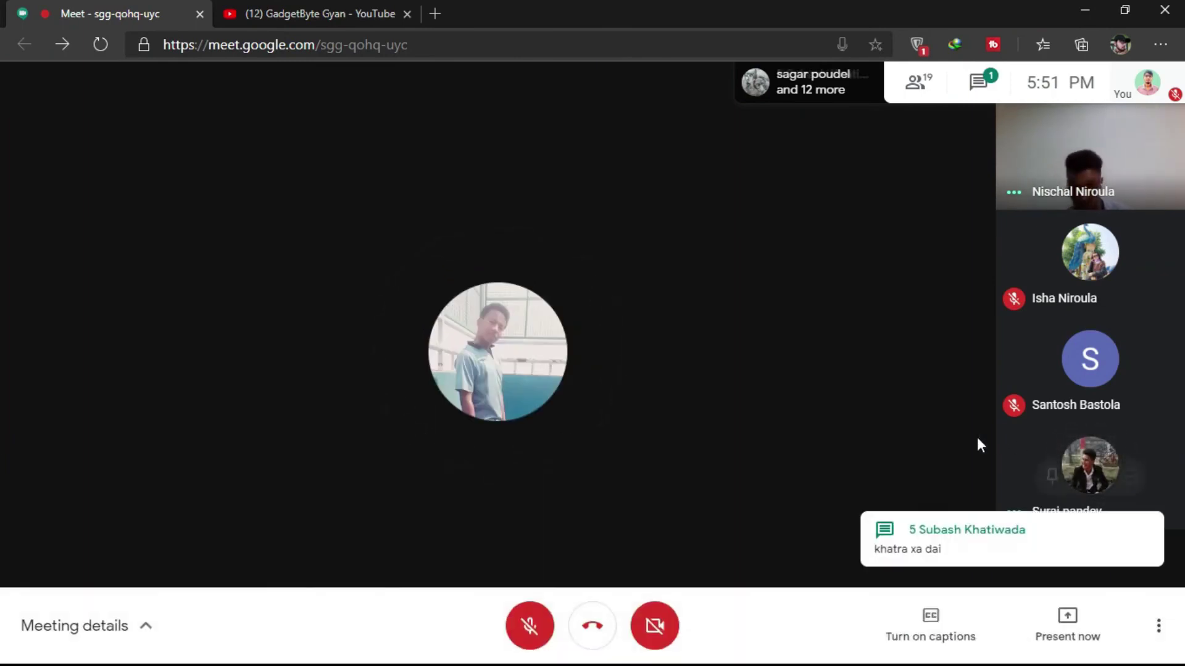
- Open the meeting chat, close it briefly, then reopen it to read new messages
click(989, 82)
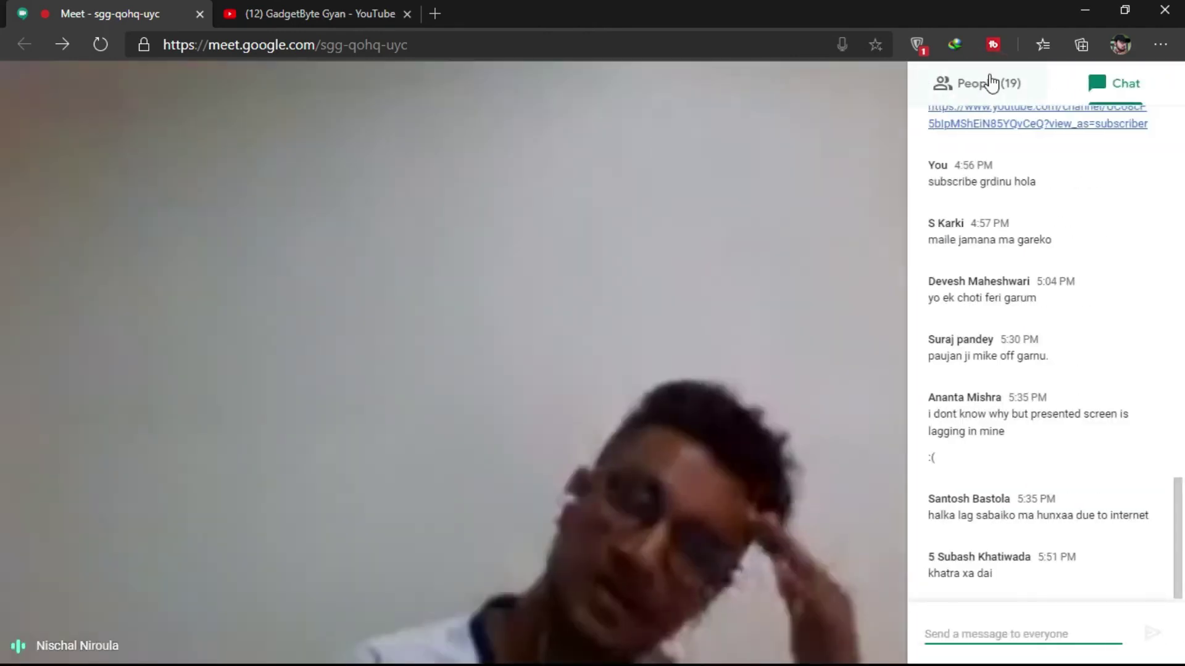
click(876, 82)
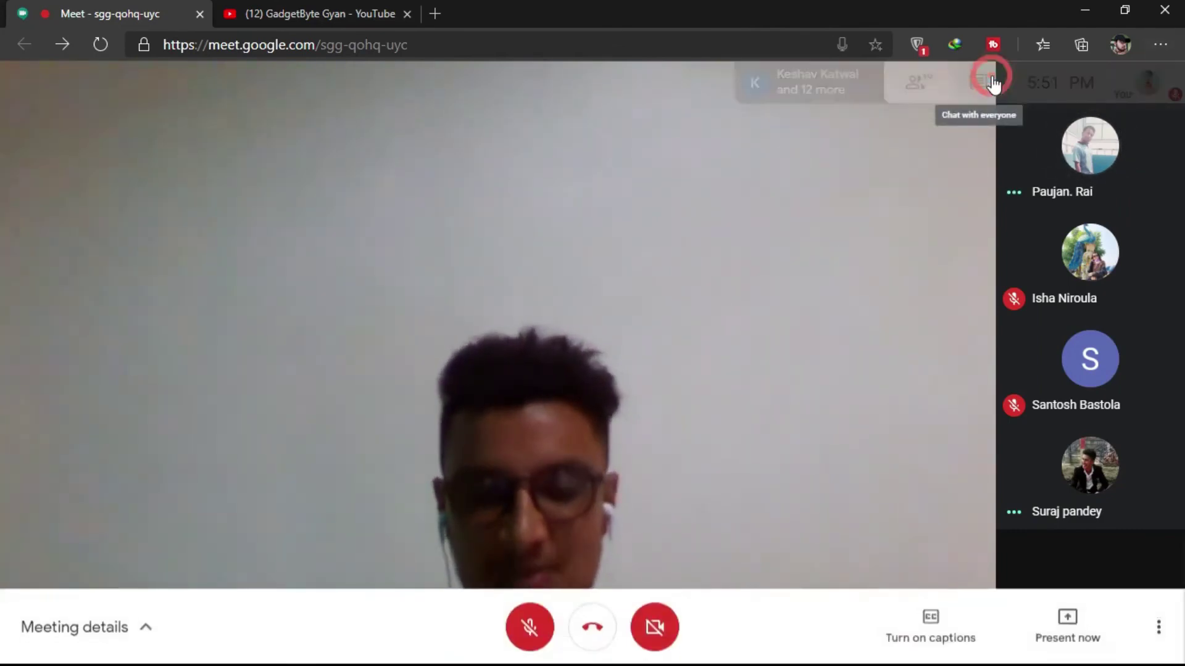
click(986, 79)
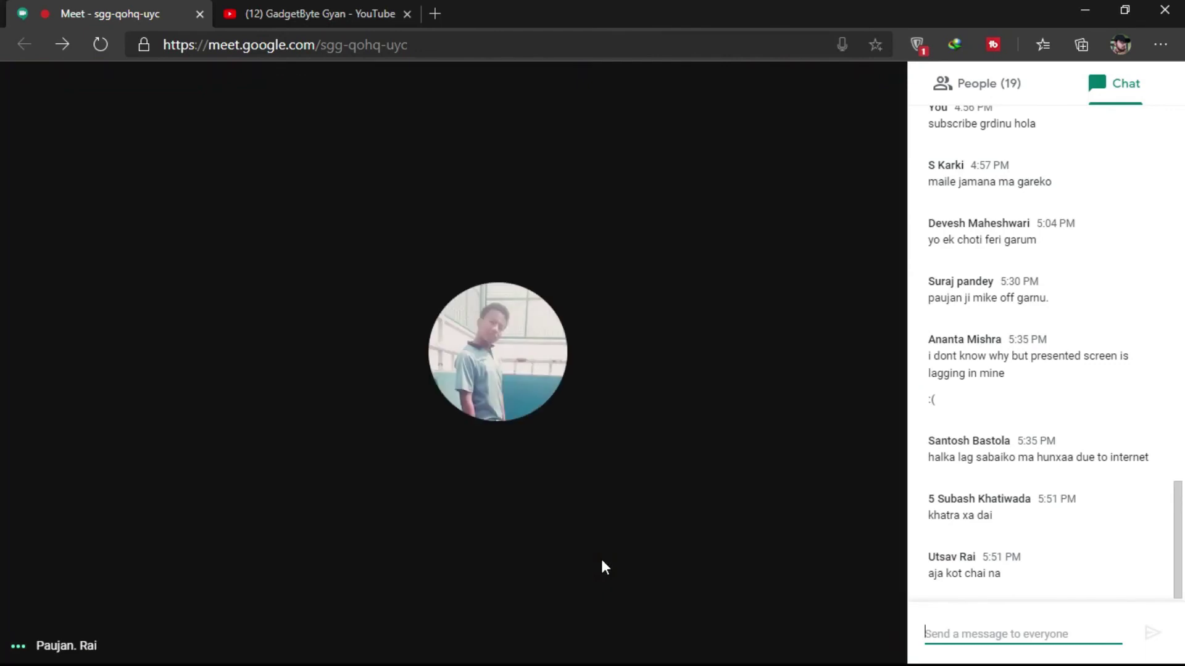
- Close the chat panel, turn the microphone on briefly, then leave it muted
key(ctrl+alt+c)
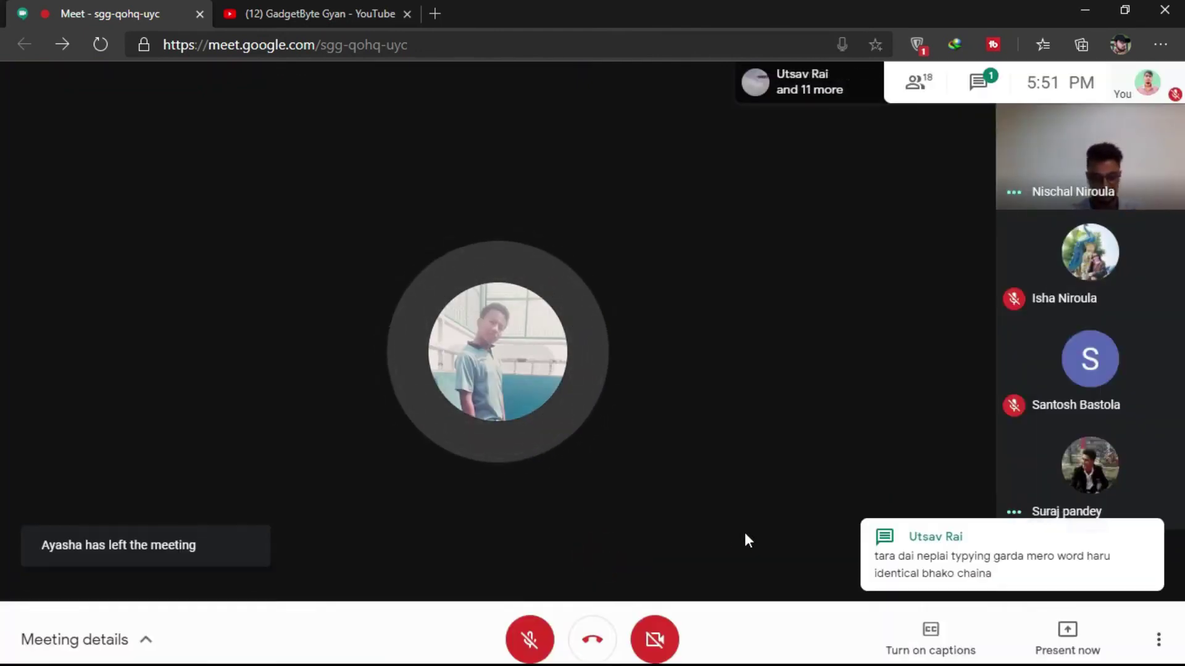
mouse_move(519, 639)
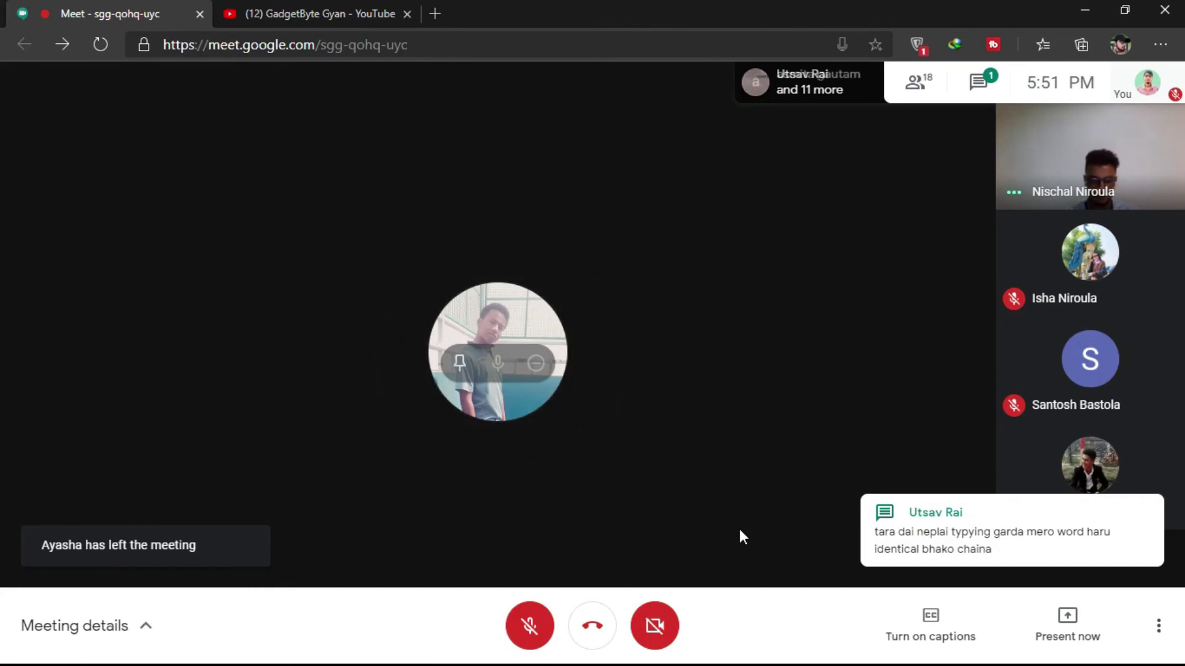
click(525, 648)
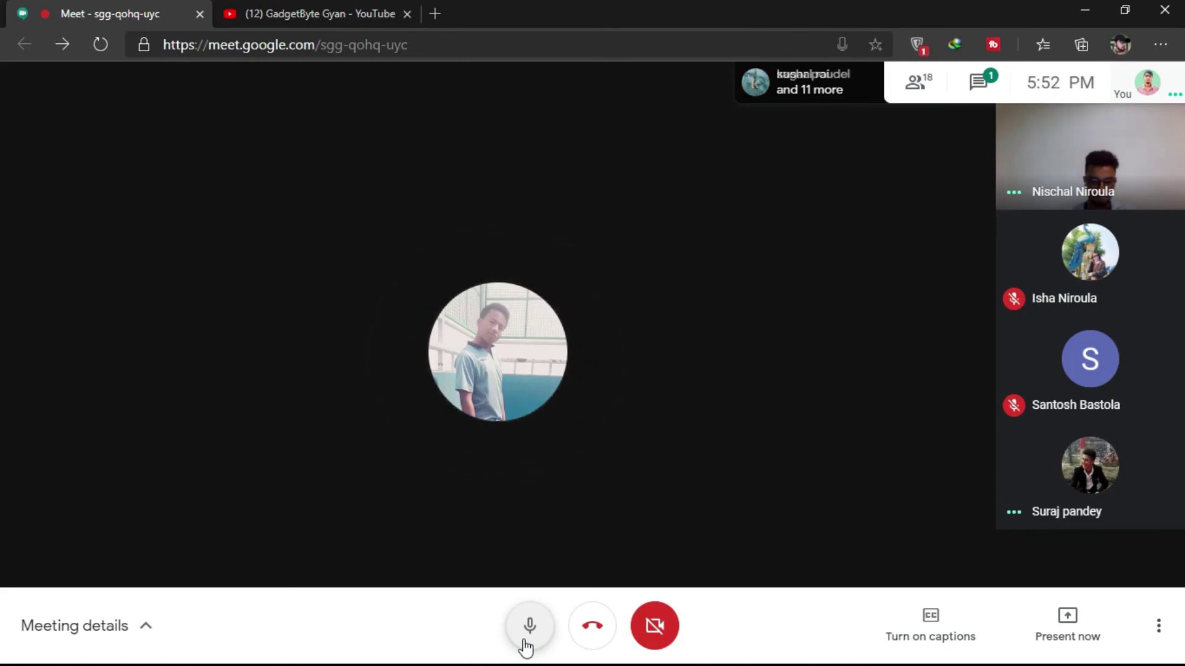
click(528, 636)
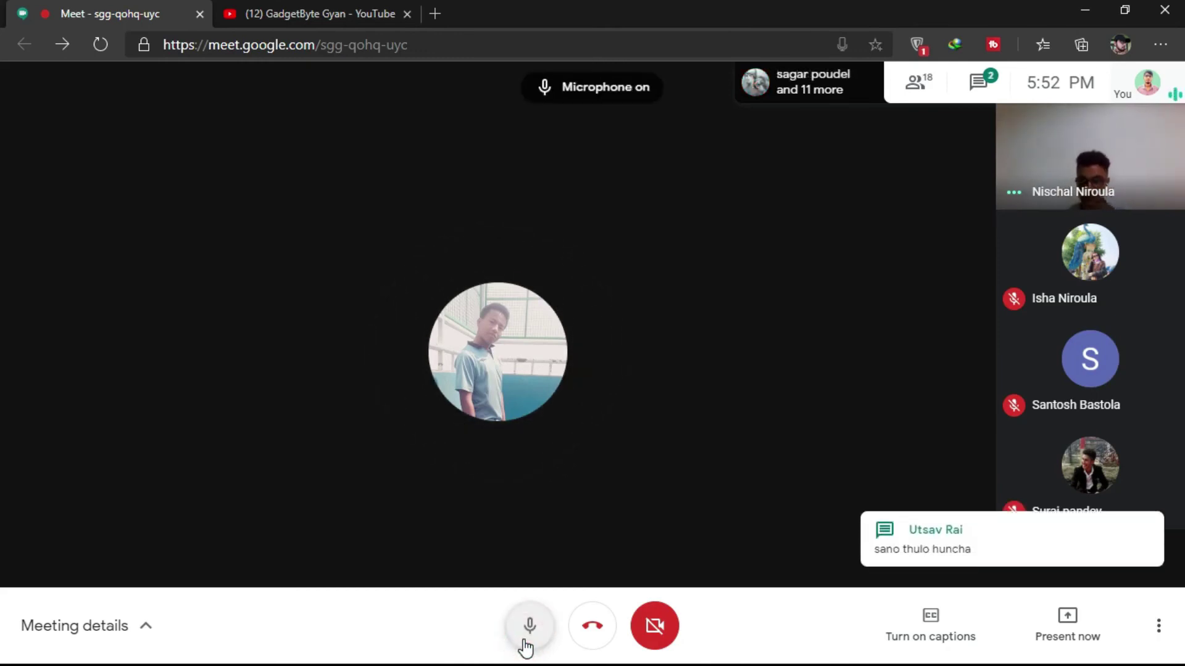
click(525, 642)
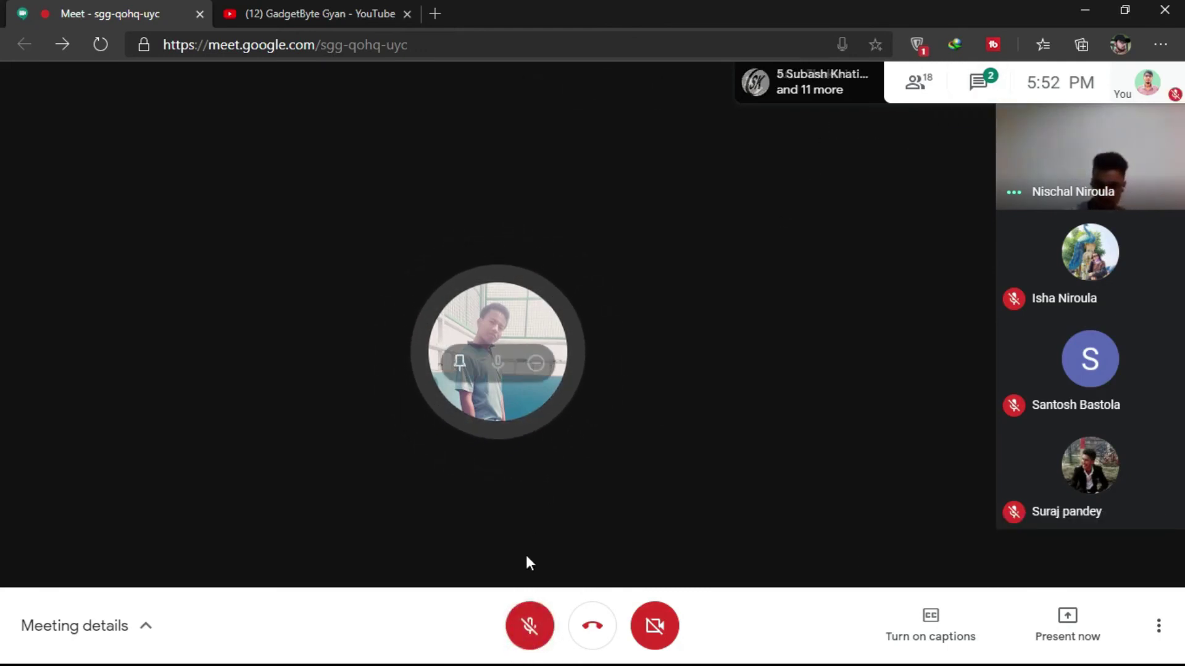
click(972, 89)
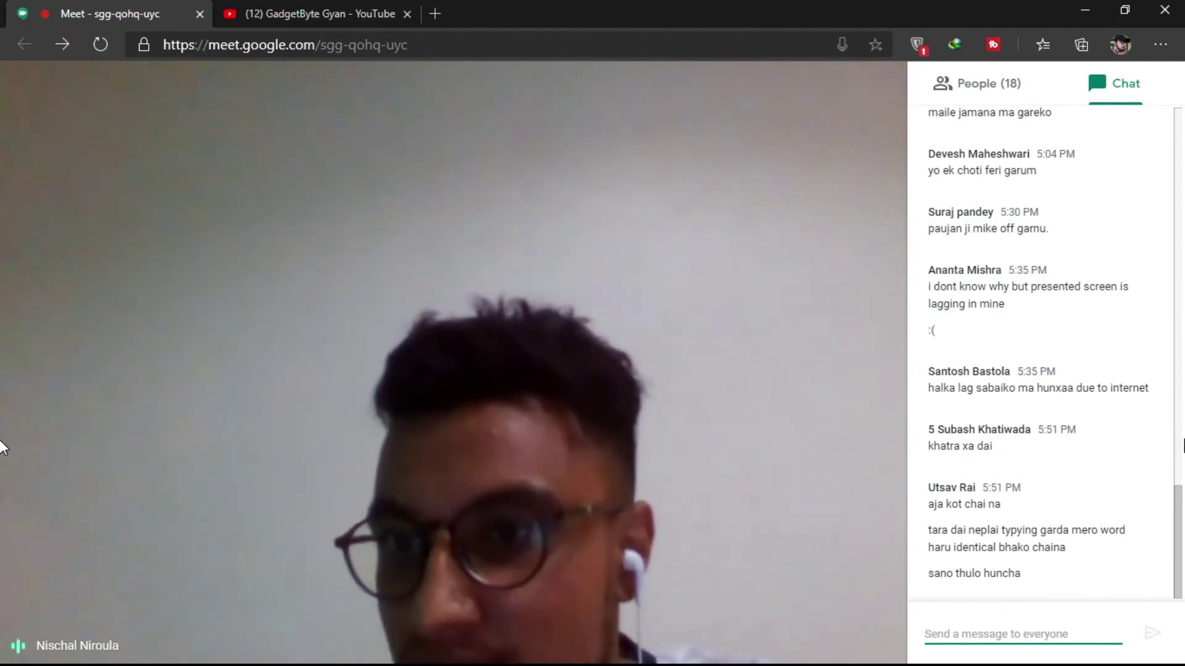
click(882, 250)
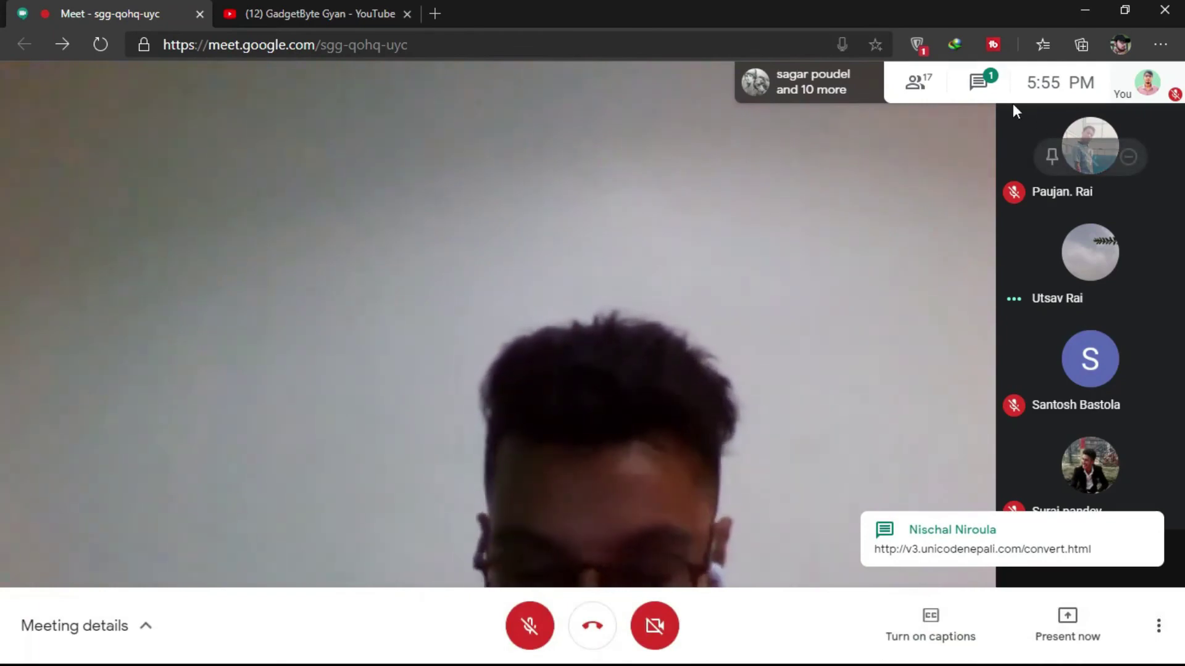
click(978, 86)
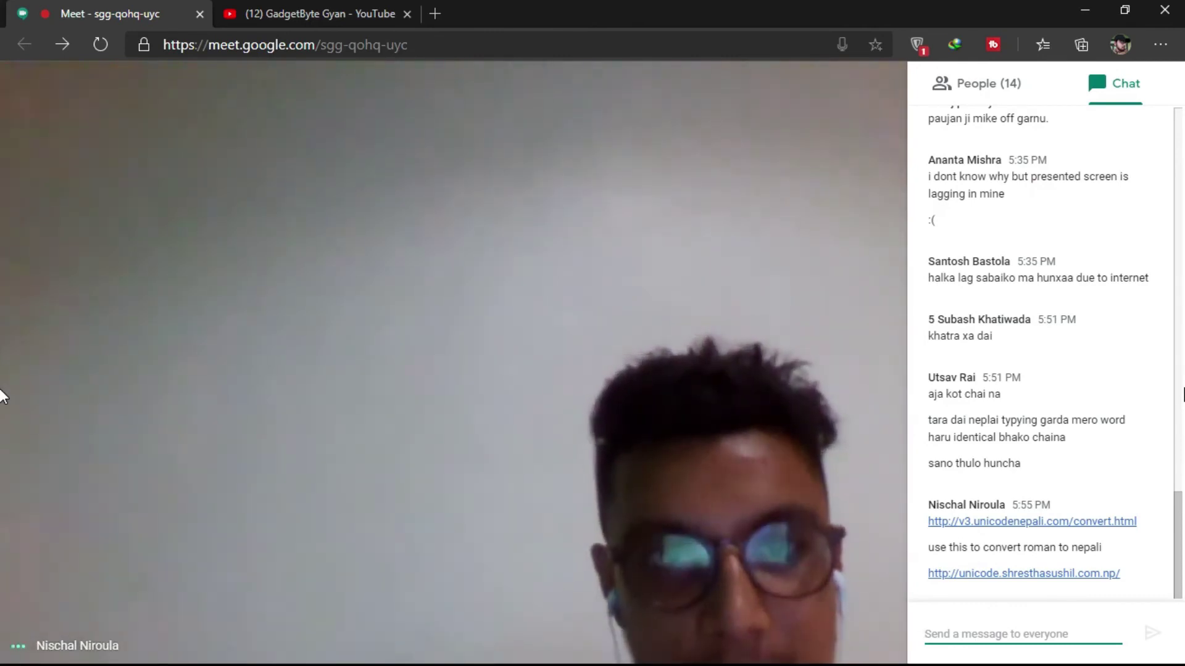
click(896, 313)
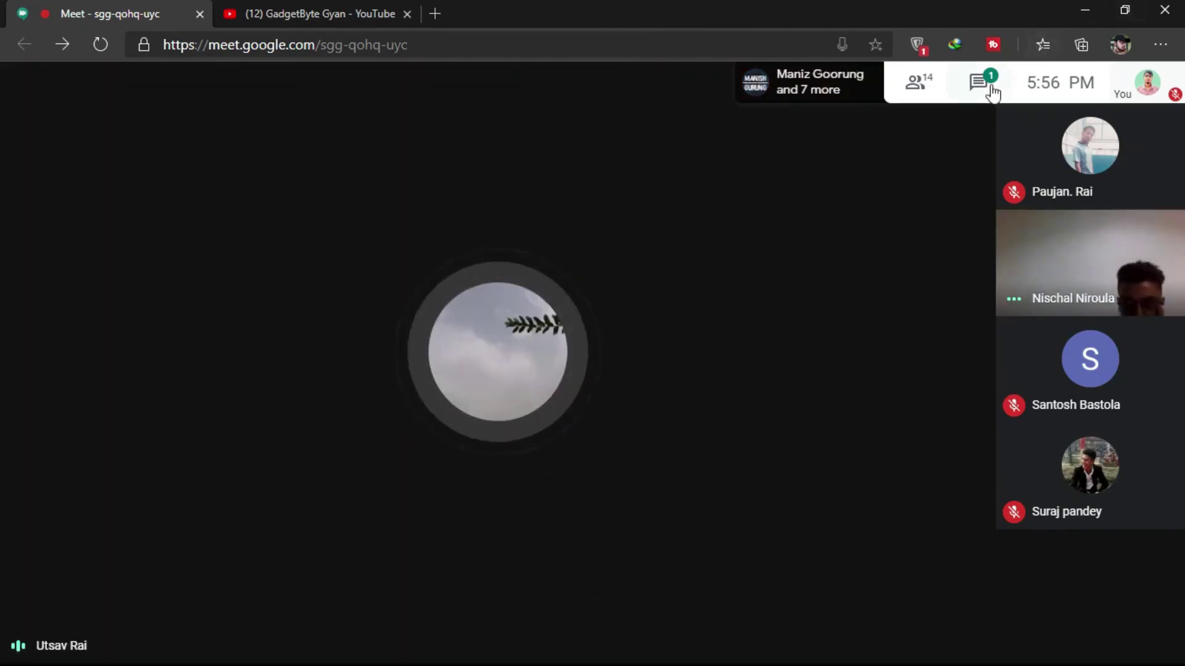
- Switch the side panel from Chat to the People list of 14 participants
click(990, 86)
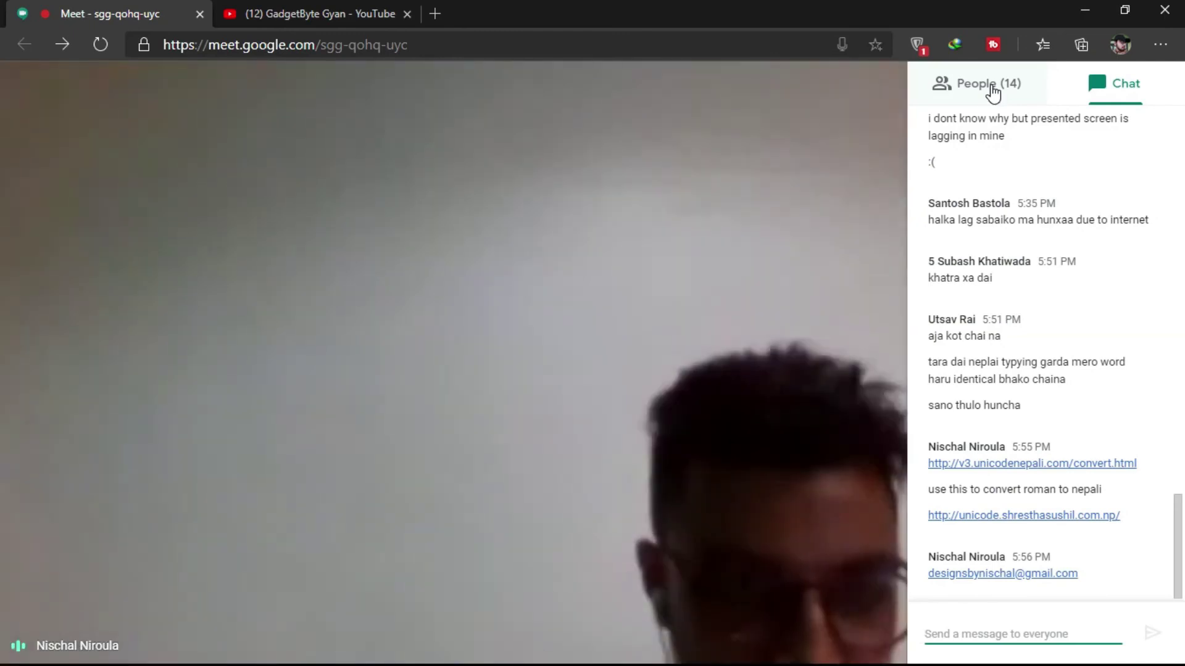
click(992, 90)
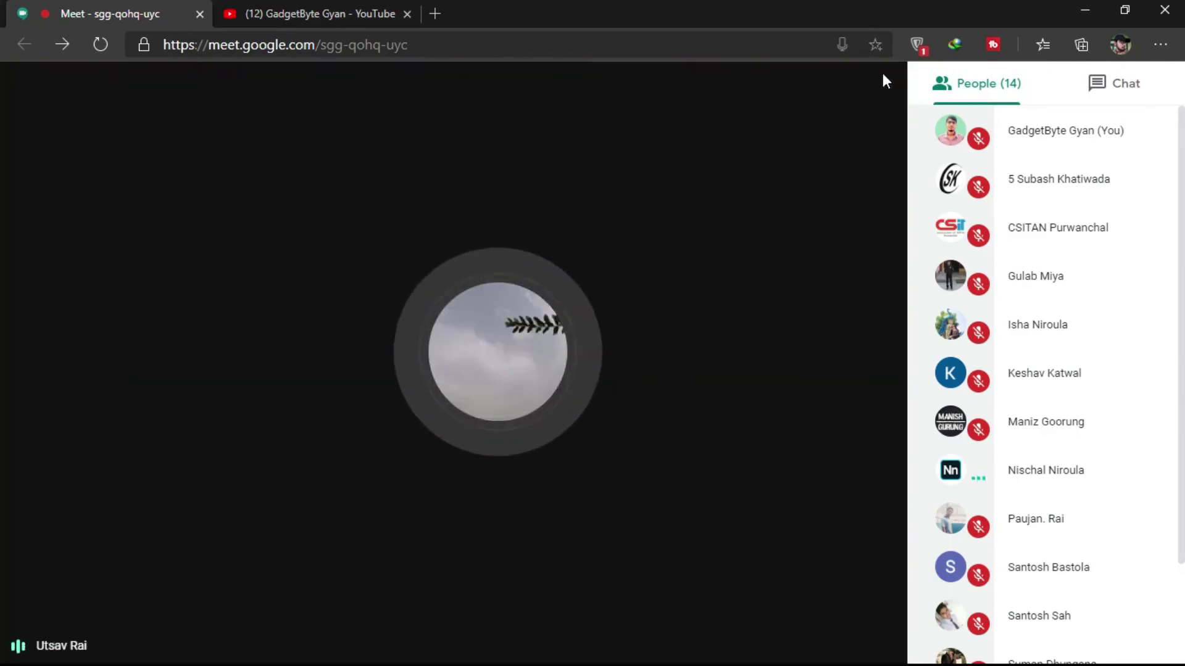
- Close the People panel to restore the speaker view and participant tiles
click(886, 80)
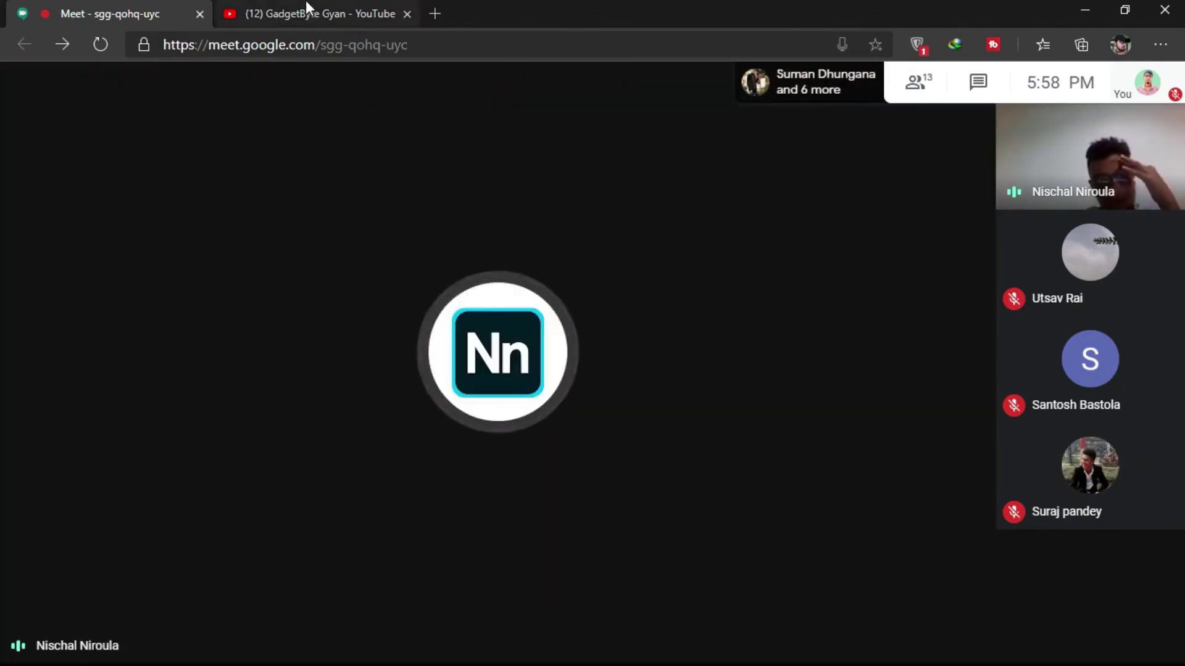
- Glance at the GadgetByte Gyan tab, then return to the call and unmute
click(306, 4)
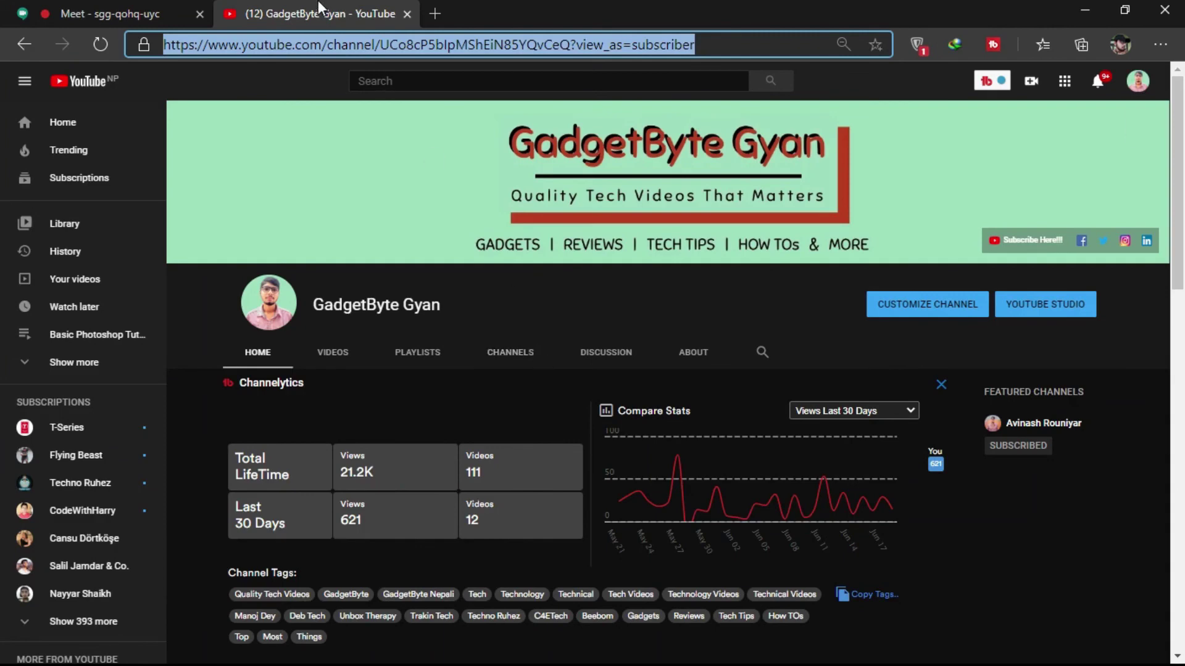
click(176, 15)
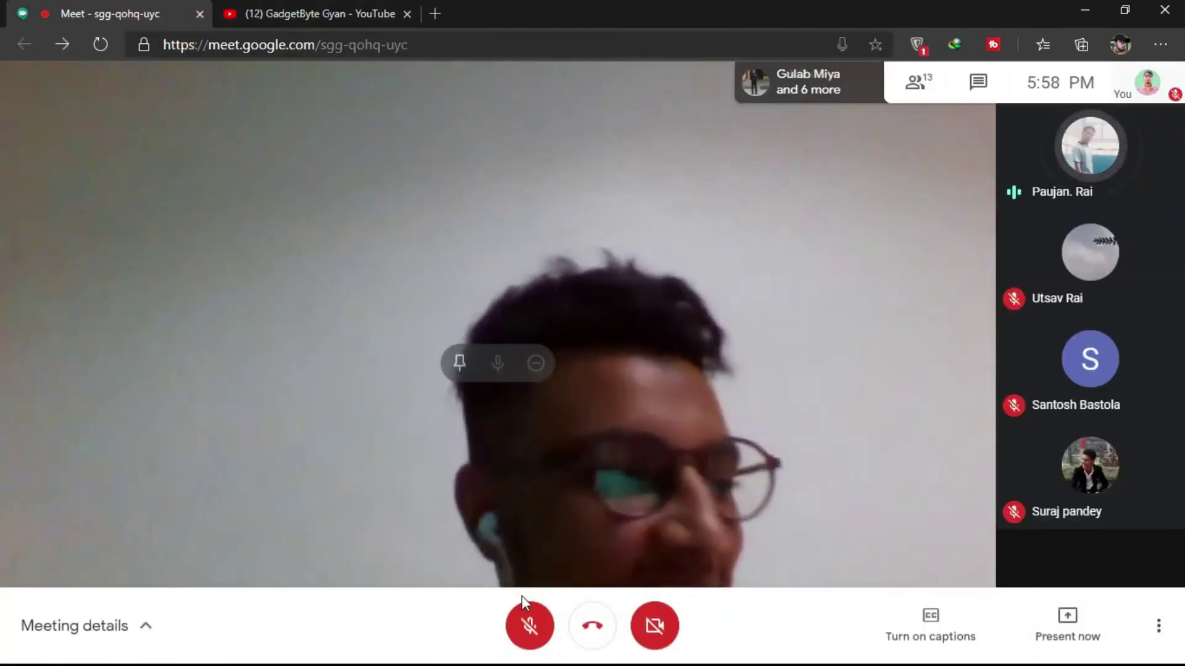
click(528, 624)
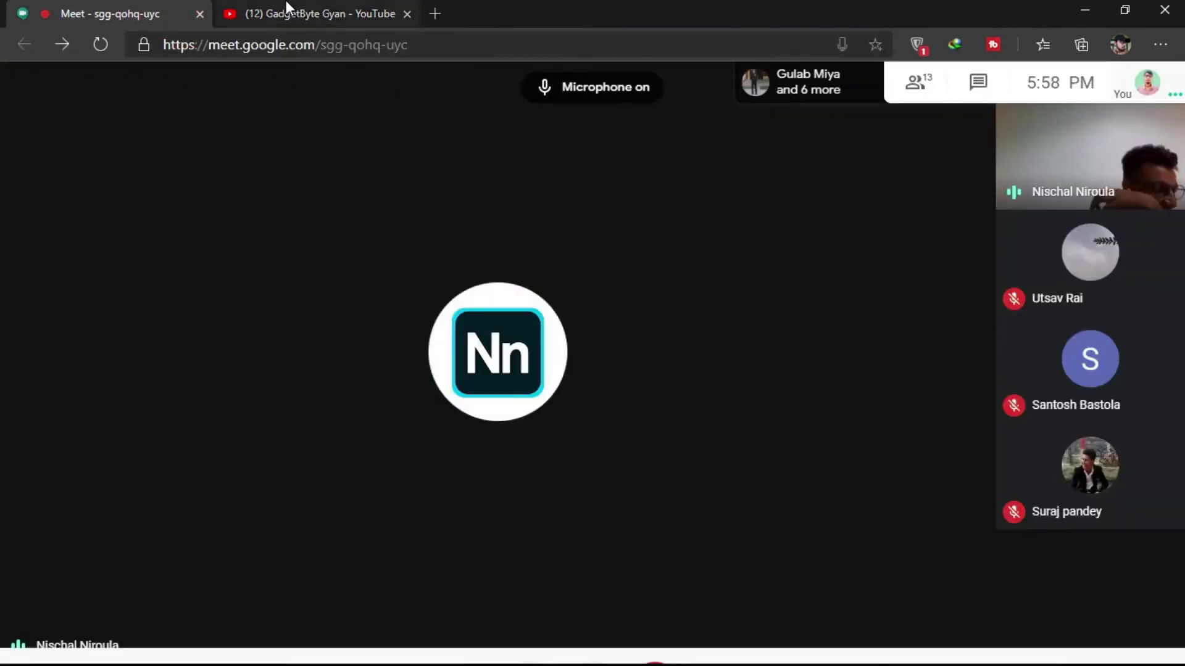
- Browse the GadgetByte Gyan channel home page and stats, then return to the call
click(286, 3)
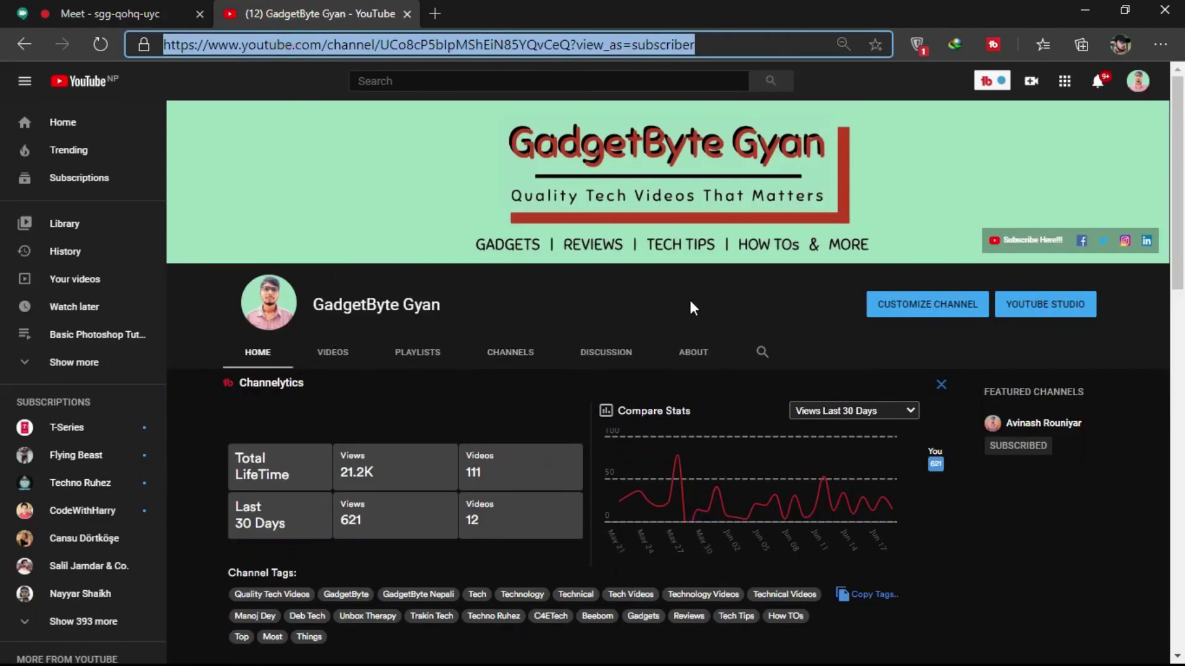
click(226, 4)
scroll(499, 417, down, 1)
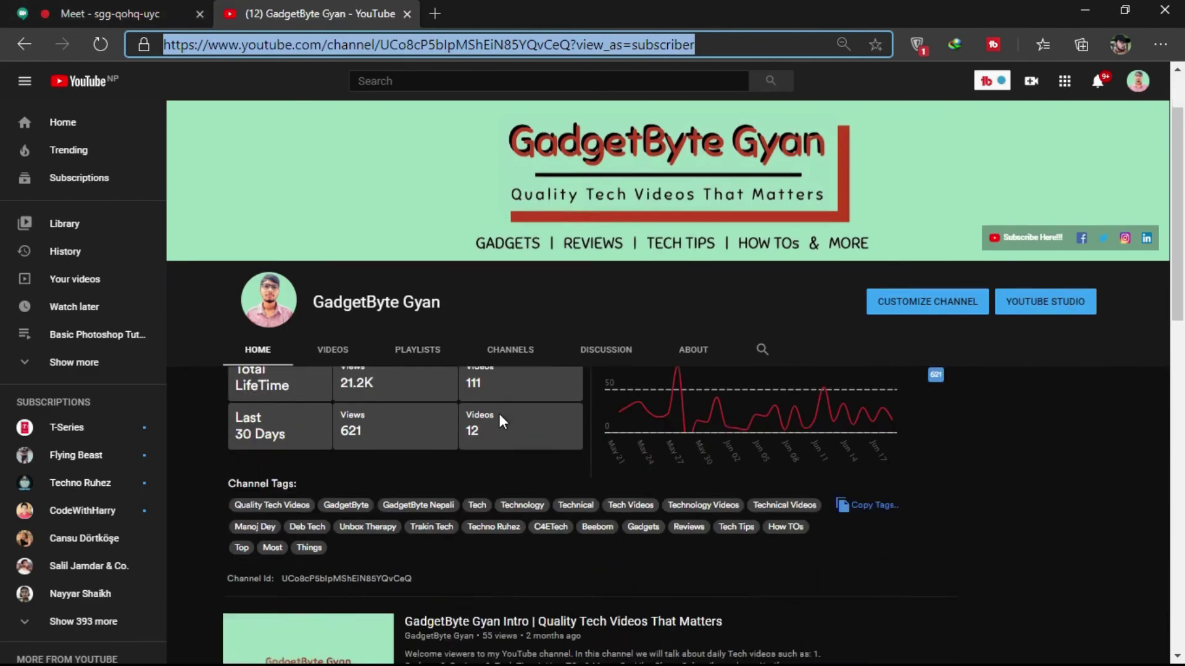
scroll(500, 417, down, 5)
scroll(500, 417, down, 4)
scroll(500, 417, up, 1)
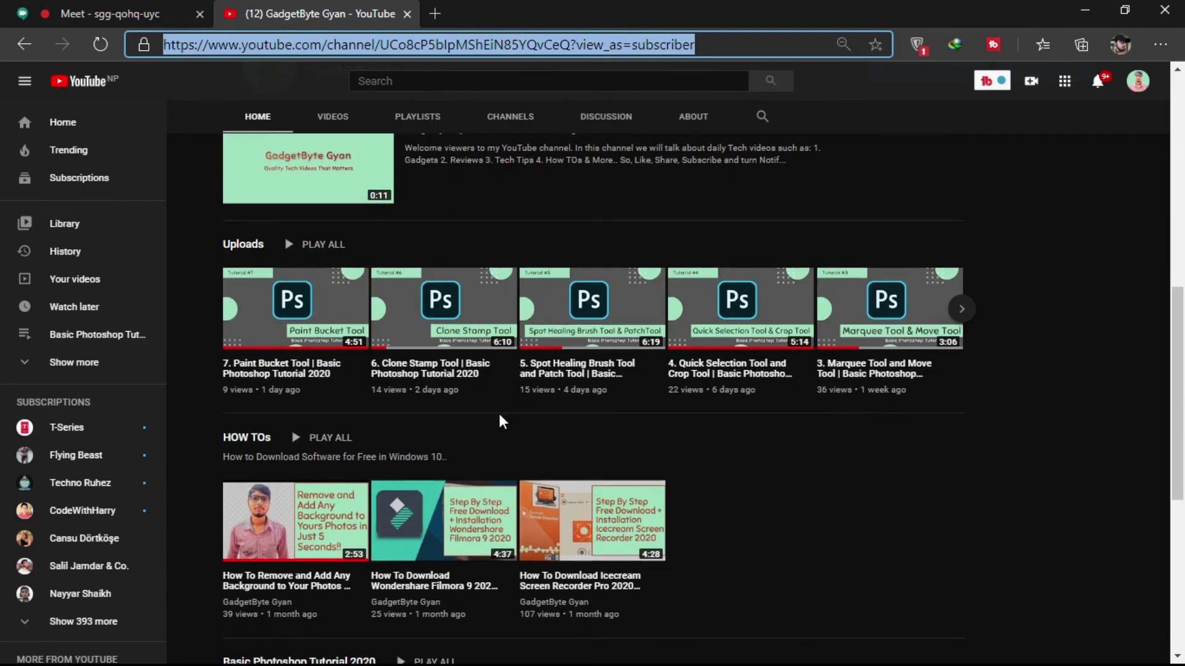
scroll(500, 421, up, 10)
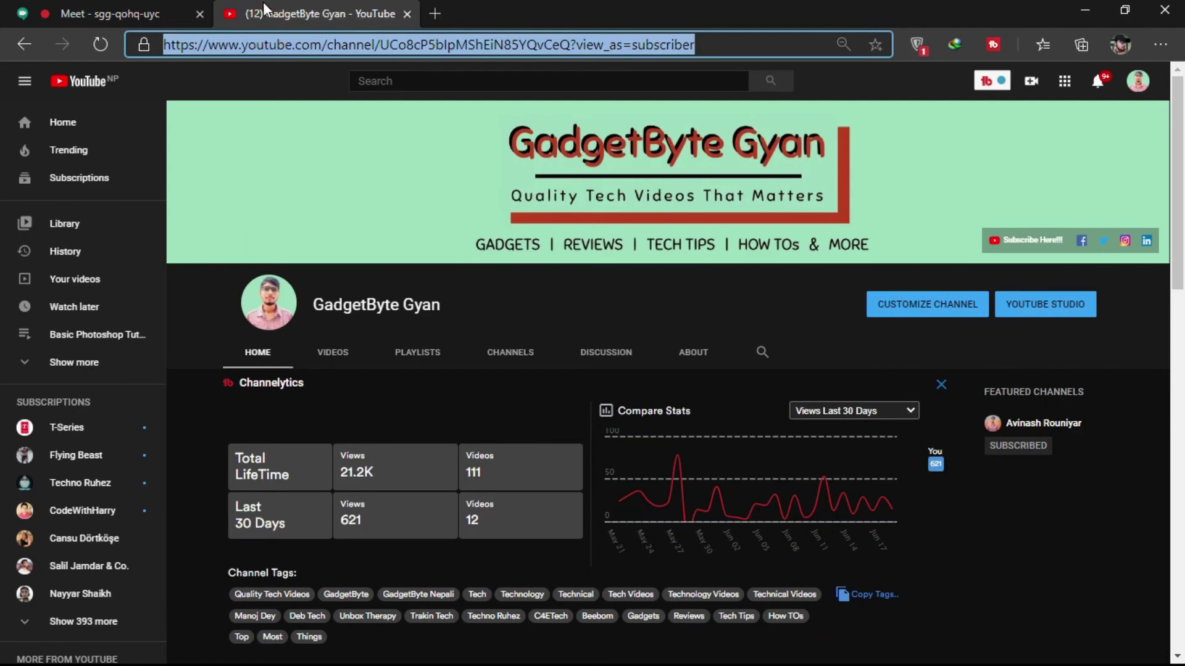
click(170, 15)
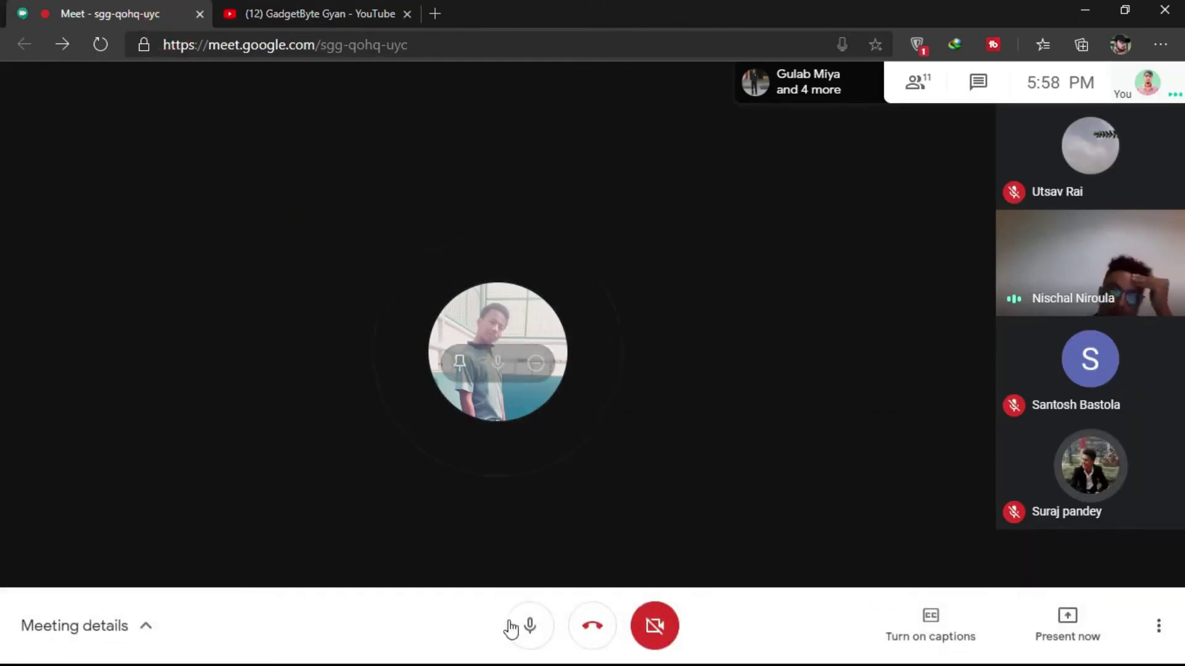
- Mute the microphone and open the chat to read the shared form link
click(516, 626)
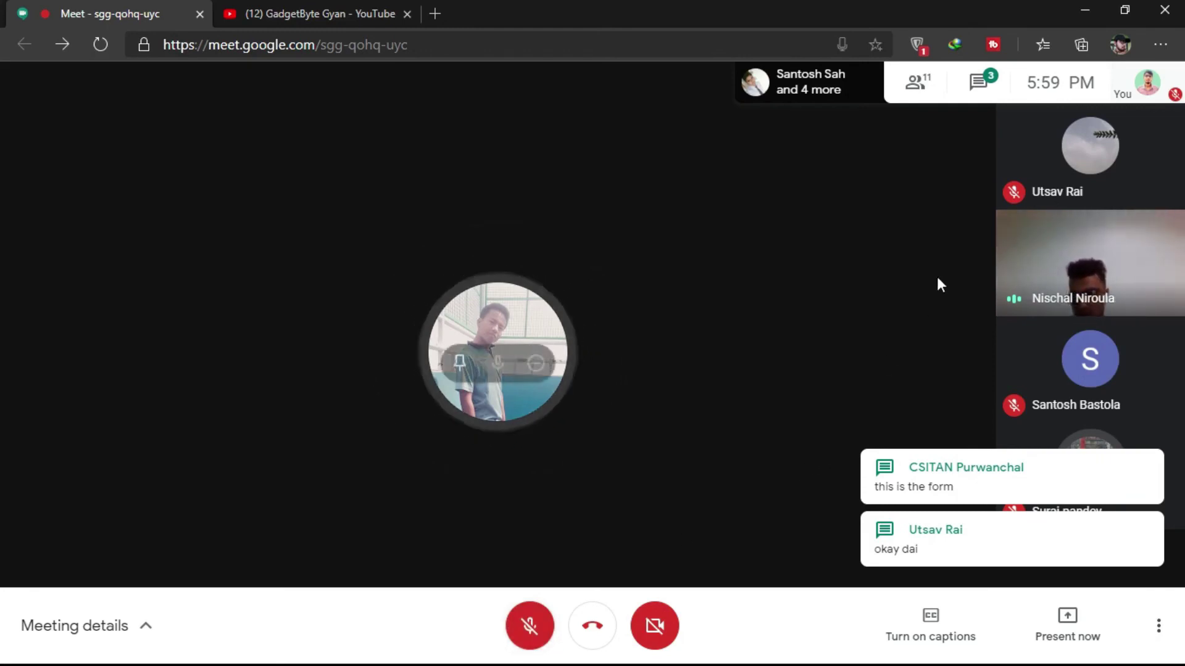
click(977, 86)
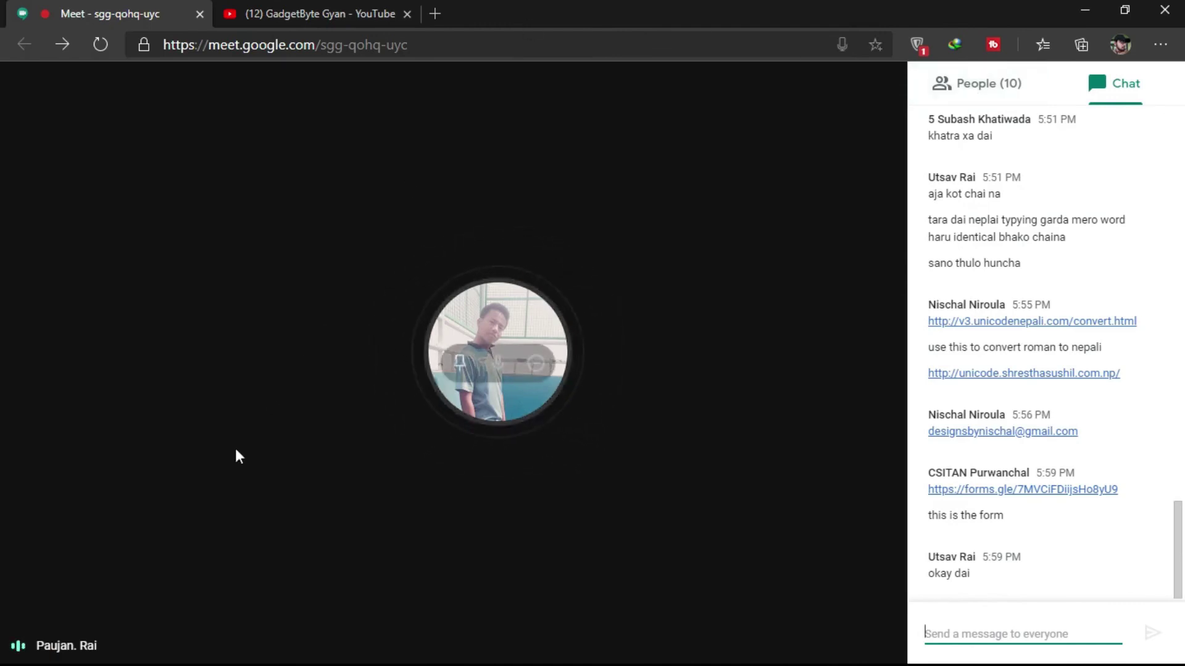
click(281, 513)
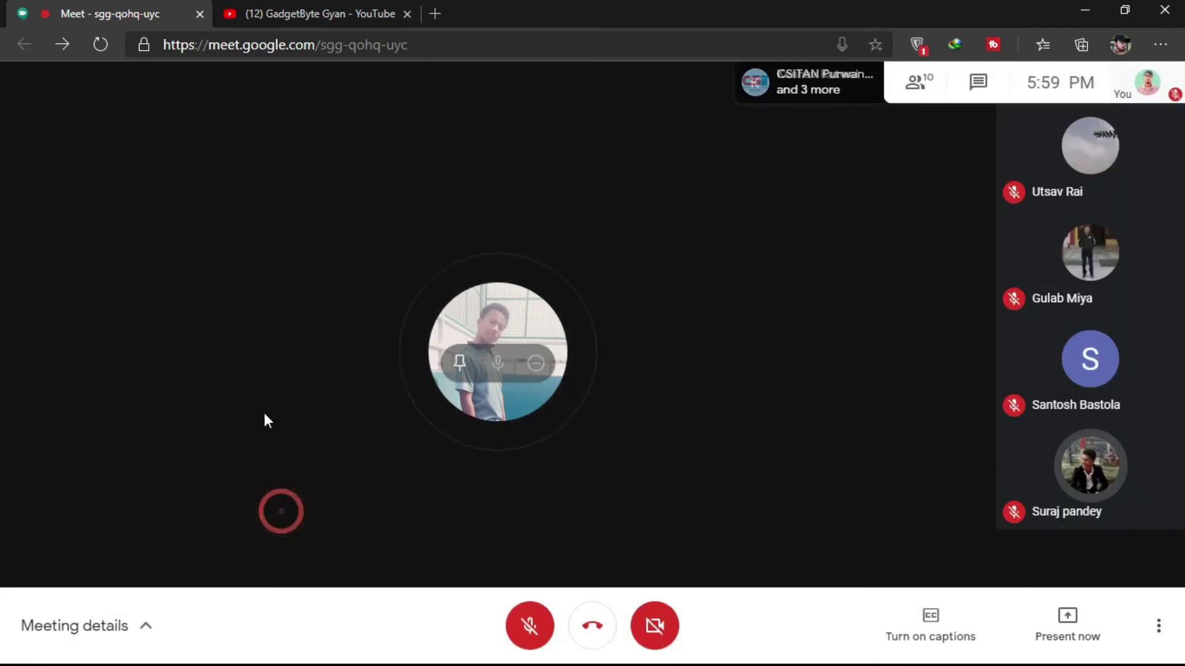
click(284, 8)
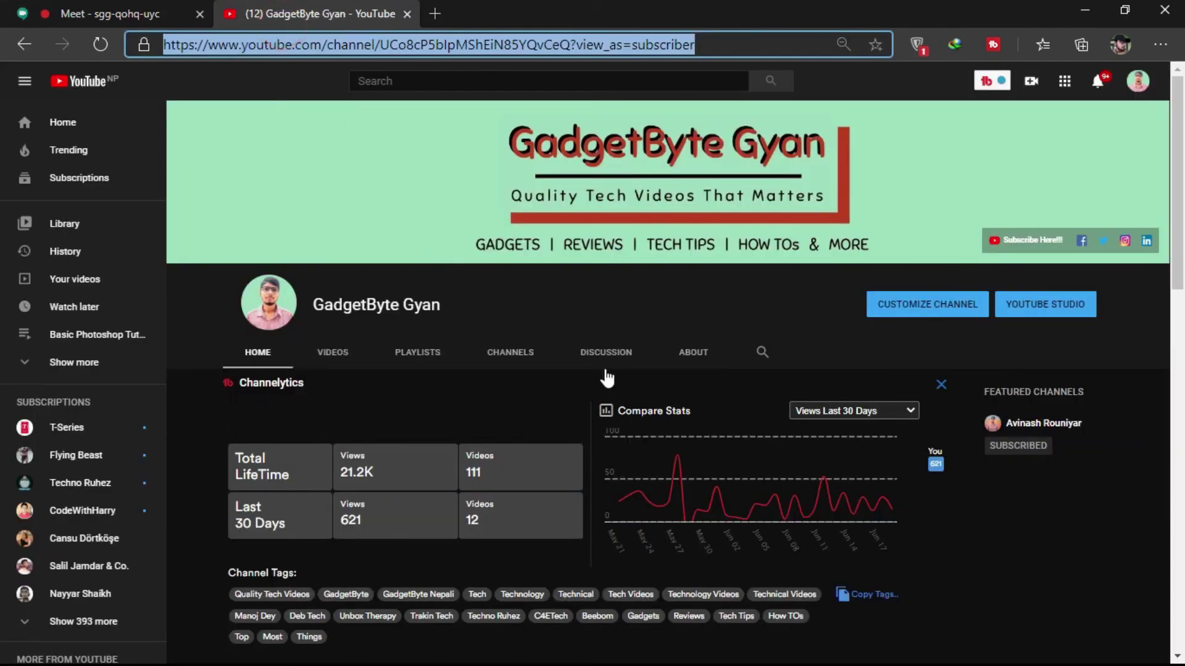
scroll(664, 258, down, 4)
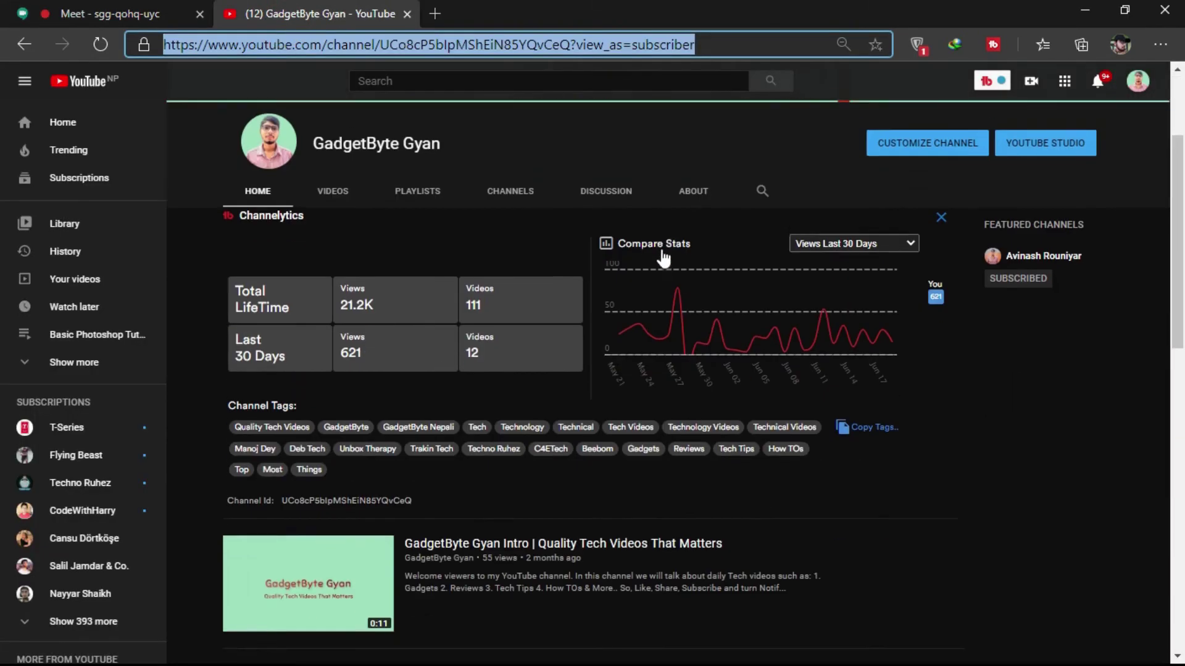
scroll(664, 258, down, 5)
scroll(663, 258, down, 3)
scroll(664, 258, down, 5)
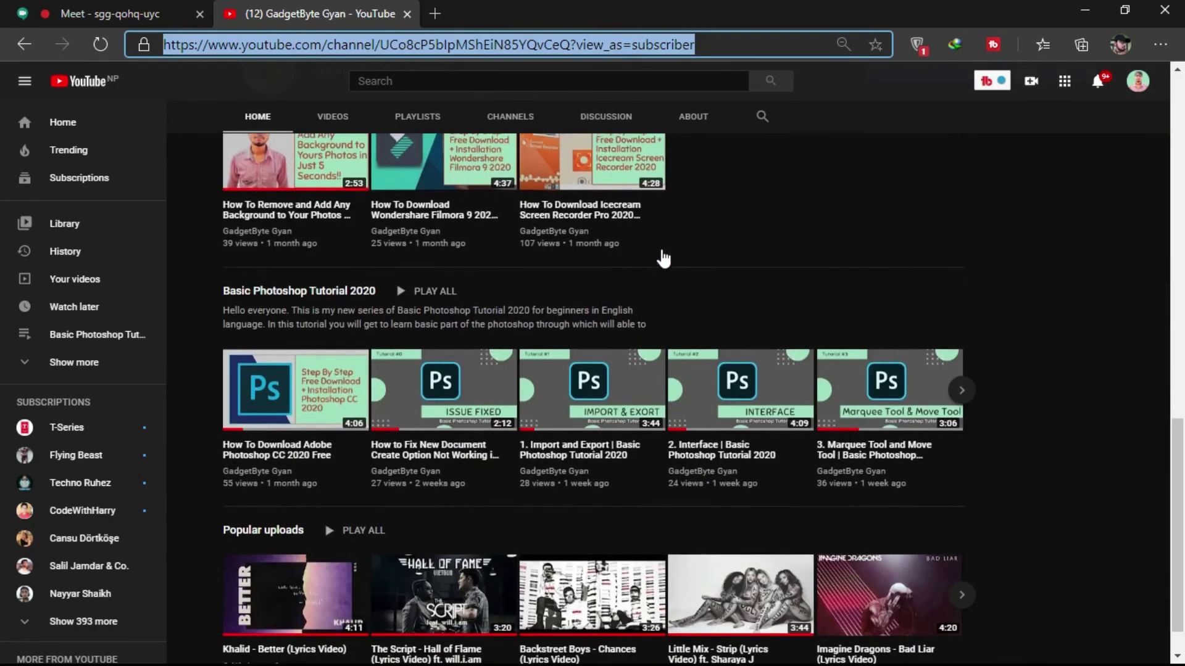
scroll(663, 258, down, 1)
scroll(663, 258, up, 5)
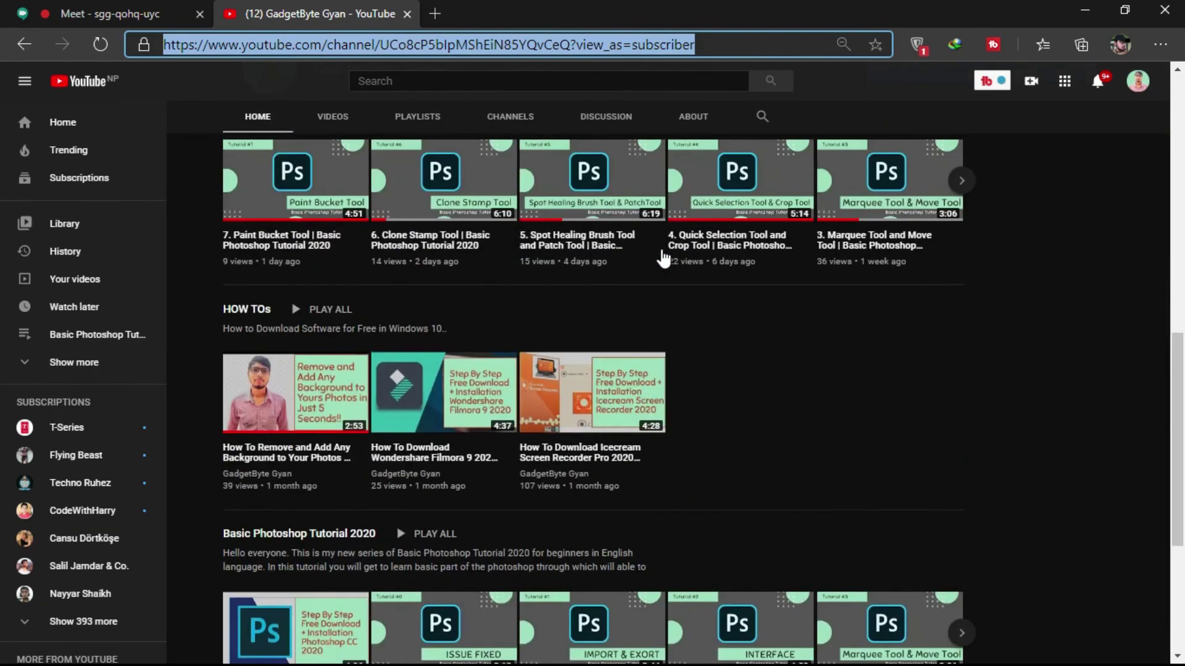
scroll(664, 258, up, 4)
scroll(663, 258, up, 3)
scroll(664, 258, down, 2)
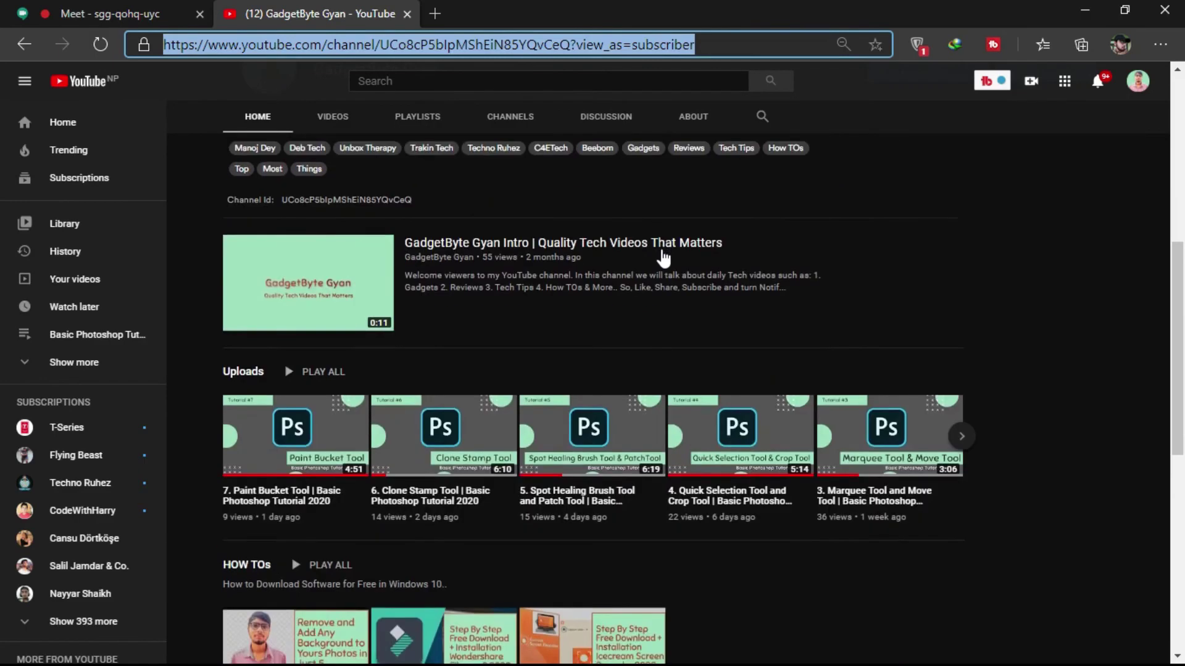
scroll(525, 228, up, 3)
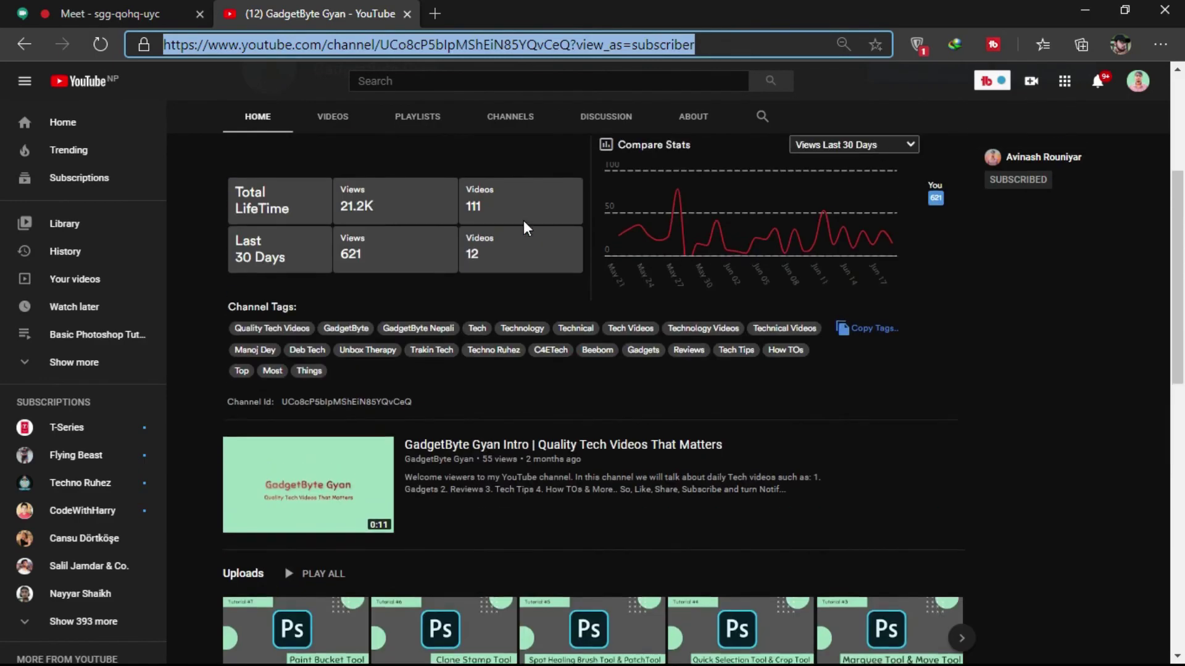
- Browse the GadgetByte Gyan VIDEOS uploads grid, then return to the 10-person call
click(332, 126)
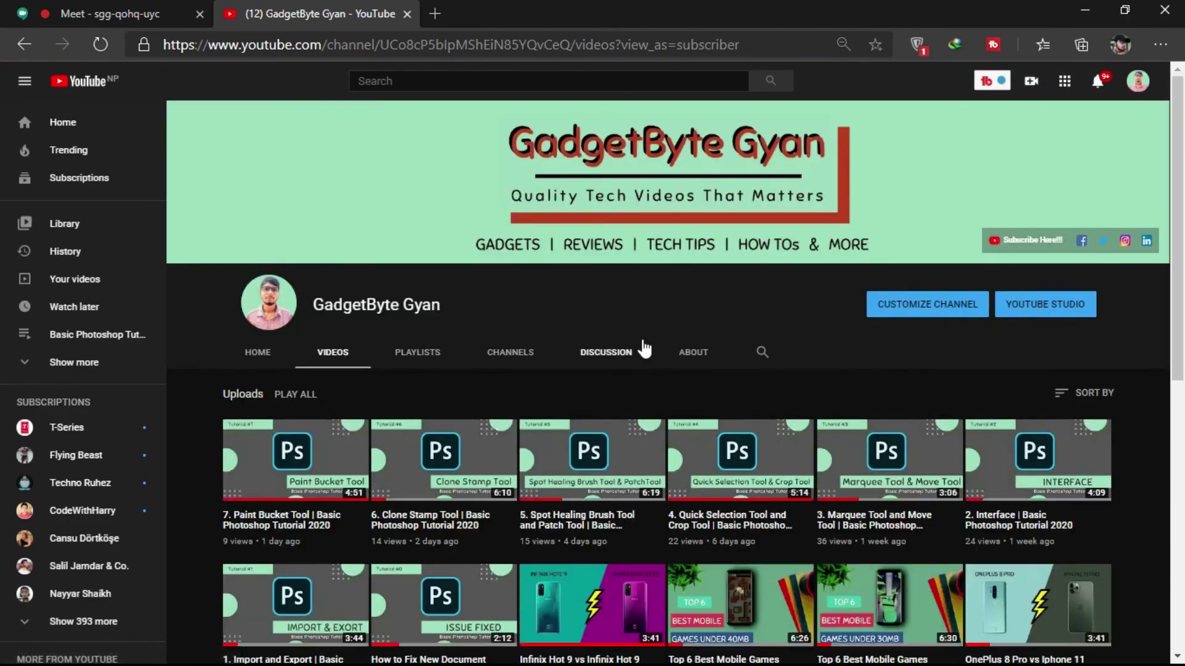
scroll(644, 349, down, 3)
scroll(643, 349, down, 2)
scroll(644, 348, down, 3)
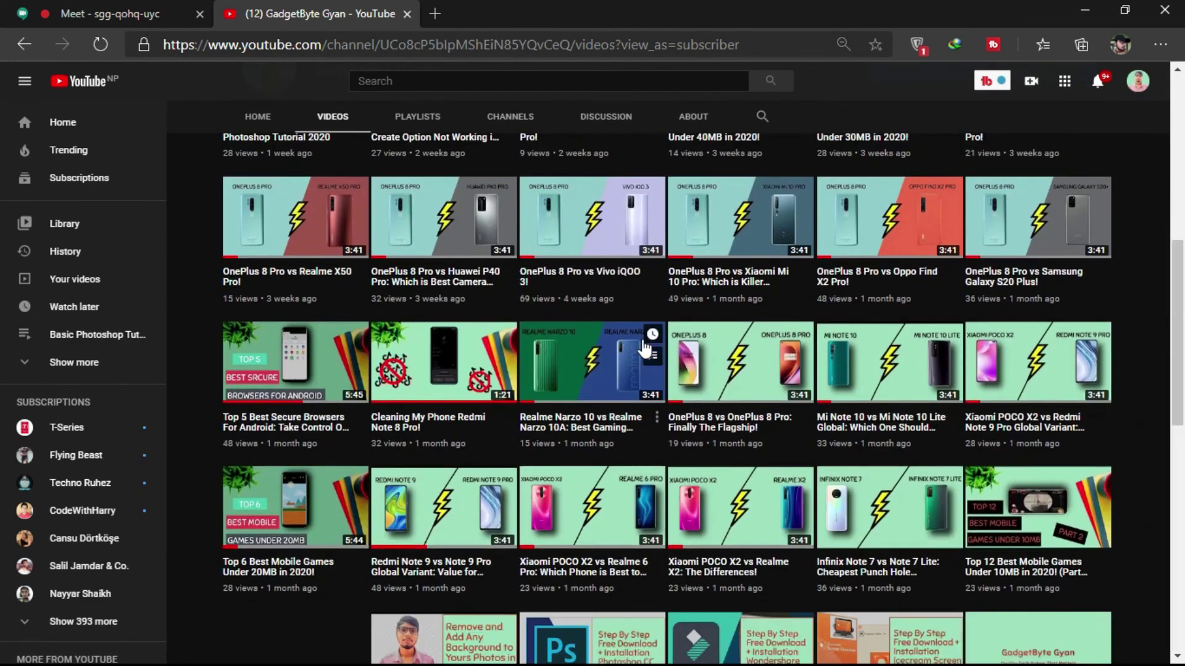
scroll(644, 349, down, 3)
scroll(644, 349, down, 4)
scroll(643, 348, down, 6)
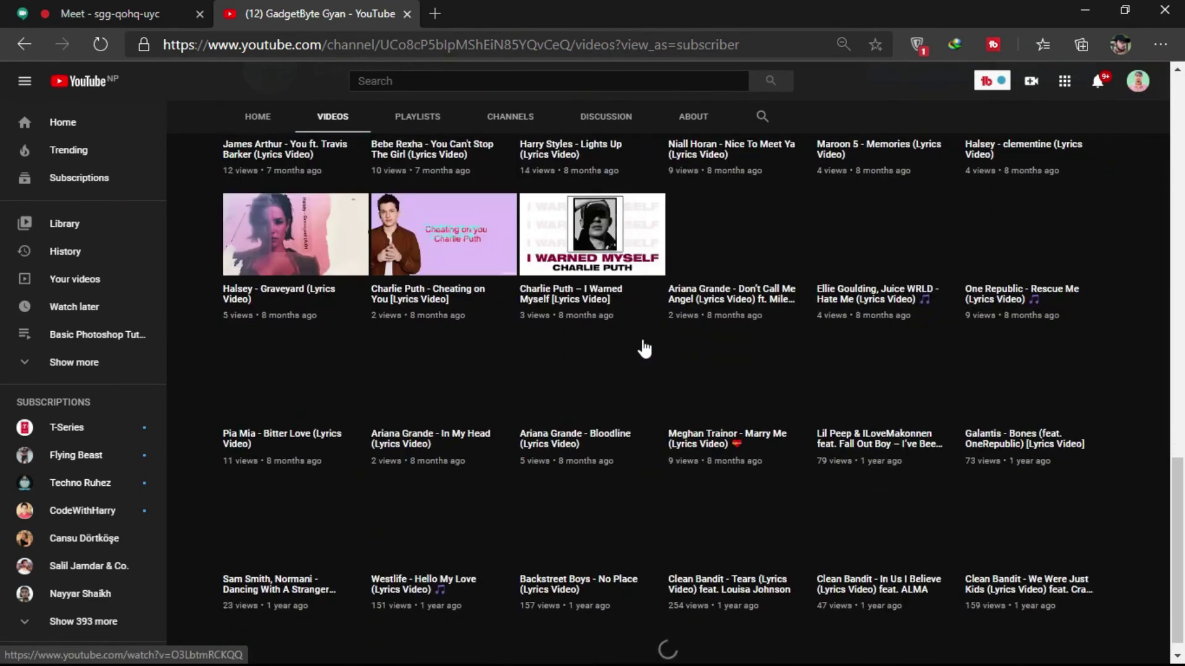
scroll(643, 346, up, 6)
scroll(644, 346, up, 8)
scroll(643, 348, up, 4)
scroll(644, 348, up, 3)
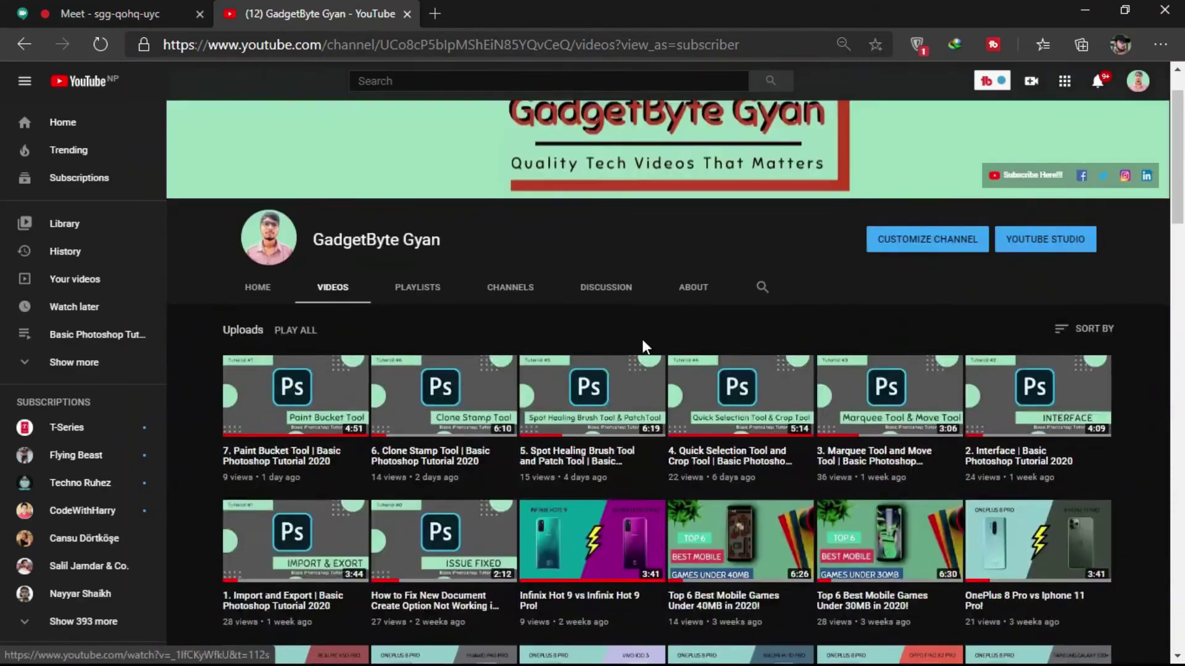
scroll(644, 347, up, 1)
scroll(643, 347, down, 3)
scroll(643, 345, down, 3)
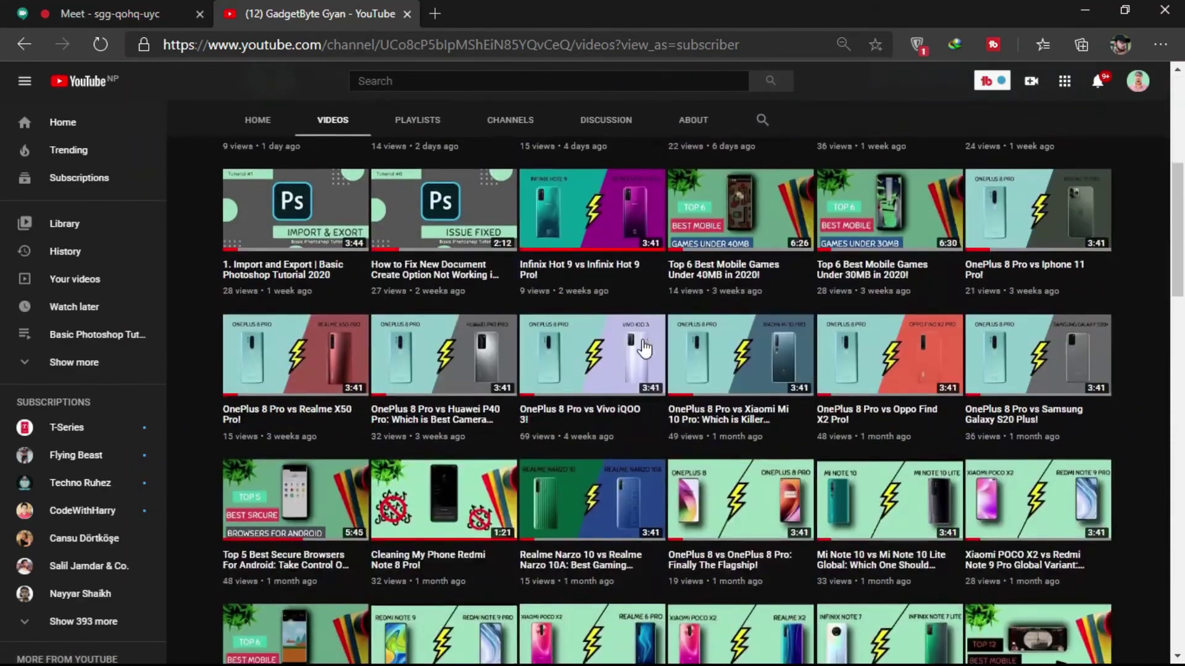
scroll(644, 349, down, 4)
scroll(645, 349, up, 1)
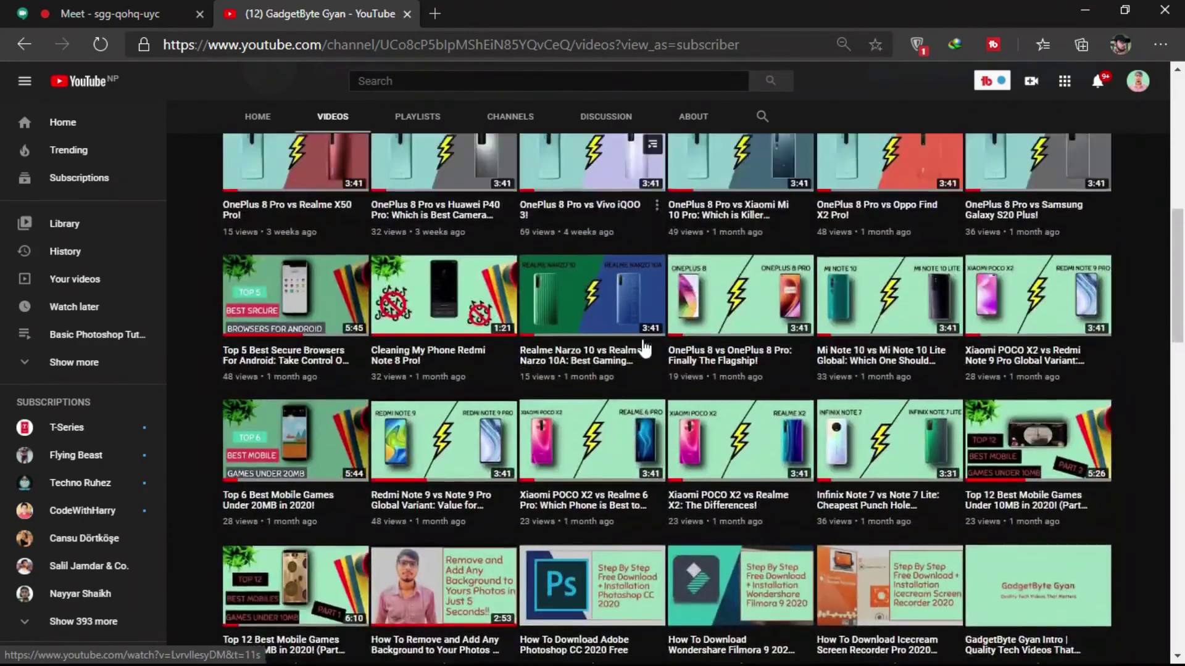
scroll(644, 348, up, 3)
scroll(644, 349, up, 5)
scroll(644, 348, up, 3)
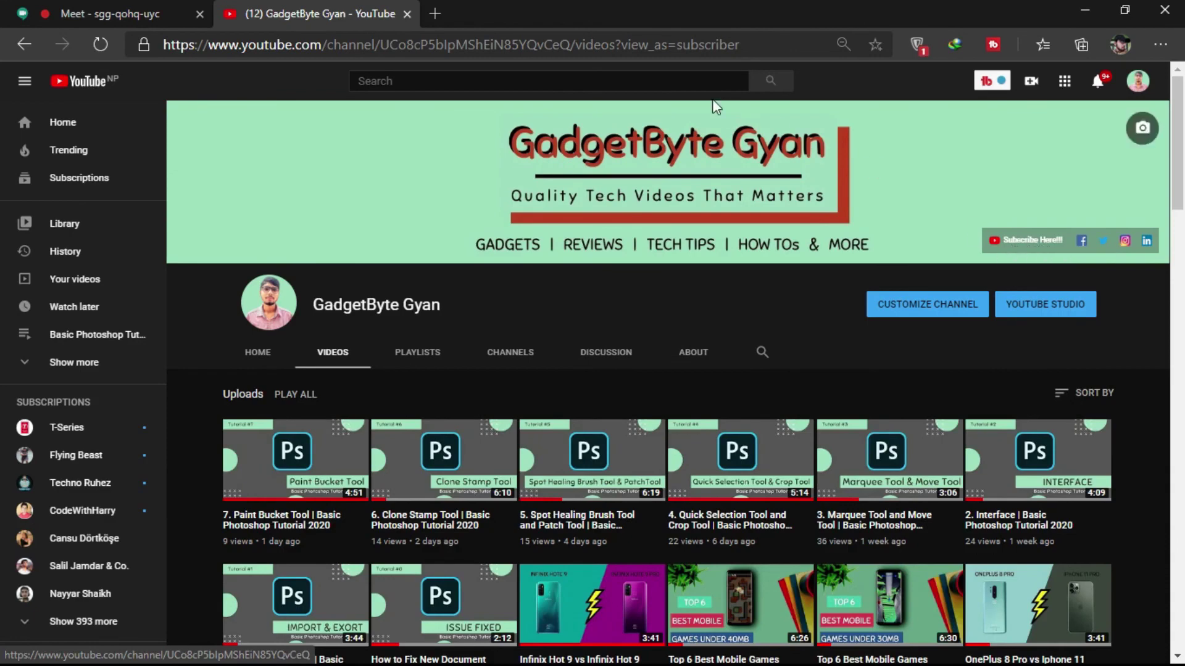
click(94, 11)
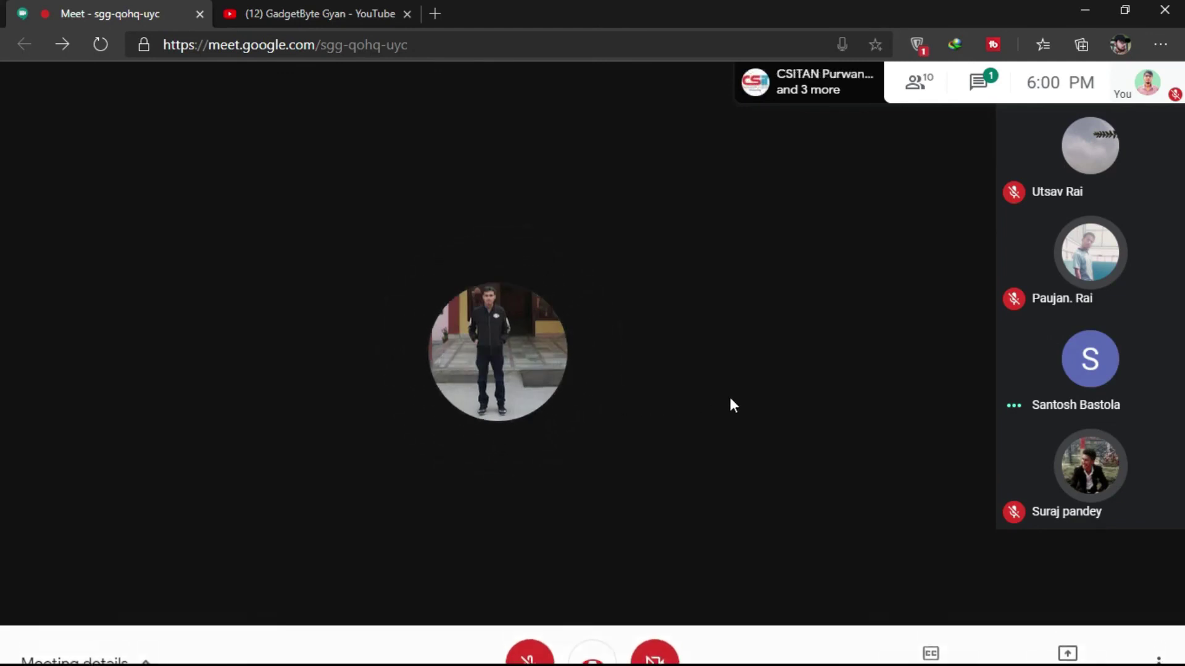
mouse_move(498, 353)
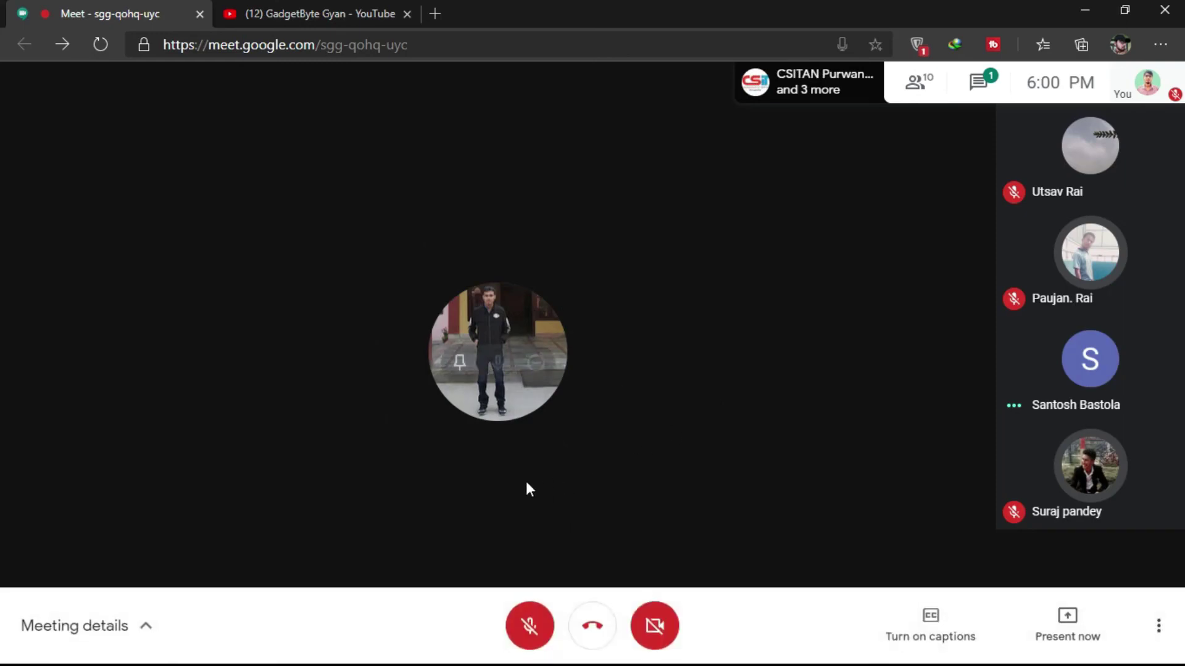
click(527, 628)
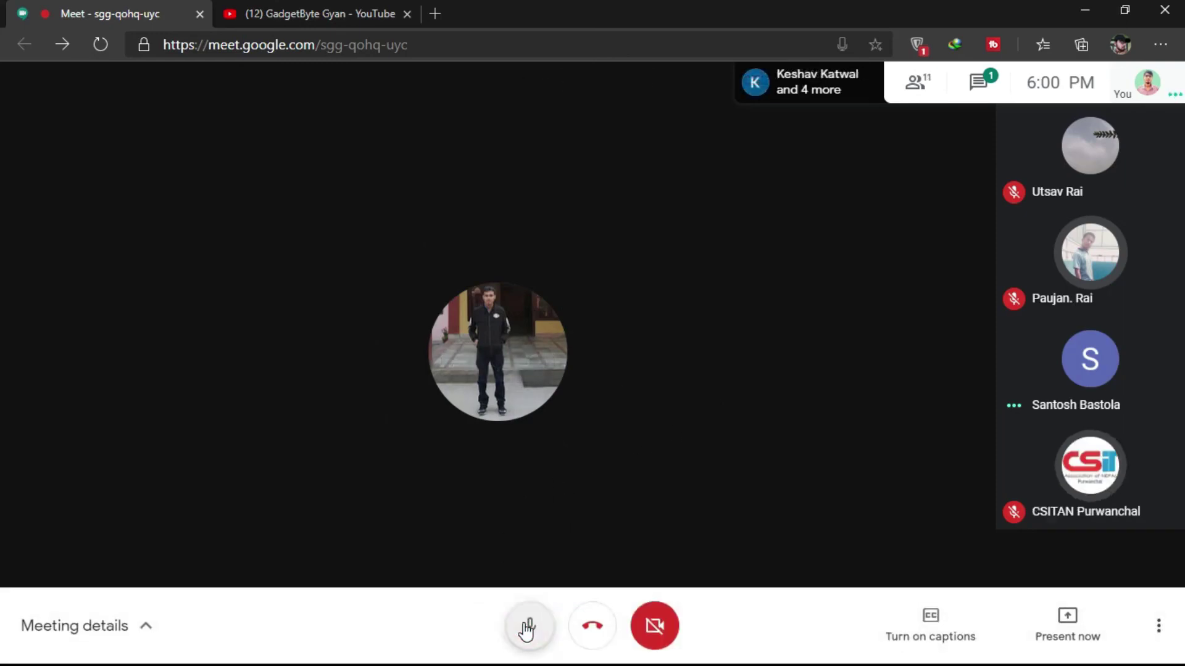
click(528, 627)
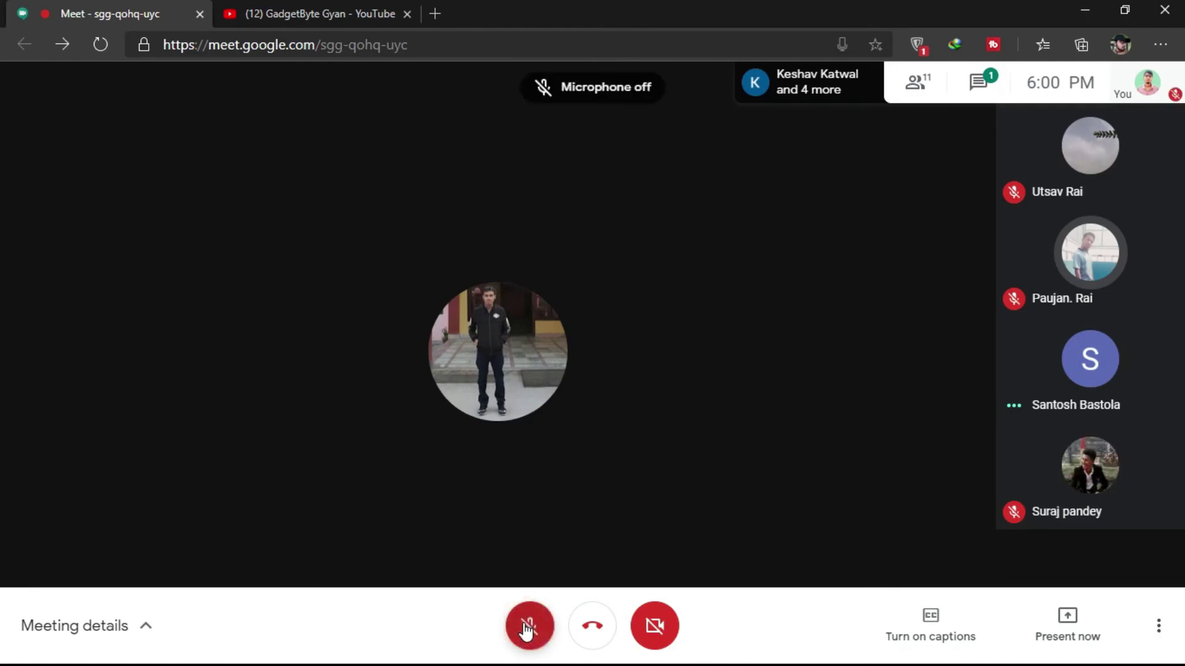